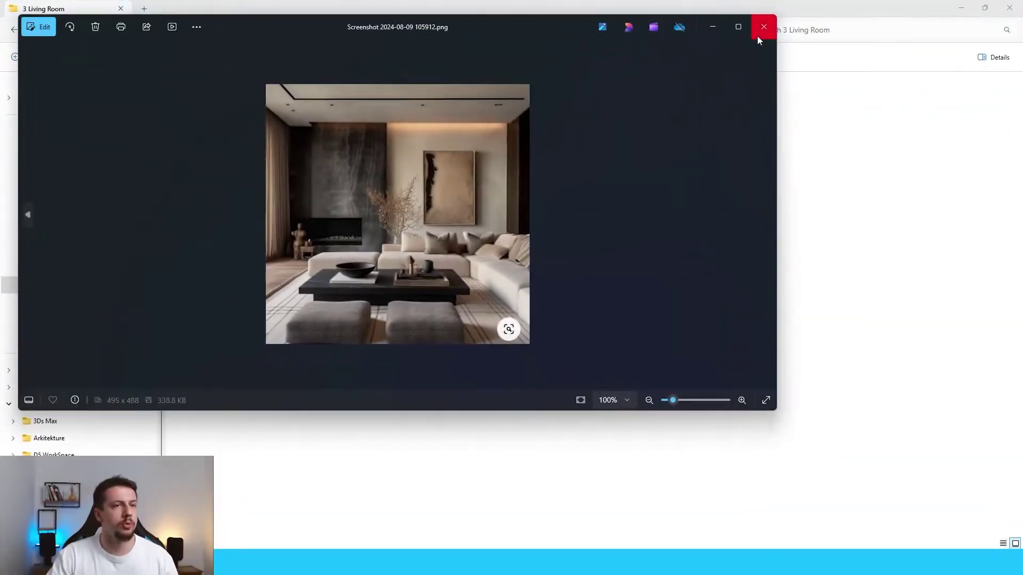
Draw a floor rectangle of about 239 m² starting at the origin and offset its outline inward for the wall thickness
{"action": "left_click", "coordinate": [759, 29]}
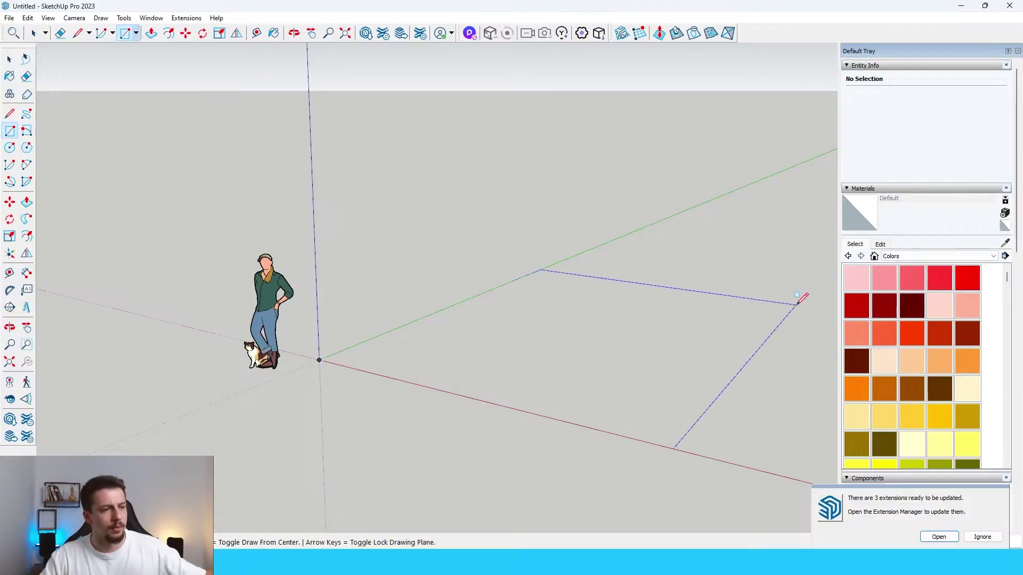
{"action": "scroll", "coordinate": [801, 299], "scroll_direction": "down", "scroll_amount": 4}
{"action": "left_click", "coordinate": [745, 312]}
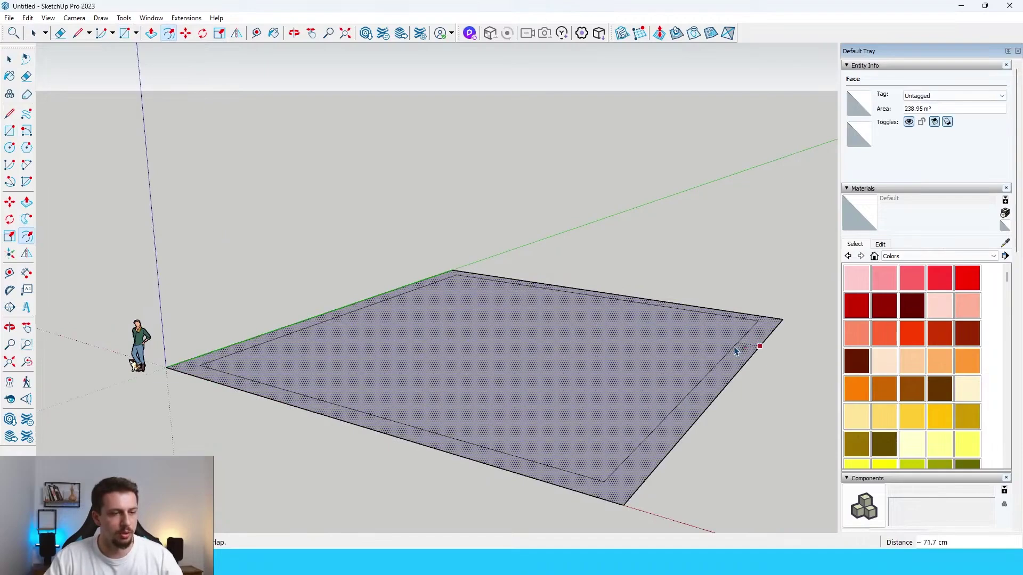
{"action": "left_click", "coordinate": [729, 351]}
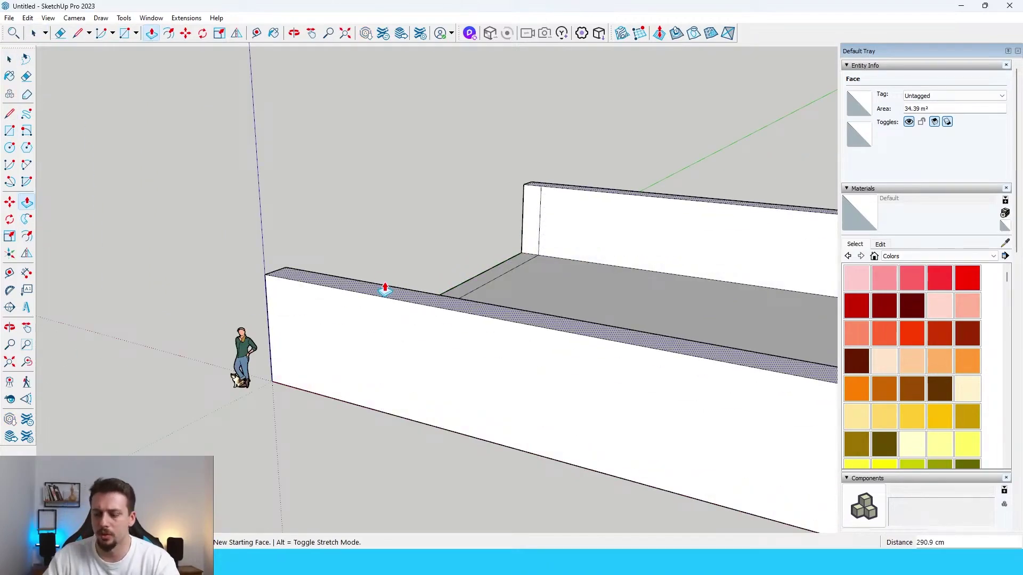
Extrude the wall strip up to a height of 320 cm, leaving one side of the room open
{"action": "type", "text": "320"}
{"action": "key", "text": "Return"}
{"action": "scroll", "coordinate": [400, 287], "scroll_direction": "down", "scroll_amount": 3}
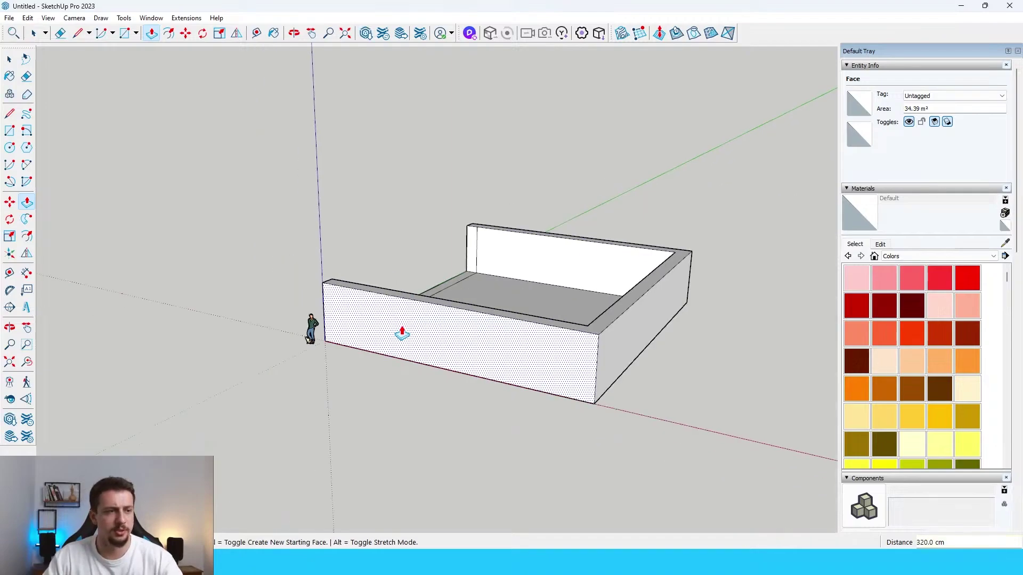
Draw a full-height rectangle about 198 cm wide on the inner face of the back wall, near the open side
{"action": "middle_click_drag", "start_coordinate": [419, 347], "coordinate": [585, 268]}
{"action": "scroll", "coordinate": [453, 207], "scroll_direction": "up", "scroll_amount": 3}
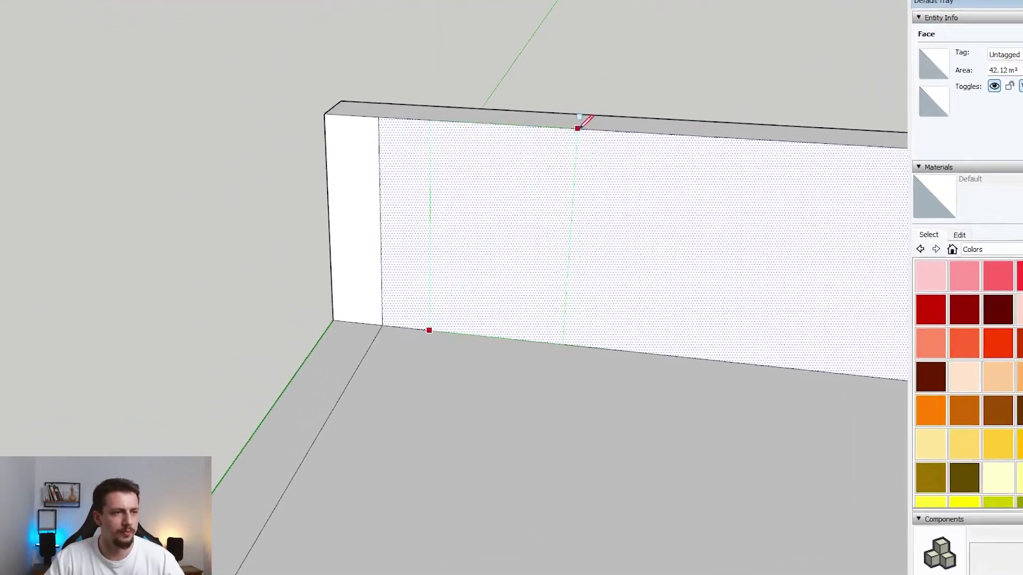
{"action": "left_click", "coordinate": [620, 24]}
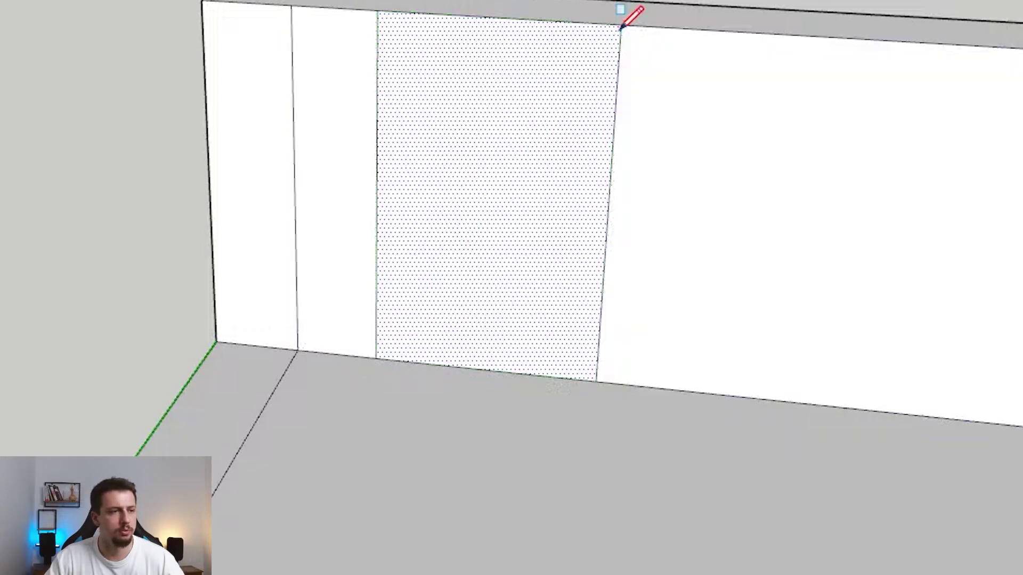
{"action": "key", "text": "space"}
Pull the full-height rectangle on the back wall out 20 cm to form a projecting fireplace panel
{"action": "scroll", "coordinate": [500, 303], "scroll_direction": "up", "scroll_amount": 3}
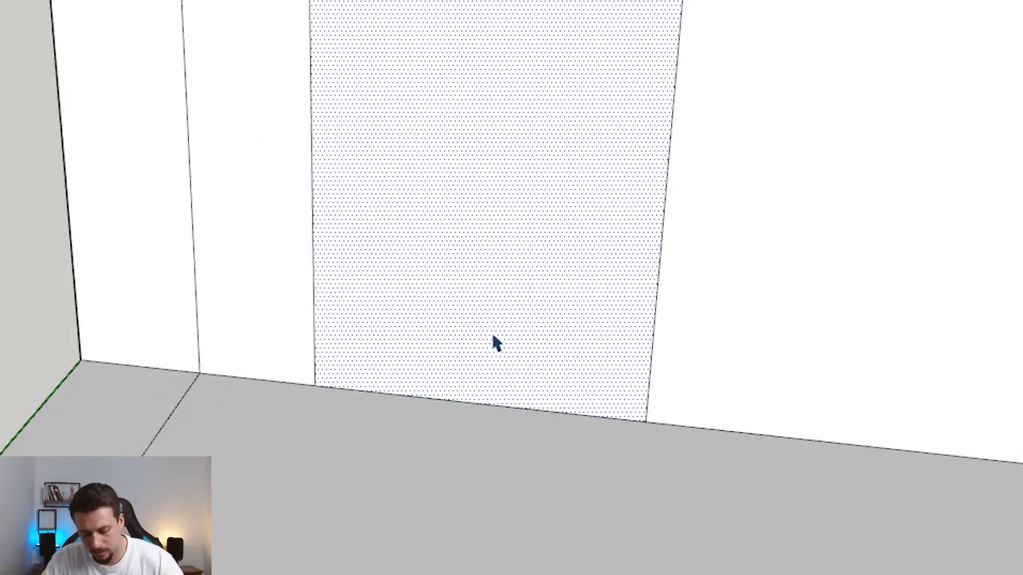
{"action": "mouse_move", "coordinate": [491, 406]}
{"action": "middle_mouse_down"}
{"action": "mouse_move", "coordinate": [1009, 361]}
{"action": "mouse_move", "coordinate": [491, 276]}
{"action": "middle_mouse_up"}
{"action": "key", "text": "p"}
{"action": "scroll", "coordinate": [557, 324], "scroll_direction": "up", "scroll_amount": 5}
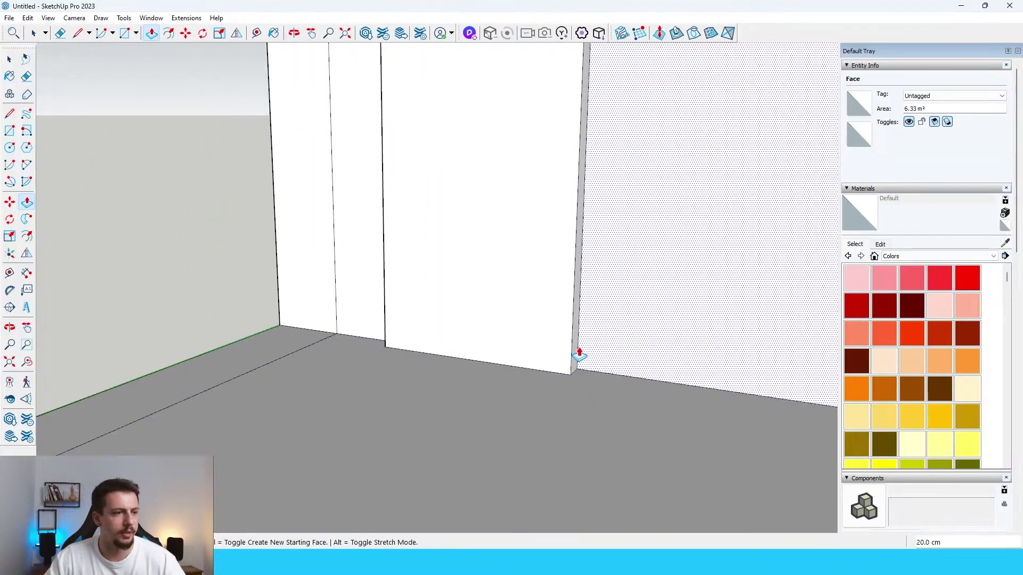
Outline a base strip about 25 cm high across the bottom of the projecting panel and continue it onto the adjacent wall section
{"action": "key", "text": "space"}
{"action": "left_click", "coordinate": [504, 321]}
{"action": "middle_click_drag", "start_coordinate": [482, 286], "coordinate": [601, 301]}
{"action": "scroll", "coordinate": [601, 301], "scroll_direction": "down", "scroll_amount": 4}
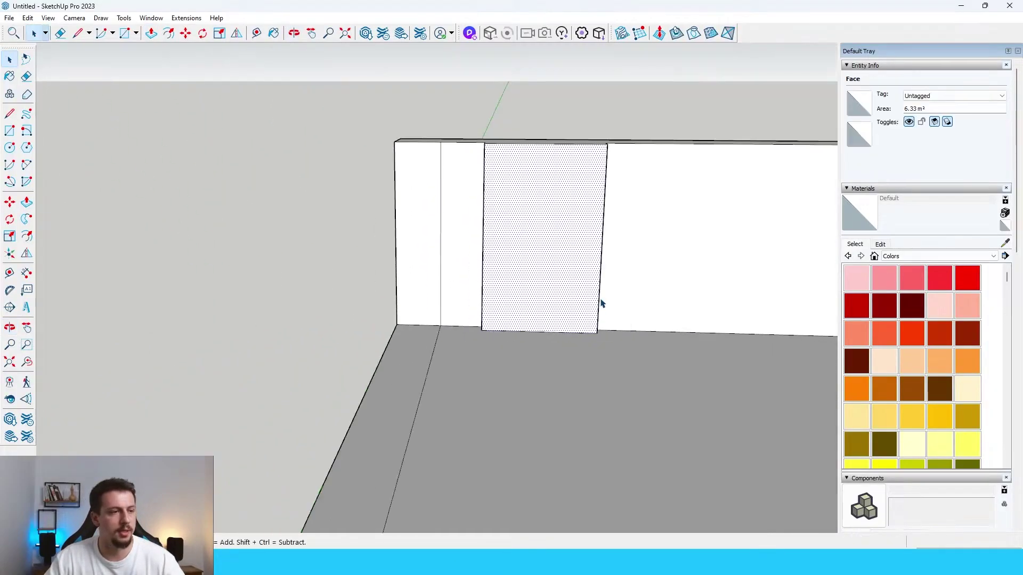
{"action": "scroll", "coordinate": [491, 292], "scroll_direction": "up", "scroll_amount": 3}
{"action": "key", "text": "r"}
{"action": "left_click", "coordinate": [494, 364]}
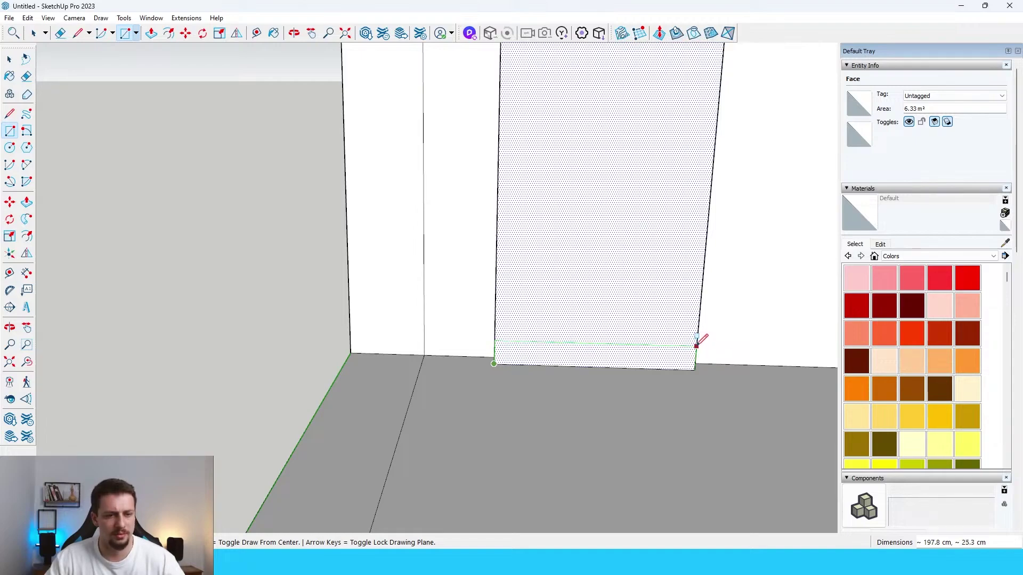
{"action": "left_click", "coordinate": [697, 345]}
{"action": "middle_click_drag", "start_coordinate": [522, 320], "coordinate": [491, 327]}
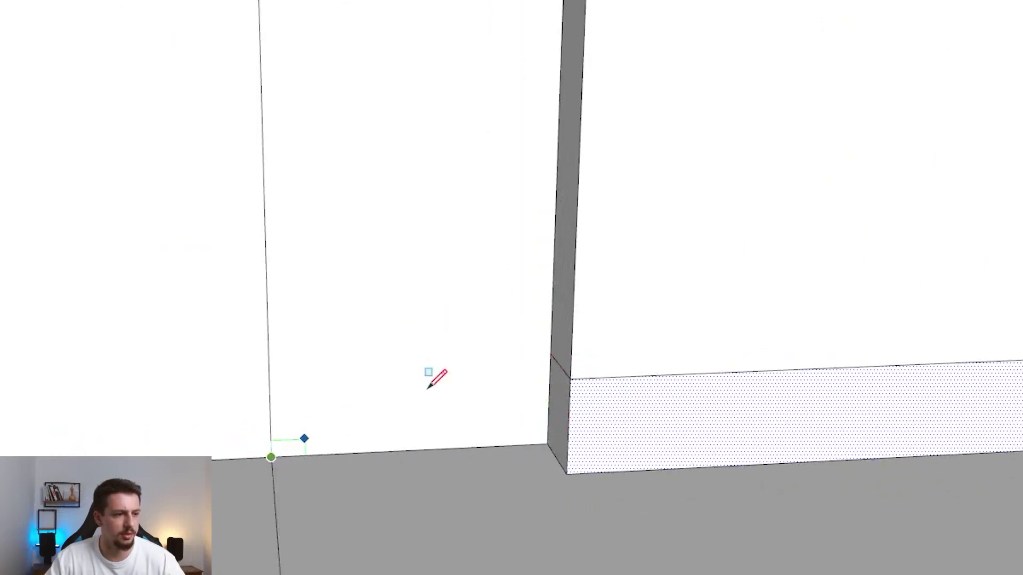
{"action": "left_click", "coordinate": [521, 360]}
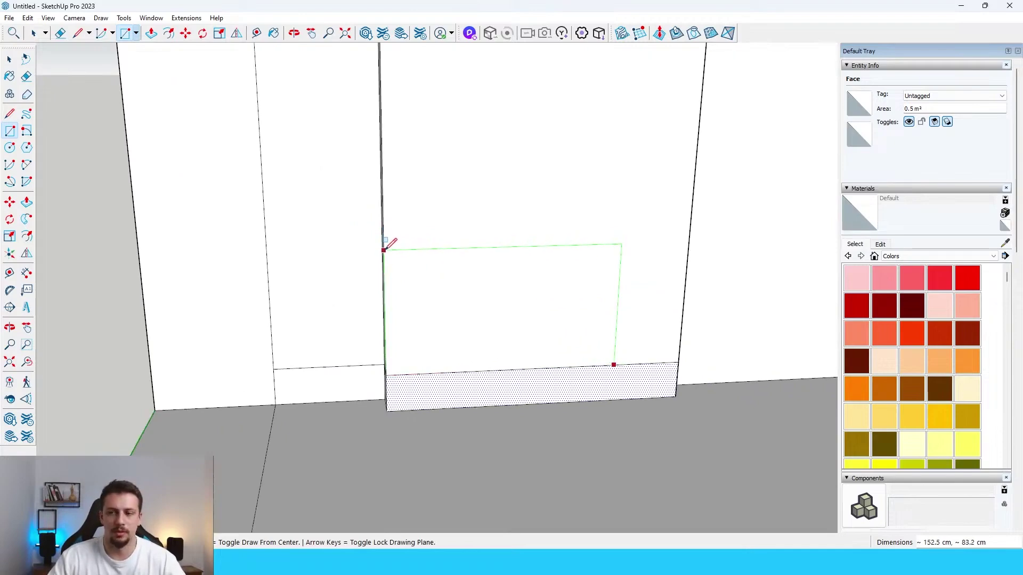
Draw a fireplace opening about 152.5 by 71 cm above the base strip and continue its outline onto the adjacent wall section
{"action": "scroll", "coordinate": [384, 249], "scroll_direction": "down", "scroll_amount": 4}
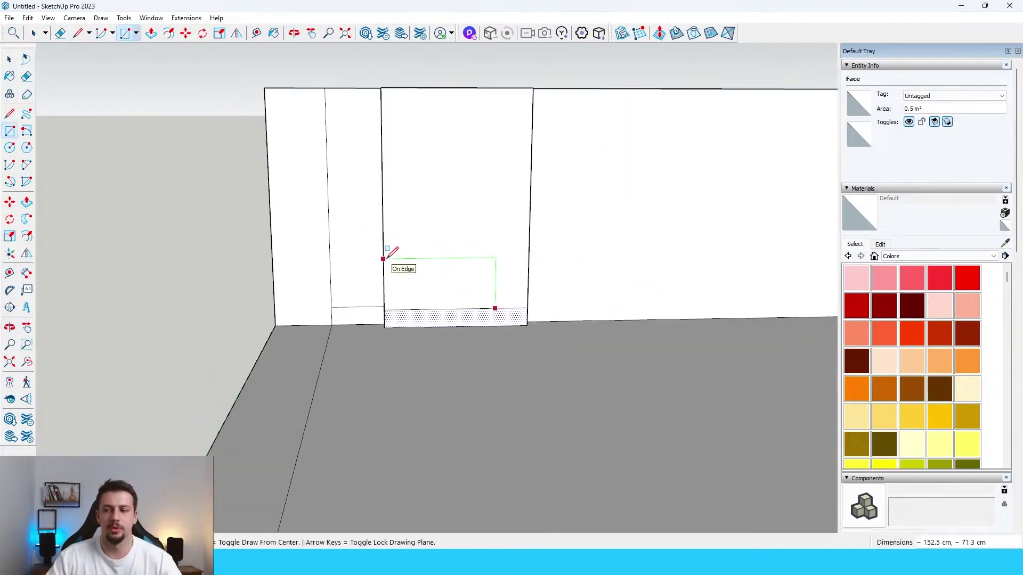
{"action": "left_click", "coordinate": [331, 307]}
{"action": "left_click", "coordinate": [447, 220]}
{"action": "scroll", "coordinate": [469, 413], "scroll_direction": "down", "scroll_amount": 4}
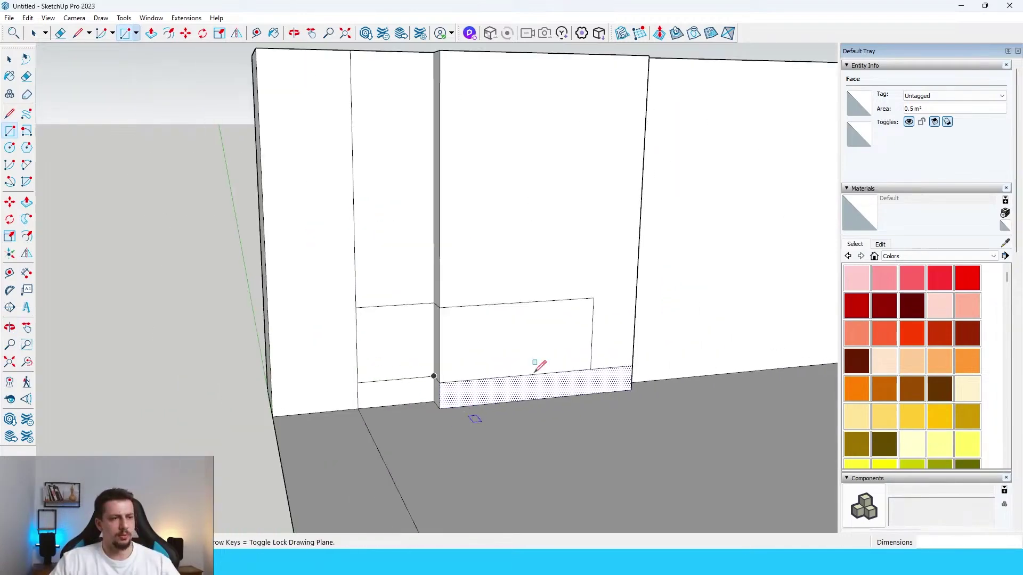
Push the fireplace opening on the projecting panel back into the wall
{"action": "key", "text": "space"}
{"action": "left_click", "coordinate": [523, 344]}
{"action": "key", "text": "p"}
{"action": "middle_click_drag", "start_coordinate": [524, 344], "coordinate": [575, 405]}
{"action": "left_click", "coordinate": [497, 387]}
{"action": "middle_click_drag", "start_coordinate": [498, 387], "coordinate": [595, 421]}
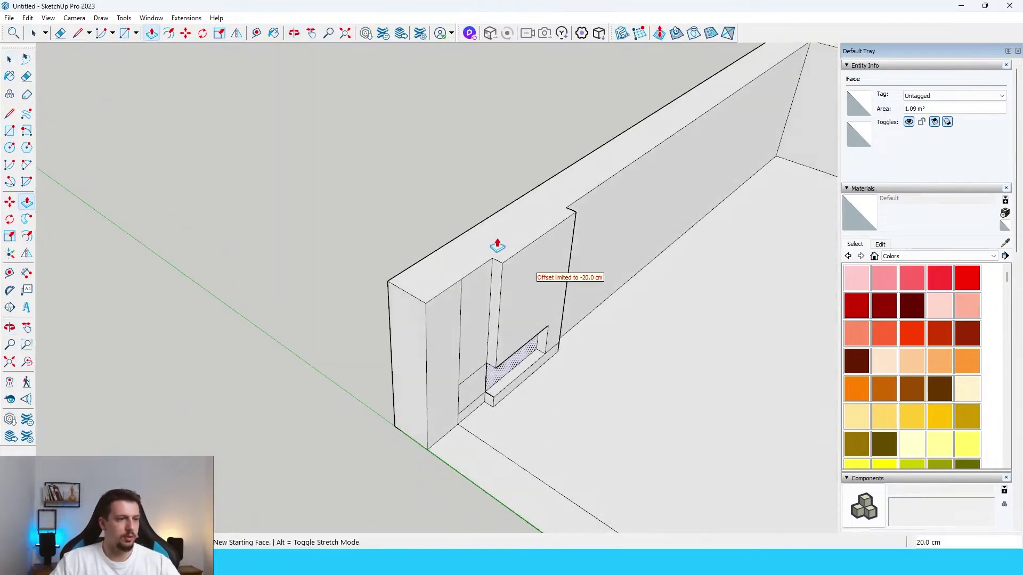
{"action": "left_click", "coordinate": [493, 309]}
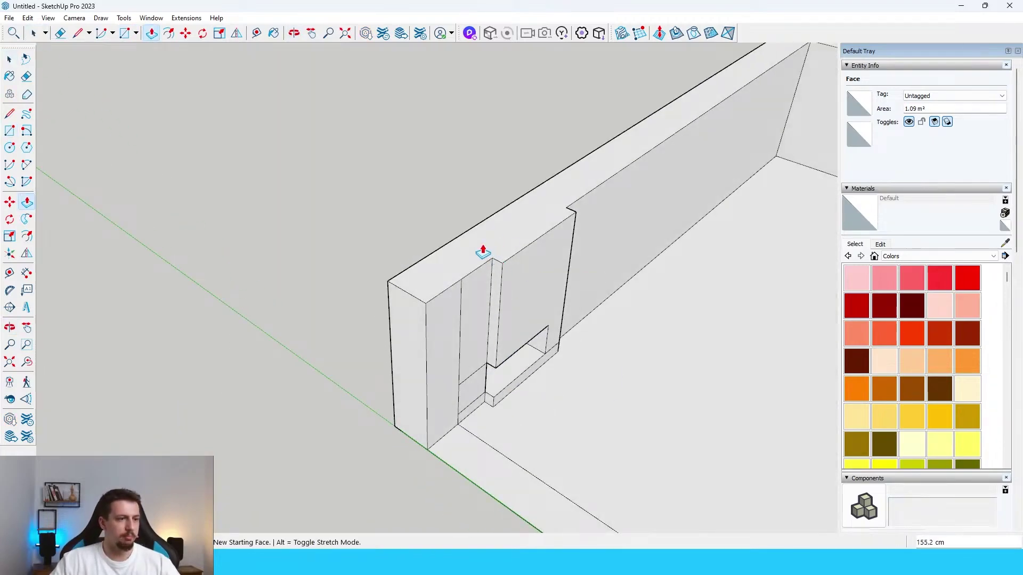
Push the adjacent wall section's opening inward so the fireplace recess continues around the panel's side
{"action": "middle_click_drag", "start_coordinate": [483, 253], "coordinate": [401, 152]}
{"action": "scroll", "coordinate": [458, 381], "scroll_direction": "up", "scroll_amount": 5}
{"action": "left_click", "coordinate": [412, 413]}
{"action": "middle_click_drag", "start_coordinate": [446, 364], "coordinate": [475, 404]}
{"action": "key", "text": "space"}
{"action": "left_click", "coordinate": [478, 408]}
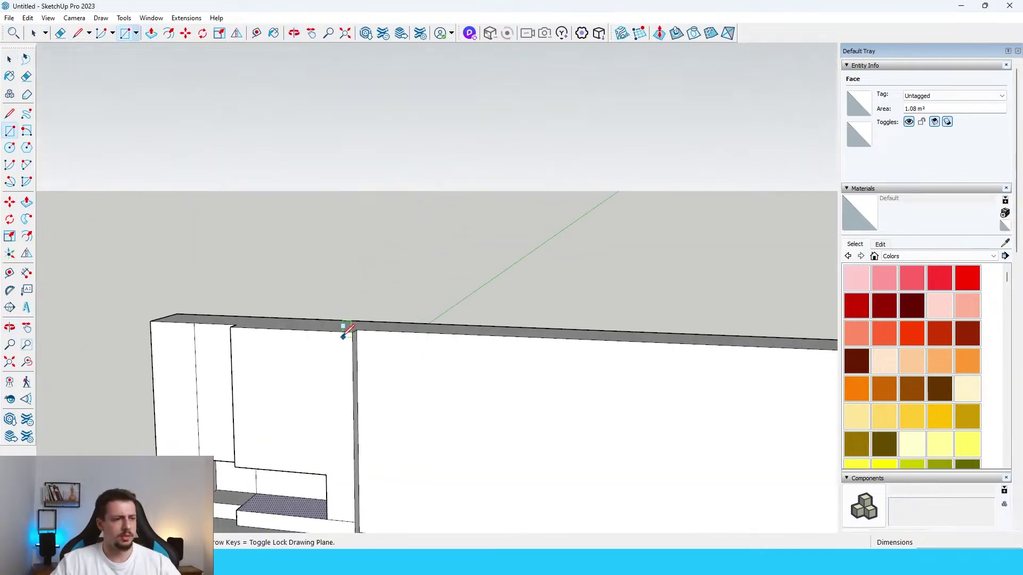
Draw a 320 cm high rectangle on the back wall directly beside the fireplace panel
{"action": "scroll", "coordinate": [344, 324], "scroll_direction": "down", "scroll_amount": 1}
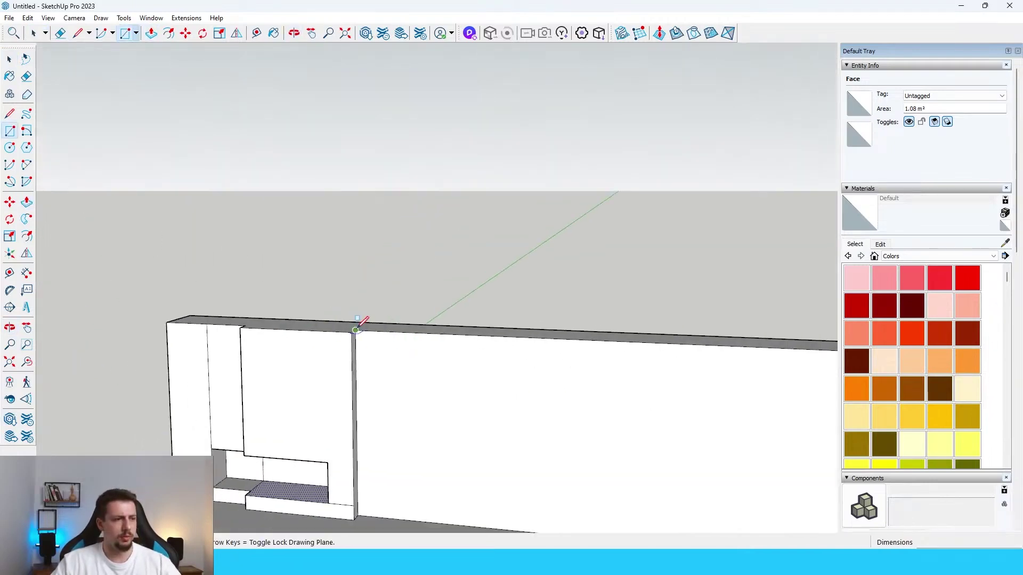
{"action": "left_click", "coordinate": [356, 325]}
{"action": "scroll", "coordinate": [586, 350], "scroll_direction": "down", "scroll_amount": 5}
{"action": "scroll", "coordinate": [532, 458], "scroll_direction": "up", "scroll_amount": 3}
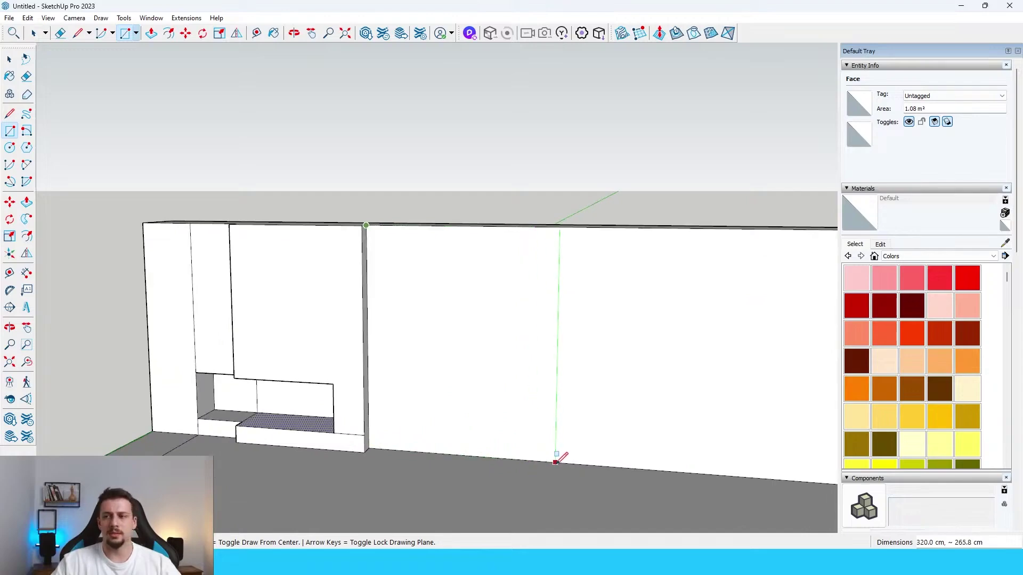
{"action": "left_click", "coordinate": [574, 462]}
{"action": "middle_click_drag", "start_coordinate": [574, 462], "coordinate": [598, 413]}
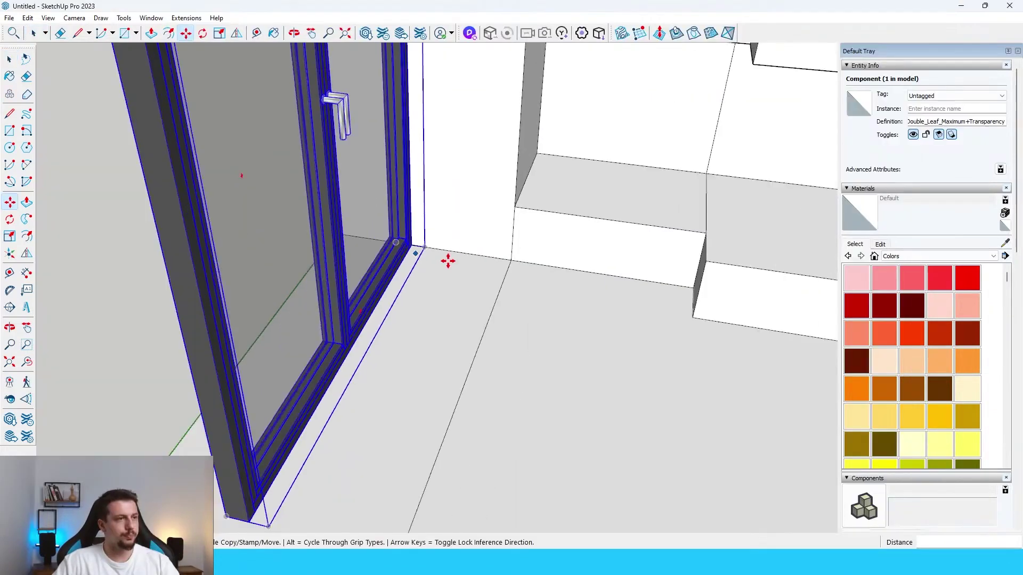
Enlarge the double-leaf window component on the open side of the room from its outer upper corner
{"action": "scroll", "coordinate": [447, 261], "scroll_direction": "down", "scroll_amount": 5}
{"action": "key", "text": "s"}
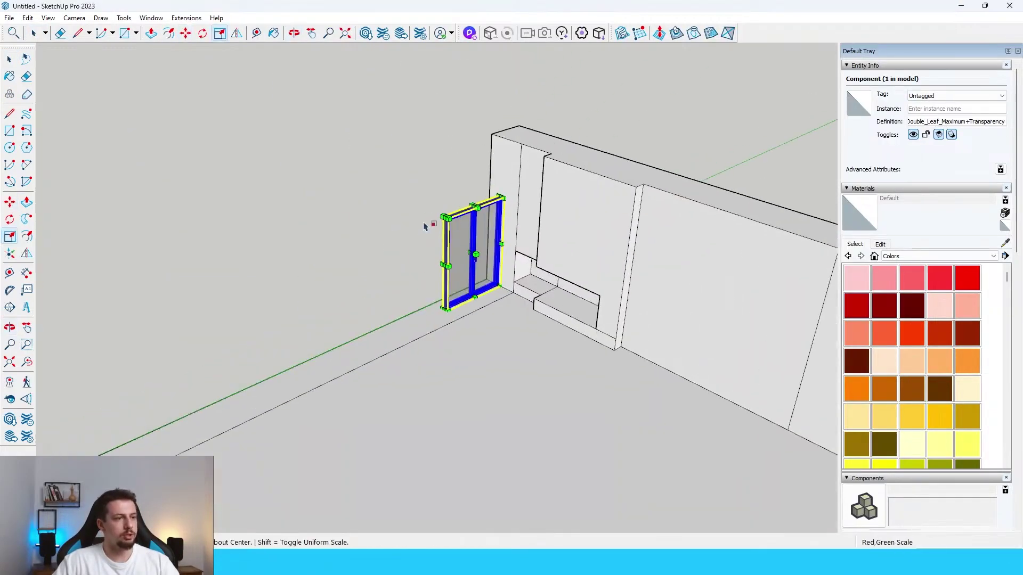
{"action": "left_click_drag", "start_coordinate": [441, 214], "coordinate": [373, 203]}
{"action": "key", "text": "m"}
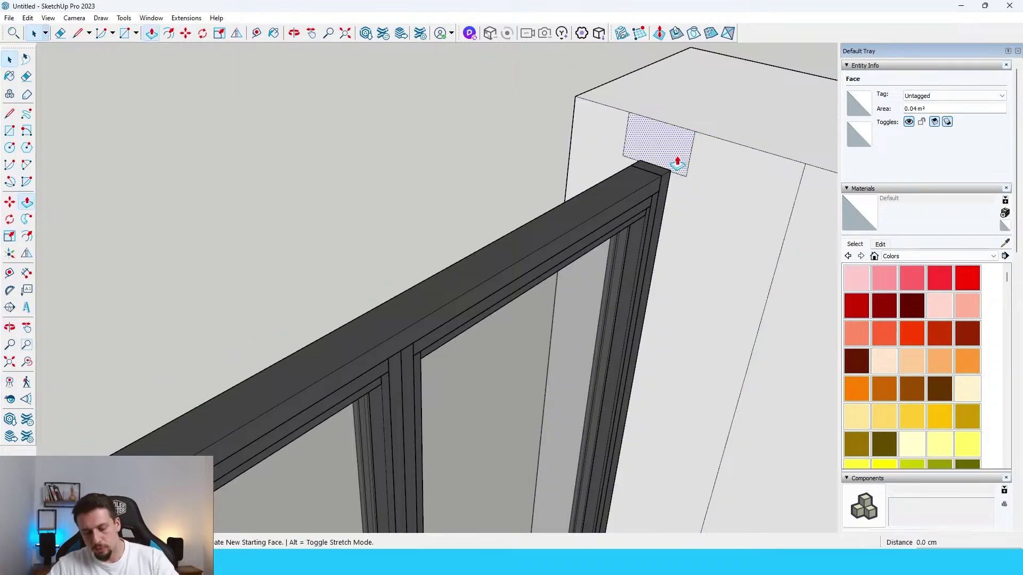
Extrude the small face above the windows along the window row to the opposite wall as a lintel
{"action": "scroll", "coordinate": [593, 176], "scroll_direction": "down", "scroll_amount": 9}
{"action": "left_click", "coordinate": [344, 327]}
{"action": "scroll", "coordinate": [598, 170], "scroll_direction": "up", "scroll_amount": 5}
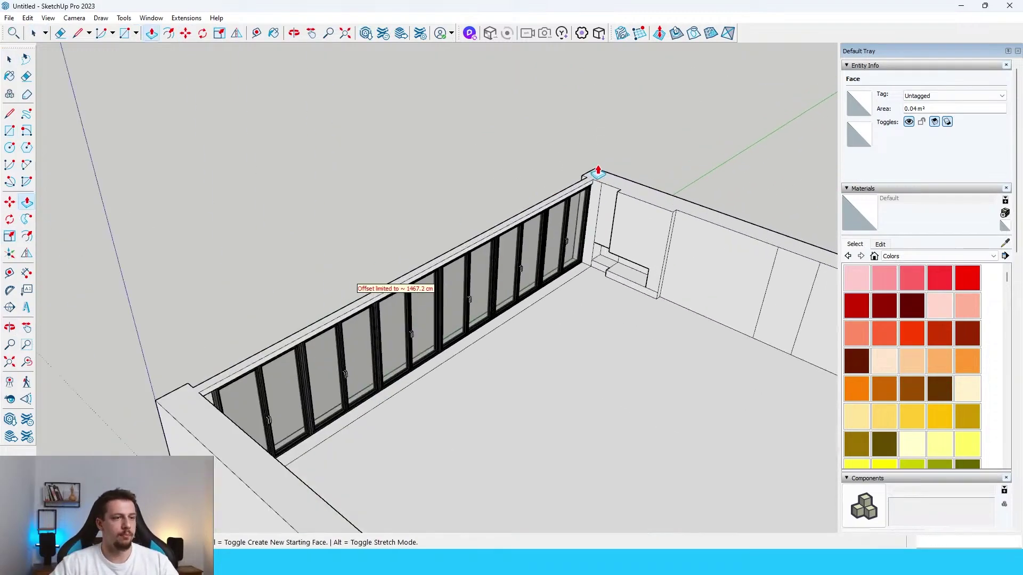
{"action": "middle_click_drag", "start_coordinate": [598, 171], "coordinate": [494, 235]}
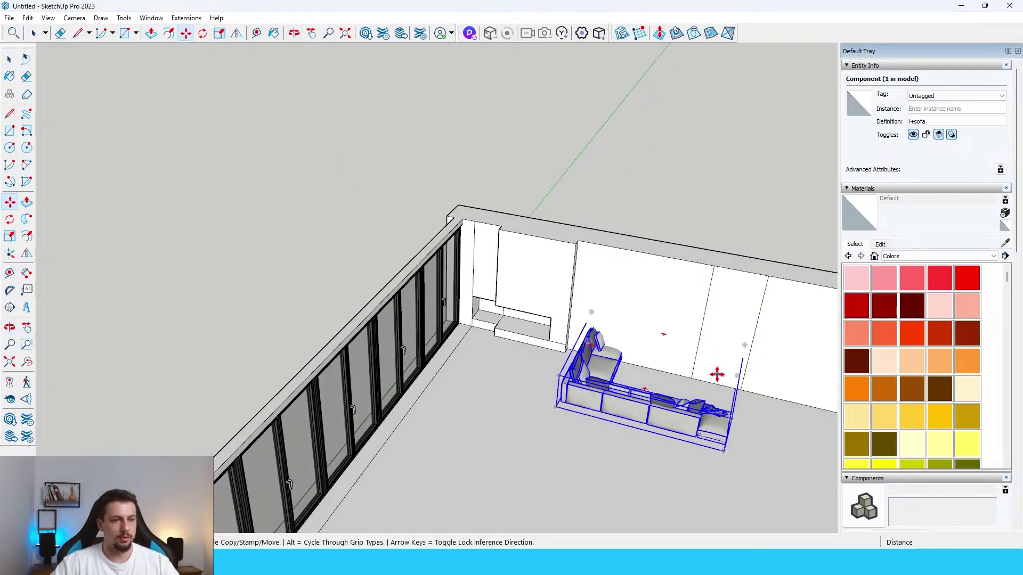
Position the L-shaped sofa in front of the fireplace wall, moving it about 142 cm
{"action": "left_click", "coordinate": [717, 375]}
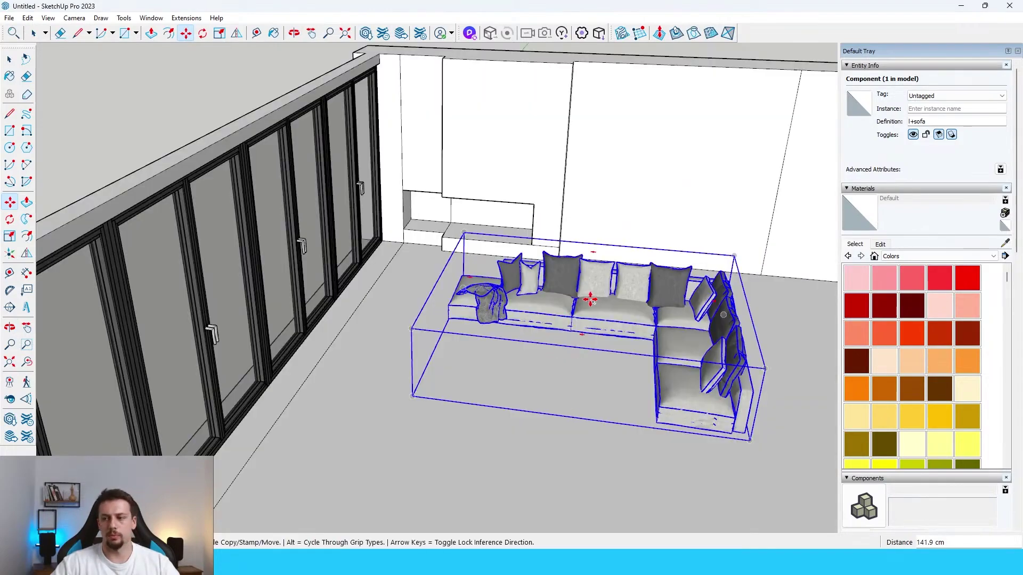
{"action": "key", "text": "space"}
{"action": "middle_click_drag", "start_coordinate": [606, 316], "coordinate": [682, 247]}
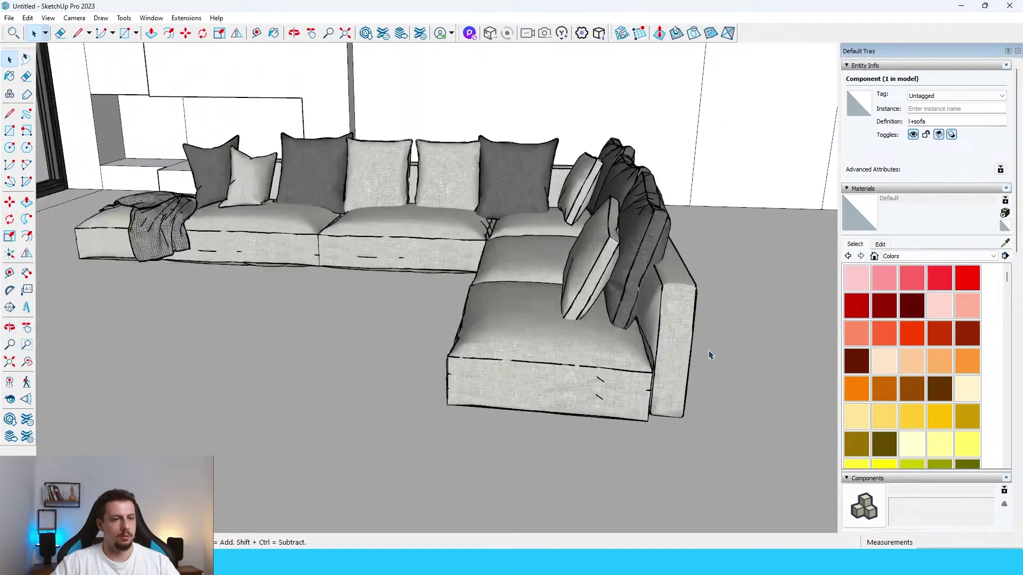
Lower the L-shaped sofa by about 1.2 cm to seat it on the floor
{"action": "middle_click_drag", "start_coordinate": [708, 354], "coordinate": [714, 289]}
{"action": "left_click", "coordinate": [641, 212]}
{"action": "key", "text": "m"}
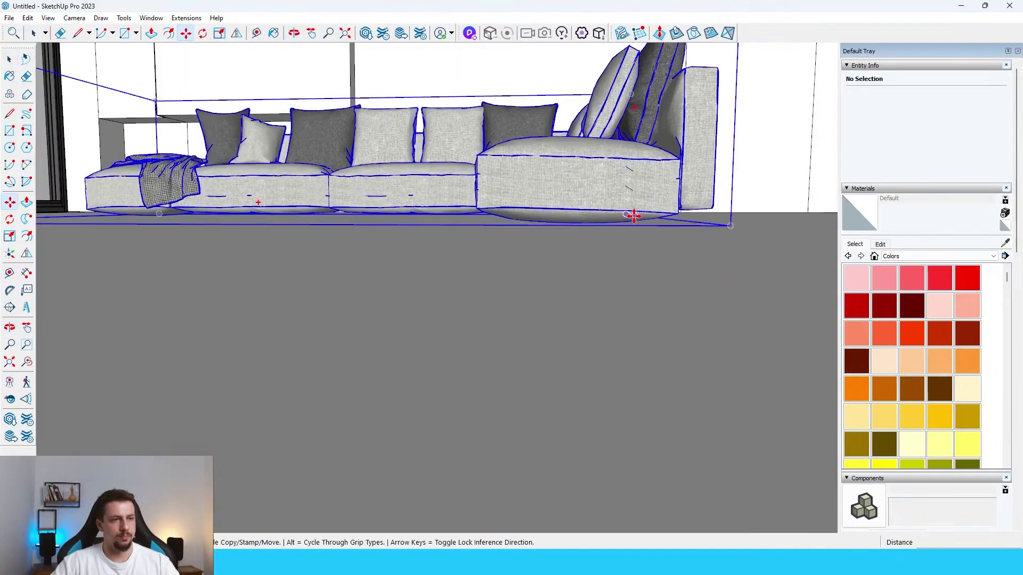
{"action": "left_click", "coordinate": [578, 224]}
{"action": "left_click", "coordinate": [578, 236]}
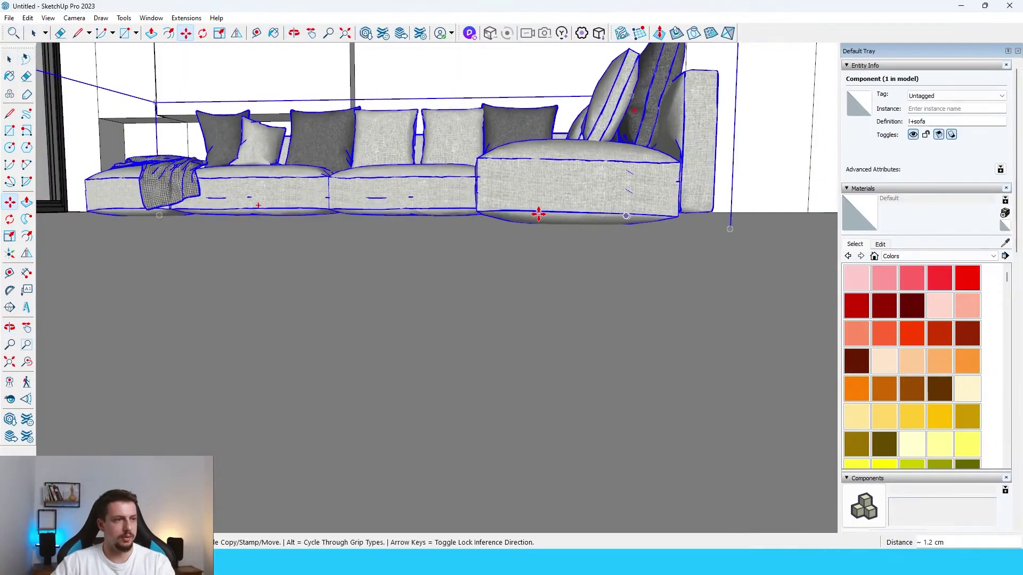
{"action": "middle_click_drag", "start_coordinate": [538, 215], "coordinate": [580, 335]}
{"action": "scroll", "coordinate": [580, 335], "scroll_direction": "down", "scroll_amount": 4}
{"action": "key", "text": "space"}
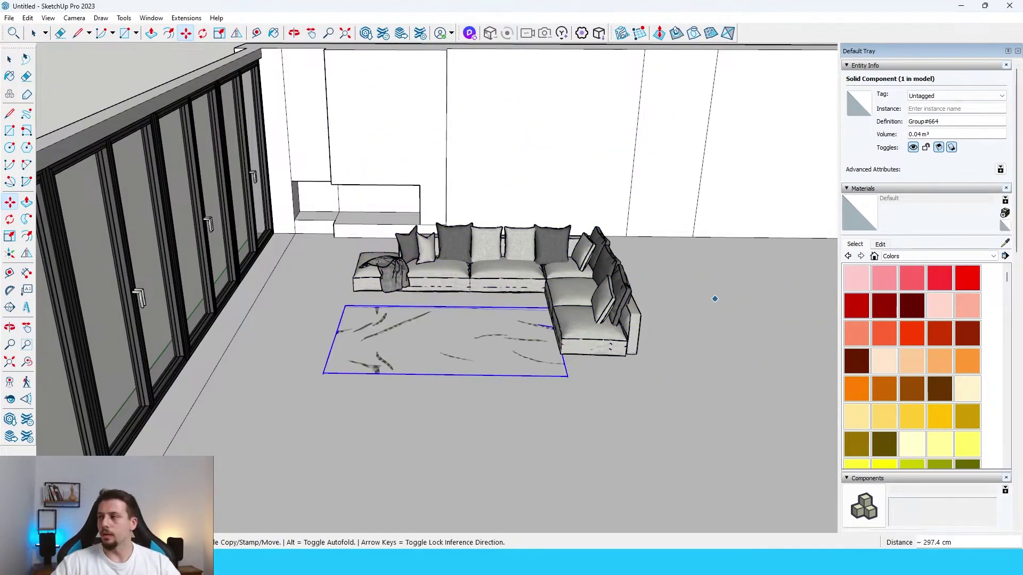
Rotate the rug a quarter turn on the floor and move it against the front of the sofa's long side
{"action": "scroll", "coordinate": [434, 327], "scroll_direction": "up", "scroll_amount": 3}
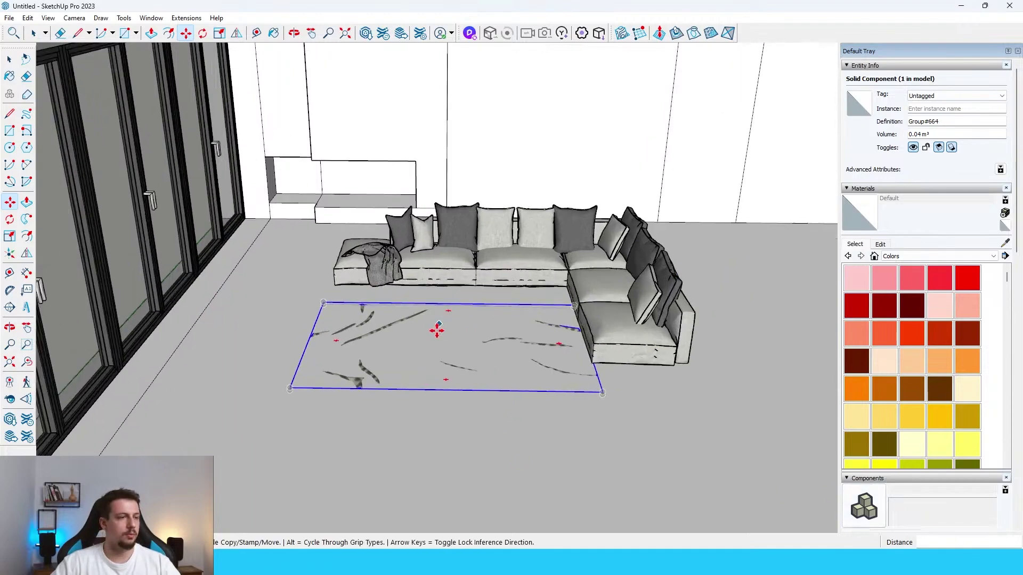
{"action": "left_click", "coordinate": [590, 349]}
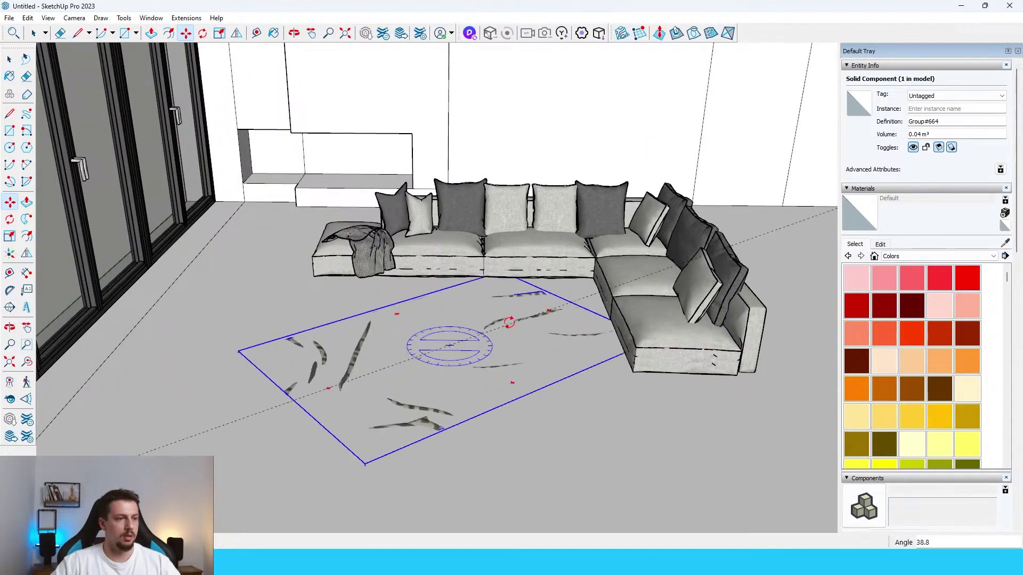
{"action": "left_click", "coordinate": [451, 326]}
{"action": "left_click", "coordinate": [492, 354]}
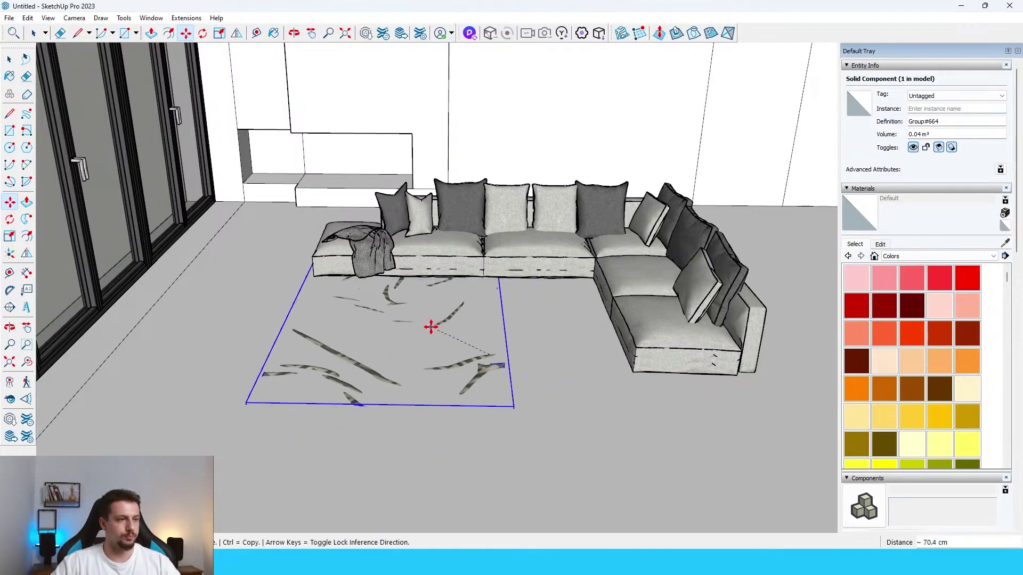
Scale the rug up uniformly from its near corner to cover the seating area inside the L-shaped sofa
{"action": "key", "text": "s"}
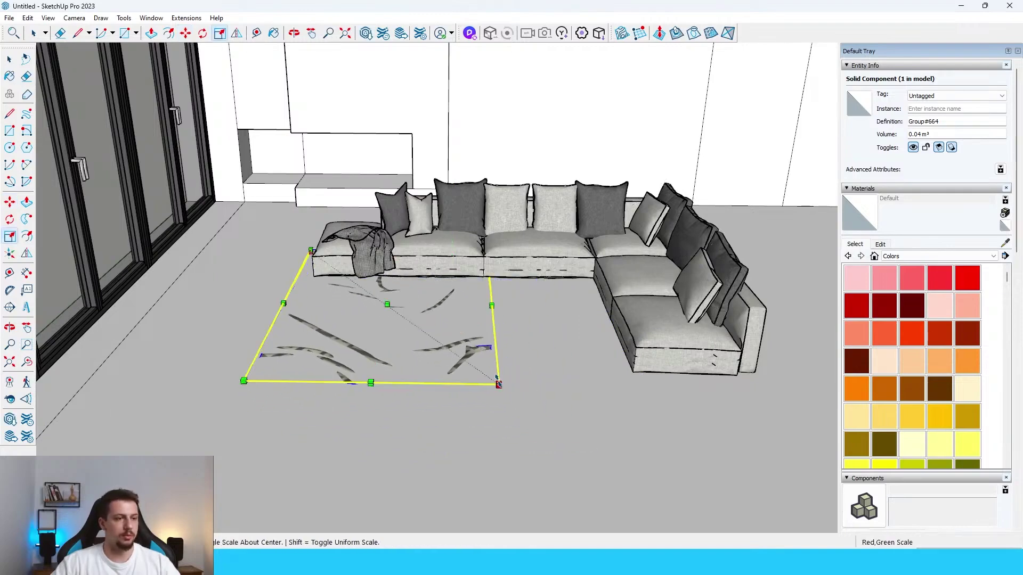
{"action": "left_click", "coordinate": [499, 383]}
{"action": "scroll", "coordinate": [701, 438], "scroll_direction": "down", "scroll_amount": 2}
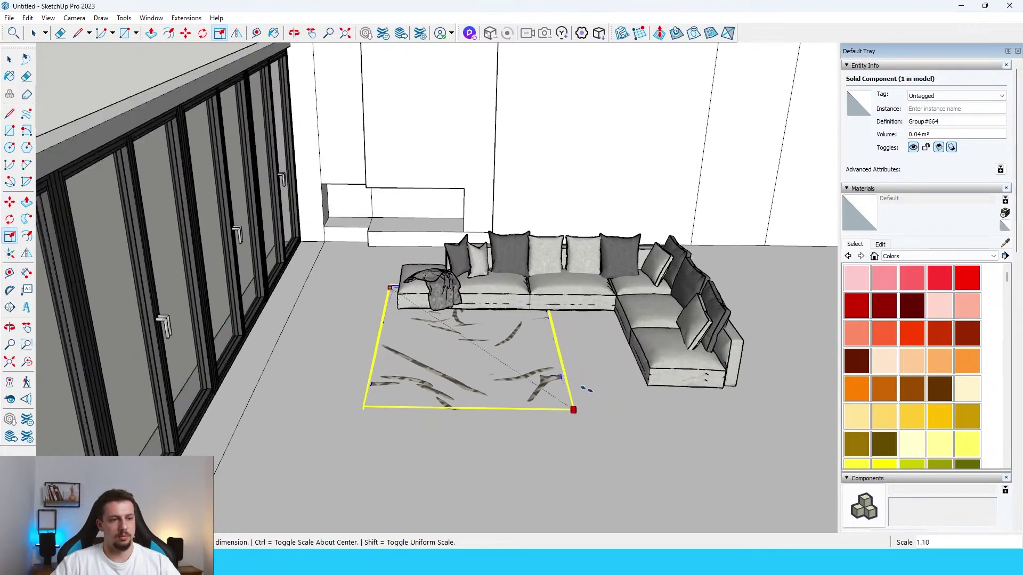
{"action": "left_click", "coordinate": [778, 480]}
{"action": "scroll", "coordinate": [592, 428], "scroll_direction": "up", "scroll_amount": 2}
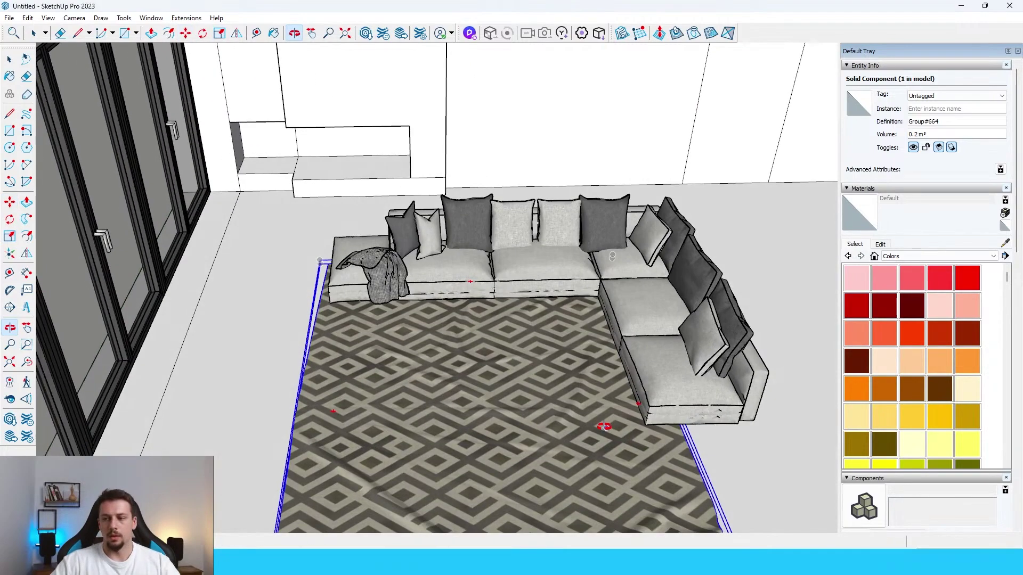
Sample the patterned material of the rug with the Paint Bucket
{"action": "key", "text": "space"}
{"action": "key", "text": "b"}
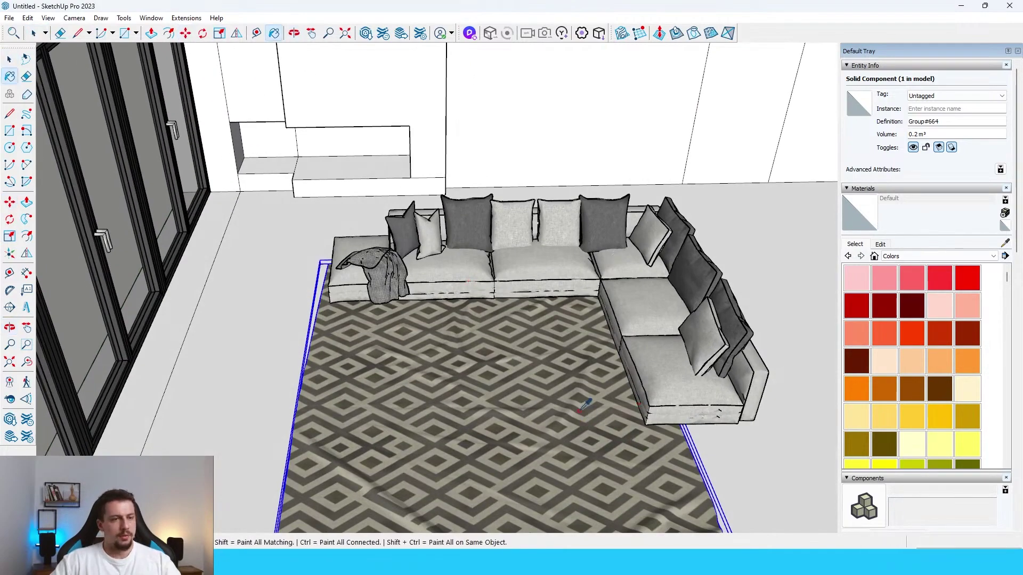
{"action": "left_click", "coordinate": [601, 396], "text": "alt"}
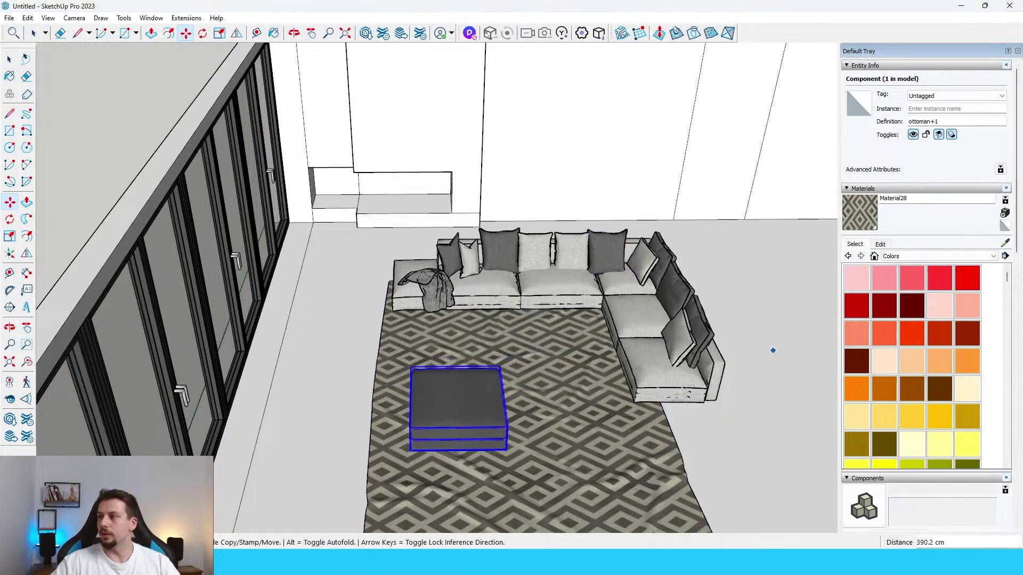
Move the ottoman by its lower corner to seat it on the rug's surface
{"action": "scroll", "coordinate": [418, 434], "scroll_direction": "up", "scroll_amount": 8}
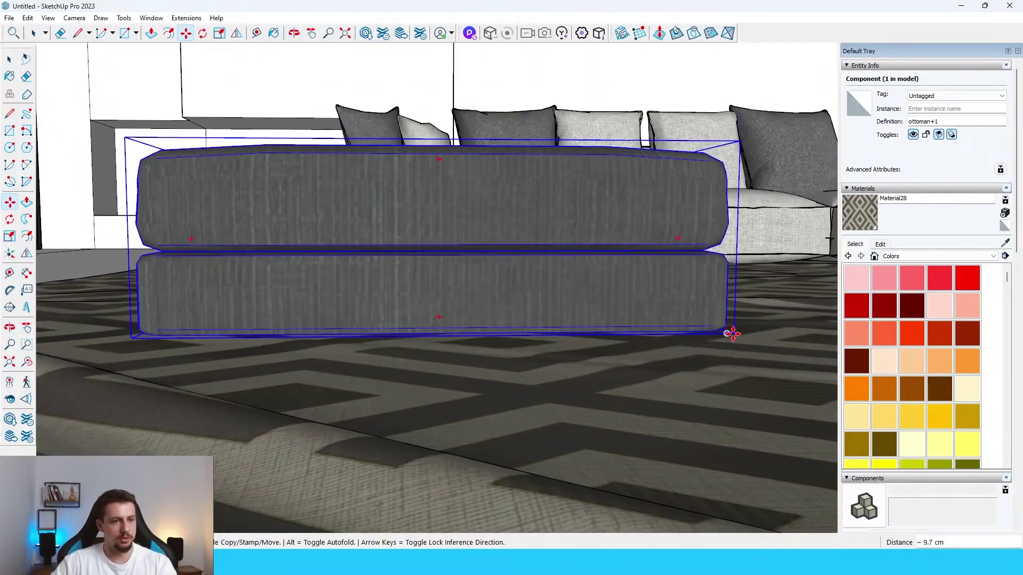
{"action": "left_click", "coordinate": [733, 334]}
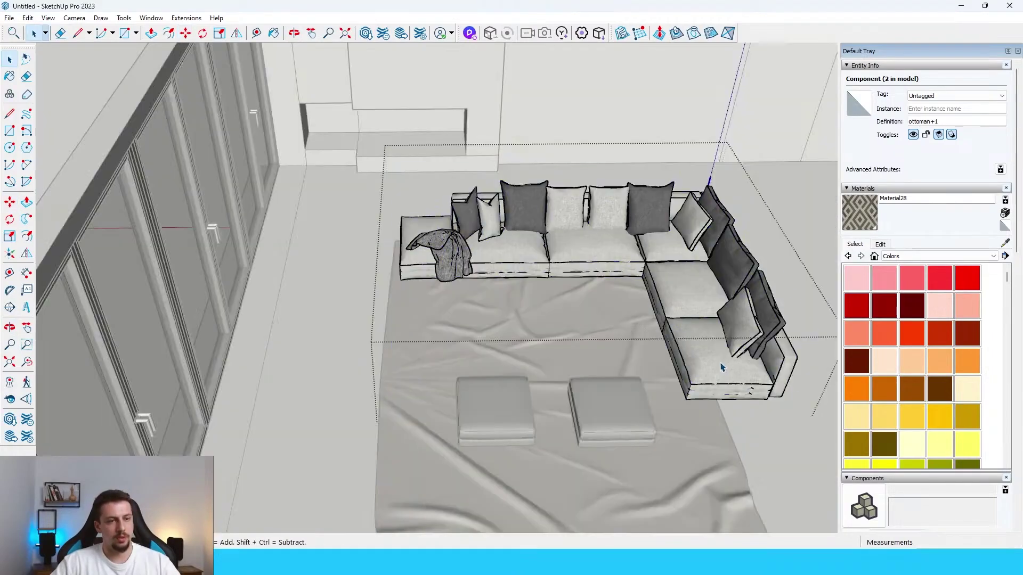
Open the L-shaped sofa component and lengthen its side with a copy of the end seat section
{"action": "scroll", "coordinate": [723, 365], "scroll_direction": "down", "scroll_amount": 3}
{"action": "double_click", "coordinate": [711, 368]}
{"action": "left_click", "coordinate": [716, 367]}
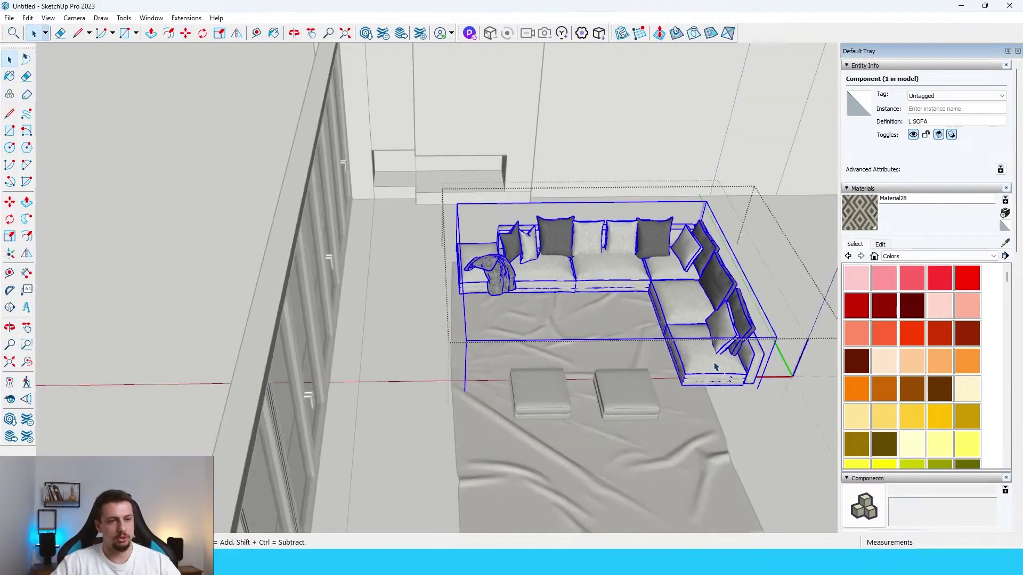
{"action": "double_click", "coordinate": [715, 366]}
{"action": "scroll", "coordinate": [711, 371], "scroll_direction": "up", "scroll_amount": 4}
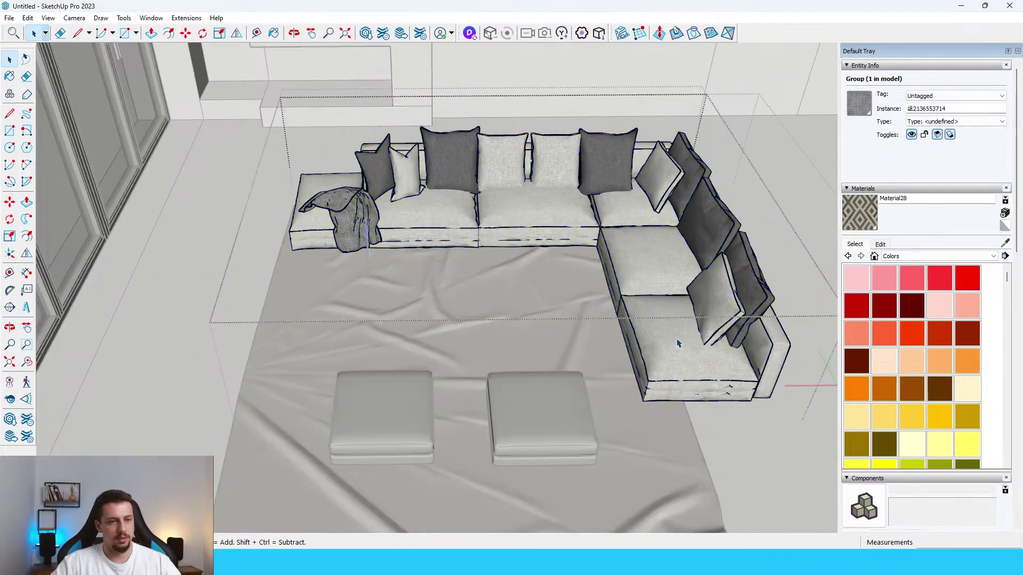
{"action": "double_click", "coordinate": [707, 374]}
{"action": "key", "text": "m"}
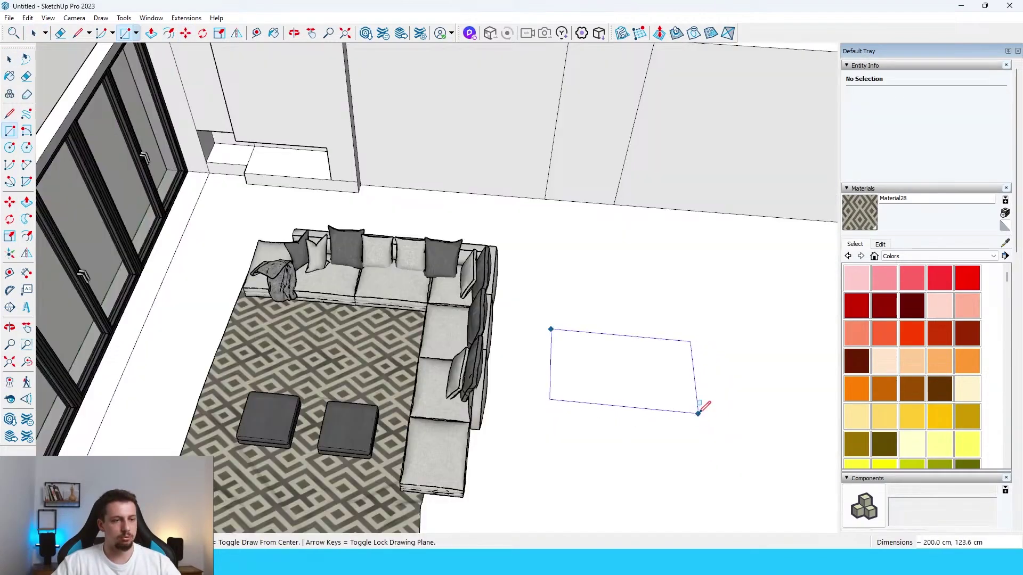
Draw a rectangle of about 1.62 m² on the open floor behind the sofa and pull it up into a low block
{"action": "left_click", "coordinate": [662, 392]}
{"action": "key", "text": "space"}
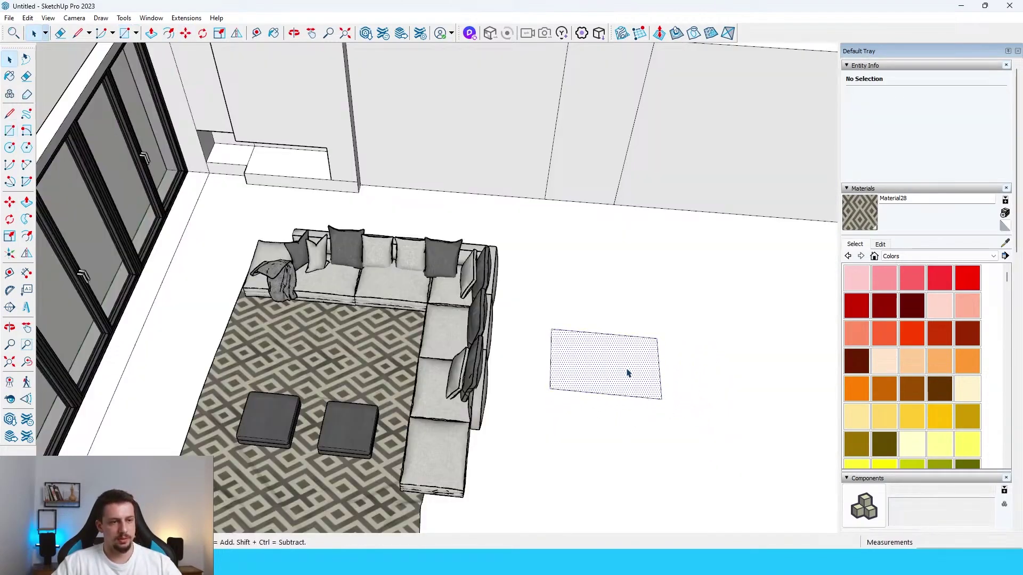
{"action": "scroll", "coordinate": [626, 373], "scroll_direction": "up", "scroll_amount": 1}
{"action": "left_click", "coordinate": [627, 373]}
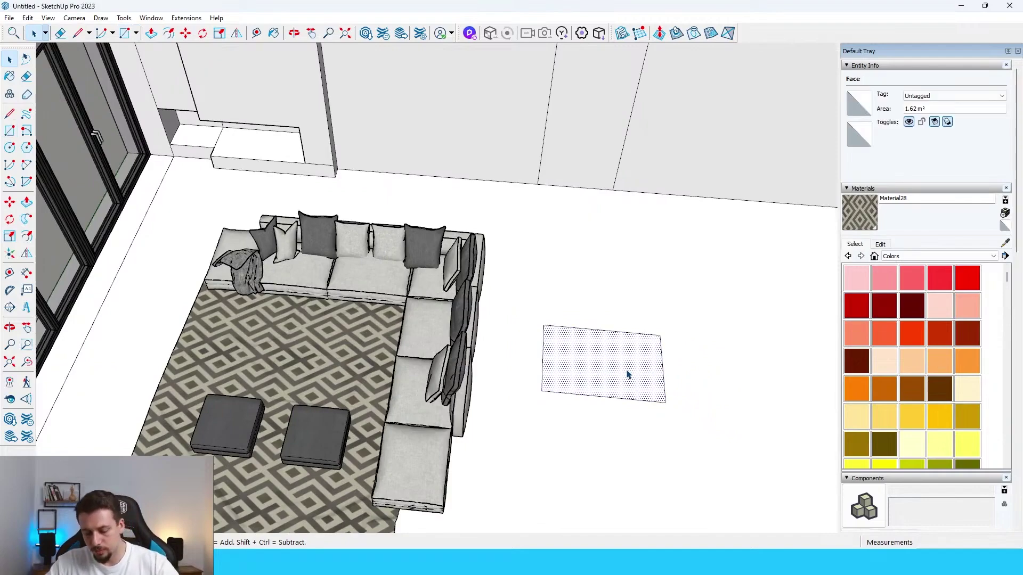
{"action": "key", "text": "p"}
{"action": "left_click", "coordinate": [628, 375]}
{"action": "left_click", "coordinate": [646, 344]}
{"action": "middle_click_drag", "start_coordinate": [646, 343], "coordinate": [623, 219]}
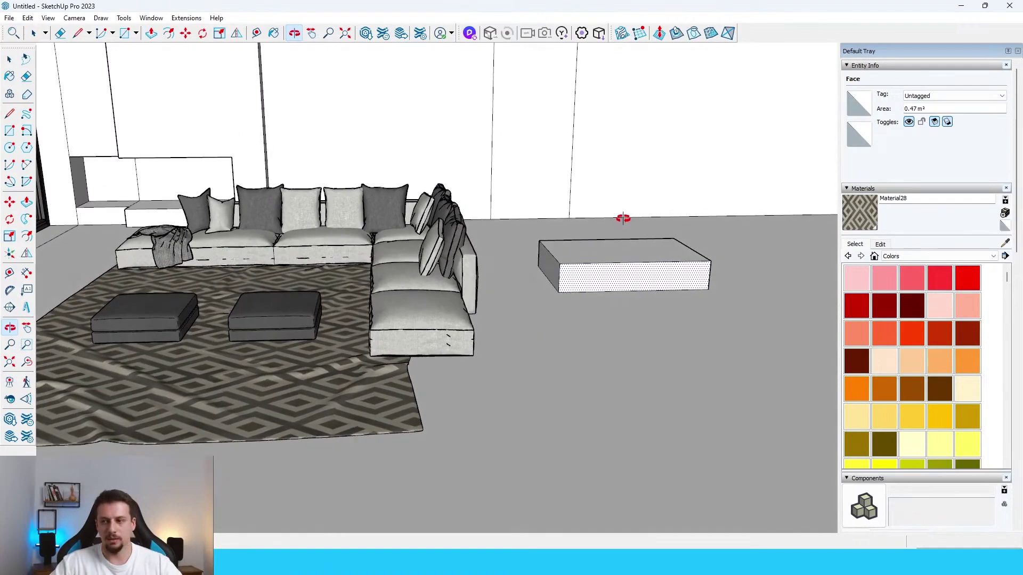
{"action": "key", "text": "p"}
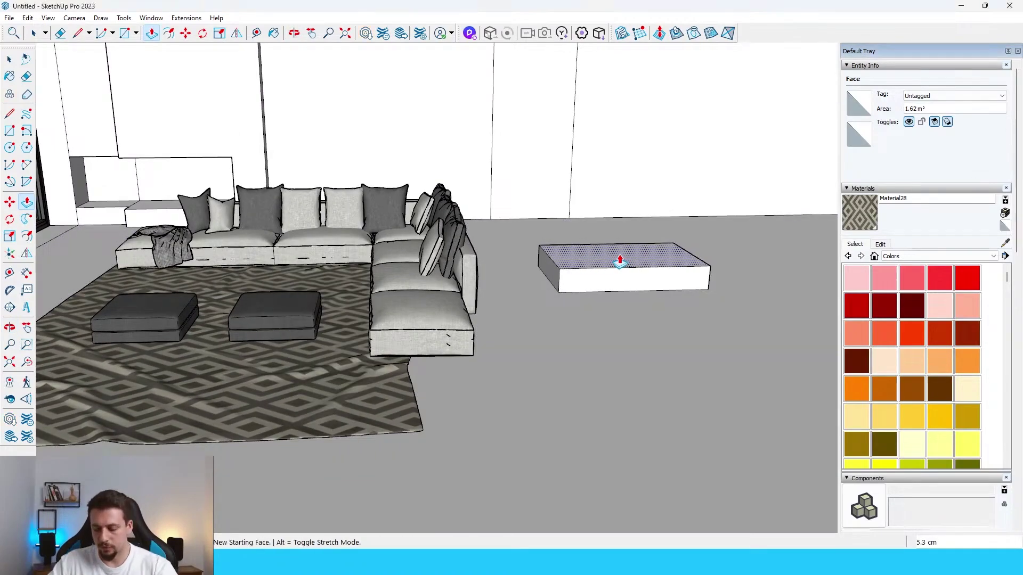
Offset the outline of the block's upper face outward by 10 cm
{"action": "middle_click_drag", "start_coordinate": [617, 255], "coordinate": [571, 302]}
{"action": "key", "text": "f"}
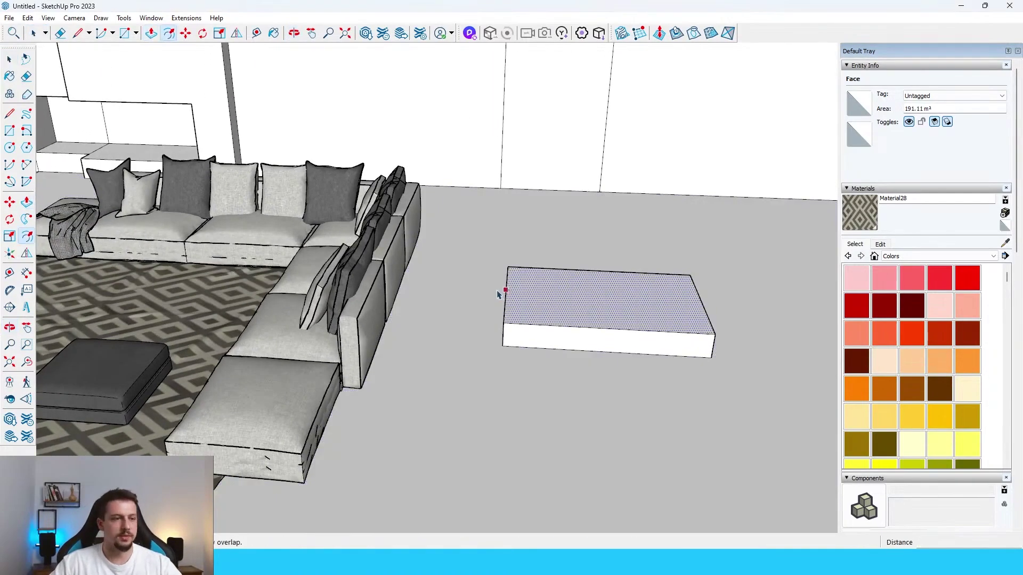
{"action": "left_click", "coordinate": [502, 291]}
{"action": "type", "text": "10"}
{"action": "key", "text": "Return"}
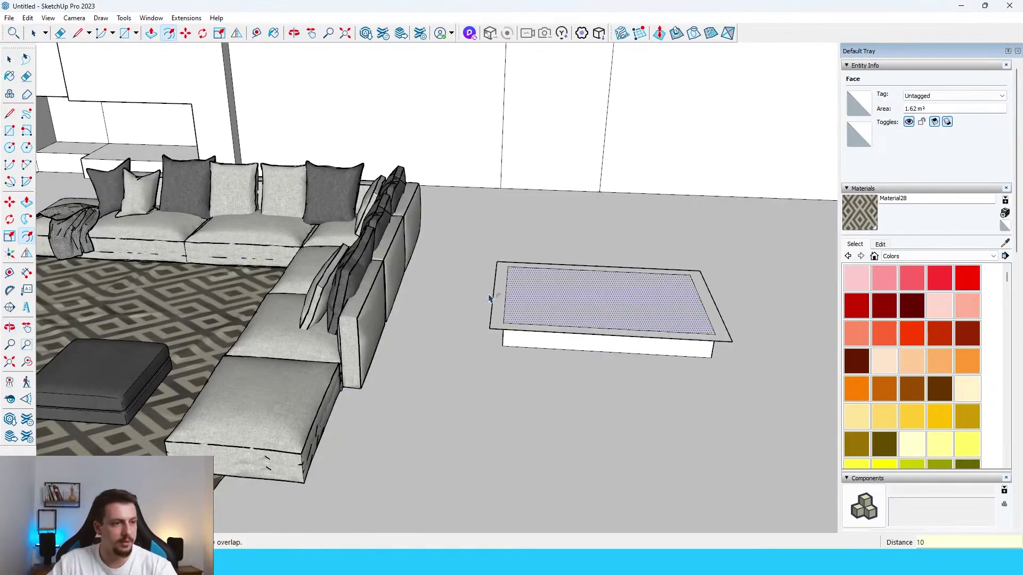
Pull the border face around the block's top up by 10 cm and undo the last operation
{"action": "key", "text": "space"}
{"action": "left_click", "coordinate": [501, 316]}
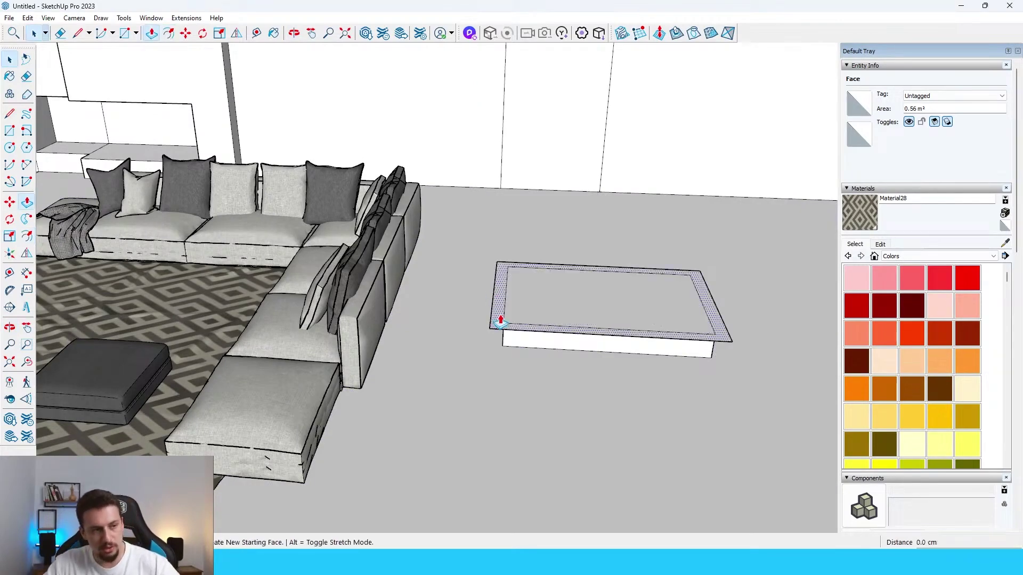
{"action": "left_click", "coordinate": [500, 317]}
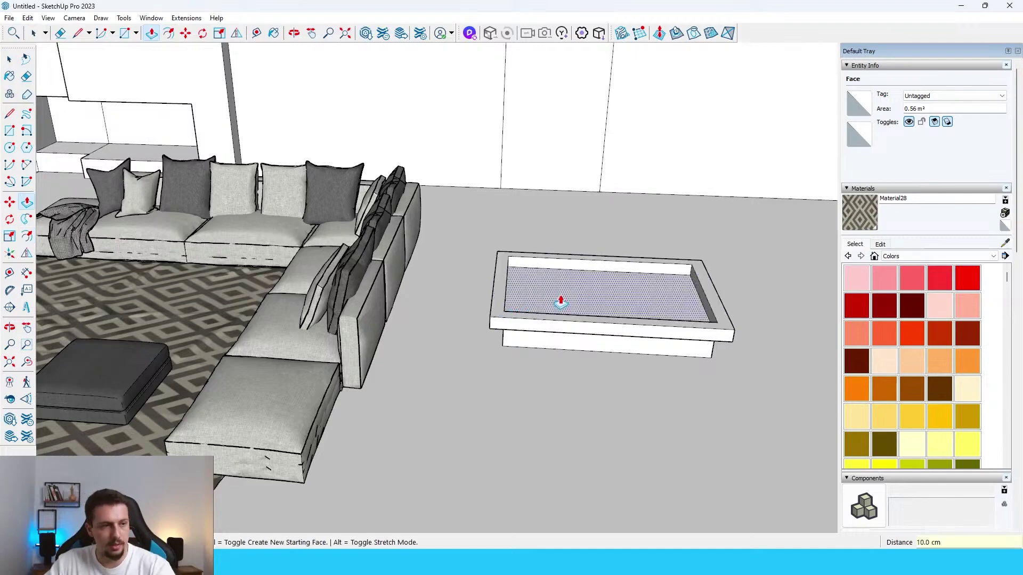
{"action": "key", "text": "ctrl+z"}
{"action": "key", "text": "space"}
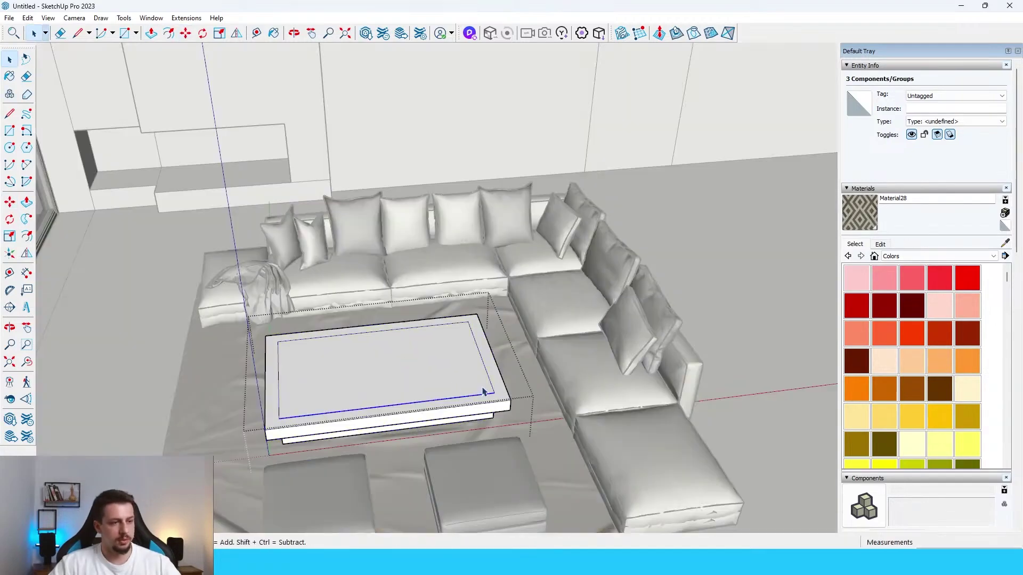
Delete the inner rectangle's outline from the coffee table's top
{"action": "left_click", "coordinate": [483, 392]}
{"action": "left_click", "coordinate": [488, 378]}
{"action": "key", "text": "Delete"}
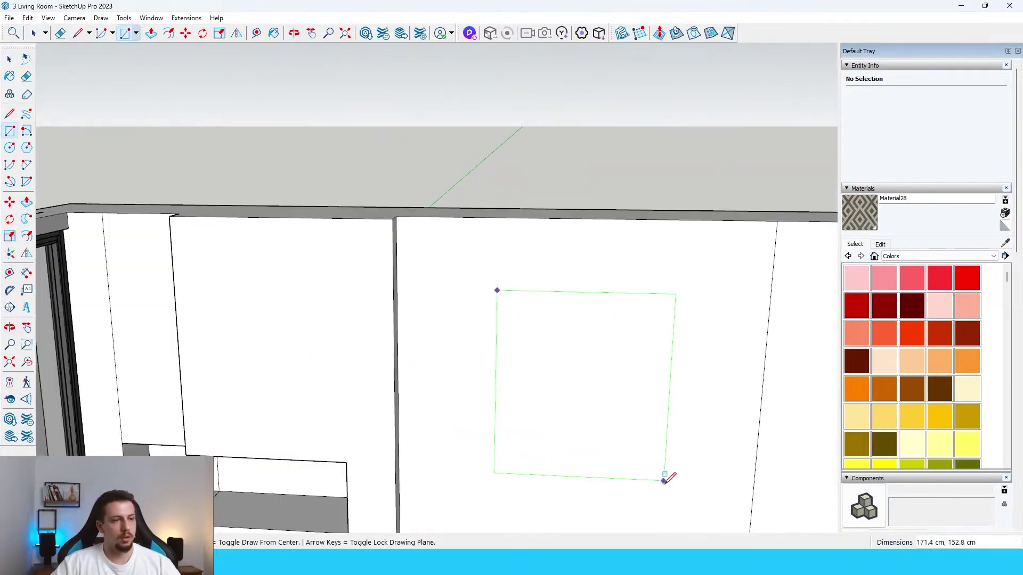
Draw a picture-sized rectangle about 1.2 m wide and 1.6 m high on the wall beside the fireplace
{"action": "scroll", "coordinate": [583, 317], "scroll_direction": "down", "scroll_amount": 4}
{"action": "scroll", "coordinate": [600, 376], "scroll_direction": "up", "scroll_amount": 5}
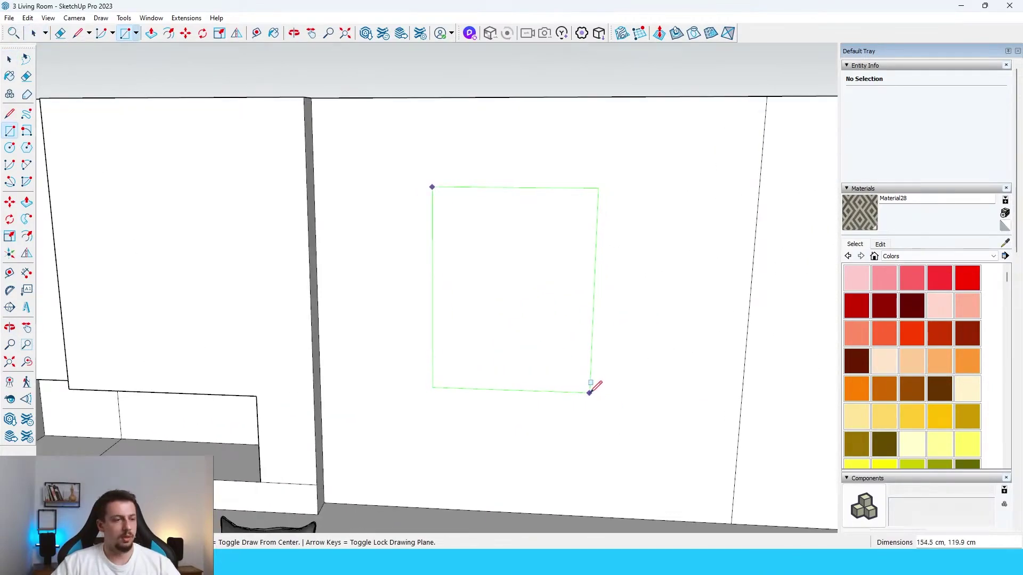
{"action": "left_click", "coordinate": [589, 397]}
{"action": "key", "text": "space"}
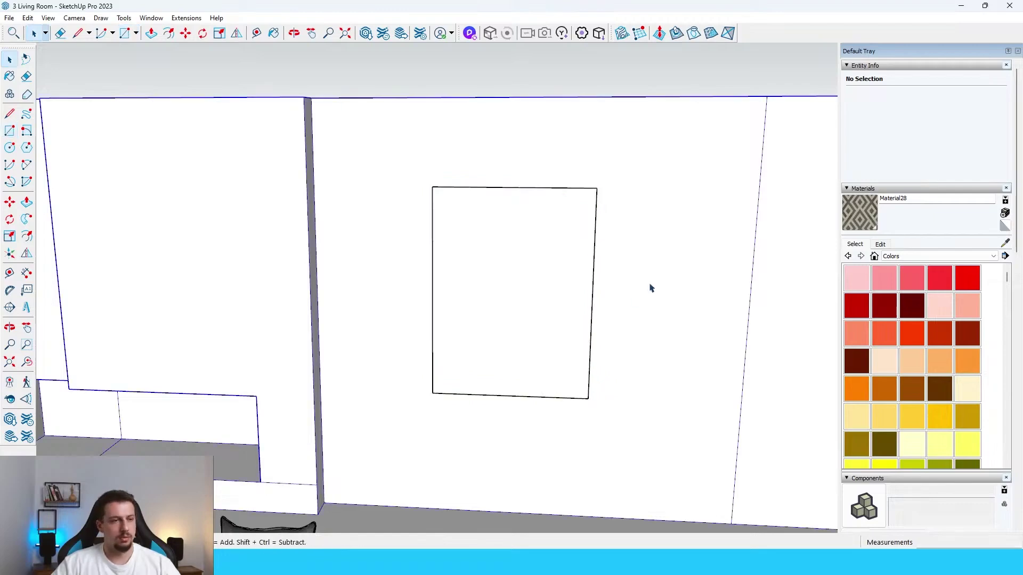
Pull the wall rectangle outward to form a thin picture panel
{"action": "left_click", "coordinate": [572, 283]}
{"action": "left_click", "coordinate": [572, 280]}
{"action": "key", "text": "p"}
{"action": "left_click", "coordinate": [572, 281]}
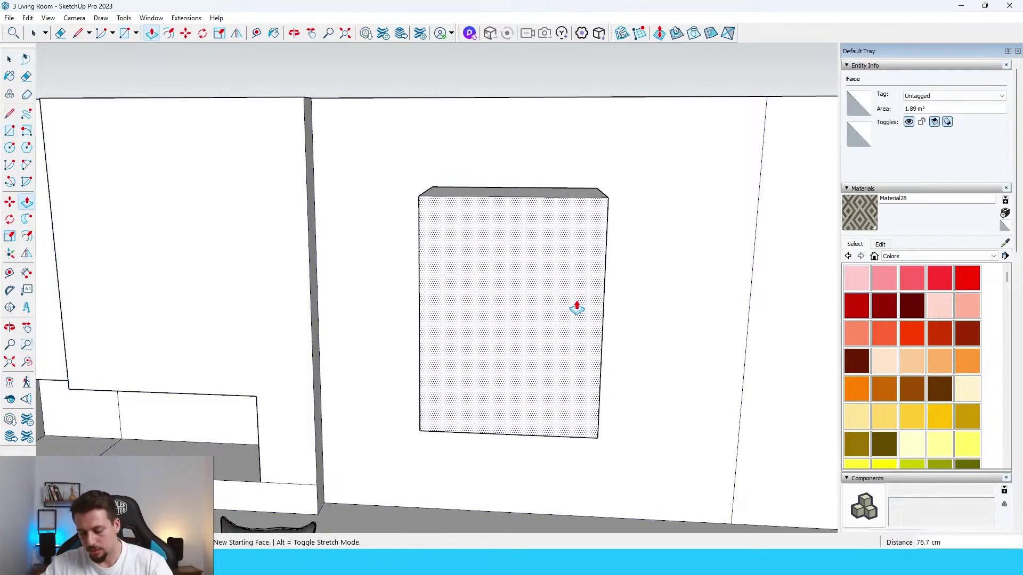
{"action": "key", "text": "space"}
Offset the picture panel's front outline inward by 3 cm to form a frame
{"action": "scroll", "coordinate": [594, 216], "scroll_direction": "up", "scroll_amount": 6}
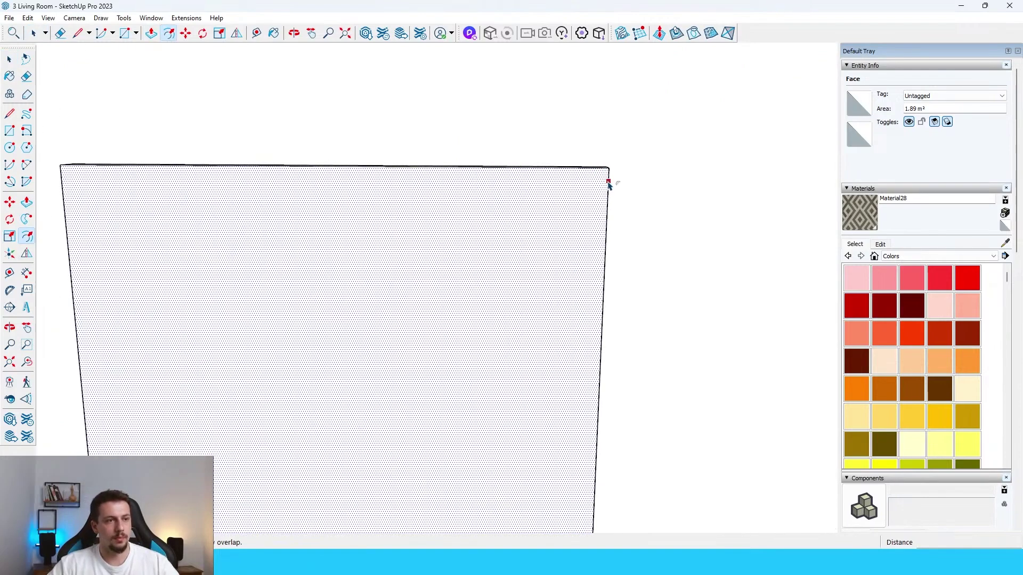
{"action": "left_click", "coordinate": [608, 183]}
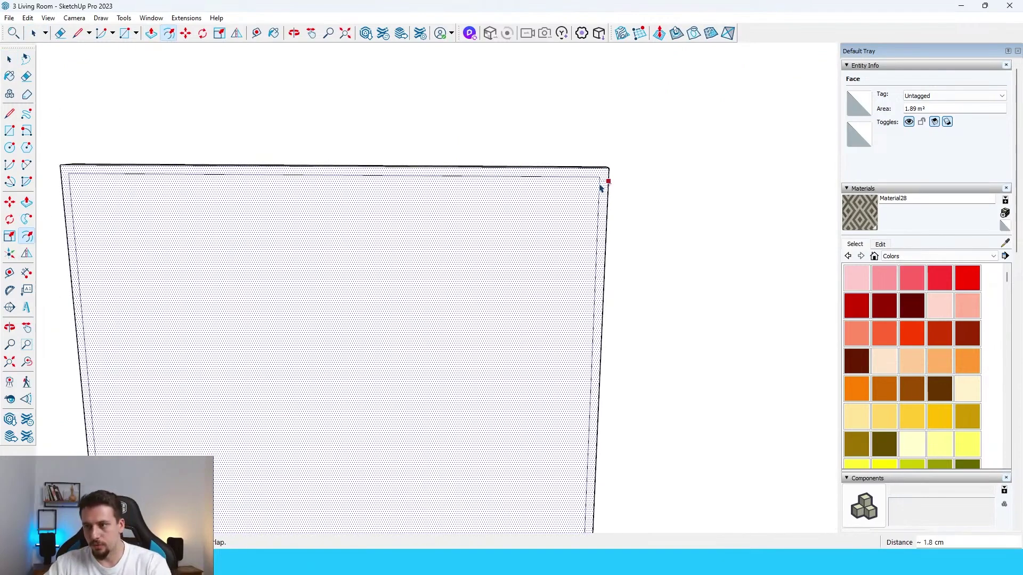
{"action": "type", "text": "3"}
{"action": "key", "text": "Return"}
Push the panel's inner face back by 1.5 cm inside the frame
{"action": "key", "text": "space"}
{"action": "left_click", "coordinate": [557, 262]}
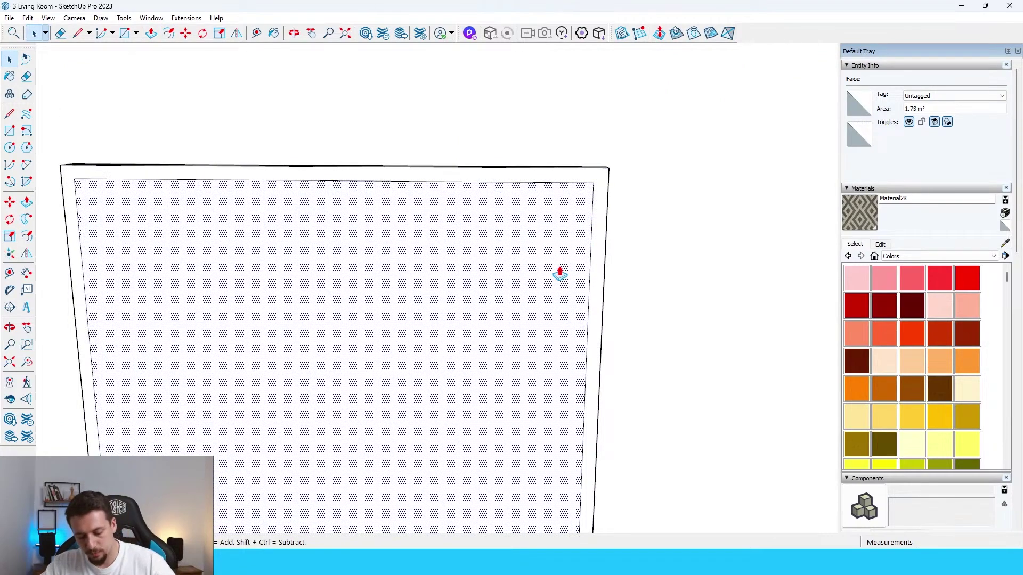
{"action": "key", "text": "p"}
{"action": "left_click", "coordinate": [559, 275]}
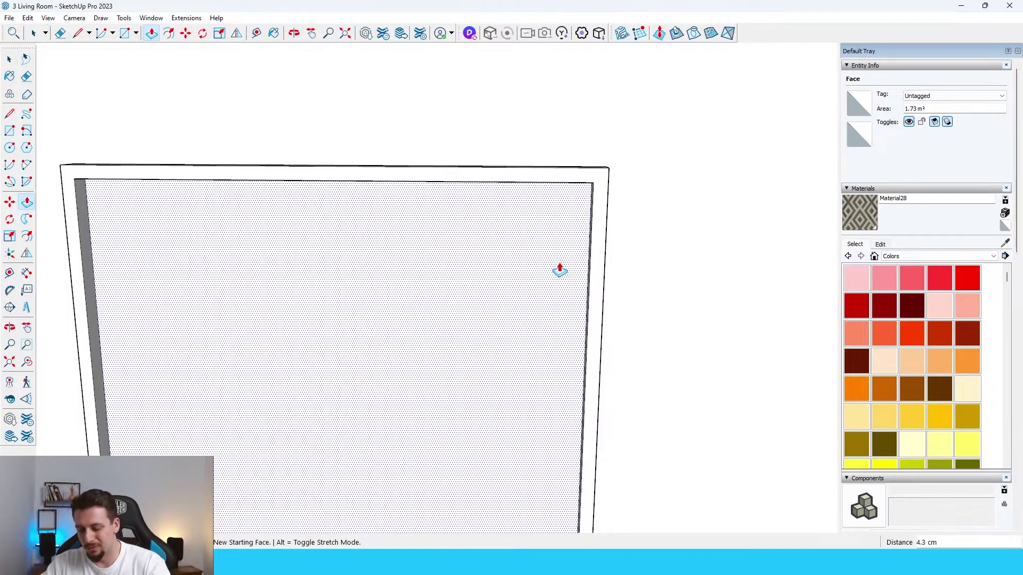
{"action": "type", "text": "1.5"}
{"action": "key", "text": "Return"}
Select the whole framed picture and make it a group
{"action": "scroll", "coordinate": [589, 221], "scroll_direction": "down", "scroll_amount": 3}
{"action": "key", "text": "space"}
{"action": "triple_click", "coordinate": [589, 221]}
{"action": "right_click", "coordinate": [589, 221]}
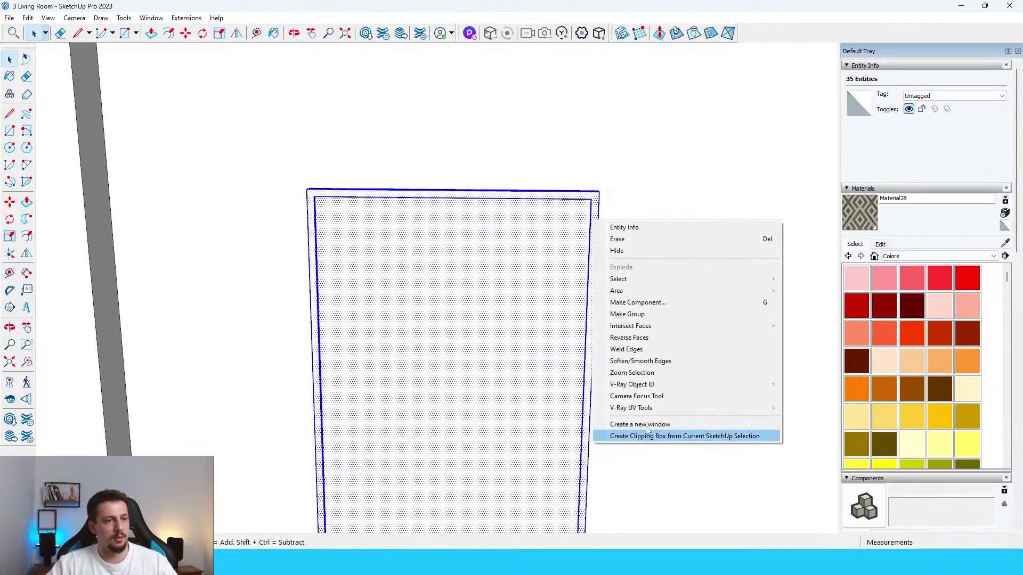
{"action": "left_click", "coordinate": [650, 317]}
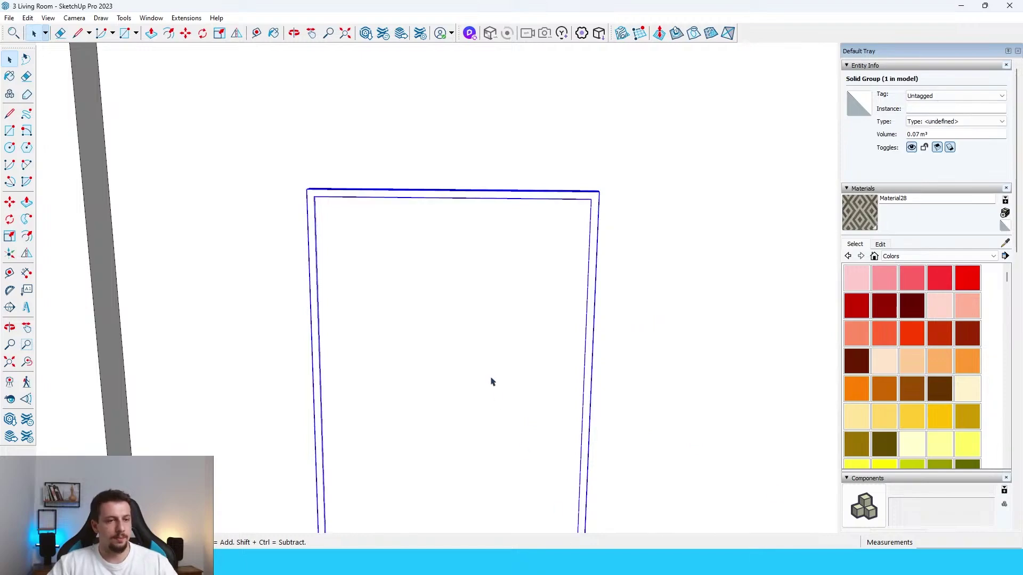
{"action": "key", "text": "b"}
{"action": "left_click", "coordinate": [478, 288]}
{"action": "key", "text": "ctrl+z"}
Open the picture frame group and paint its recessed inner face with the landscape image material
{"action": "key", "text": "space"}
{"action": "double_click", "coordinate": [480, 289]}
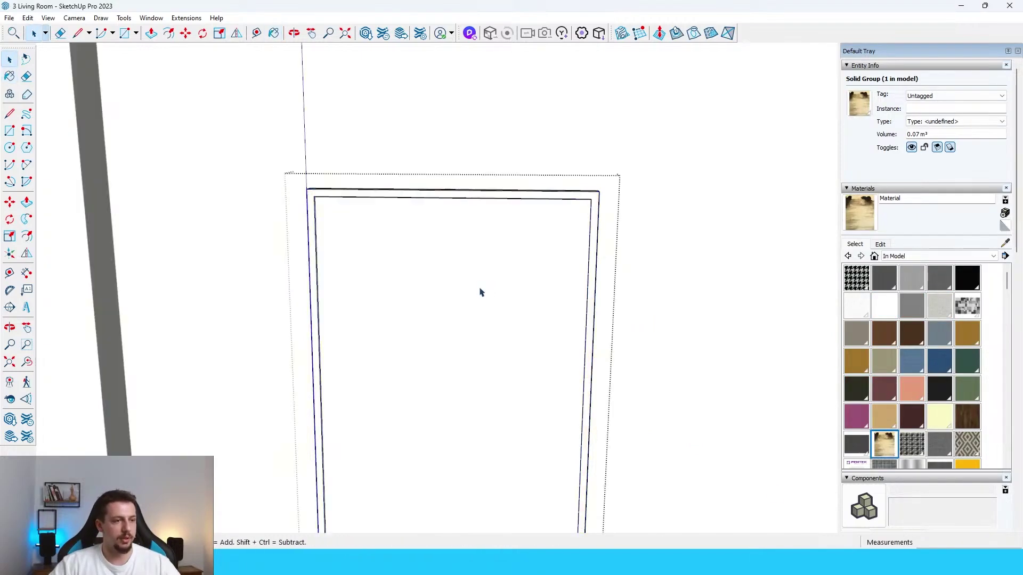
{"action": "left_click", "coordinate": [480, 292]}
{"action": "key", "text": "b"}
{"action": "left_click", "coordinate": [486, 314]}
{"action": "right_click", "coordinate": [487, 314]}
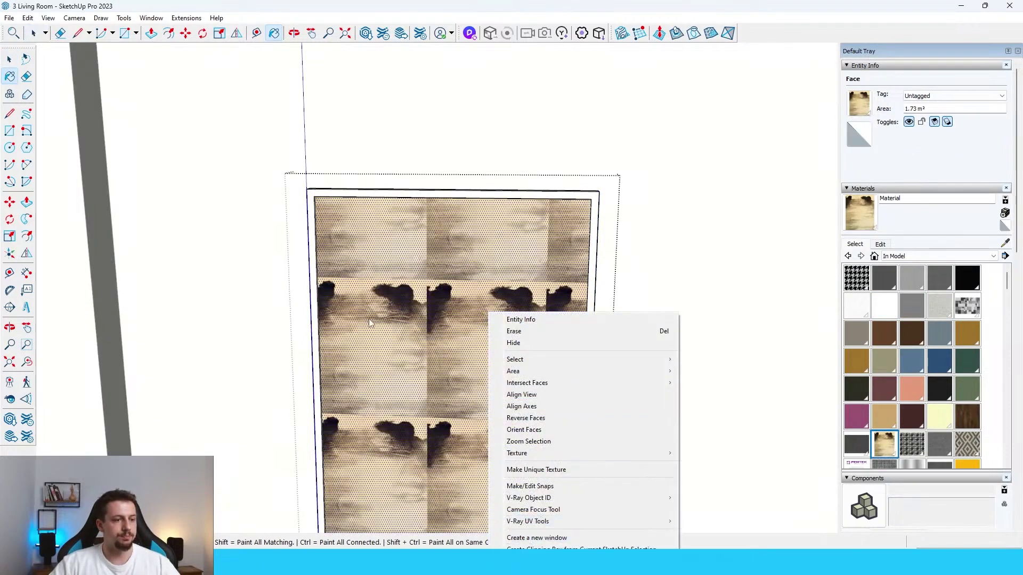
{"action": "key", "text": "Escape"}
Reposition and enlarge the image texture on the framed face so that a single tile covers it
{"action": "scroll", "coordinate": [457, 240], "scroll_direction": "down", "scroll_amount": 4}
{"action": "key", "text": "space"}
{"action": "right_click", "coordinate": [464, 263]}
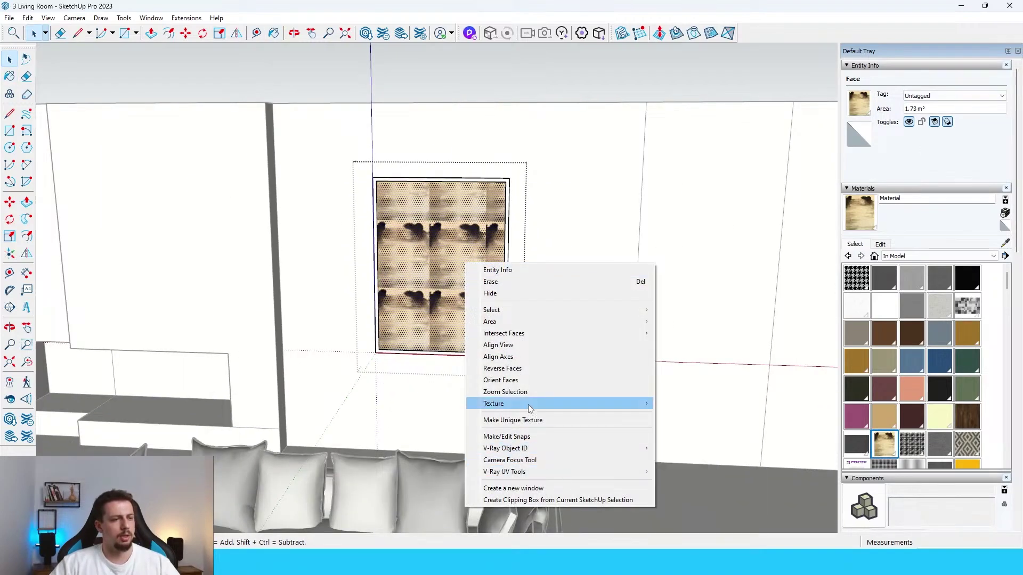
{"action": "mouse_move", "coordinate": [528, 404]}
{"action": "left_click", "coordinate": [681, 404]}
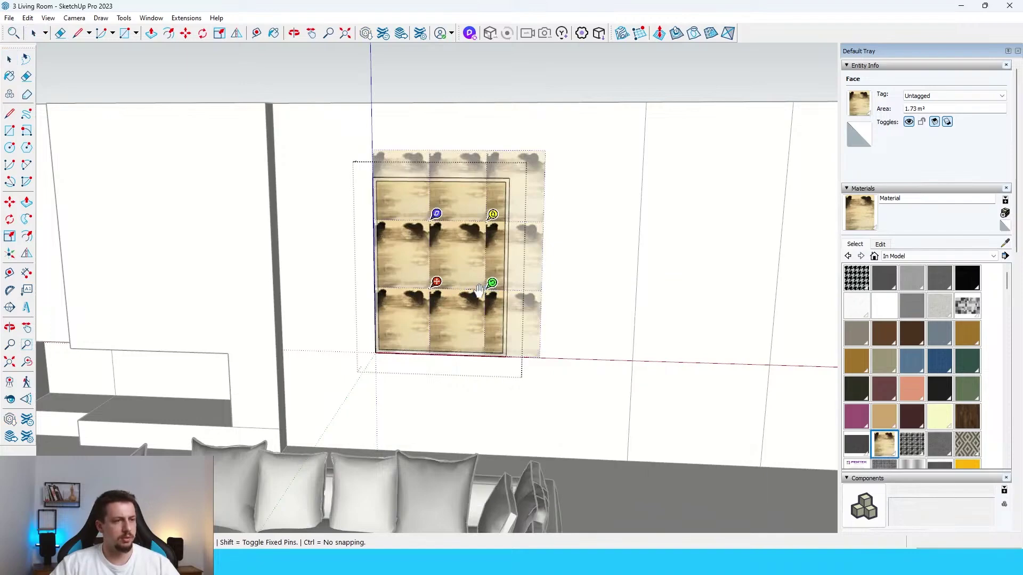
{"action": "left_click_drag", "start_coordinate": [479, 289], "coordinate": [571, 282]}
{"action": "left_click_drag", "start_coordinate": [555, 246], "coordinate": [490, 308]}
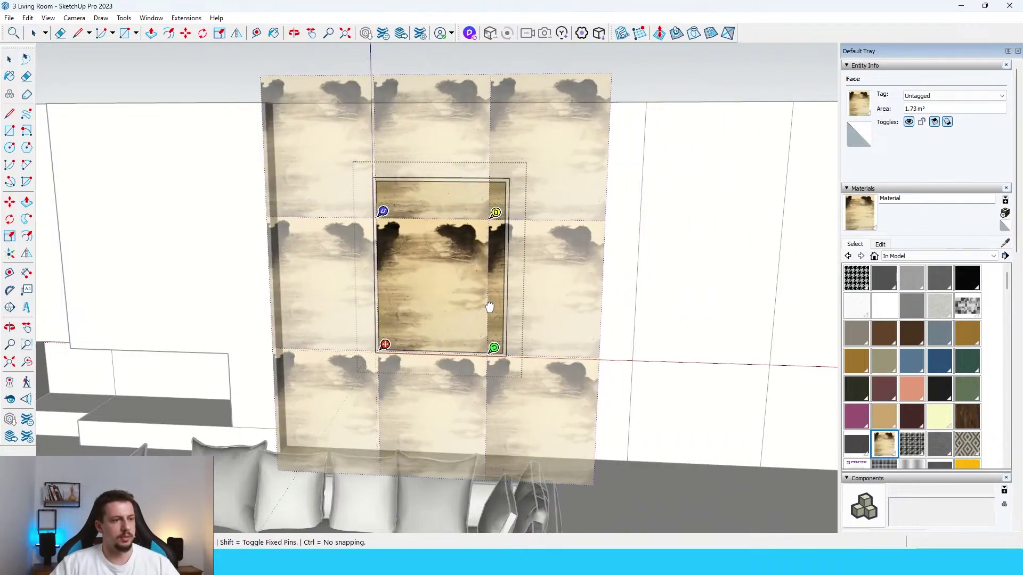
{"action": "left_click_drag", "start_coordinate": [494, 347], "coordinate": [528, 350]}
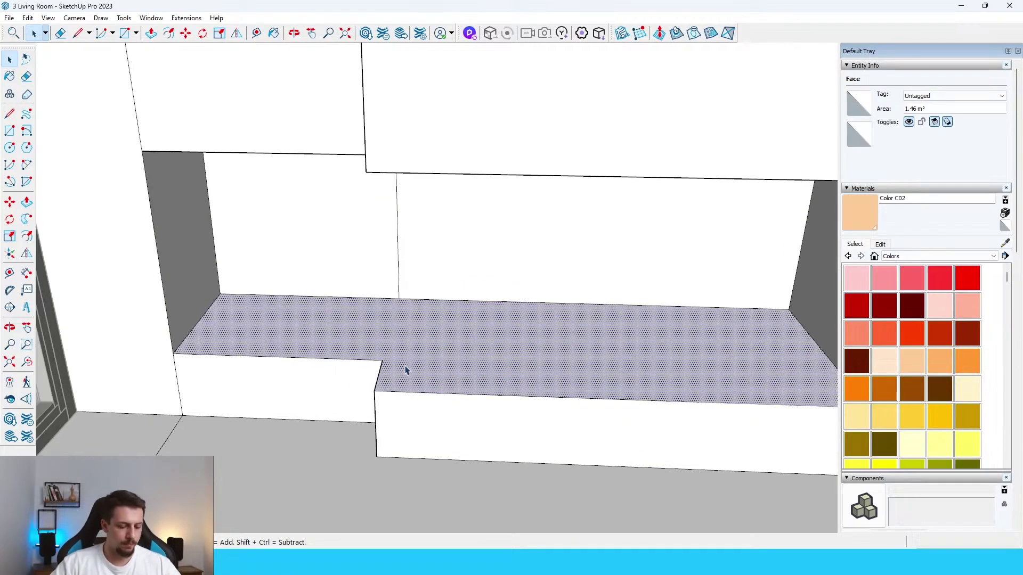
Offset the outline of the fireplace recess's floor face inward by about 2.5 cm
{"action": "key", "text": "f"}
{"action": "left_click", "coordinate": [379, 368]}
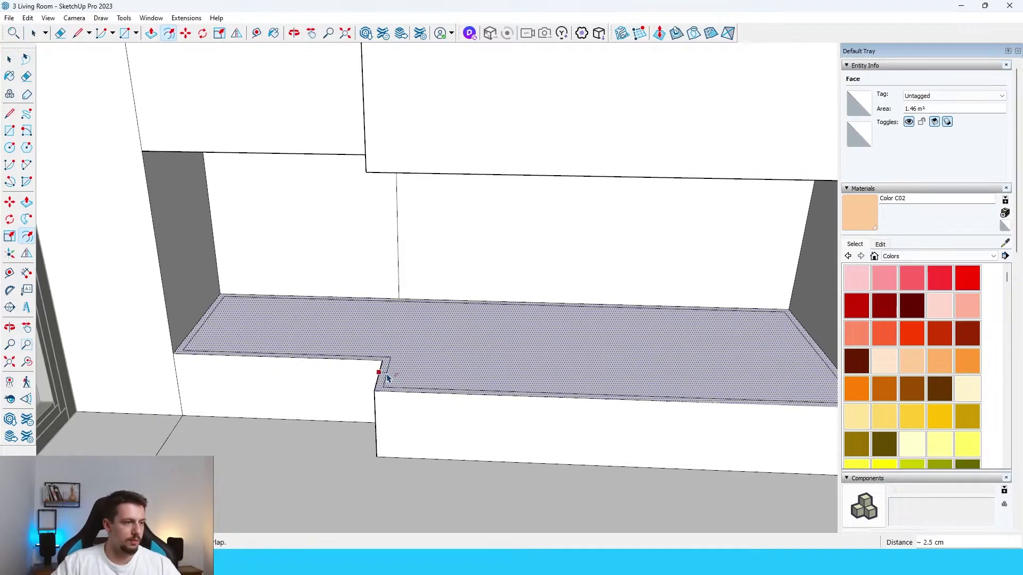
{"action": "key", "text": "space"}
Offset the inner outline on the fireplace recess floor inward once more by about 2.8 cm to form a narrow ring
{"action": "left_click", "coordinate": [407, 366]}
{"action": "key", "text": "f"}
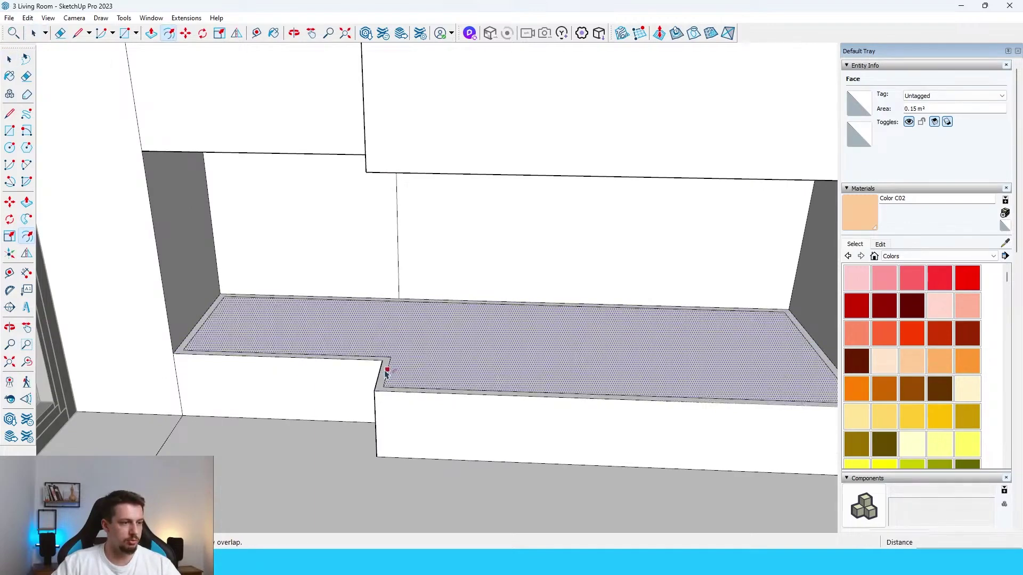
{"action": "left_click", "coordinate": [387, 370]}
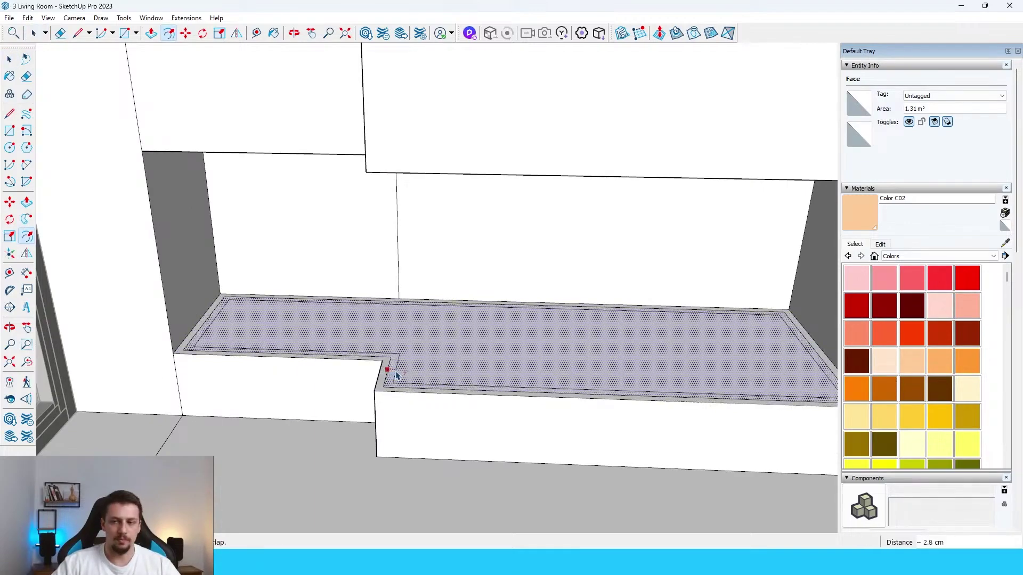
{"action": "left_click", "coordinate": [395, 376]}
{"action": "scroll", "coordinate": [228, 316], "scroll_direction": "up", "scroll_amount": 5}
Draw lines across the ring between the two offset outlines at its front corners to separate the front strip
{"action": "key", "text": "l"}
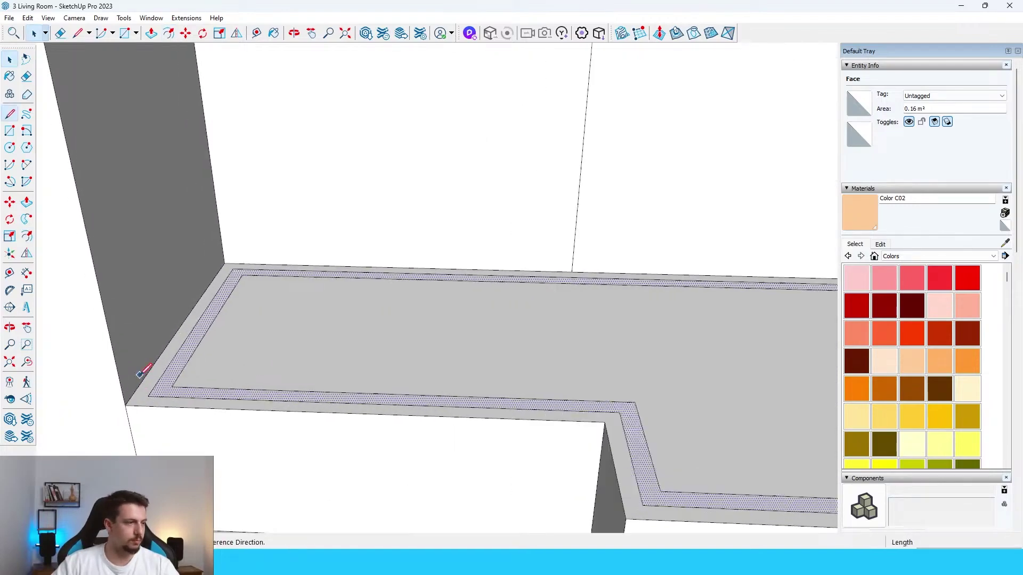
{"action": "scroll", "coordinate": [139, 375], "scroll_direction": "up", "scroll_amount": 2}
{"action": "scroll", "coordinate": [150, 377], "scroll_direction": "down", "scroll_amount": 5}
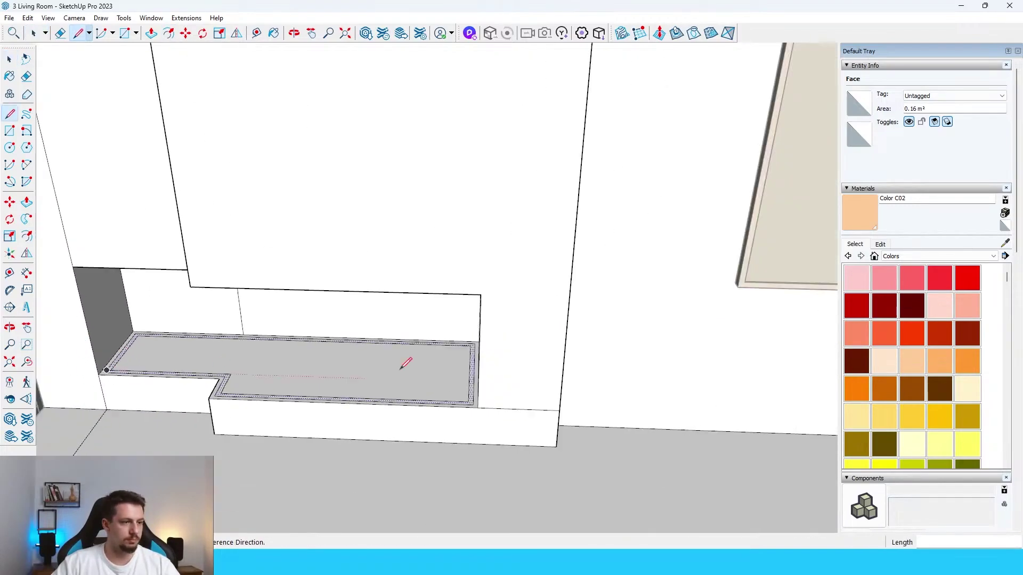
{"action": "scroll", "coordinate": [551, 432], "scroll_direction": "up", "scroll_amount": 6}
{"action": "left_click", "coordinate": [571, 429]}
{"action": "scroll", "coordinate": [587, 419], "scroll_direction": "down", "scroll_amount": 5}
{"action": "key", "text": "space"}
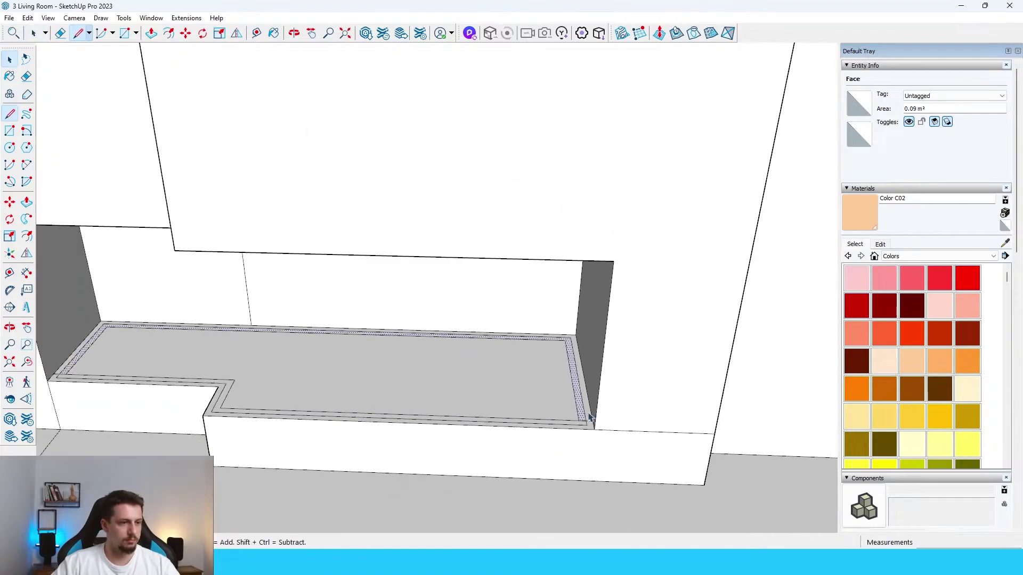
Clear the rear and side part of the ring and extrude the remaining front strip upward into a rail
{"action": "scroll", "coordinate": [574, 419], "scroll_direction": "up", "scroll_amount": 5}
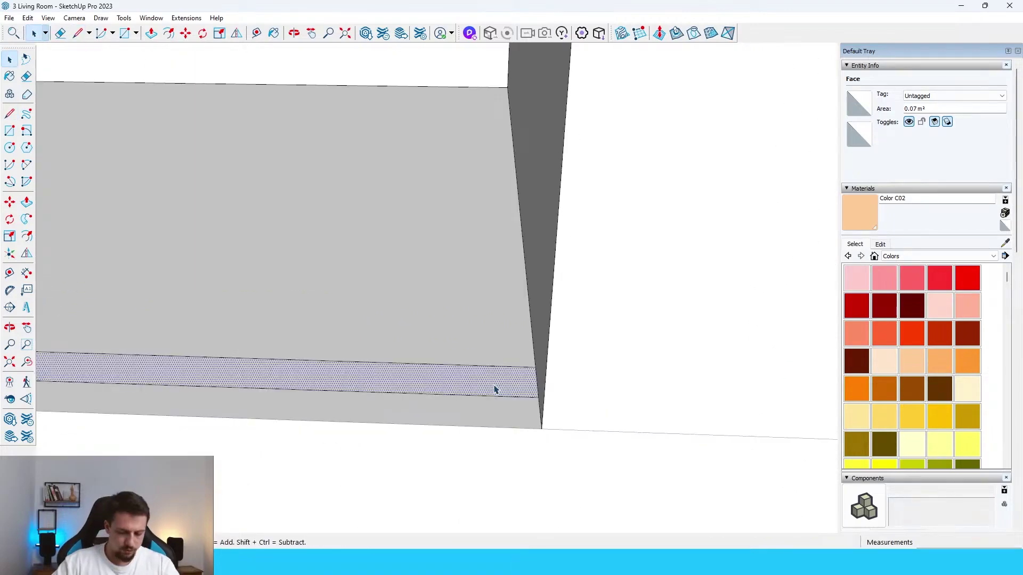
{"action": "key", "text": "p"}
{"action": "left_click", "coordinate": [495, 389]}
{"action": "middle_click_drag", "start_coordinate": [495, 352], "coordinate": [496, 328]}
{"action": "left_click", "coordinate": [501, 361]}
Group the front rail and copy it straight up about 69.8 cm to the top edge of the fireplace recess
{"action": "key", "text": "r"}
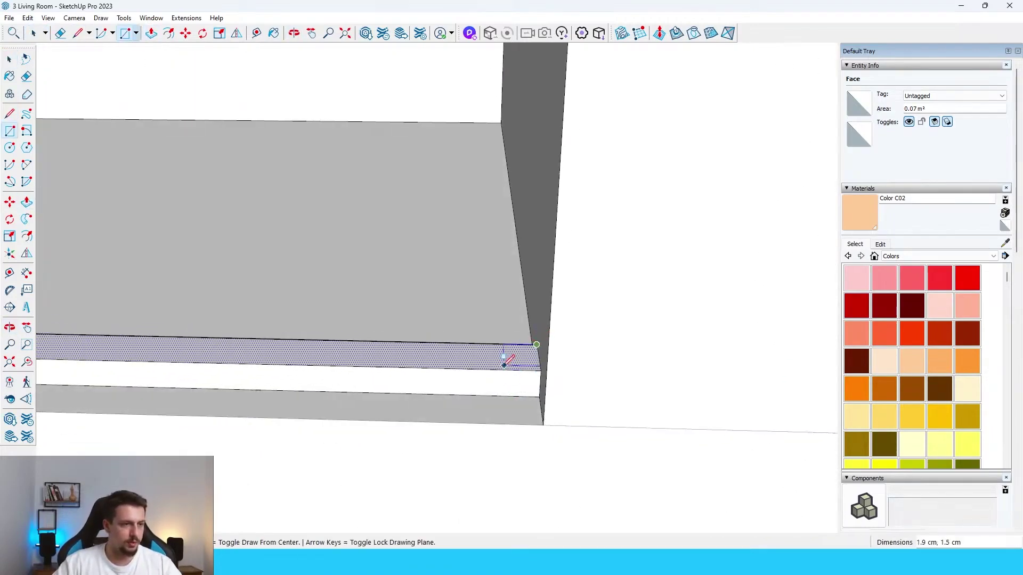
{"action": "scroll", "coordinate": [507, 367], "scroll_direction": "down", "scroll_amount": 5}
{"action": "scroll", "coordinate": [456, 365], "scroll_direction": "up", "scroll_amount": 6}
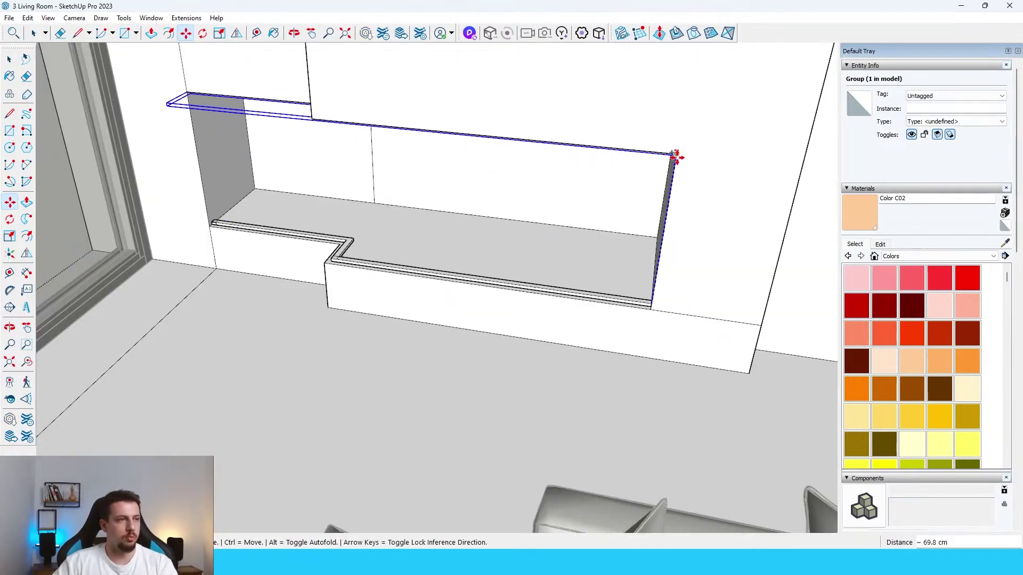
{"action": "middle_click_drag", "start_coordinate": [678, 158], "coordinate": [161, 108]}
{"action": "key", "text": "space"}
Open the lower rail group and draw a small rectangular post footprint on top of its right end
{"action": "scroll", "coordinate": [708, 308], "scroll_direction": "up", "scroll_amount": 5}
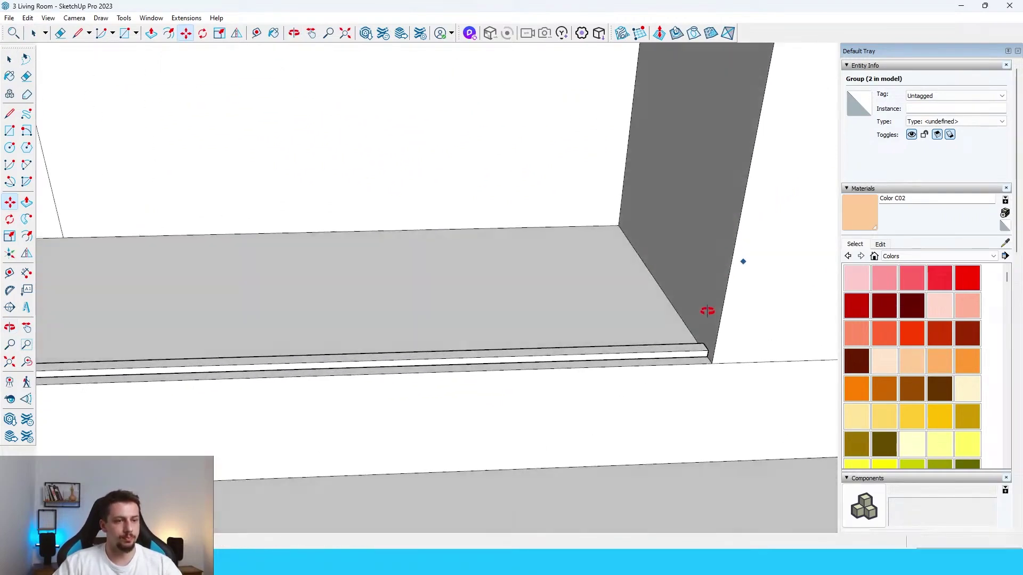
{"action": "double_click", "coordinate": [703, 349]}
{"action": "scroll", "coordinate": [703, 349], "scroll_direction": "up", "scroll_amount": 2}
{"action": "key", "text": "r"}
{"action": "left_click", "coordinate": [704, 341]}
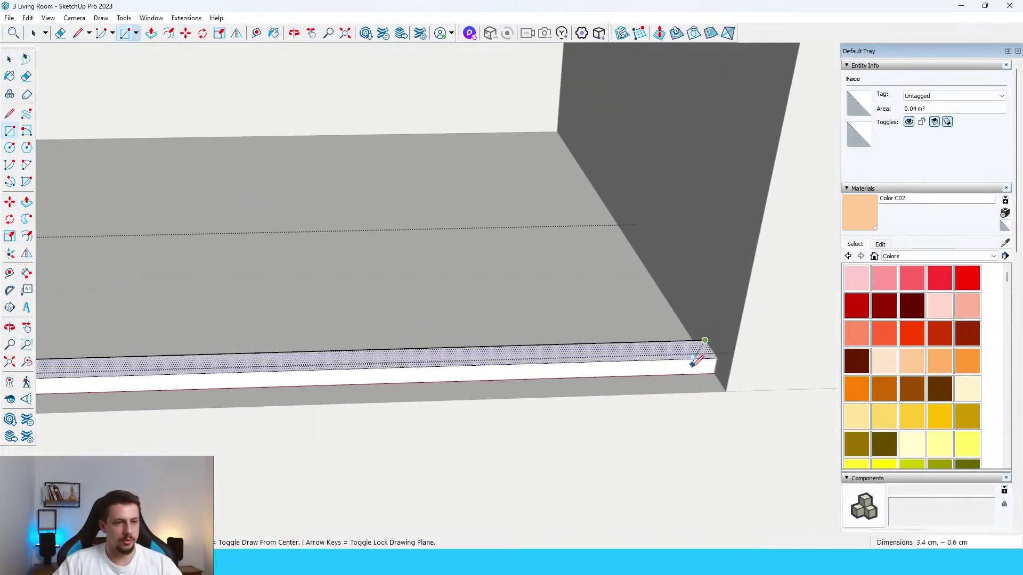
{"action": "left_click", "coordinate": [696, 358]}
Extrude the footprint 69 cm up to the top rail as a post, and add matching posts along the frame
{"action": "key", "text": "space"}
{"action": "left_click", "coordinate": [702, 355]}
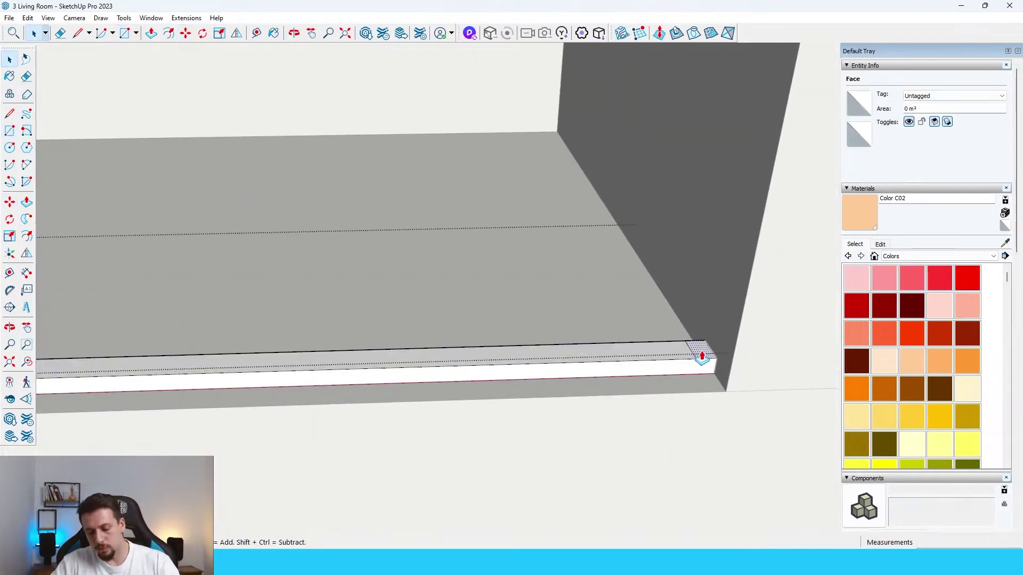
{"action": "key", "text": "p"}
{"action": "scroll", "coordinate": [702, 356], "scroll_direction": "down", "scroll_amount": 5}
{"action": "scroll", "coordinate": [630, 160], "scroll_direction": "up", "scroll_amount": 3}
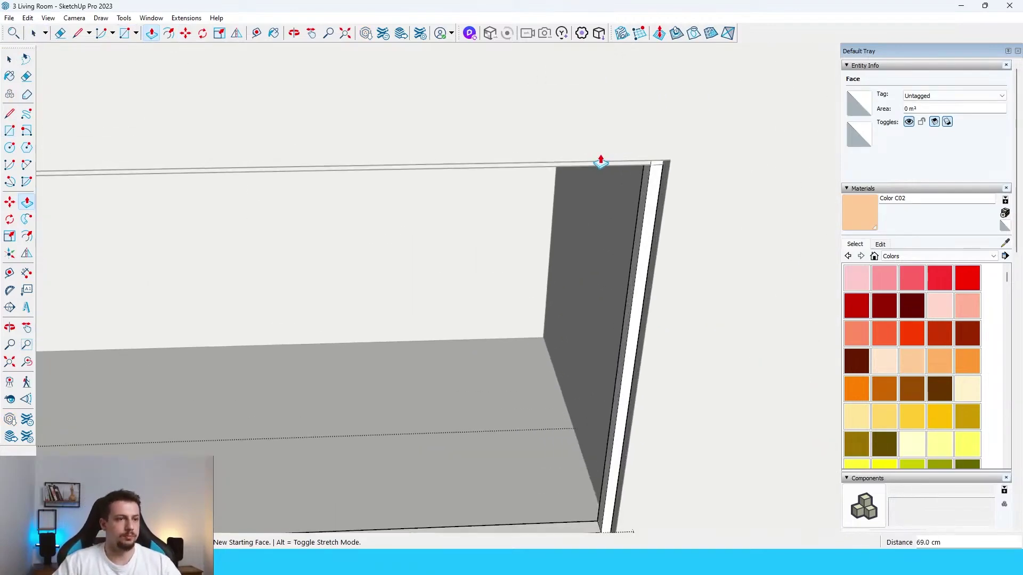
{"action": "scroll", "coordinate": [604, 169], "scroll_direction": "down", "scroll_amount": 3}
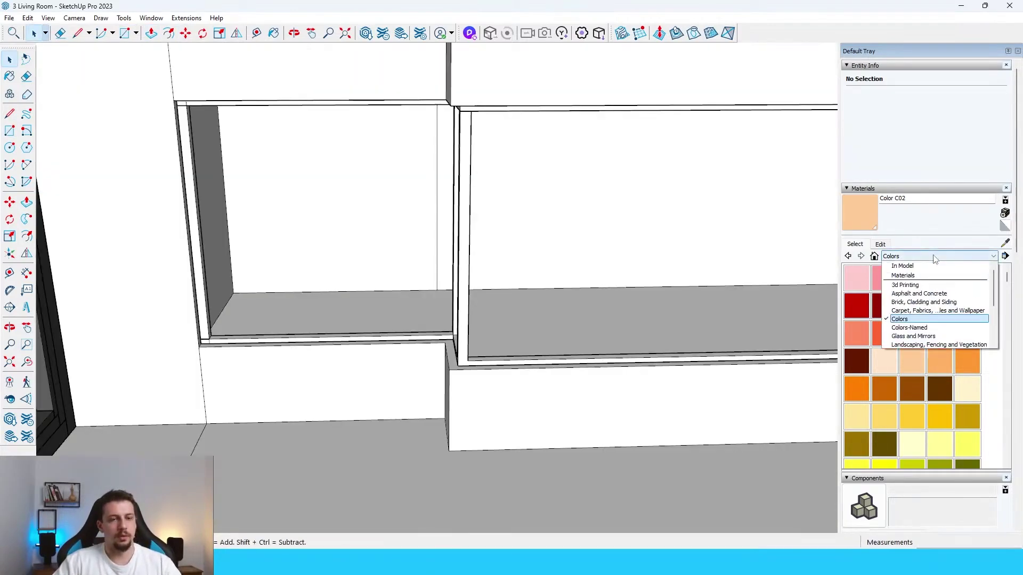
Paint the lower rail and posts of the fireplace frame as a whole group with Color M08
{"action": "scroll", "coordinate": [928, 376], "scroll_direction": "down", "scroll_amount": 5}
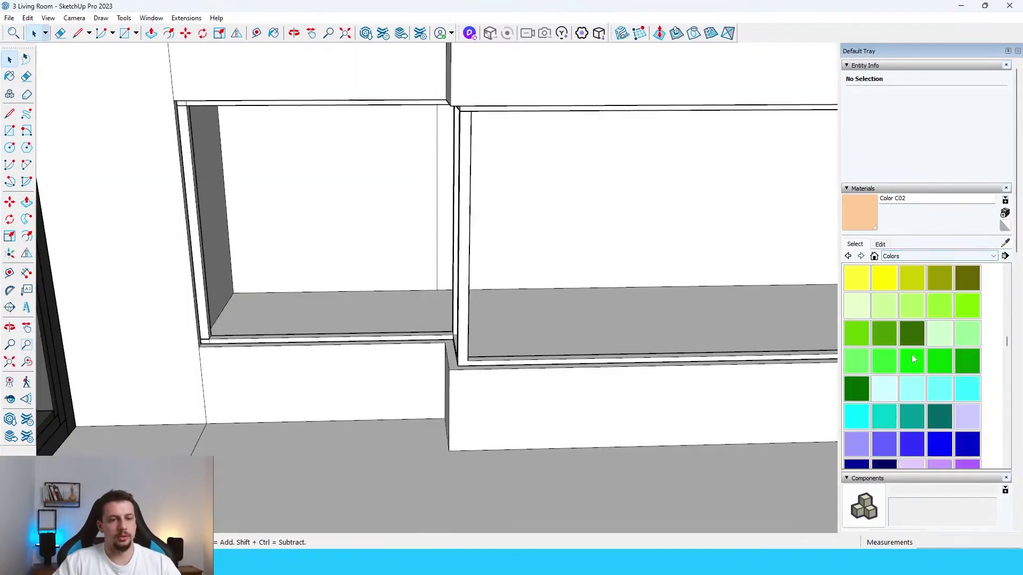
{"action": "scroll", "coordinate": [927, 379], "scroll_direction": "down", "scroll_amount": 5}
{"action": "left_click", "coordinate": [966, 306]}
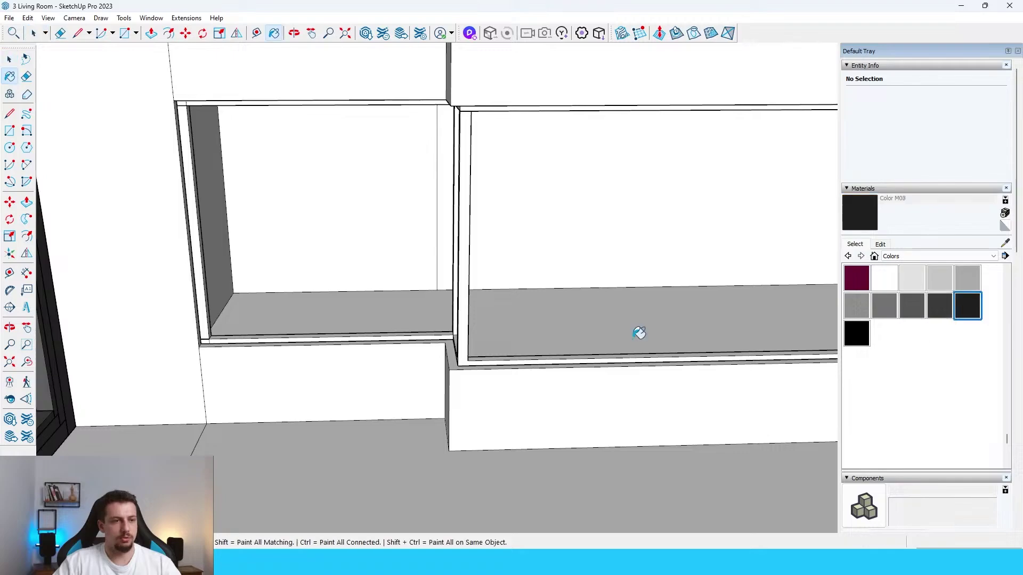
{"action": "left_click", "coordinate": [459, 350]}
{"action": "key", "text": "ctrl+z"}
{"action": "key", "text": "space"}
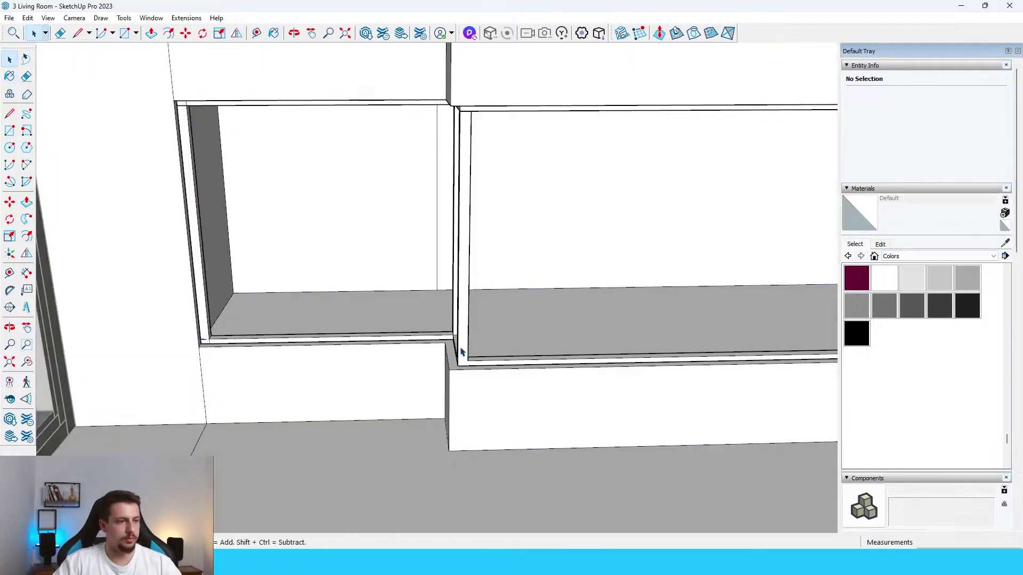
{"action": "left_click", "coordinate": [461, 351]}
{"action": "key", "text": "b"}
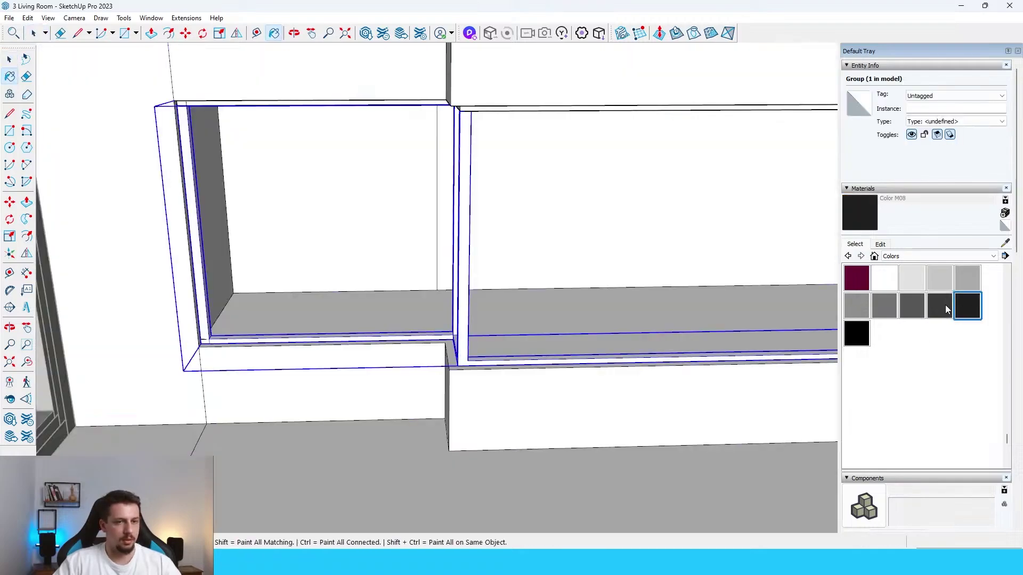
{"action": "left_click", "coordinate": [460, 346]}
Paint the top rail group of the fireplace frame with Color M08 as well
{"action": "mouse_move", "coordinate": [464, 347]}
{"action": "middle_mouse_down"}
{"action": "mouse_move", "coordinate": [376, 395]}
{"action": "mouse_move", "coordinate": [365, 276]}
{"action": "mouse_move", "coordinate": [387, 140]}
{"action": "middle_mouse_up"}
{"action": "key", "text": "space"}
{"action": "scroll", "coordinate": [387, 140], "scroll_direction": "up", "scroll_amount": 3}
{"action": "left_click", "coordinate": [406, 124]}
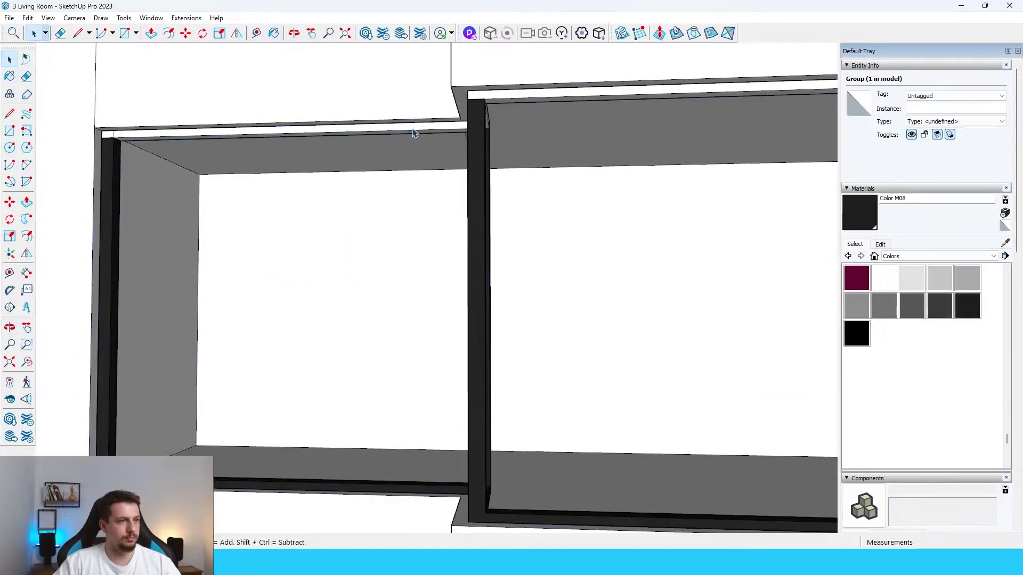
{"action": "key", "text": "b"}
{"action": "left_click", "coordinate": [420, 127]}
{"action": "key", "text": "space"}
Draw a thin 145 cm long rectangle along the top of the large opening's lower rail as a glass footprint
{"action": "middle_click_drag", "start_coordinate": [470, 137], "coordinate": [309, 272]}
{"action": "key", "text": "r"}
{"action": "left_click", "coordinate": [726, 415]}
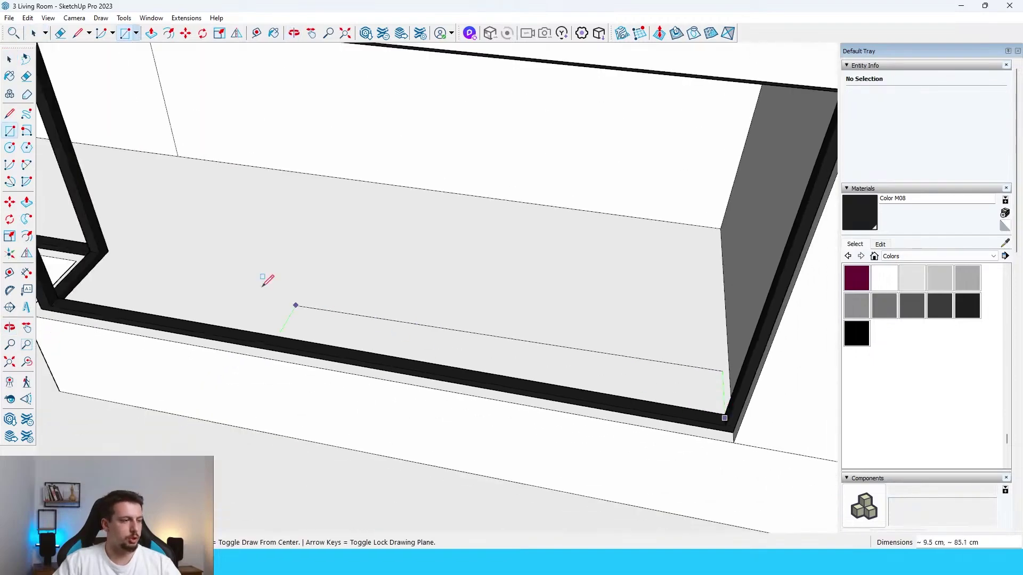
{"action": "scroll", "coordinate": [80, 283], "scroll_direction": "up", "scroll_amount": 3}
{"action": "middle_click_drag", "start_coordinate": [83, 319], "coordinate": [292, 299], "text": "shift"}
{"action": "scroll", "coordinate": [368, 297], "scroll_direction": "up", "scroll_amount": 3}
{"action": "scroll", "coordinate": [373, 297], "scroll_direction": "down", "scroll_amount": 2}
{"action": "scroll", "coordinate": [271, 356], "scroll_direction": "up", "scroll_amount": 2}
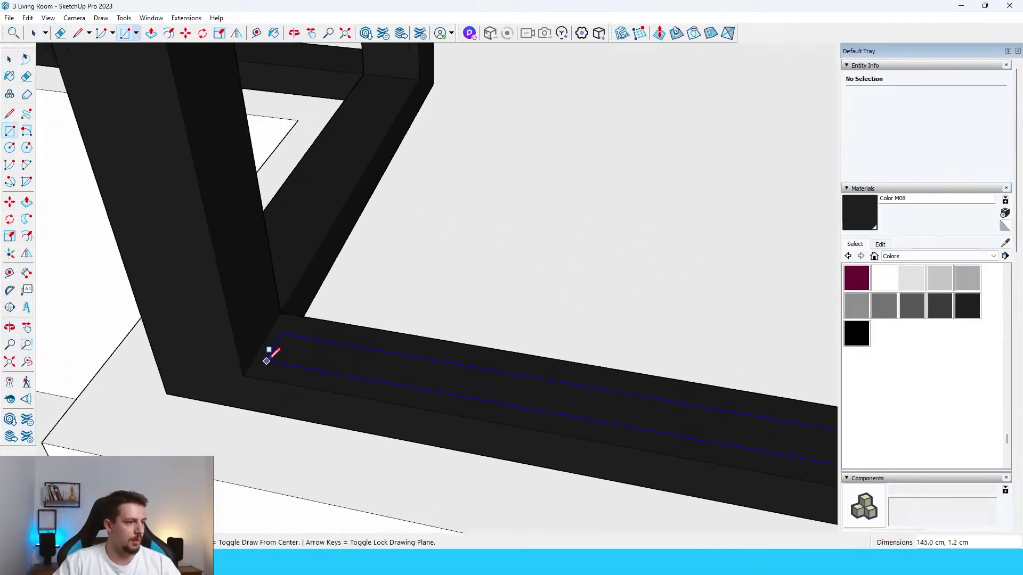
{"action": "left_click", "coordinate": [262, 342]}
Extrude the thin strip on the lower rail up to the top rail to form the large front pane
{"action": "key", "text": "space"}
{"action": "left_click", "coordinate": [282, 345]}
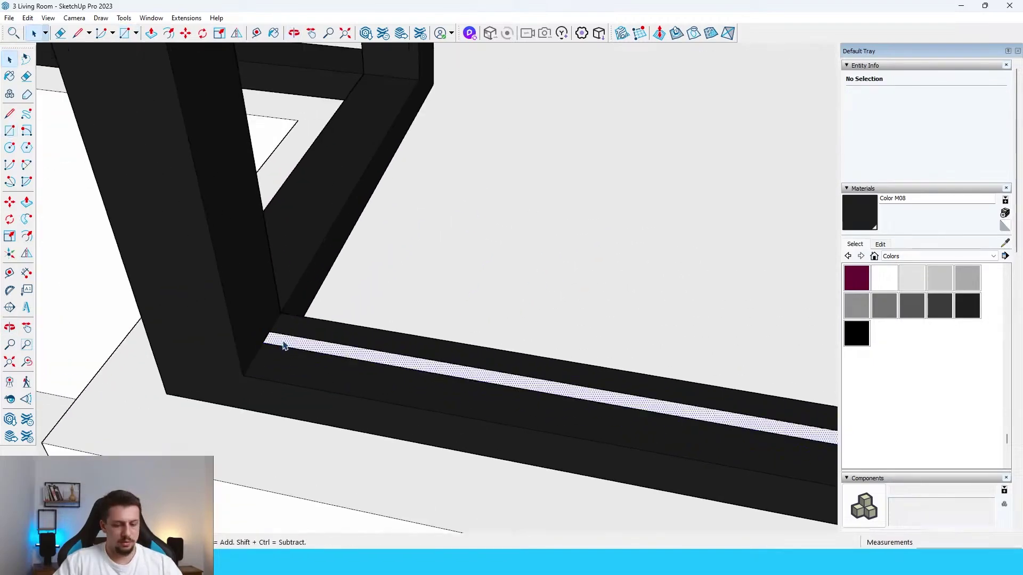
{"action": "key", "text": "p"}
{"action": "left_click", "coordinate": [283, 346]}
{"action": "scroll", "coordinate": [304, 306], "scroll_direction": "down", "scroll_amount": 8}
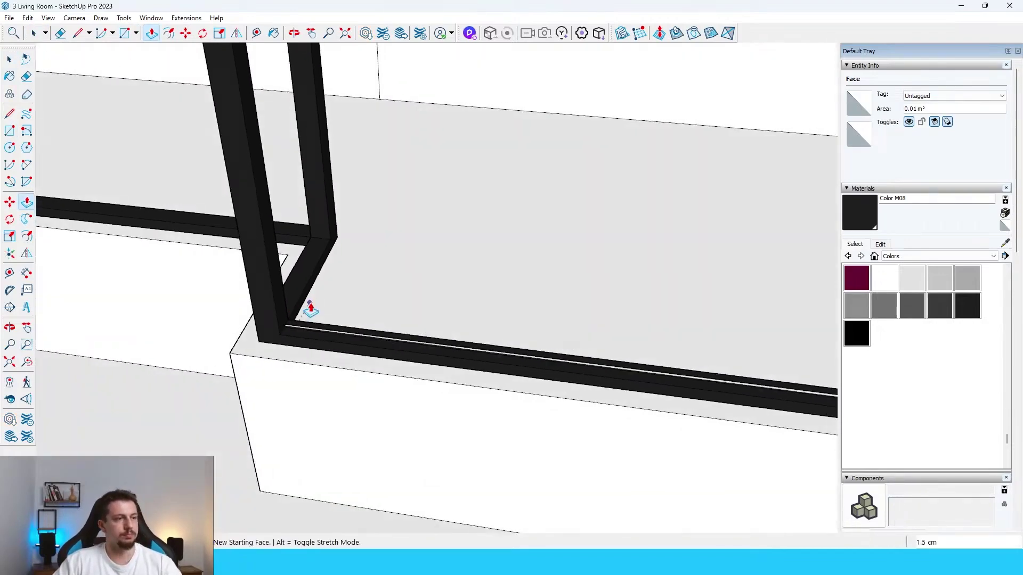
{"action": "middle_click_drag", "start_coordinate": [479, 229], "coordinate": [679, 191]}
{"action": "scroll", "coordinate": [678, 192], "scroll_direction": "up", "scroll_amount": 1}
{"action": "left_click", "coordinate": [733, 151]}
Select the entire large front pane and paint it with Translucent Glass Gray
{"action": "triple_click", "coordinate": [424, 246]}
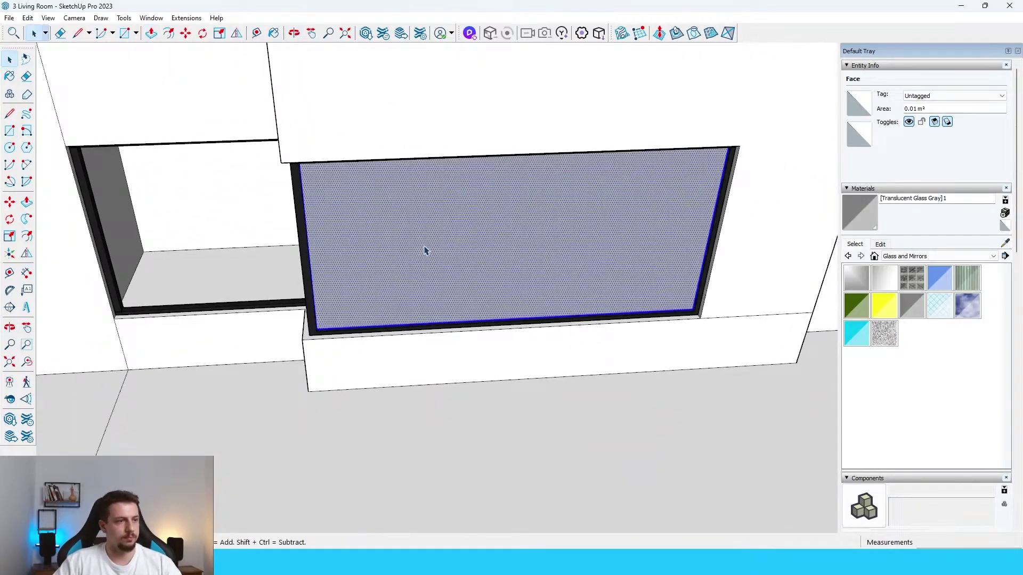
{"action": "key", "text": "b"}
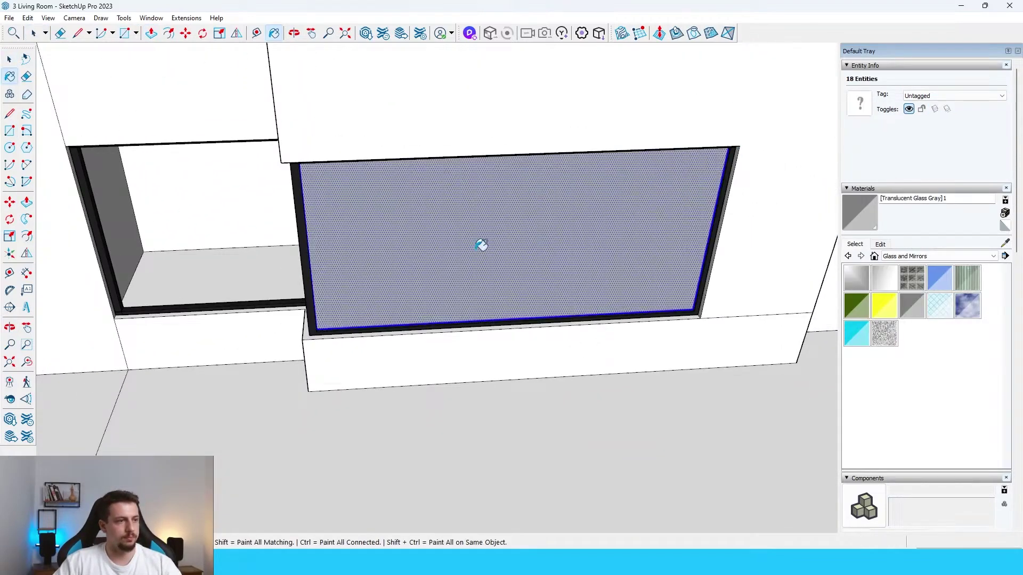
{"action": "left_click", "coordinate": [475, 251]}
{"action": "right_click", "coordinate": [475, 251]}
{"action": "left_click", "coordinate": [302, 290]}
{"action": "scroll", "coordinate": [288, 301], "scroll_direction": "up", "scroll_amount": 5}
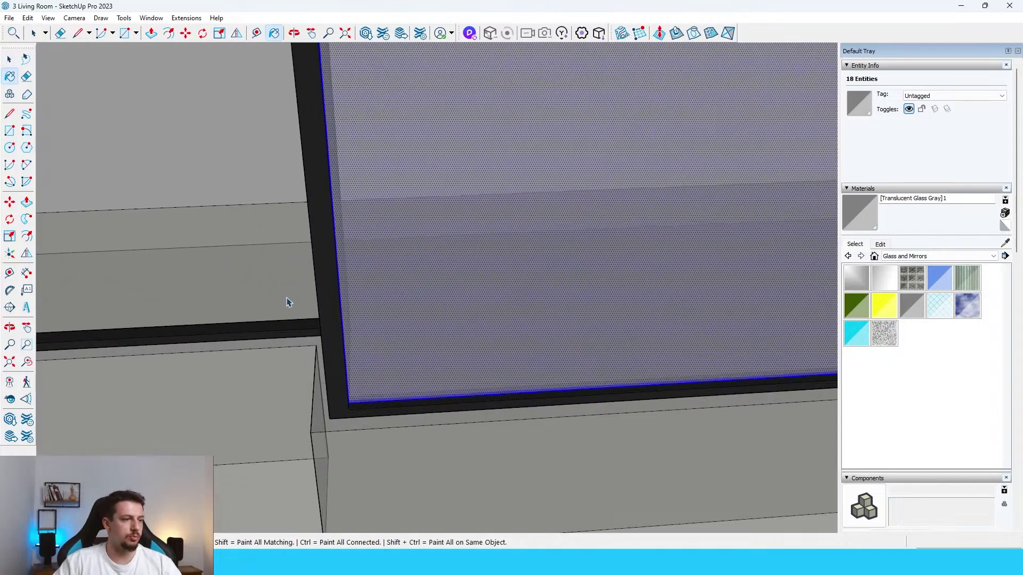
{"action": "key", "text": "space"}
Draw a thin rectangle along the short return rail between the two front sections of the frame
{"action": "middle_click_drag", "start_coordinate": [416, 320], "coordinate": [442, 296]}
{"action": "scroll", "coordinate": [317, 373], "scroll_direction": "up", "scroll_amount": 3}
{"action": "key", "text": "r"}
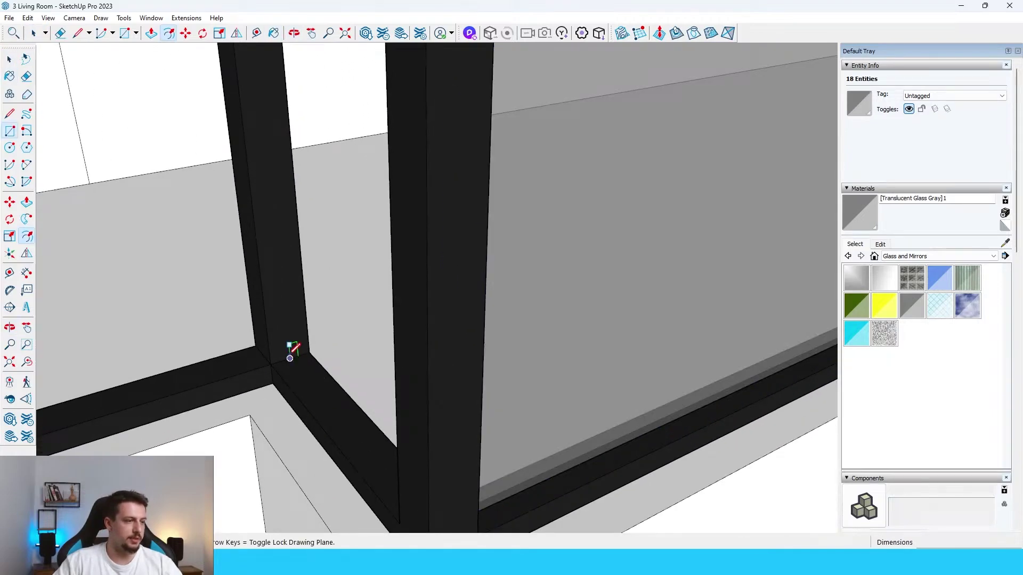
{"action": "scroll", "coordinate": [290, 352], "scroll_direction": "up", "scroll_amount": 3}
{"action": "left_click", "coordinate": [289, 355]}
{"action": "scroll", "coordinate": [314, 345], "scroll_direction": "down", "scroll_amount": 4}
{"action": "middle_click_drag", "start_coordinate": [383, 322], "coordinate": [596, 416]}
{"action": "scroll", "coordinate": [524, 444], "scroll_direction": "up", "scroll_amount": 4}
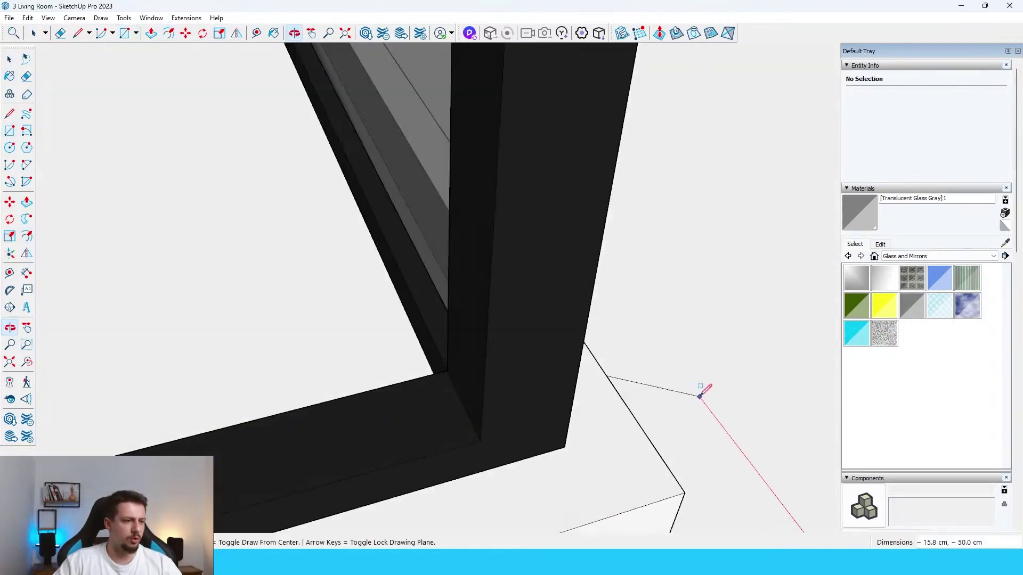
{"action": "scroll", "coordinate": [701, 390], "scroll_direction": "up", "scroll_amount": 4}
{"action": "left_click", "coordinate": [444, 388]}
Extrude the thin strip on the short return rail up to the top rail as a side pane
{"action": "key", "text": "p"}
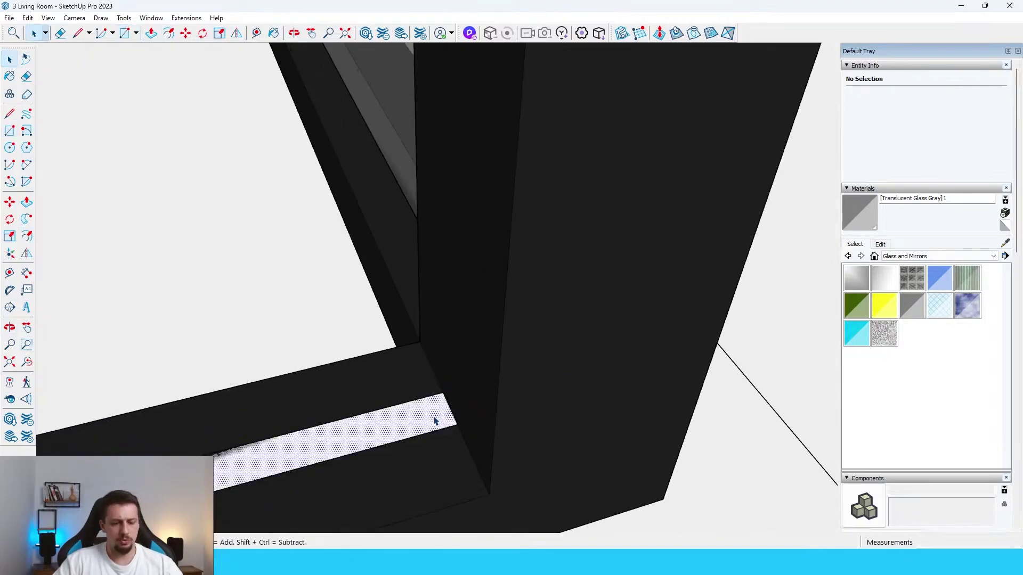
{"action": "left_click", "coordinate": [434, 423]}
{"action": "middle_click_drag", "start_coordinate": [519, 213], "coordinate": [669, 153]}
{"action": "scroll", "coordinate": [538, 237], "scroll_direction": "down", "scroll_amount": 4}
{"action": "scroll", "coordinate": [280, 197], "scroll_direction": "down", "scroll_amount": 6}
{"action": "scroll", "coordinate": [471, 204], "scroll_direction": "up", "scroll_amount": 5}
{"action": "scroll", "coordinate": [408, 380], "scroll_direction": "up", "scroll_amount": 3}
{"action": "middle_click_drag", "start_coordinate": [408, 380], "coordinate": [546, 342]}
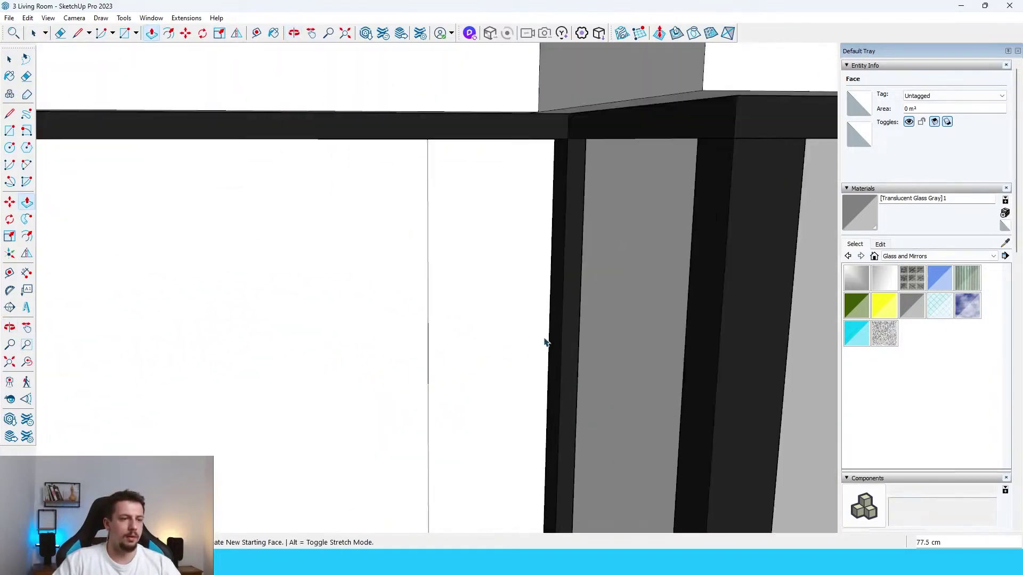
Select the whole short side pane and paint it with Translucent Glass Gray
{"action": "key", "text": "space"}
{"action": "triple_click", "coordinate": [616, 294]}
{"action": "mouse_move", "coordinate": [616, 295]}
{"action": "middle_mouse_down"}
{"action": "mouse_move", "coordinate": [642, 258]}
{"action": "mouse_move", "coordinate": [571, 304]}
{"action": "mouse_move", "coordinate": [705, 234]}
{"action": "mouse_move", "coordinate": [559, 219]}
{"action": "middle_mouse_up"}
{"action": "key", "text": "b"}
Paint the main floor and the adjoining floor strip beside the windows with Wood Floor Dark
{"action": "scroll", "coordinate": [309, 411], "scroll_direction": "up", "scroll_amount": 3}
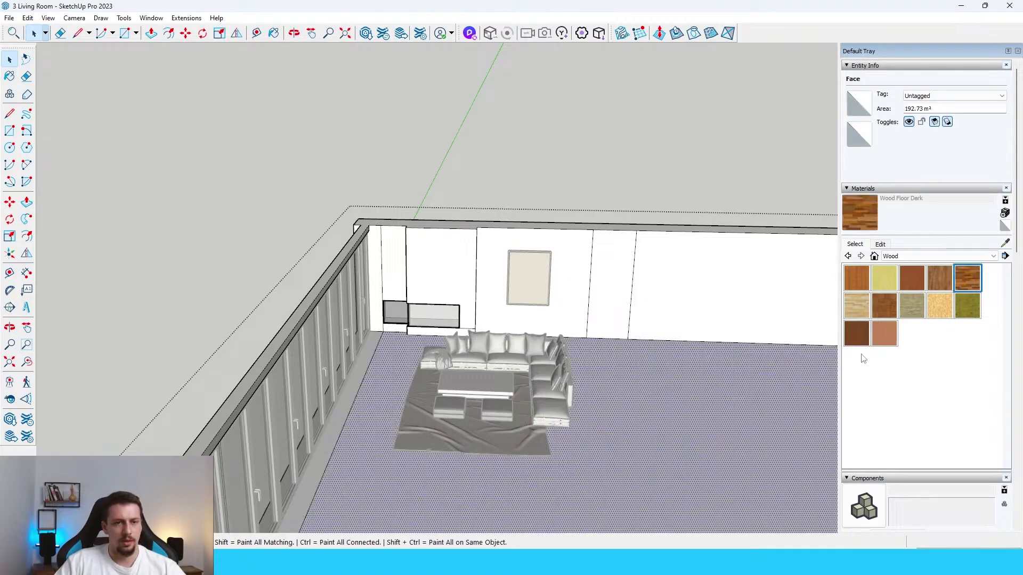
{"action": "left_click", "coordinate": [612, 475]}
{"action": "key", "text": "space"}
{"action": "key", "text": "Escape"}
{"action": "scroll", "coordinate": [341, 399], "scroll_direction": "up", "scroll_amount": 5}
{"action": "key", "text": "b"}
{"action": "left_click", "coordinate": [340, 395]}
{"action": "key", "text": "space"}
Paint the fireplace wall faces above the recess and the base faces below it with Granite Dark Gray stone
{"action": "left_click", "coordinate": [960, 257]}
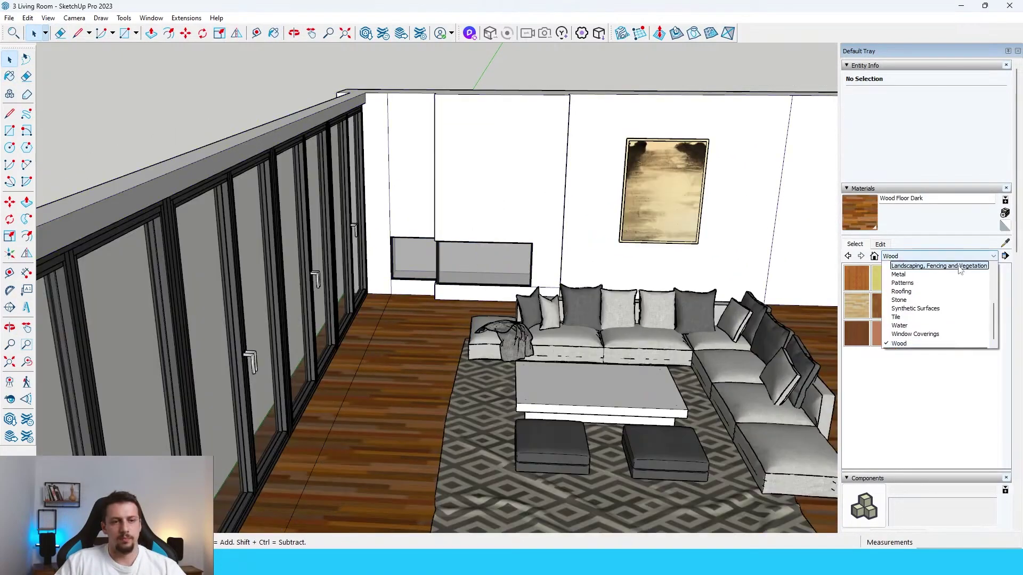
{"action": "left_click", "coordinate": [905, 300]}
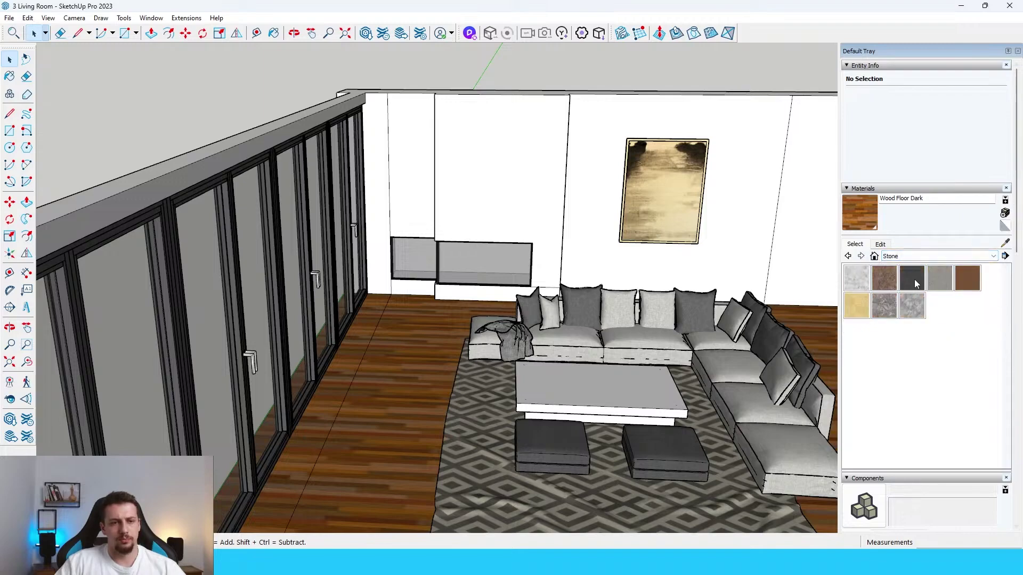
{"action": "left_click", "coordinate": [912, 279]}
{"action": "scroll", "coordinate": [457, 141], "scroll_direction": "up", "scroll_amount": 5}
{"action": "left_click", "coordinate": [491, 201]}
{"action": "left_click", "coordinate": [407, 155]}
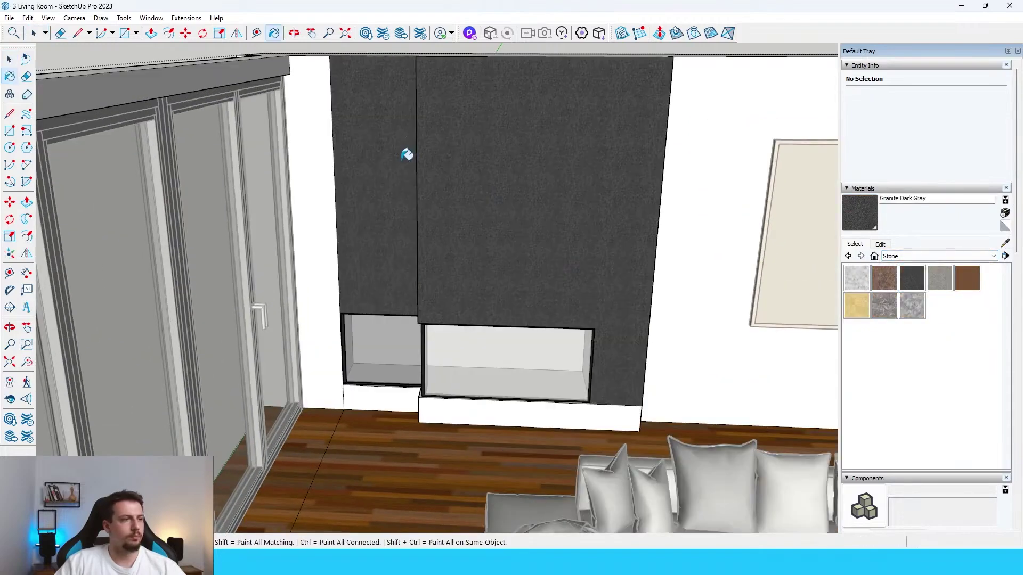
{"action": "left_click", "coordinate": [389, 398]}
{"action": "left_click", "coordinate": [468, 400]}
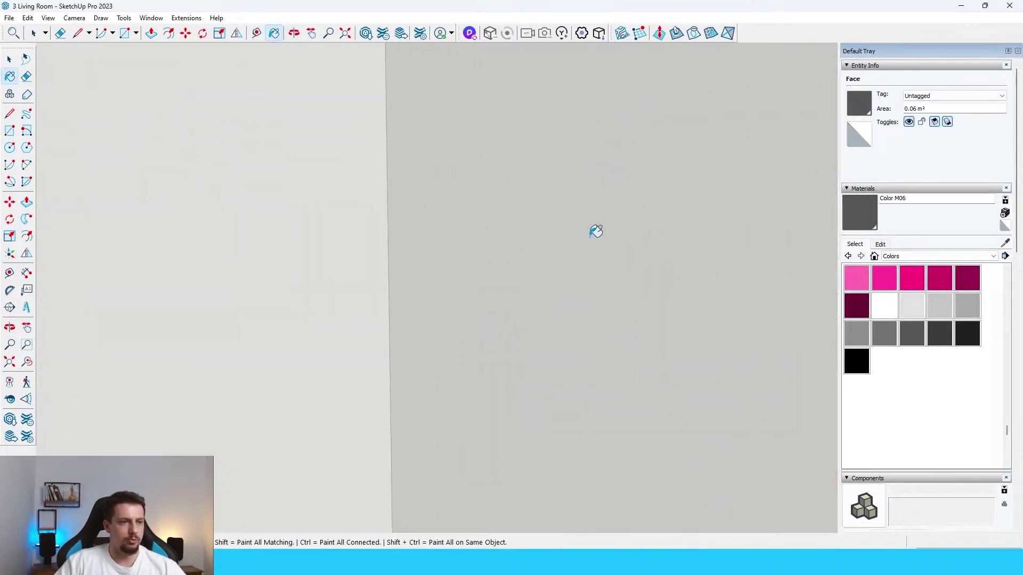
Paint the neighbouring small faces with Color M06
{"action": "scroll", "coordinate": [595, 232], "scroll_direction": "up", "scroll_amount": 2}
{"action": "left_click", "coordinate": [474, 255]}
{"action": "left_click", "coordinate": [314, 234]}
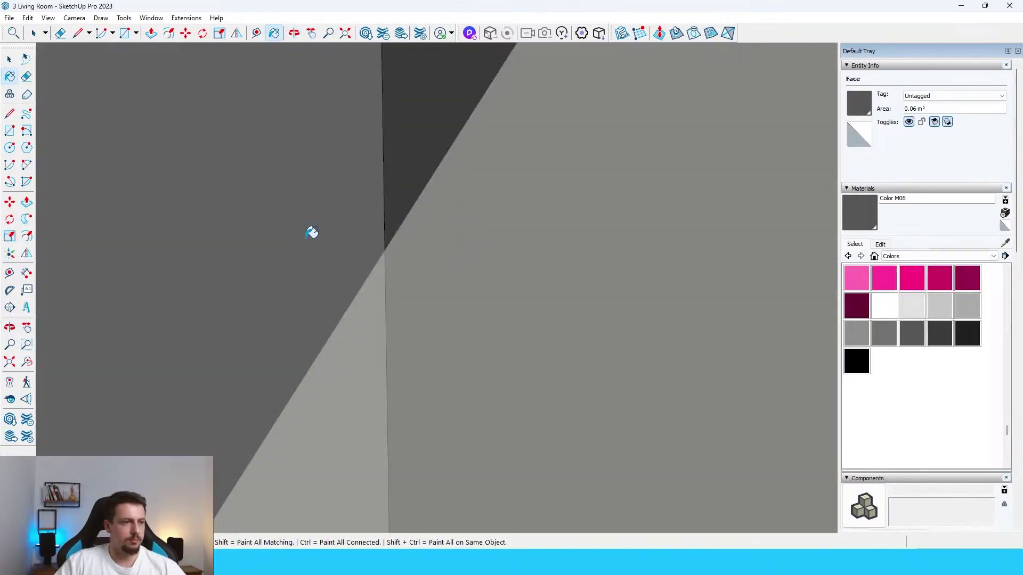
Undo the last paint changes, and paint the wall face around the framed artwork with Color M02
{"action": "key", "text": "ctrl+z"}
{"action": "key", "text": "ctrl+z"}
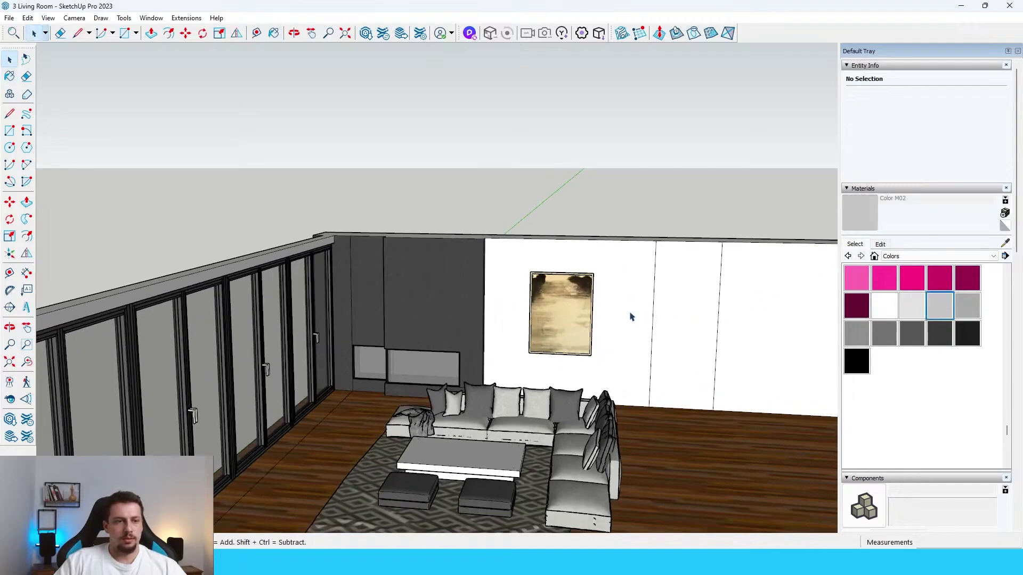
{"action": "left_click", "coordinate": [638, 277]}
{"action": "key", "text": "b"}
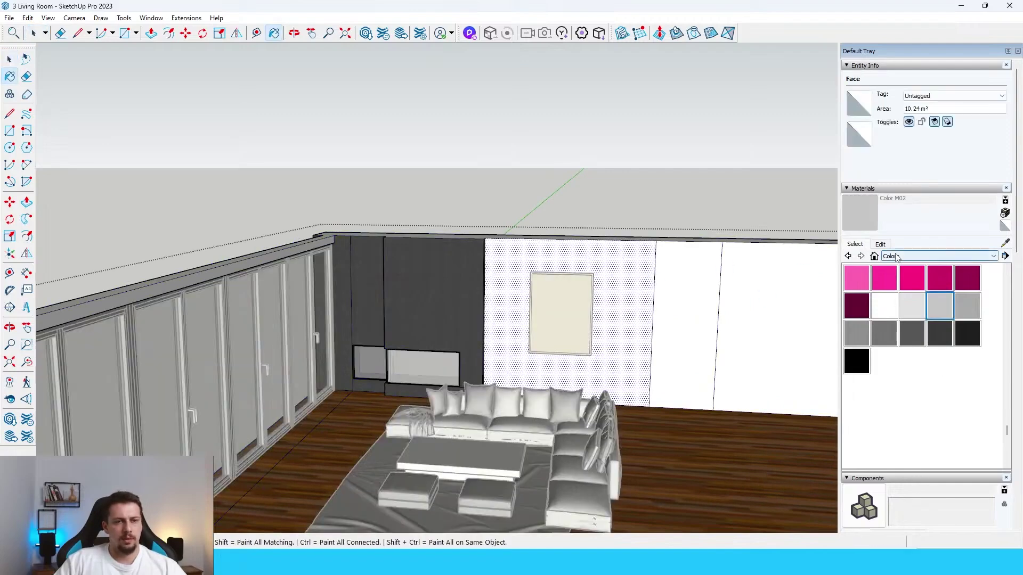
{"action": "left_click", "coordinate": [897, 258]}
{"action": "left_click", "coordinate": [627, 273]}
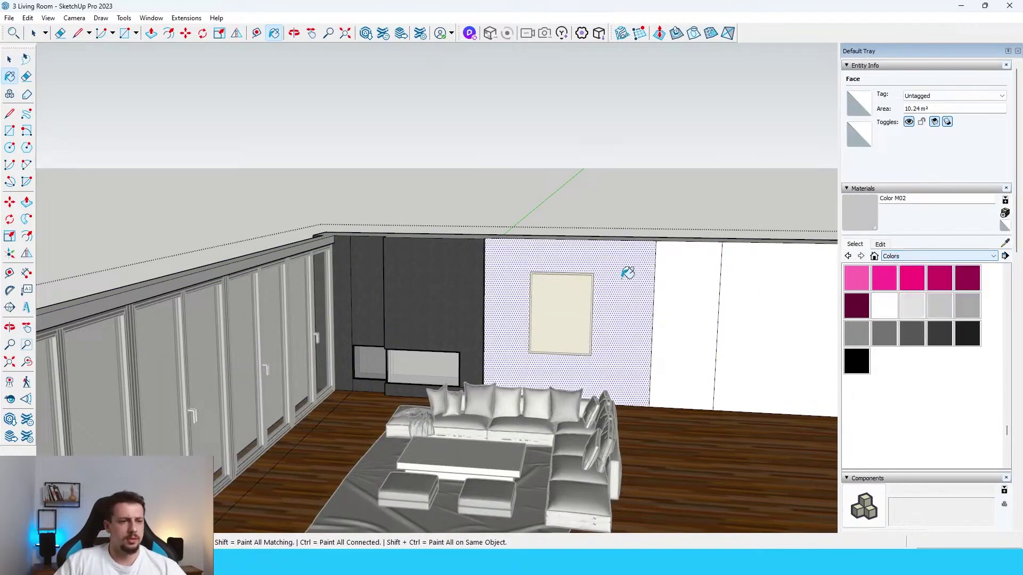
{"action": "left_click", "coordinate": [628, 273]}
{"action": "key", "text": "space"}
{"action": "key", "text": "Escape"}
Paint the narrow wall strip beside the artwork wall with Wood Veneer 01 from the Wood collection
{"action": "left_click", "coordinate": [889, 257]}
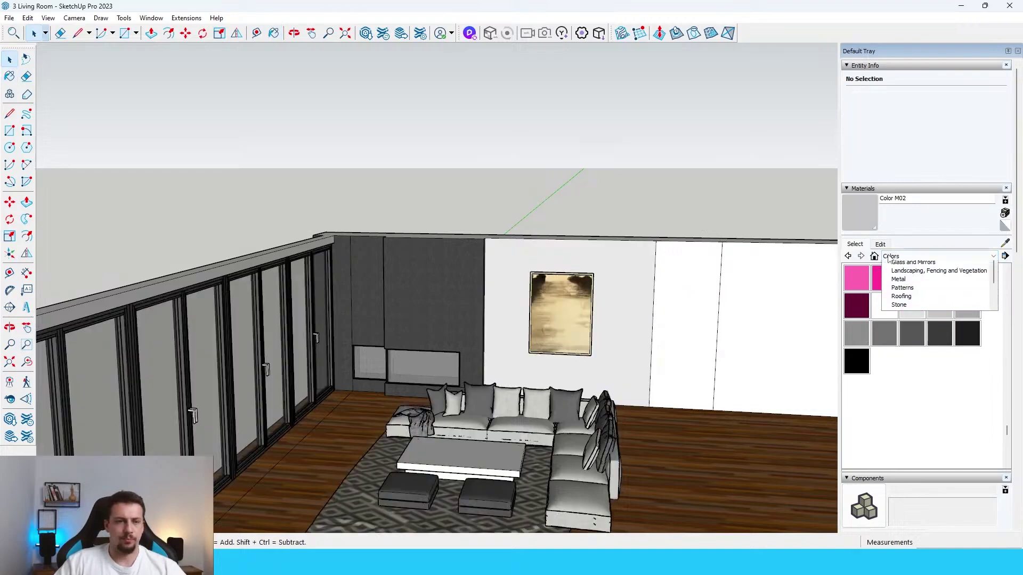
{"action": "left_click", "coordinate": [900, 345]}
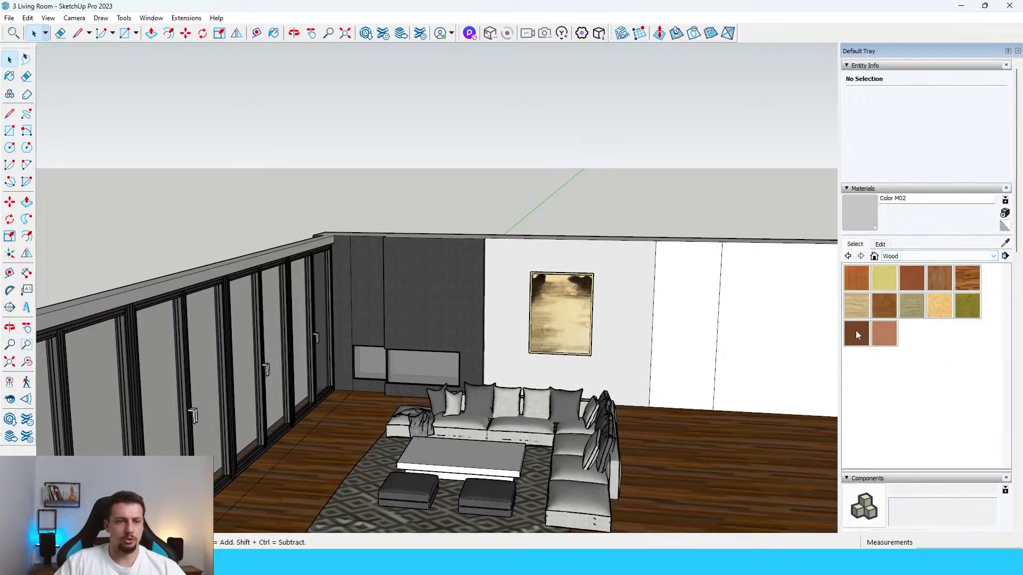
{"action": "left_click", "coordinate": [857, 334]}
{"action": "double_click", "coordinate": [717, 289]}
{"action": "left_click", "coordinate": [707, 292]}
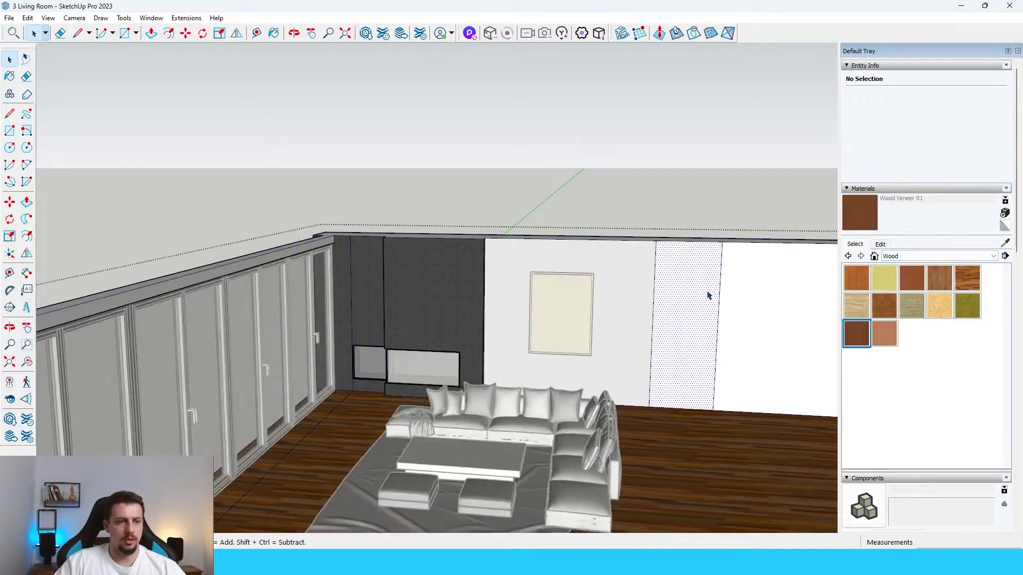
{"action": "key", "text": "b"}
{"action": "left_click", "coordinate": [706, 297]}
{"action": "key", "text": "space"}
{"action": "key", "text": "Escape"}
{"action": "key", "text": "space"}
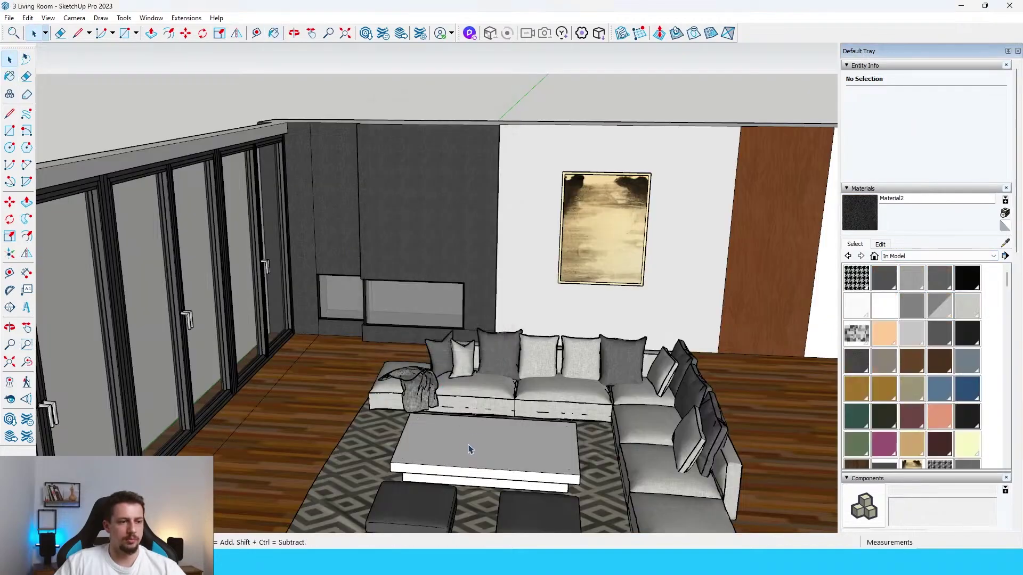
Paint the coffee table with the dark Material2
{"action": "key", "text": "b"}
{"action": "left_click", "coordinate": [477, 436]}
{"action": "key", "text": "space"}
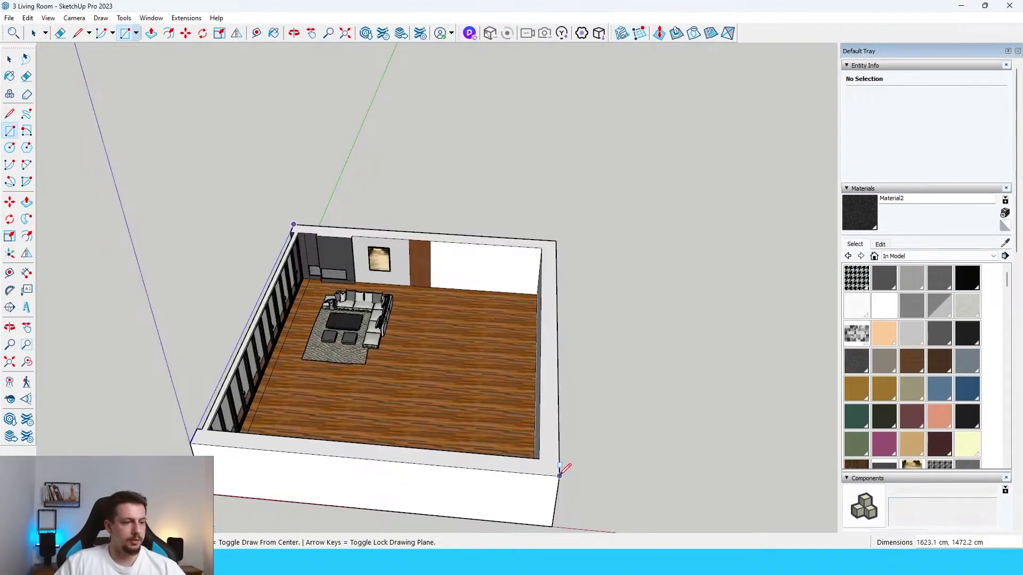
Cap the room with a rectangle about 1623 by 1472 cm over the wall tops, extruded upward into a ceiling slab
{"action": "left_click", "coordinate": [559, 475]}
{"action": "key", "text": "space"}
{"action": "left_click", "coordinate": [467, 391]}
{"action": "key", "text": "p"}
{"action": "left_click", "coordinate": [467, 397]}
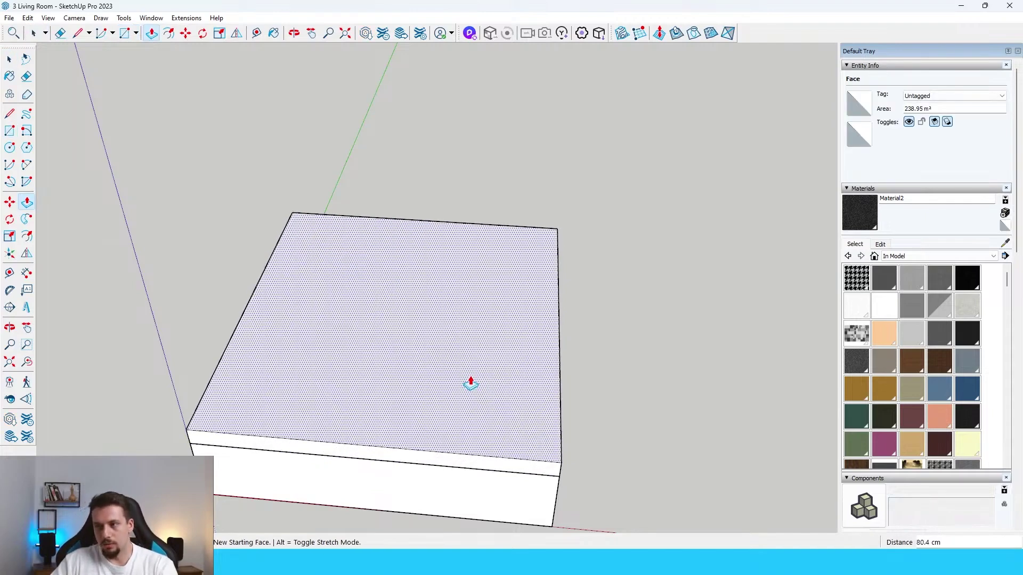
{"action": "key", "text": "Return"}
Open the ceiling slab group for editing and select its underside face from inside the room
{"action": "middle_click_drag", "start_coordinate": [410, 368], "coordinate": [526, 284]}
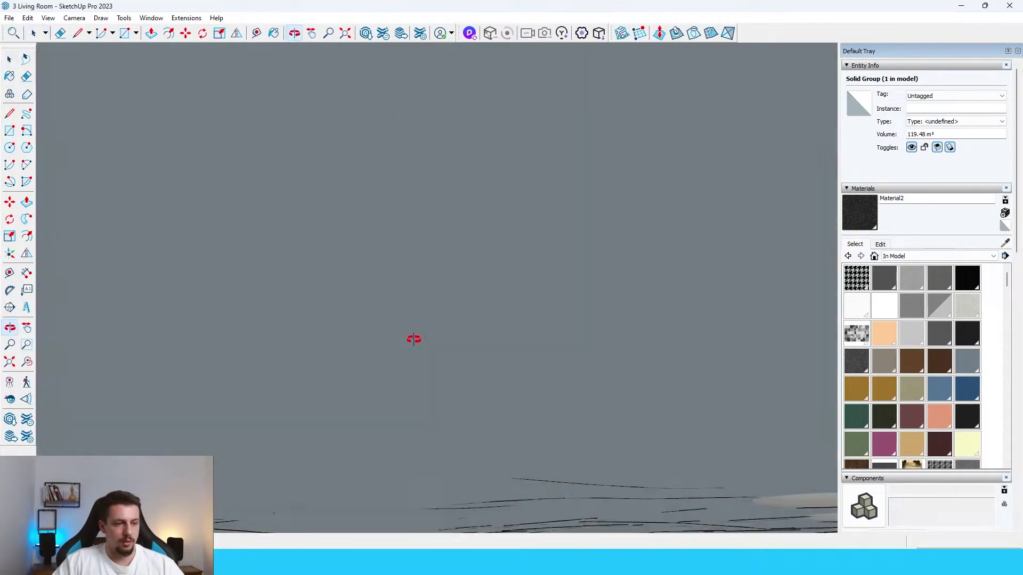
{"action": "scroll", "coordinate": [536, 300], "scroll_direction": "down", "scroll_amount": 3}
{"action": "scroll", "coordinate": [538, 303], "scroll_direction": "up", "scroll_amount": 3}
{"action": "scroll", "coordinate": [290, 327], "scroll_direction": "down", "scroll_amount": 6}
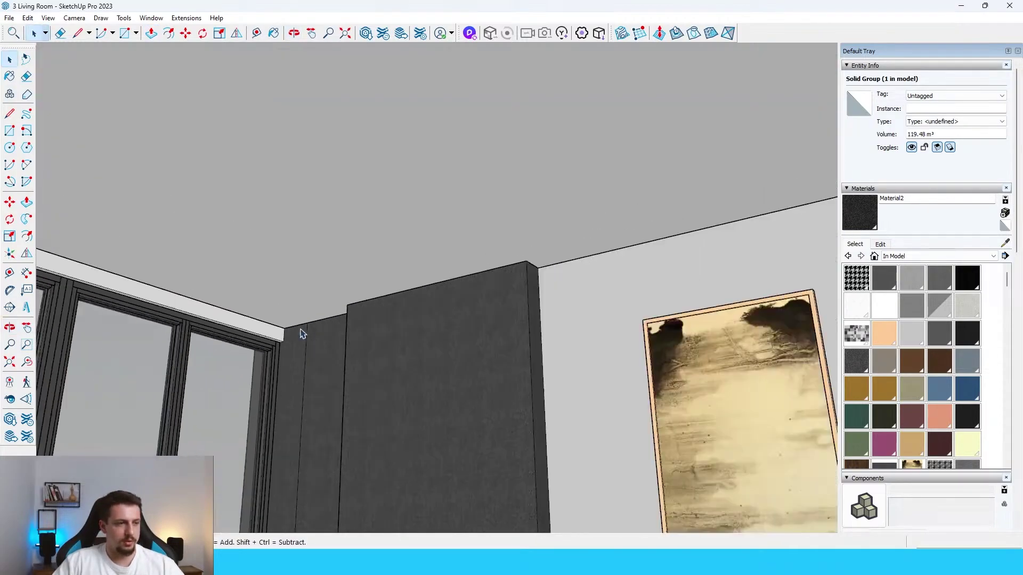
{"action": "double_click", "coordinate": [306, 235]}
{"action": "left_click", "coordinate": [305, 234]}
{"action": "middle_click_drag", "start_coordinate": [302, 234], "coordinate": [283, 319]}
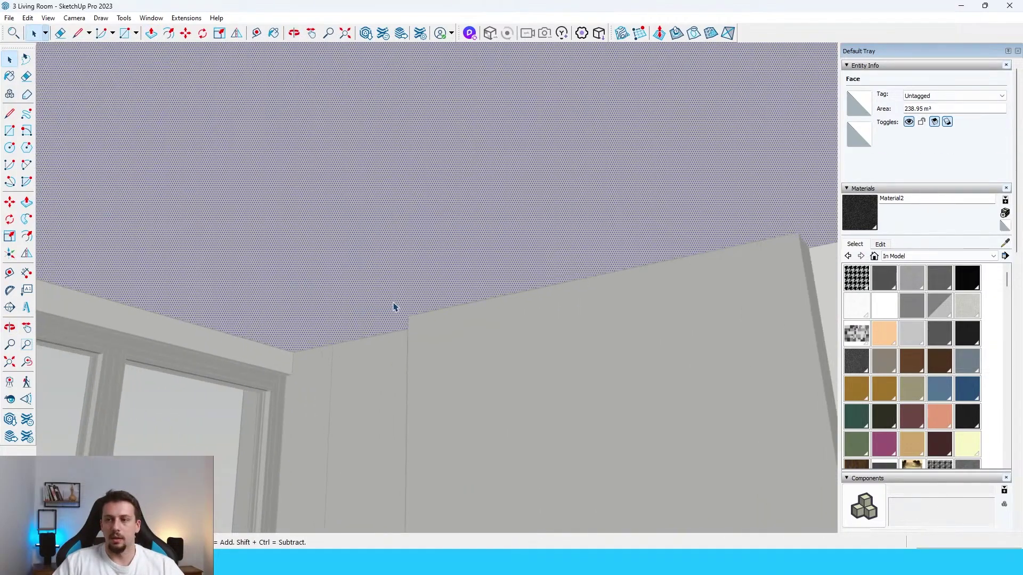
{"action": "middle_click_drag", "start_coordinate": [393, 307], "coordinate": [301, 340]}
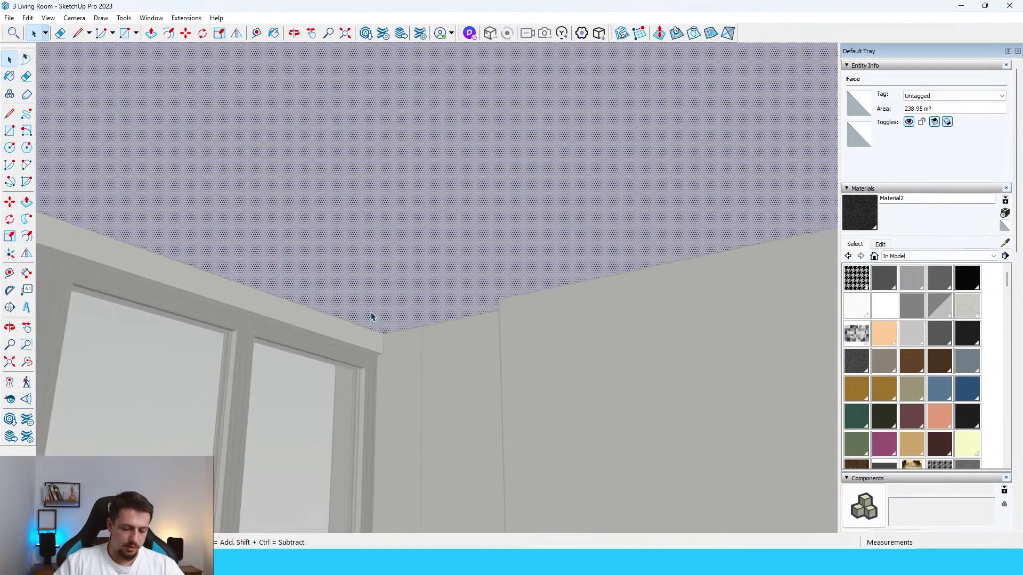
{"action": "middle_click_drag", "start_coordinate": [371, 317], "coordinate": [535, 268]}
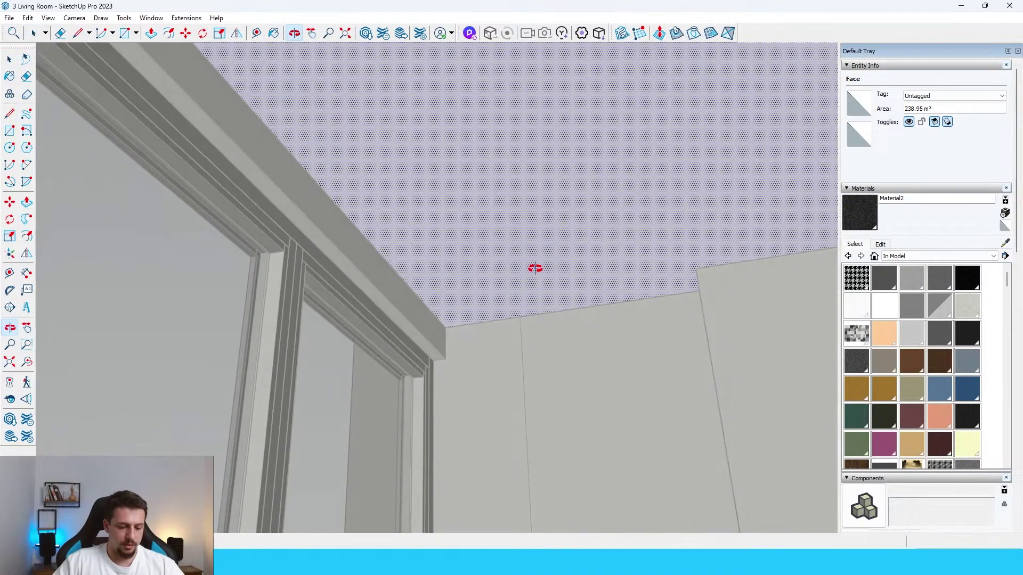
Offset the ceiling outline above the seating area inward by about 22 cm, following the fireplace wall's stepped contour
{"action": "key", "text": "f"}
{"action": "left_click", "coordinate": [572, 302]}
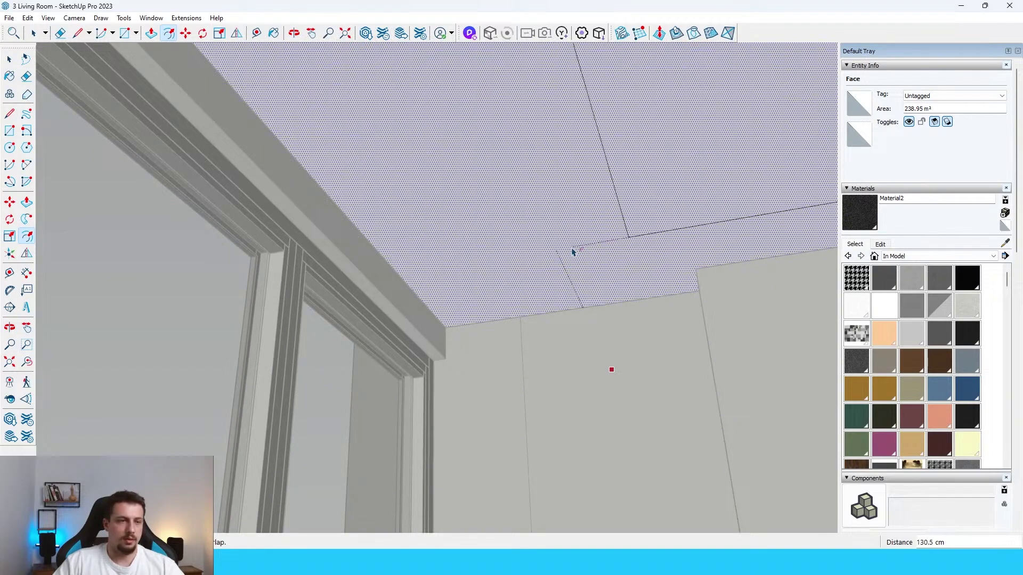
{"action": "middle_click_drag", "start_coordinate": [572, 252], "coordinate": [672, 451]}
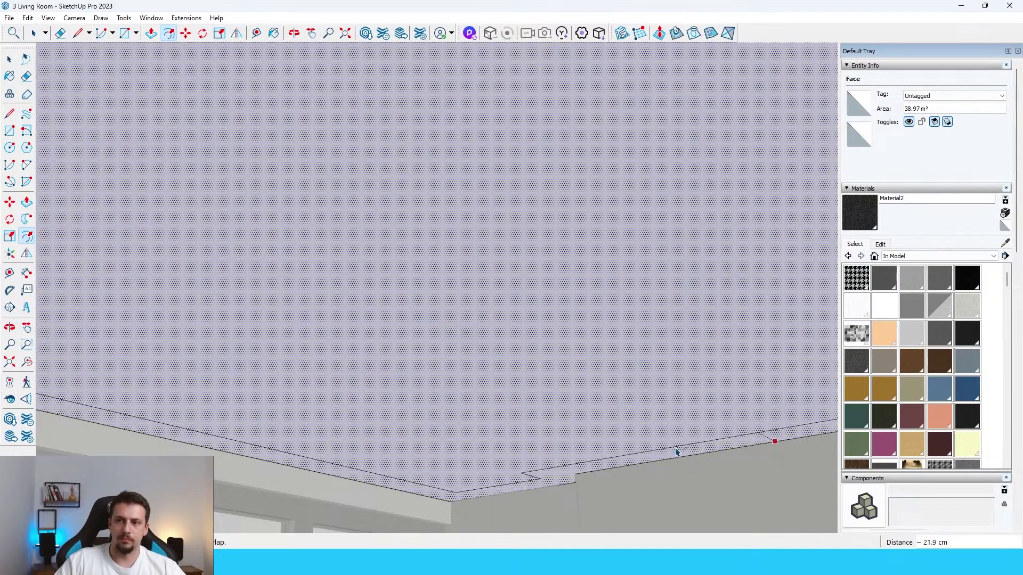
{"action": "left_click", "coordinate": [677, 451]}
Push/Pull the narrow offset strip upward to form a recess around the ceiling edge
{"action": "scroll", "coordinate": [345, 425], "scroll_direction": "down", "scroll_amount": 2}
{"action": "scroll", "coordinate": [791, 421], "scroll_direction": "up", "scroll_amount": 2}
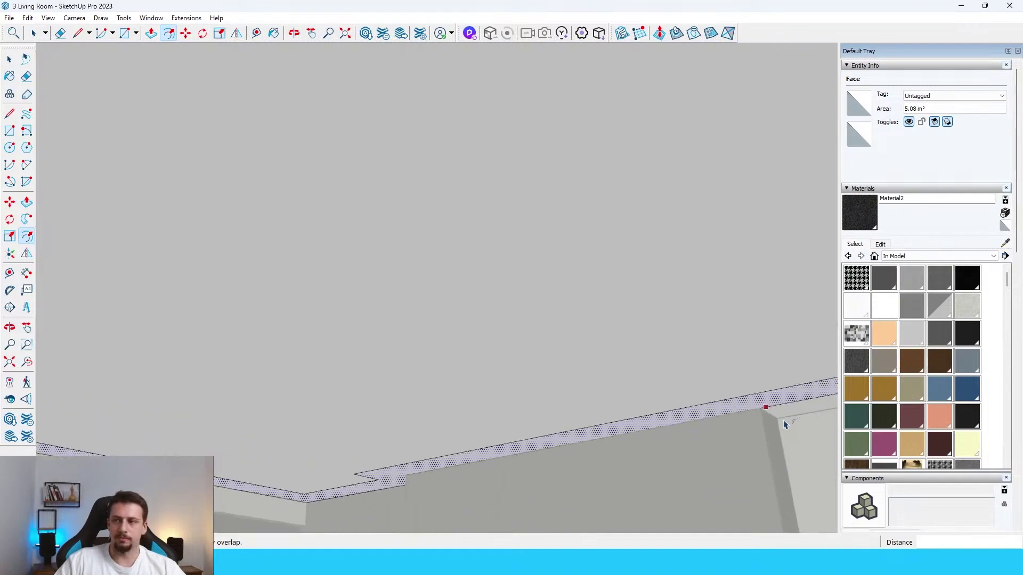
{"action": "scroll", "coordinate": [399, 339], "scroll_direction": "down", "scroll_amount": 3}
{"action": "scroll", "coordinate": [517, 370], "scroll_direction": "up", "scroll_amount": 2}
{"action": "key", "text": "space"}
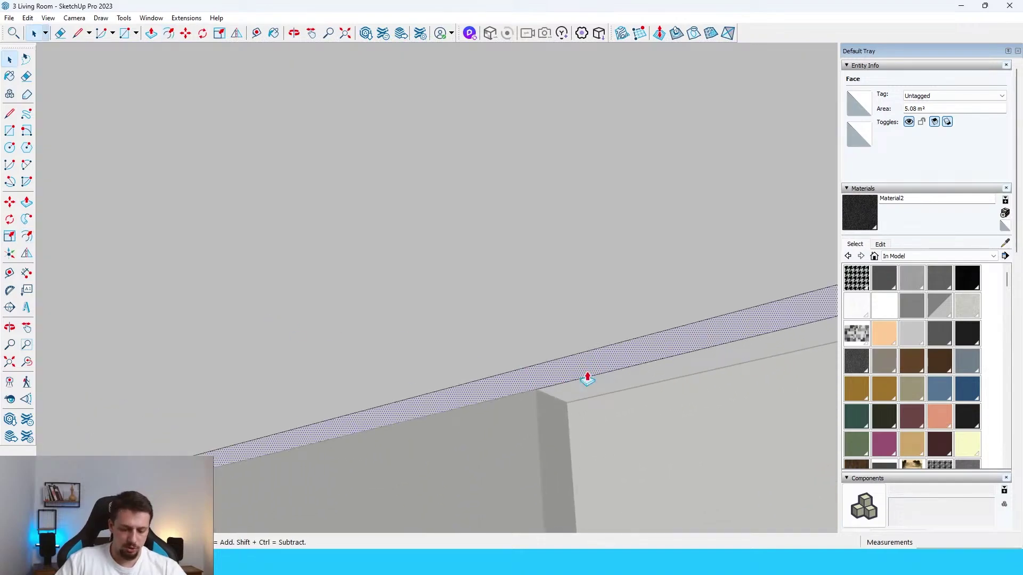
{"action": "key", "text": "p"}
{"action": "left_click", "coordinate": [587, 379]}
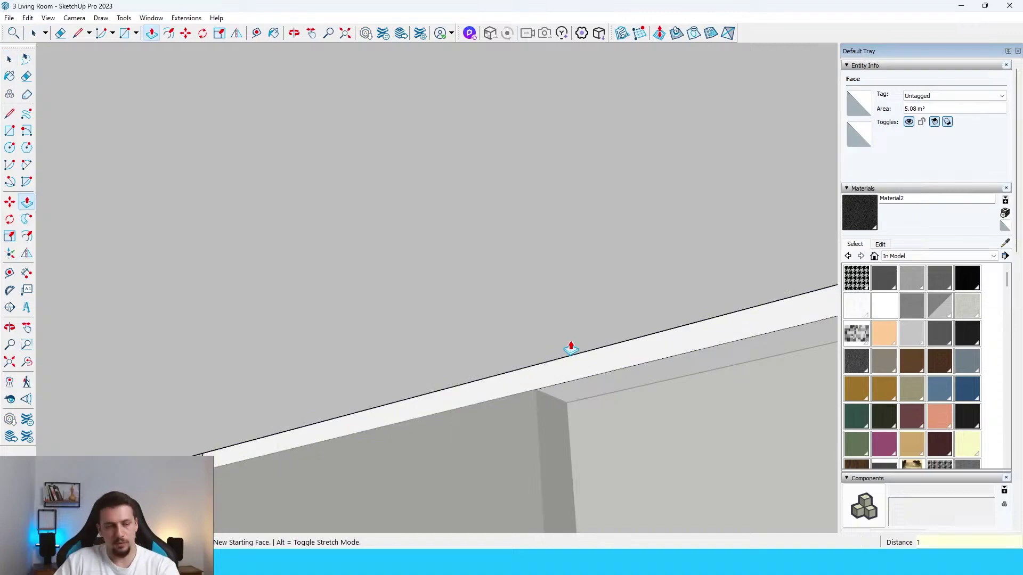
{"action": "left_click", "coordinate": [571, 349]}
{"action": "key", "text": "space"}
Push/Pull the adjoining narrow ceiling face beside the fireplace projection
{"action": "left_click", "coordinate": [651, 384]}
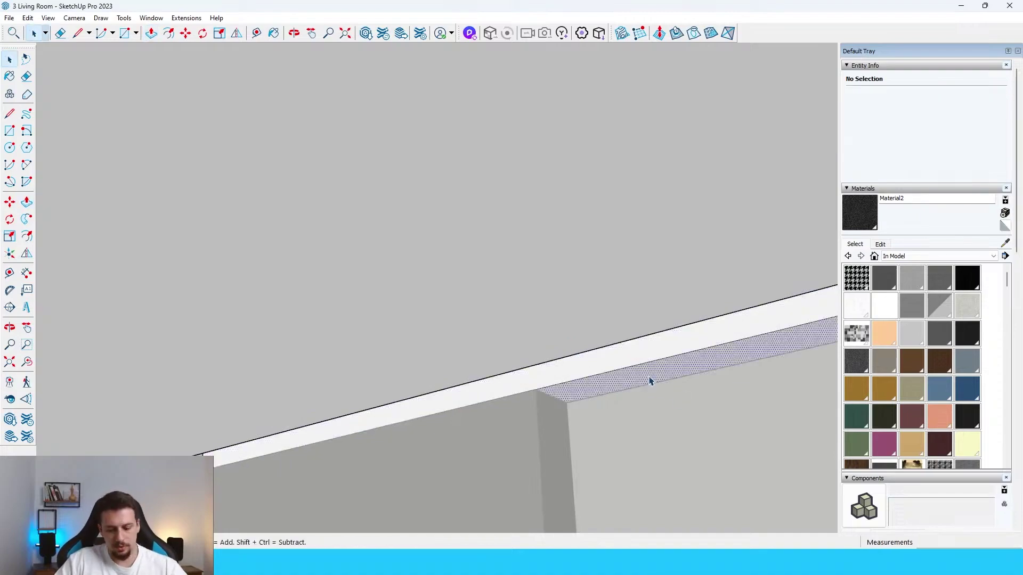
{"action": "key", "text": "p"}
{"action": "left_click", "coordinate": [646, 381]}
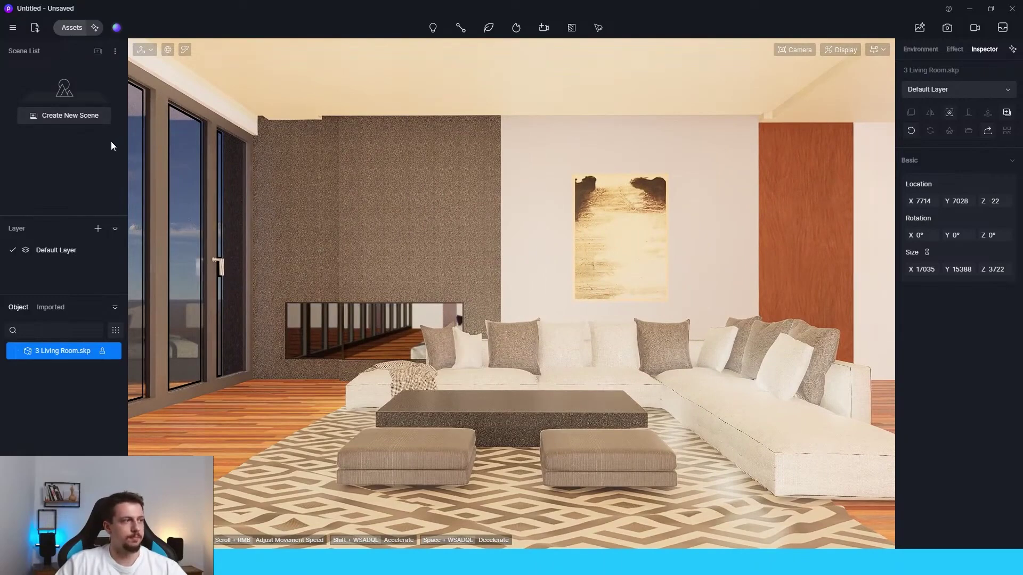
Create a new scene and set its camera to Two-point Perspective with a square 1080 by 1080 size
{"action": "left_click", "coordinate": [80, 115]}
{"action": "left_click", "coordinate": [112, 81]}
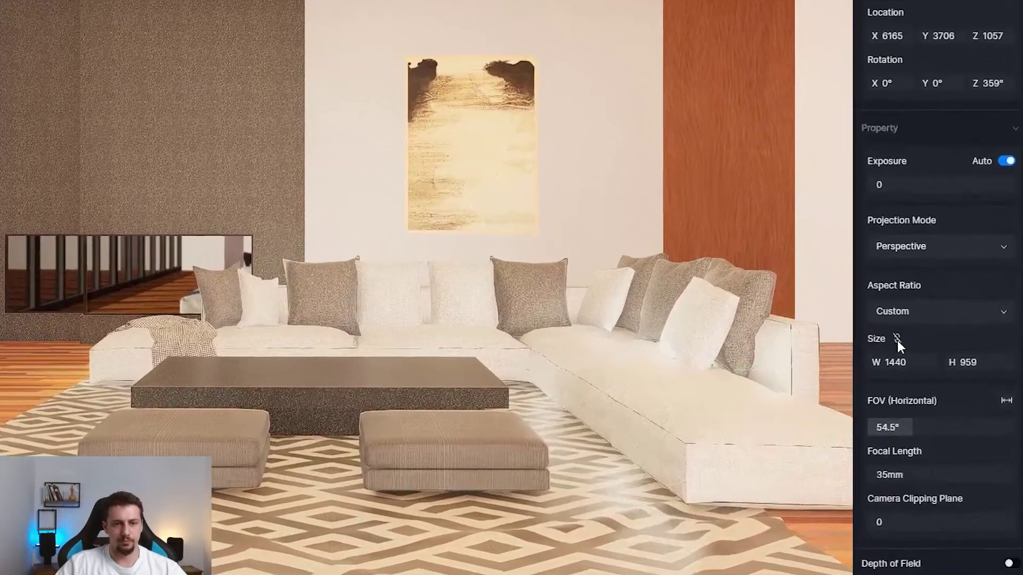
{"action": "left_click", "coordinate": [929, 394]}
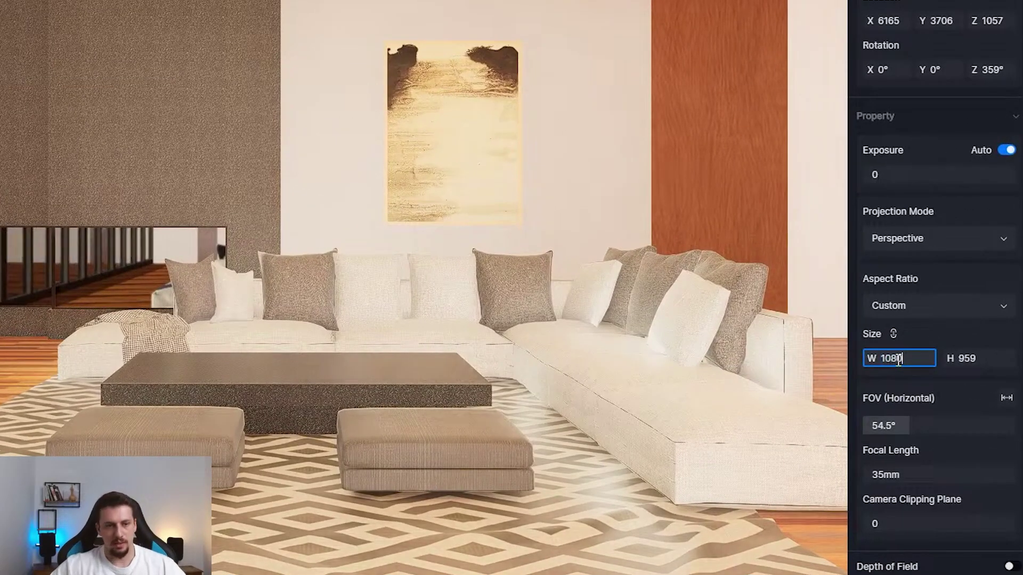
{"action": "key", "text": "Return"}
{"action": "left_click", "coordinate": [989, 359]}
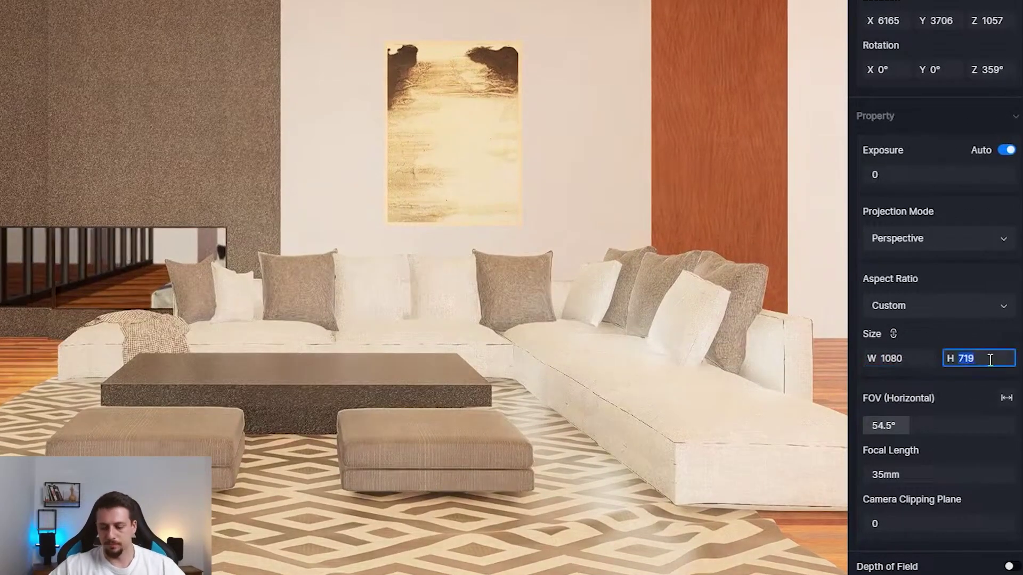
{"action": "left_click", "coordinate": [983, 243]}
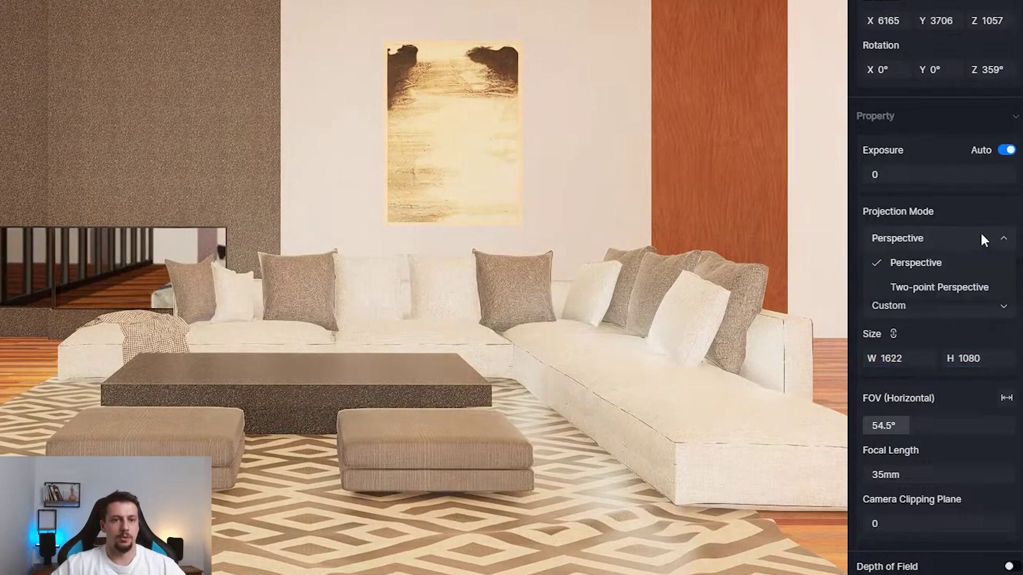
{"action": "left_click", "coordinate": [967, 293]}
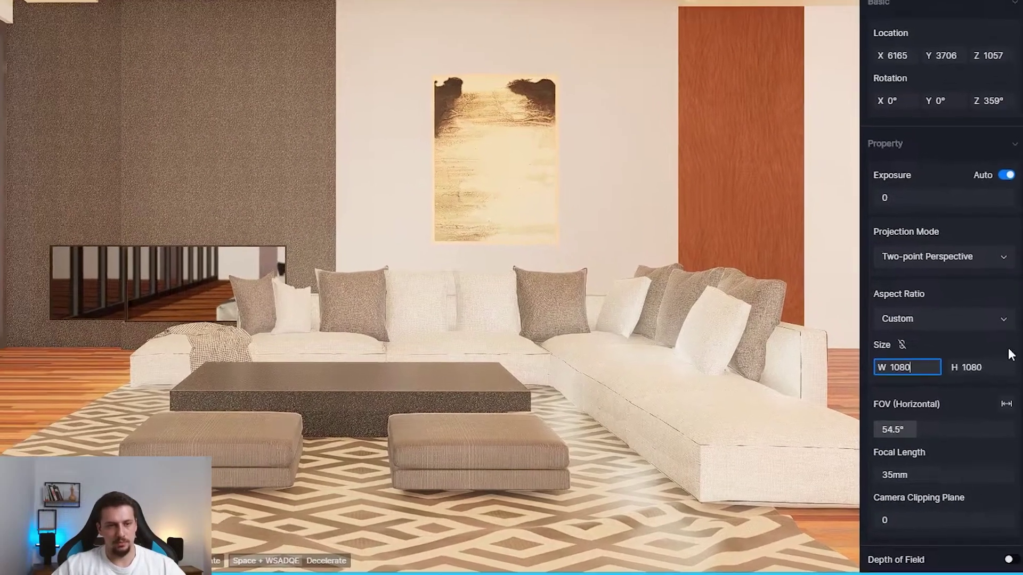
{"action": "left_click", "coordinate": [966, 339]}
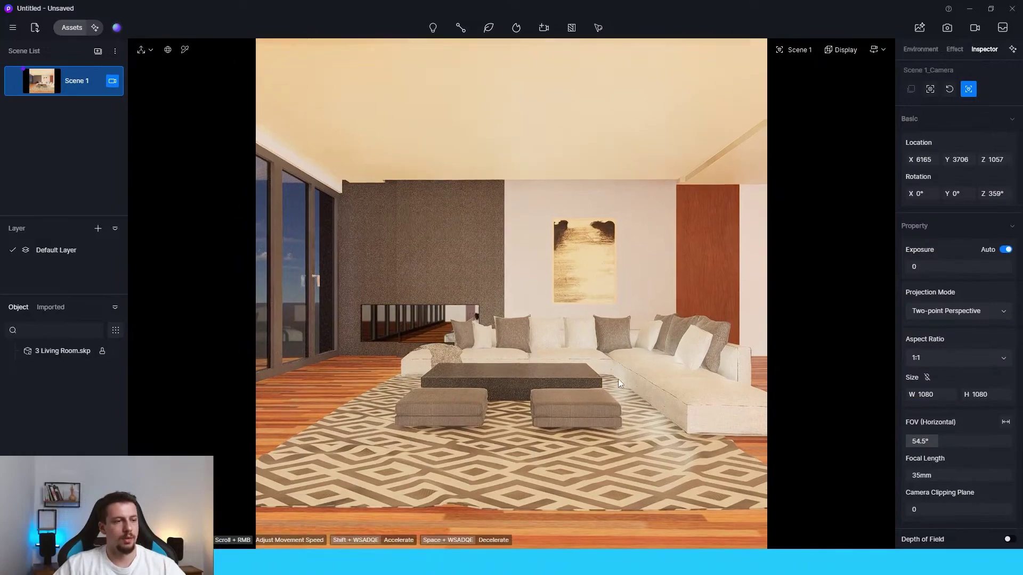
Set the camera's horizontal FOV to 37.2° and reframe the view on the sofa, coffee table and fireplace wall
{"action": "right_click_drag", "start_coordinate": [563, 364], "coordinate": [564, 365]}
{"action": "key", "text": "w"}
{"action": "key", "text": "s"}
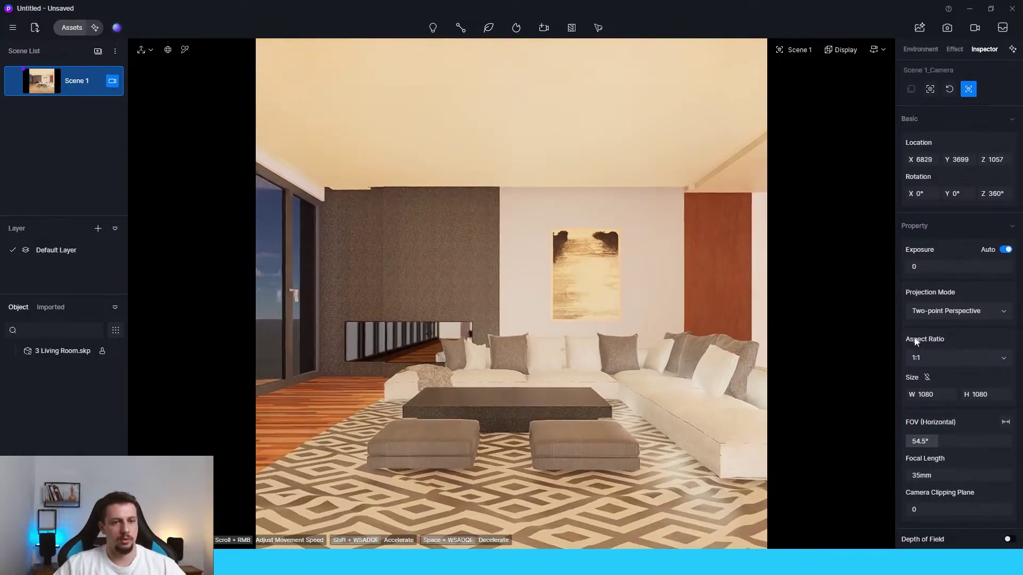
{"action": "left_click_drag", "start_coordinate": [938, 443], "coordinate": [927, 444]}
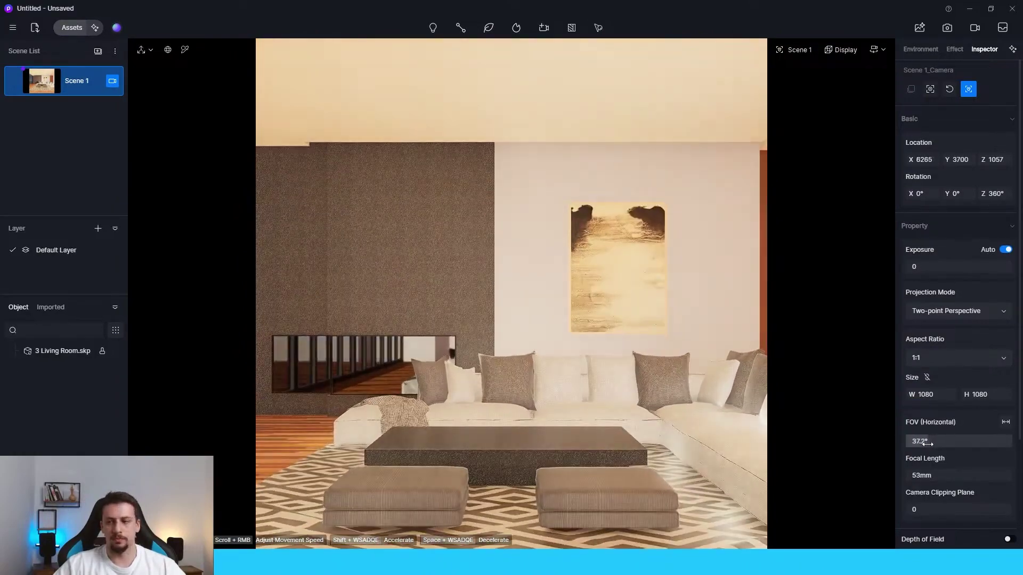
{"action": "scroll", "coordinate": [686, 384], "scroll_direction": "up", "scroll_amount": 3}
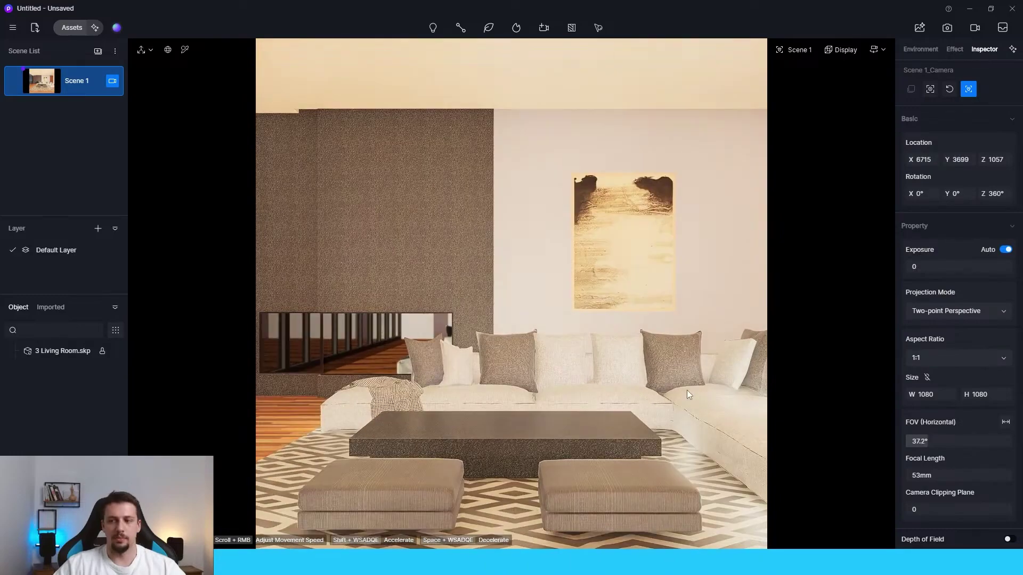
{"action": "key", "text": "a"}
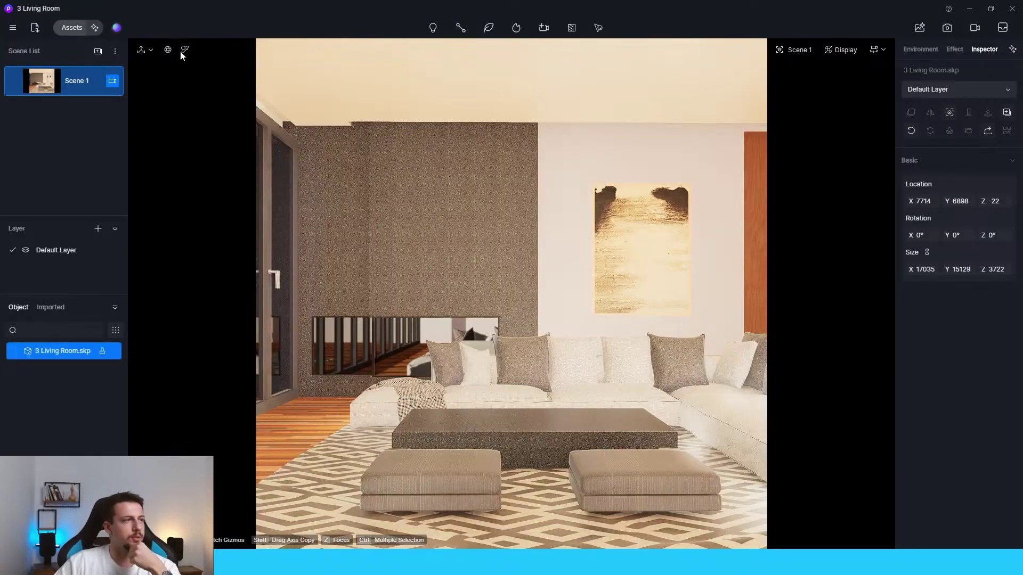
Sample the window glass and change the base color of its Translucent Glass Gray material to white
{"action": "left_click", "coordinate": [184, 51]}
{"action": "left_click", "coordinate": [286, 182]}
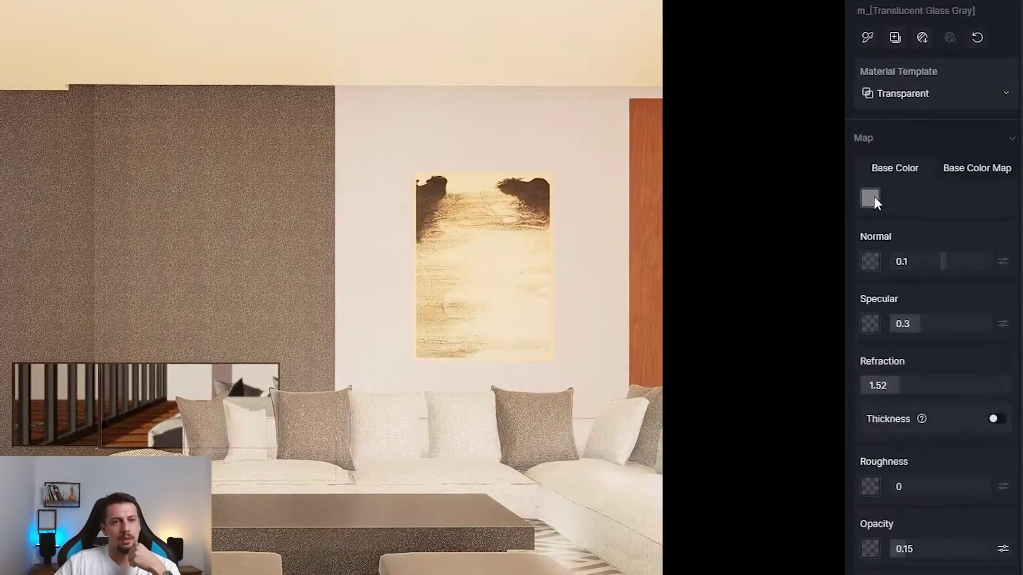
{"action": "left_click", "coordinate": [912, 201]}
{"action": "left_click", "coordinate": [915, 246]}
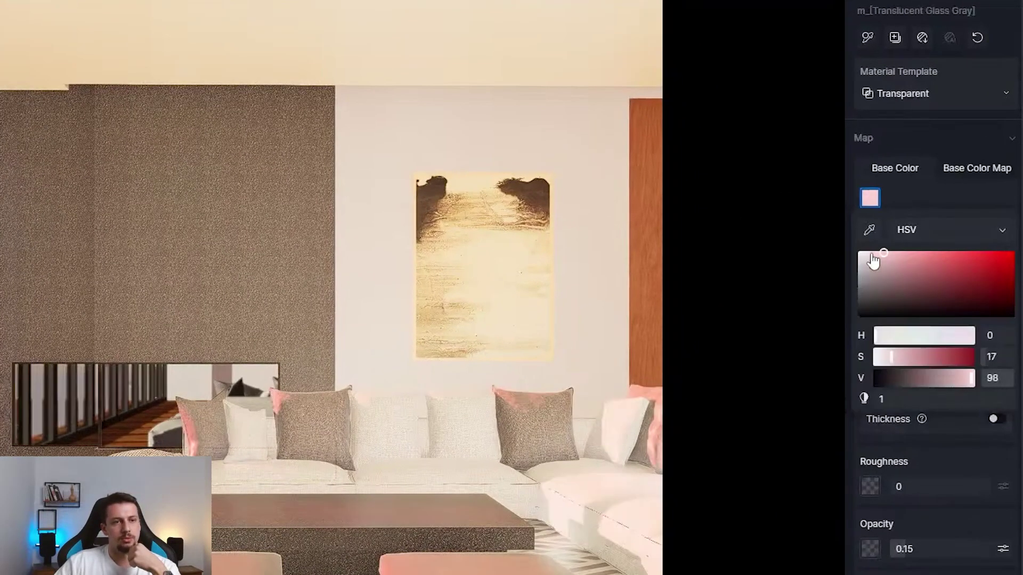
{"action": "left_click_drag", "start_coordinate": [873, 261], "coordinate": [858, 252]}
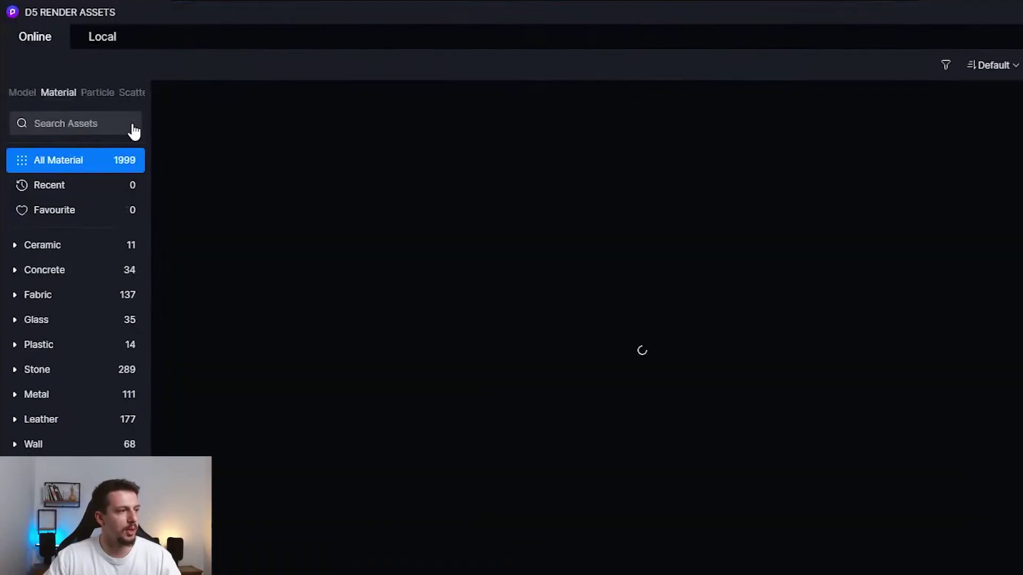
Find Tiled floor07 by searching the materials for wood, apply it to the room's floor and open its UV rotation for editing
{"action": "left_click", "coordinate": [113, 127]}
{"action": "type", "text": "wood"}
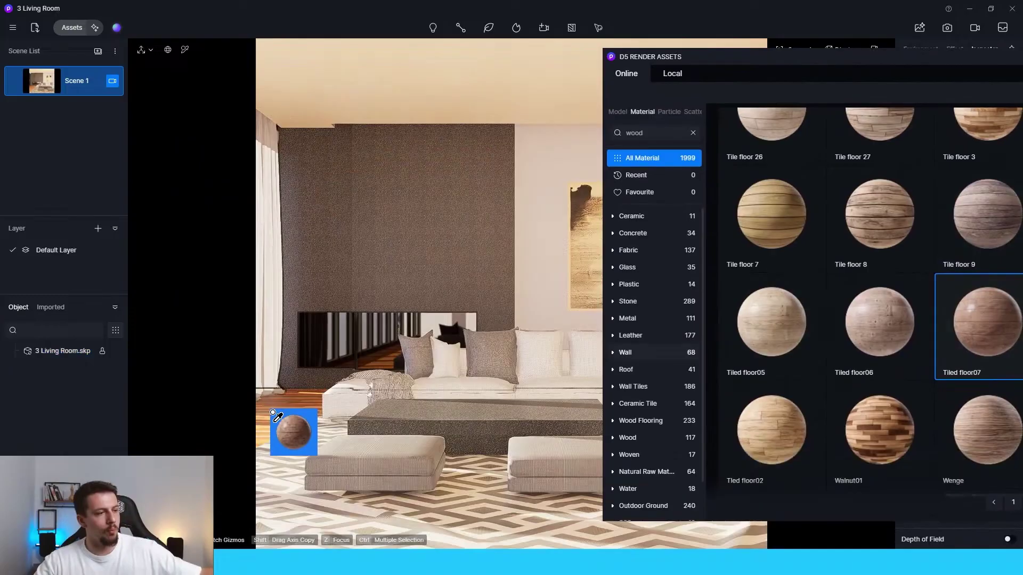
{"action": "left_click", "coordinate": [287, 406]}
{"action": "left_click_drag", "start_coordinate": [735, 61], "coordinate": [366, 283]}
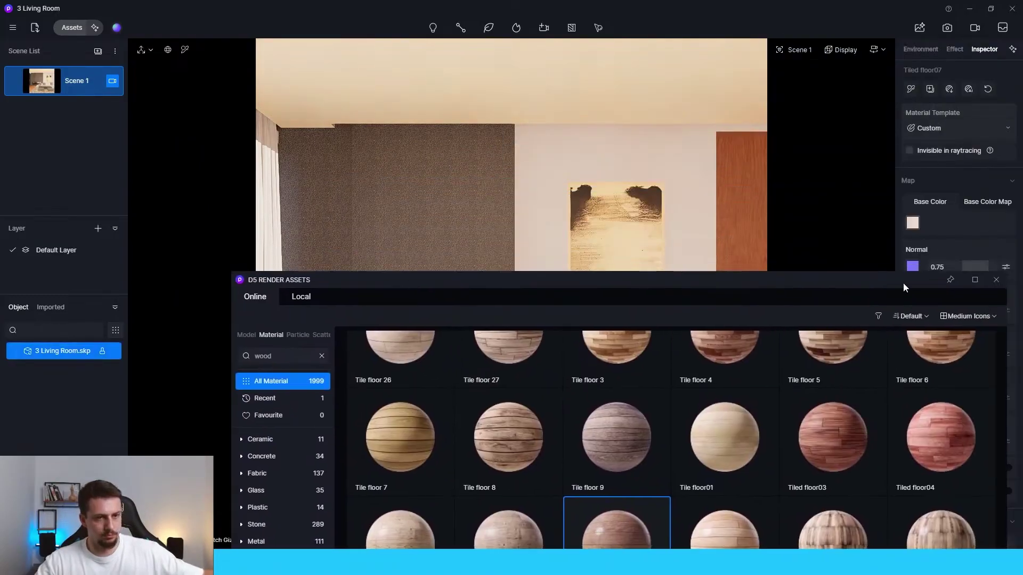
{"action": "left_click", "coordinate": [996, 281]}
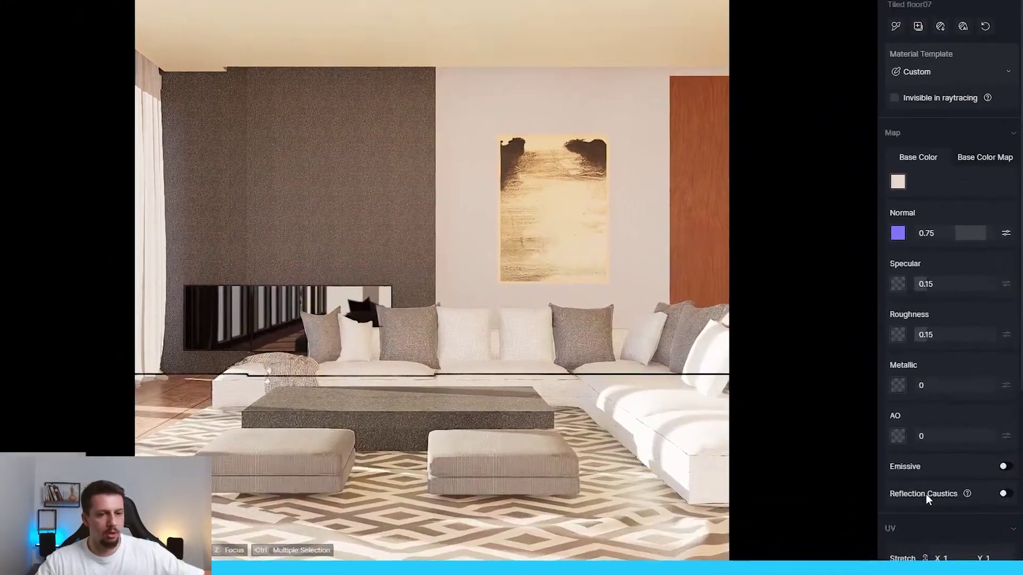
{"action": "scroll", "coordinate": [946, 492], "scroll_direction": "down", "scroll_amount": 2}
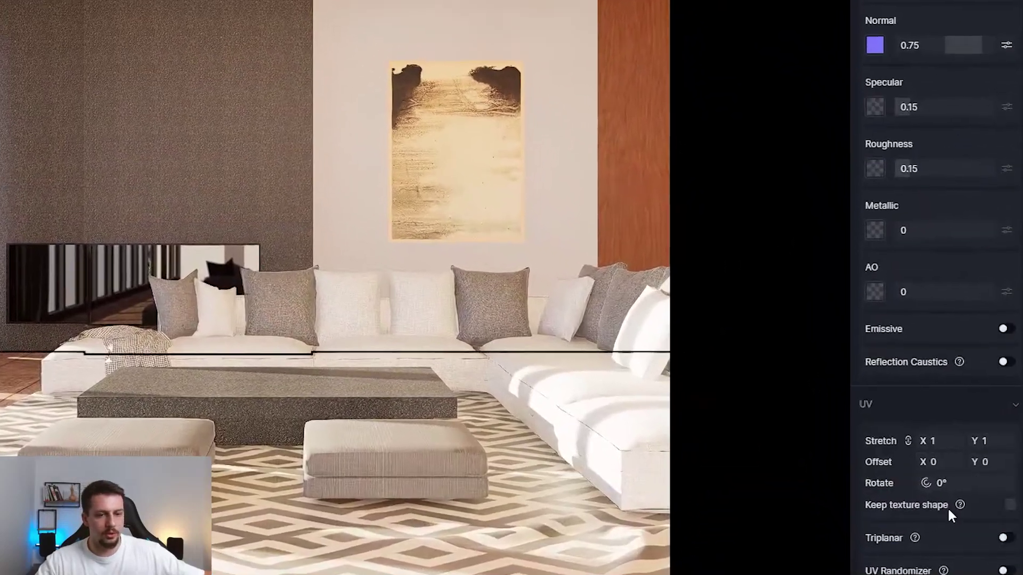
{"action": "left_click", "coordinate": [968, 483]}
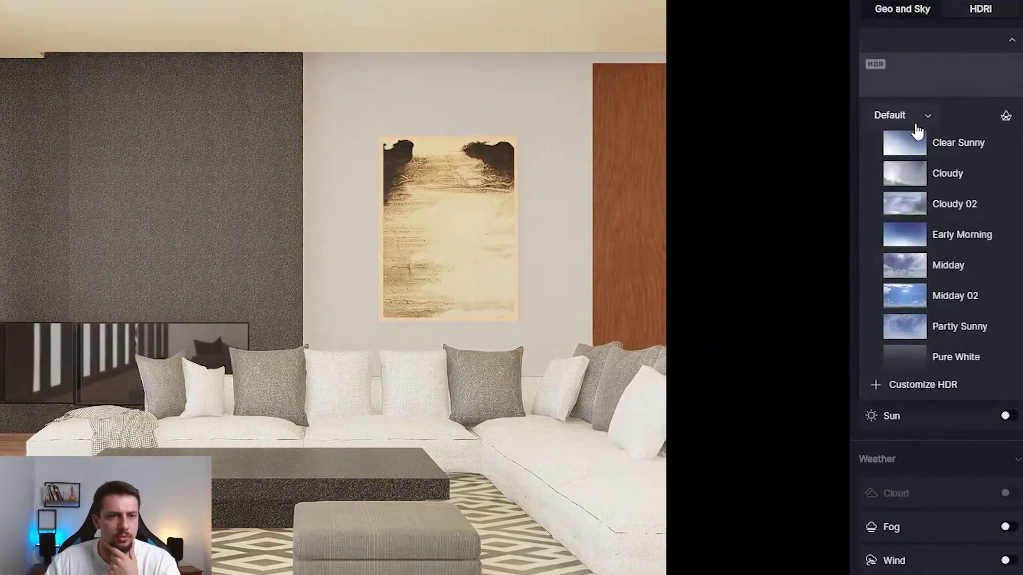
Load wasteland_clouds_puresky_4k.hdr as a custom HDRI sky
{"action": "left_click", "coordinate": [941, 172]}
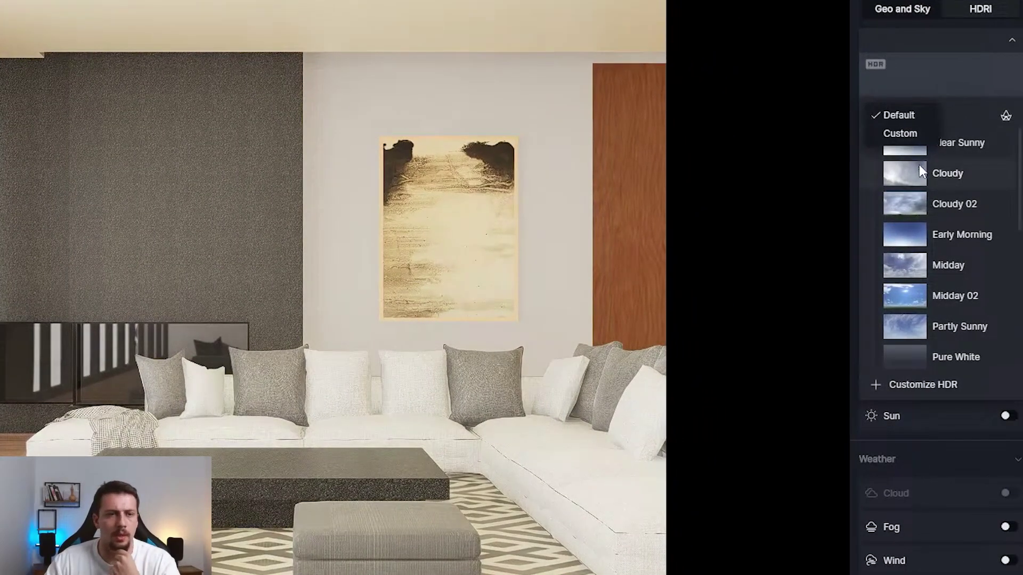
{"action": "left_click", "coordinate": [914, 133]}
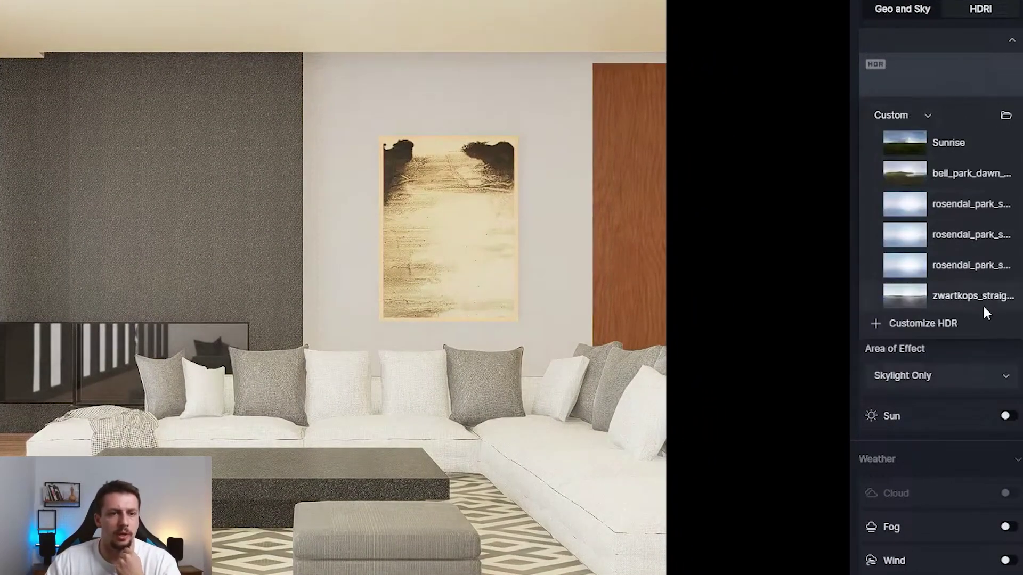
{"action": "left_click", "coordinate": [922, 324]}
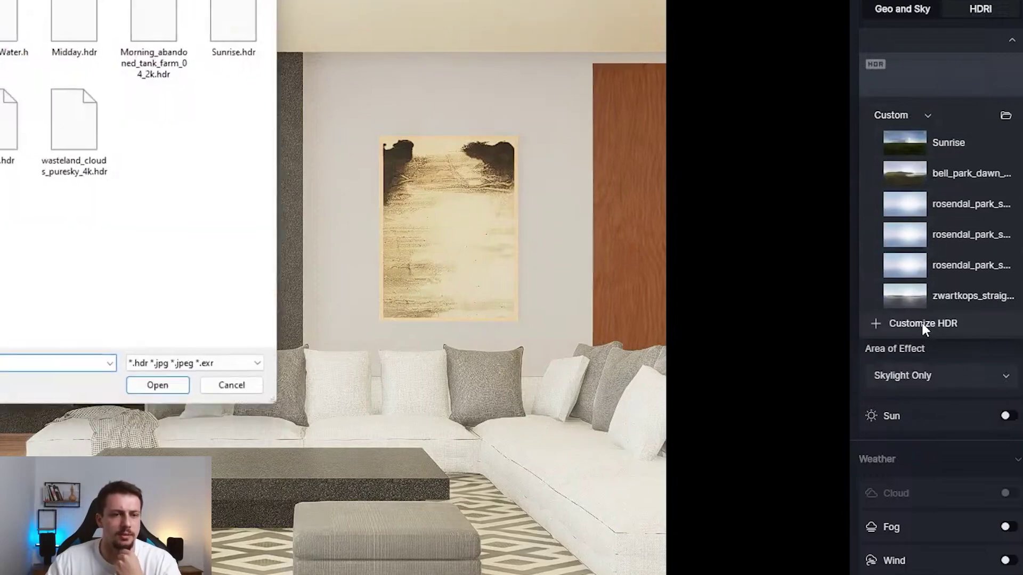
{"action": "double_click", "coordinate": [102, 171]}
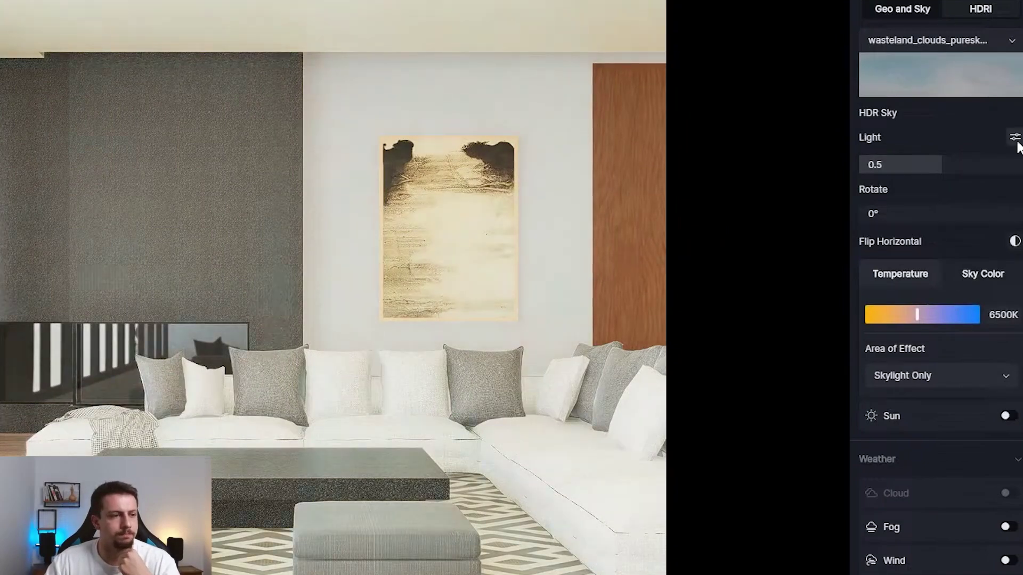
Load Midday.hdr as the custom HDRI sky
{"action": "left_click", "coordinate": [979, 43]}
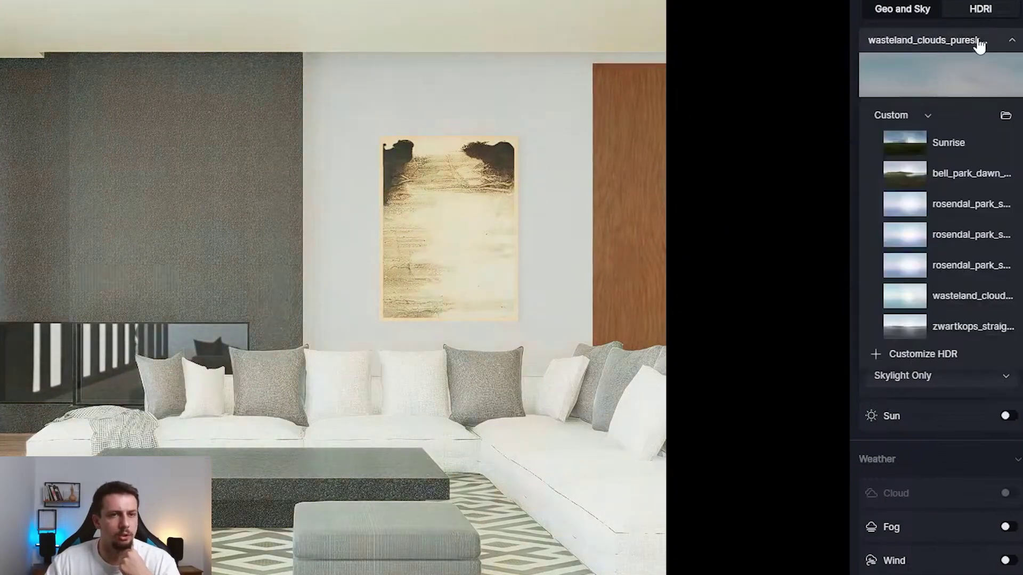
{"action": "left_click", "coordinate": [923, 354]}
{"action": "left_click", "coordinate": [82, 24]}
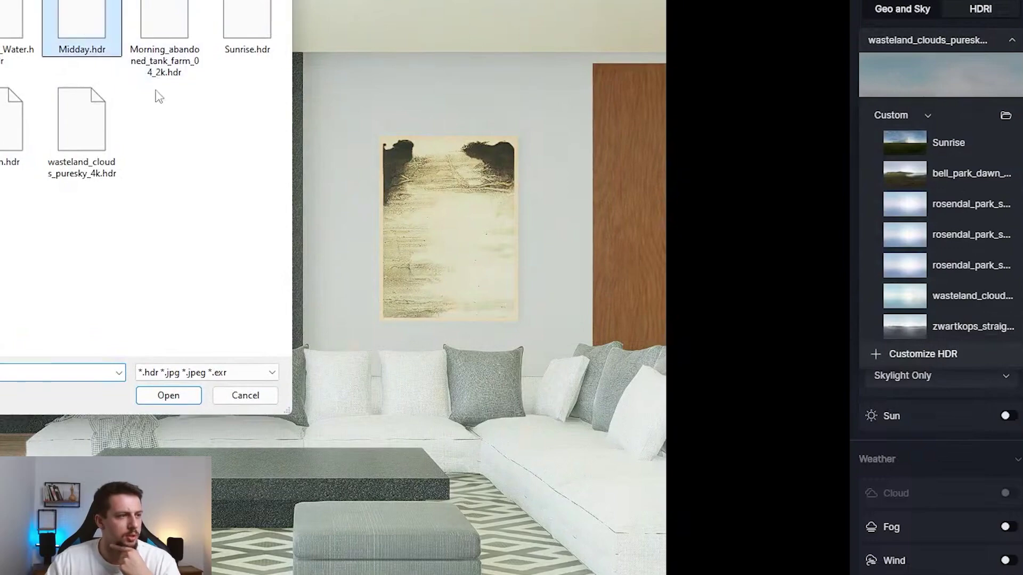
{"action": "double_click", "coordinate": [85, 27]}
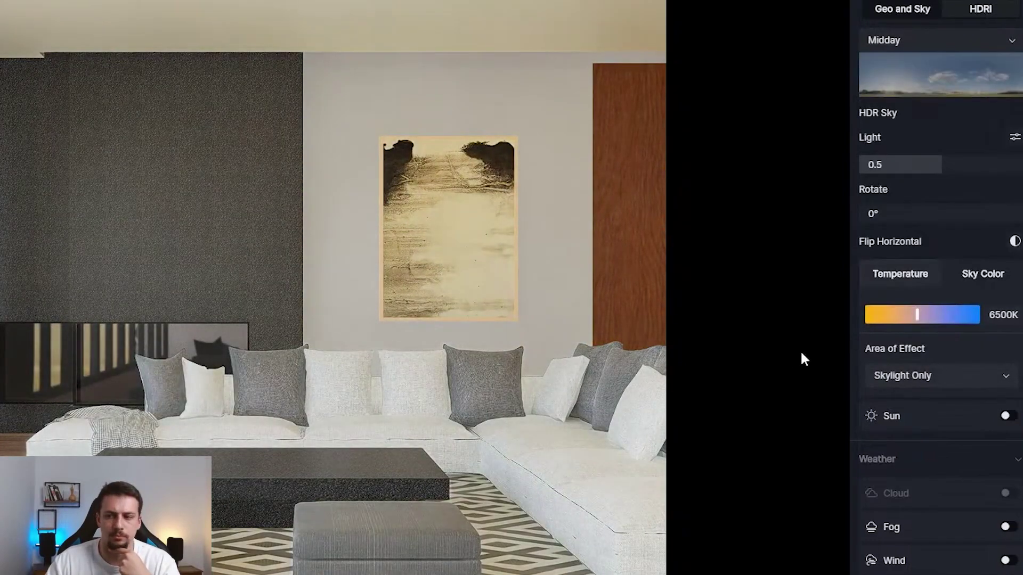
Split the HDR sky's light into separate skylight and background values and turn off auto exposure
{"action": "left_click", "coordinate": [1014, 138]}
{"action": "scroll", "coordinate": [1012, 176], "scroll_direction": "down", "scroll_amount": 10}
{"action": "left_click", "coordinate": [1010, 175]}
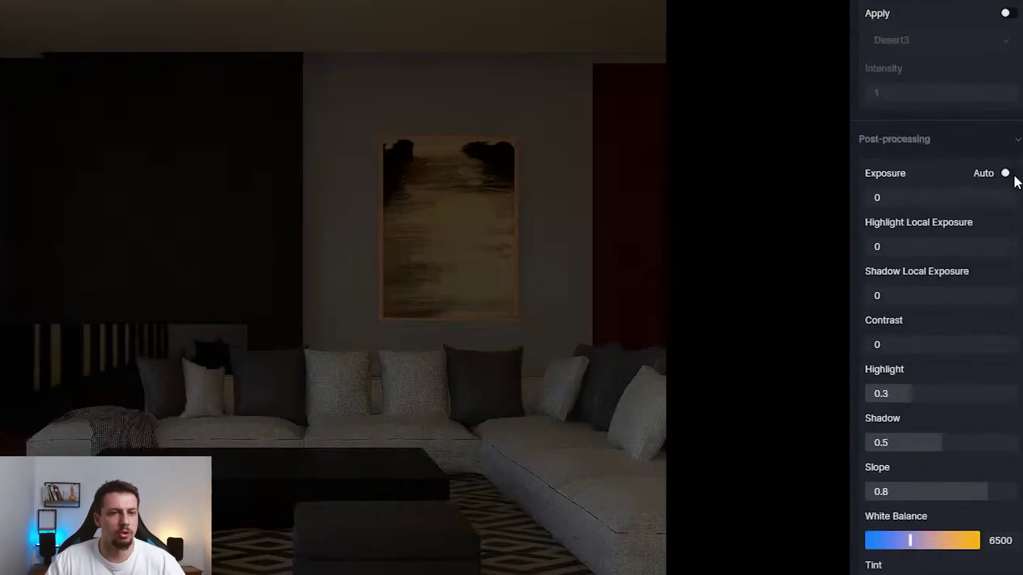
Set the HDR sky's skylight and background to 0.2 and adjust the sky's rotation
{"action": "scroll", "coordinate": [924, 175], "scroll_direction": "up", "scroll_amount": 10}
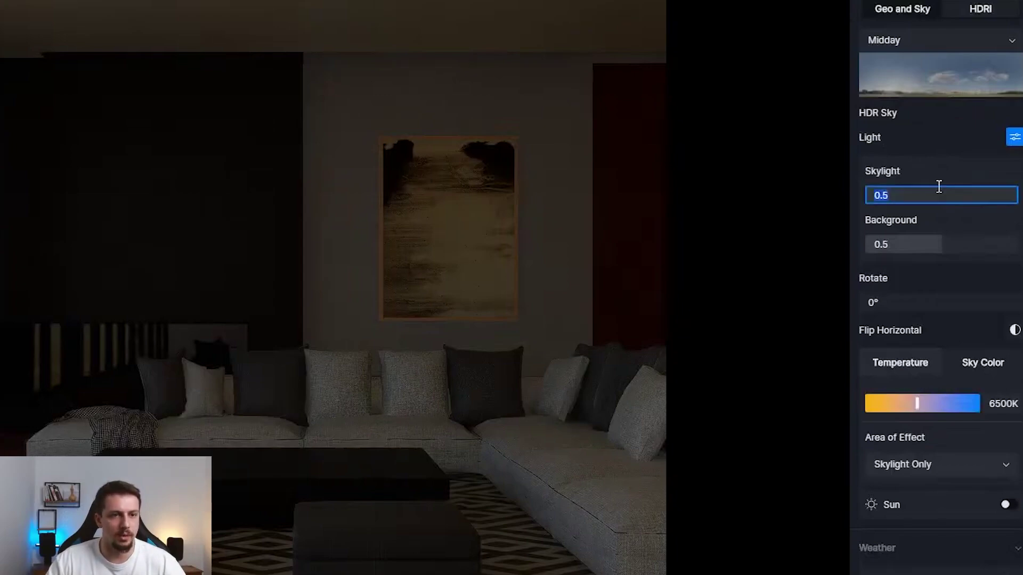
{"action": "double_click", "coordinate": [960, 238]}
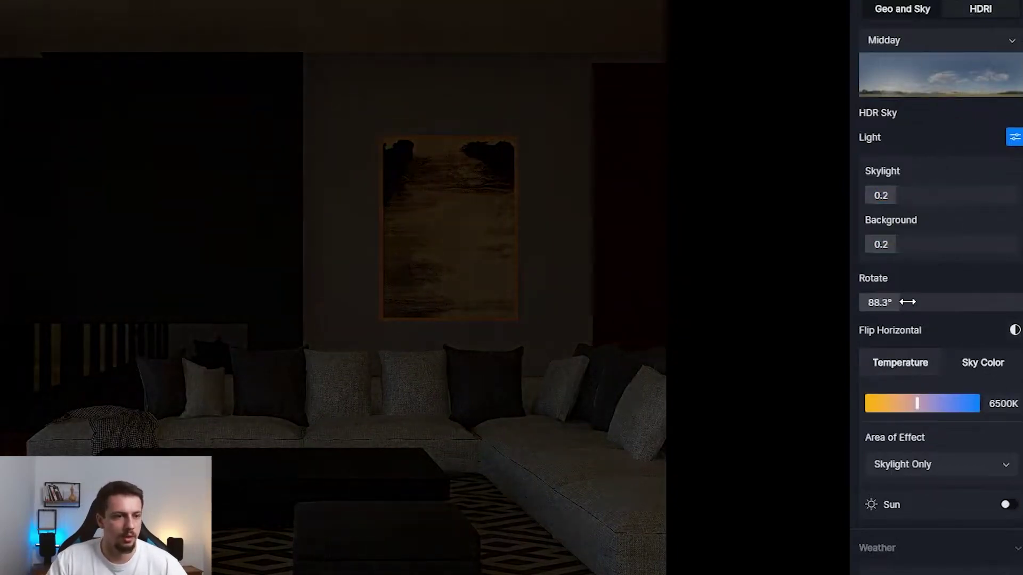
{"action": "left_click_drag", "start_coordinate": [907, 302], "coordinate": [934, 301]}
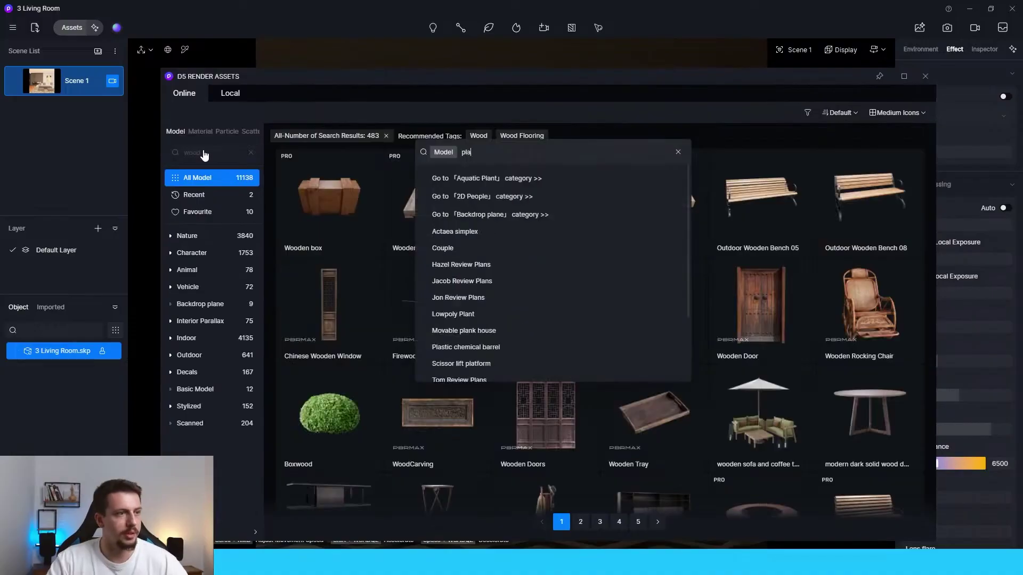
Search the model library for plane and place the Plane model beneath the room at Z -177
{"action": "left_click", "coordinate": [204, 154]}
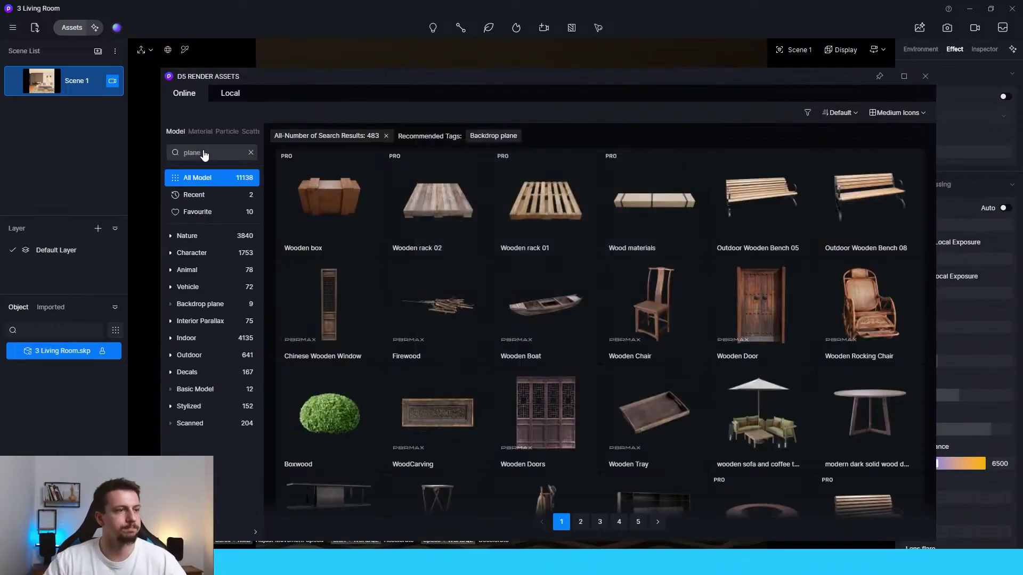
{"action": "left_click", "coordinate": [532, 207]}
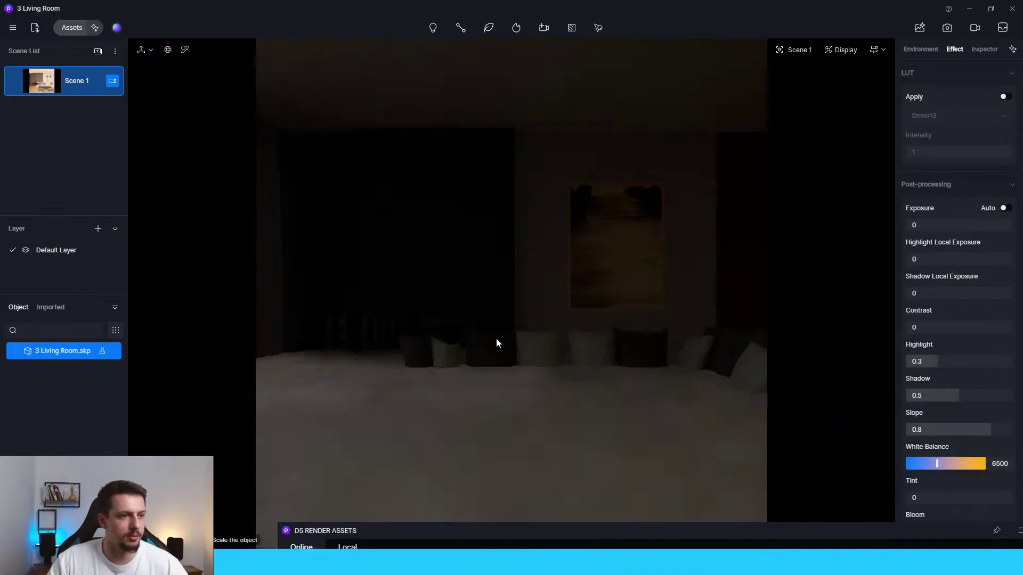
{"action": "left_click", "coordinate": [496, 343]}
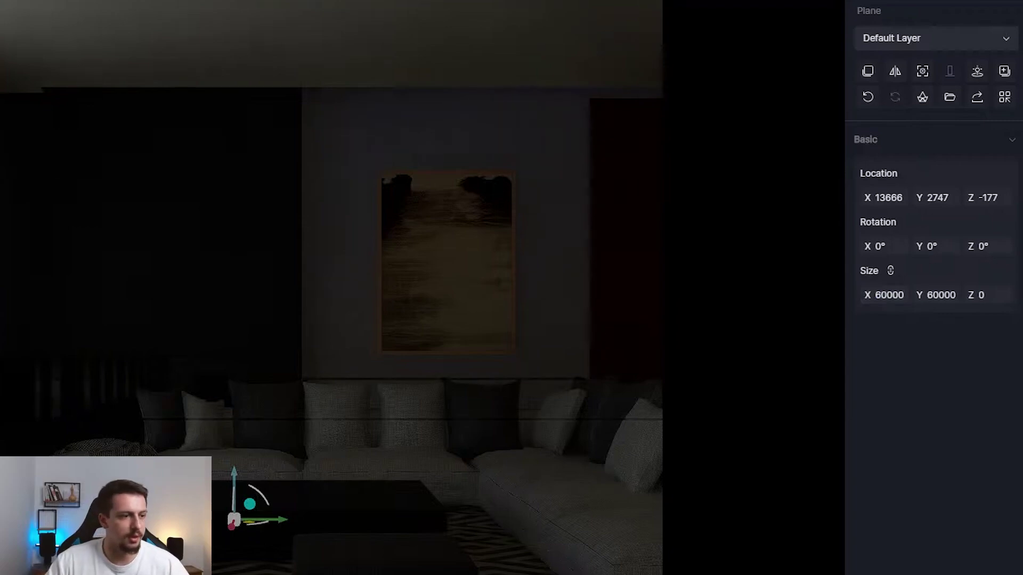
Raise the post-processing exposure to 0.51
{"action": "left_click", "coordinate": [858, 359]}
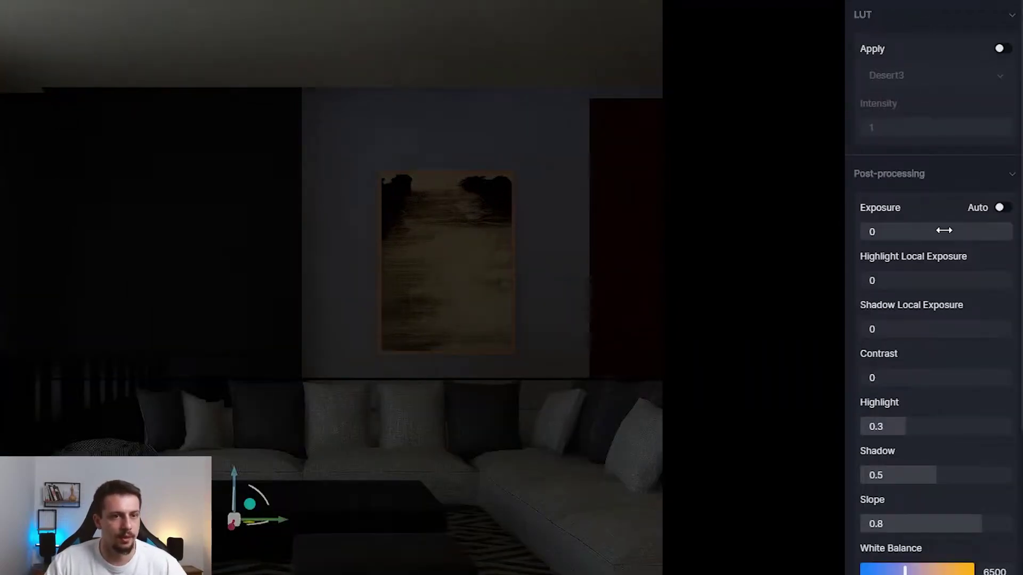
{"action": "left_click_drag", "start_coordinate": [944, 230], "coordinate": [959, 246]}
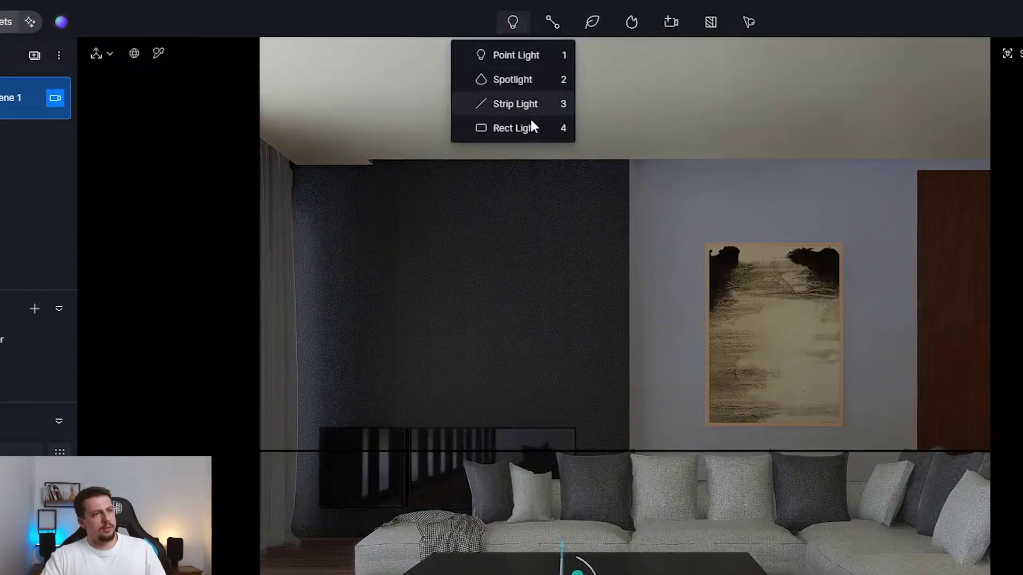
Add a Rect Light to the scene and set its X rotation to -90°
{"action": "left_click", "coordinate": [530, 128]}
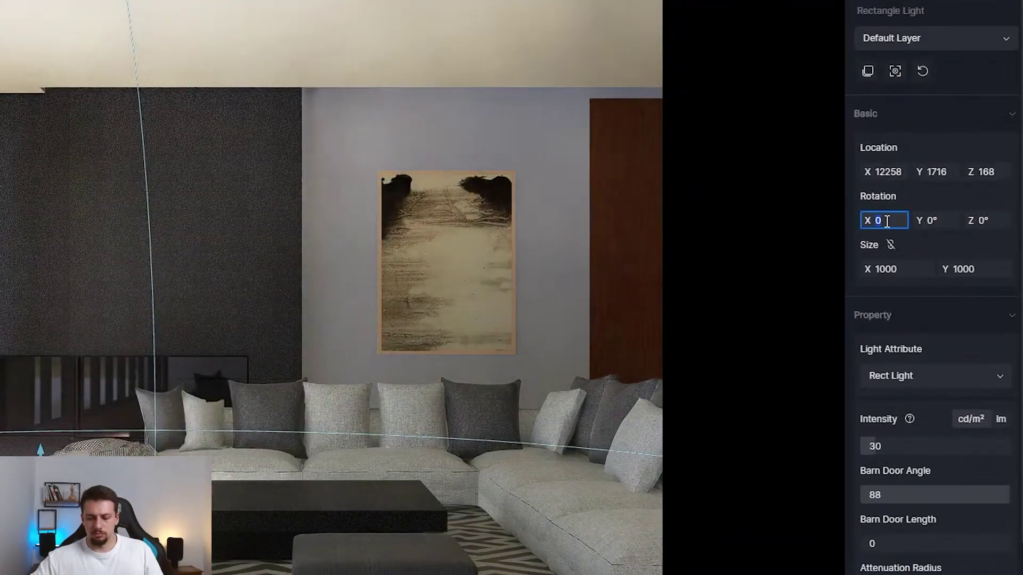
{"action": "type", "text": "90"}
{"action": "key", "text": "Return"}
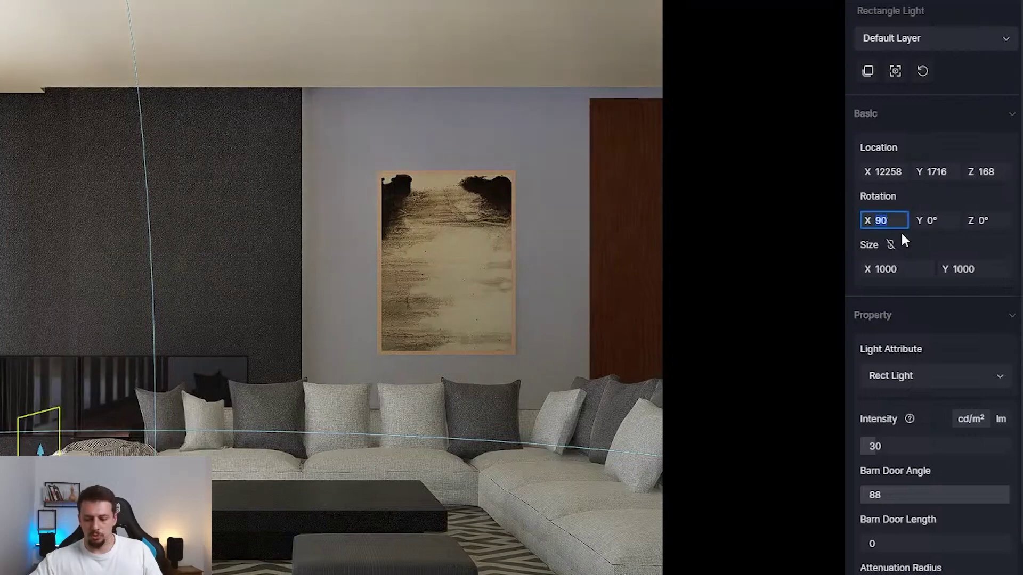
{"action": "key", "text": "Return"}
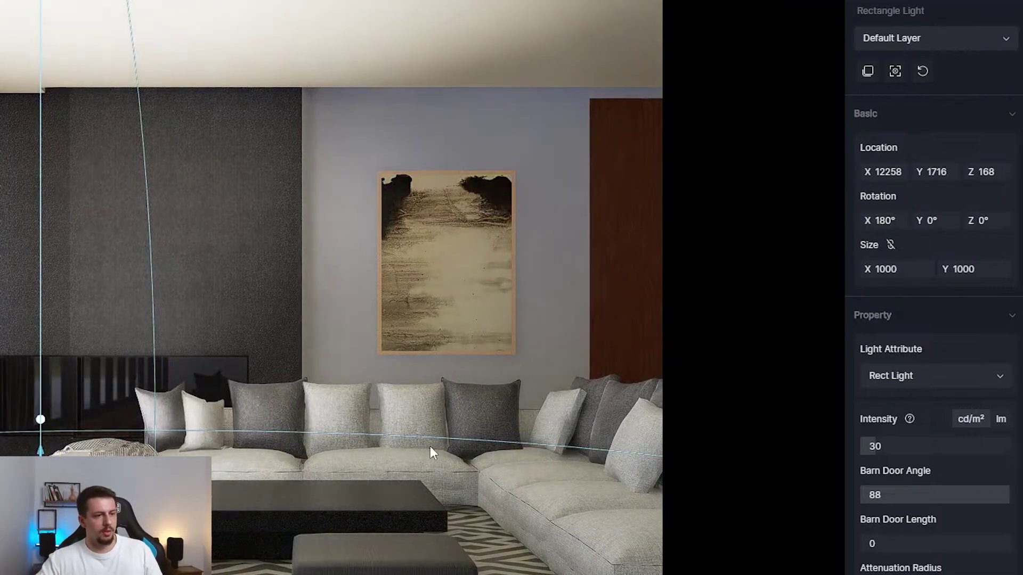
{"action": "left_click", "coordinate": [886, 222]}
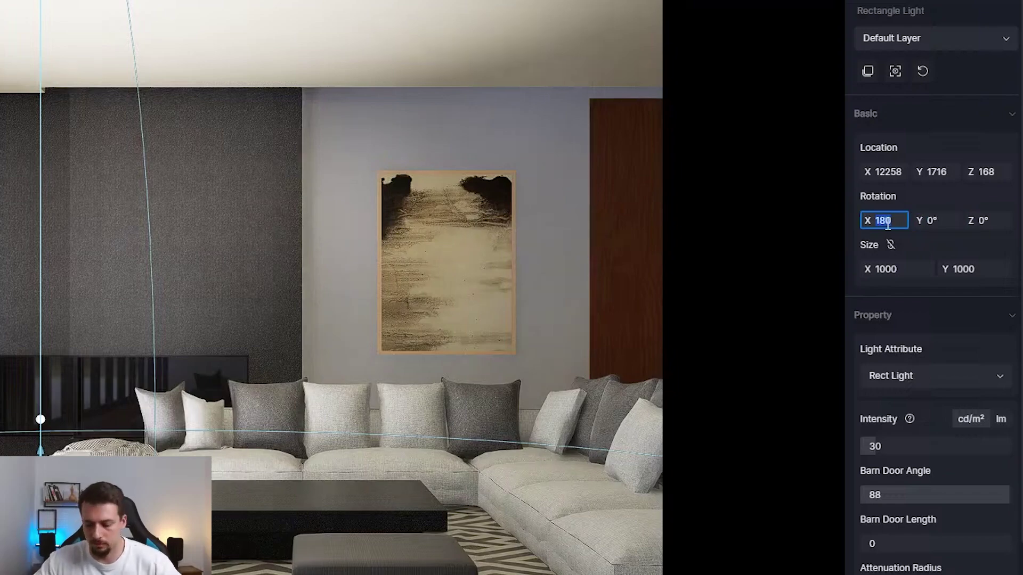
{"action": "type", "text": "-90"}
{"action": "key", "text": "Return"}
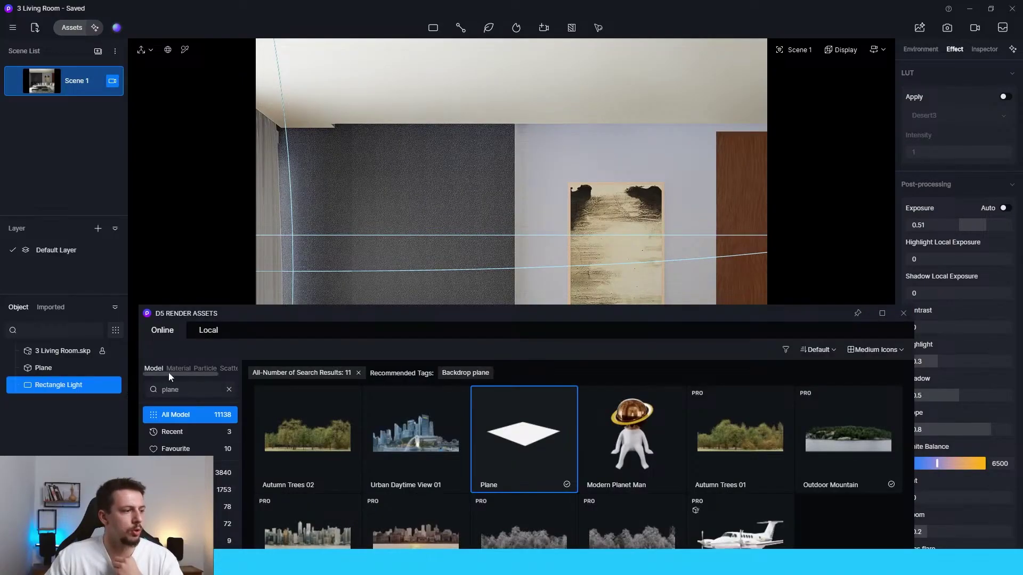
Search the materials for marble and apply Caceres Dark Marble to the fireplace wall
{"action": "left_click", "coordinate": [170, 370]}
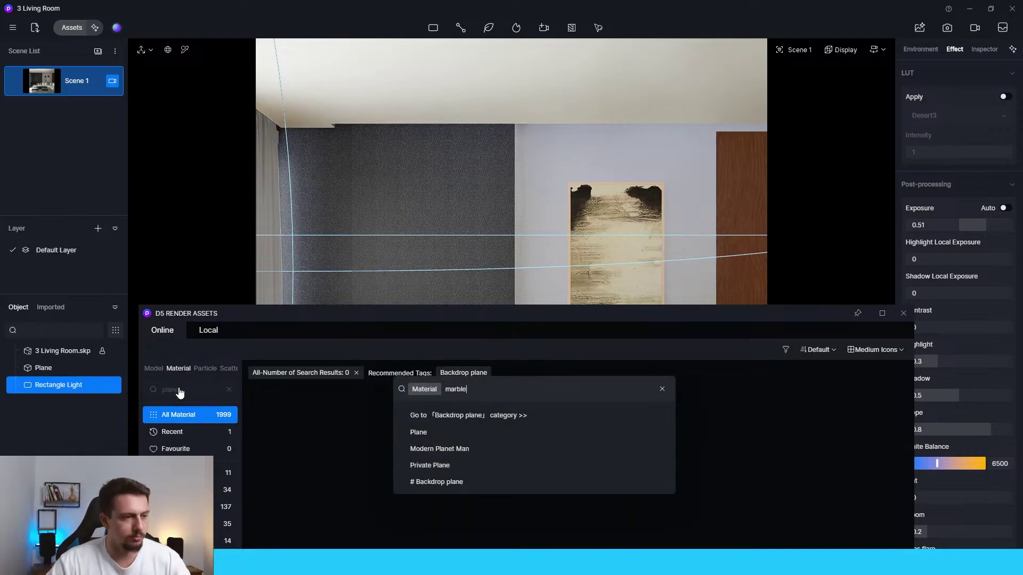
{"action": "type", "text": "marble"}
{"action": "key", "text": "Return"}
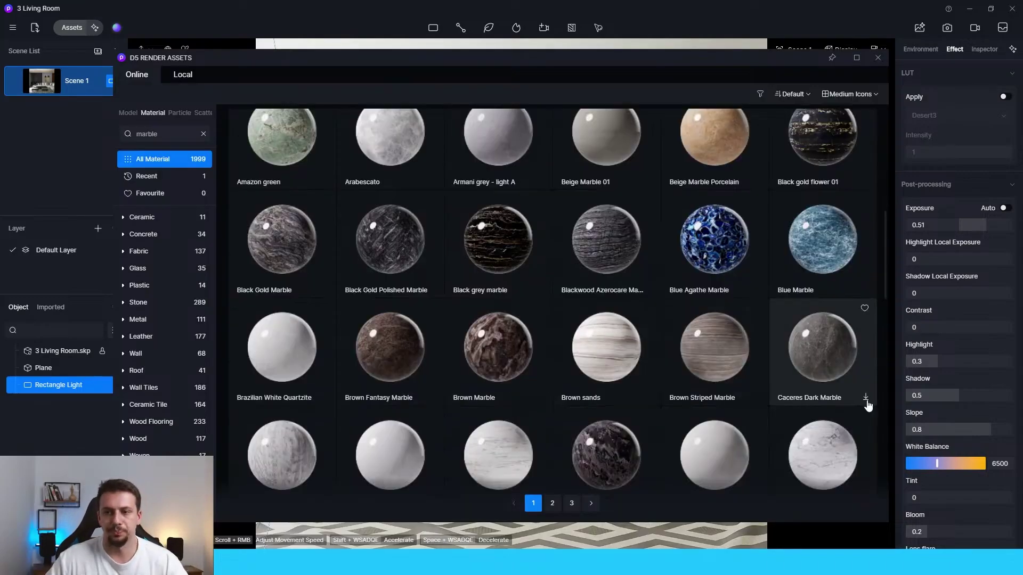
{"action": "left_click_drag", "start_coordinate": [867, 405], "coordinate": [557, 335]}
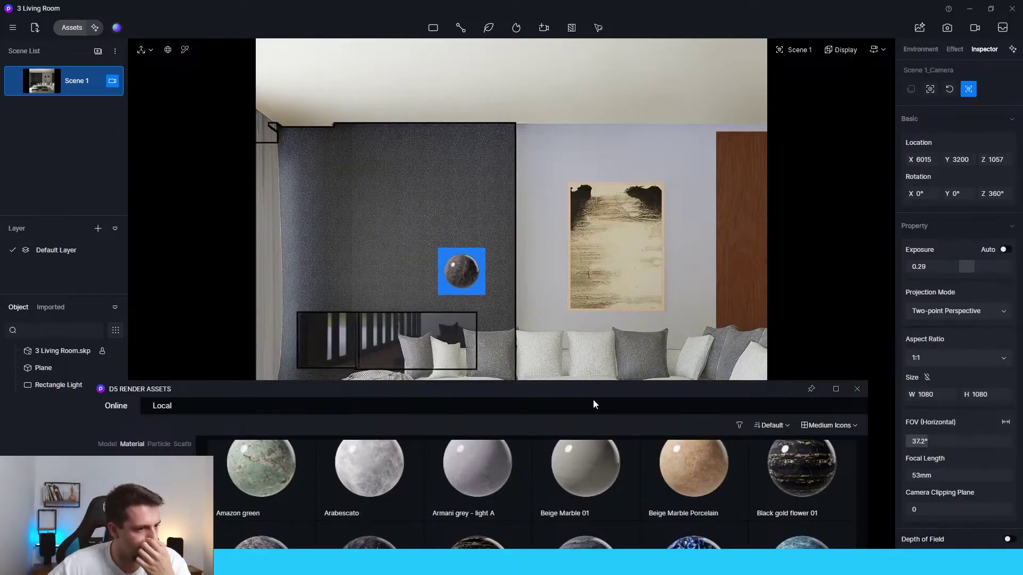
{"action": "left_click_drag", "start_coordinate": [594, 394], "coordinate": [386, 393]}
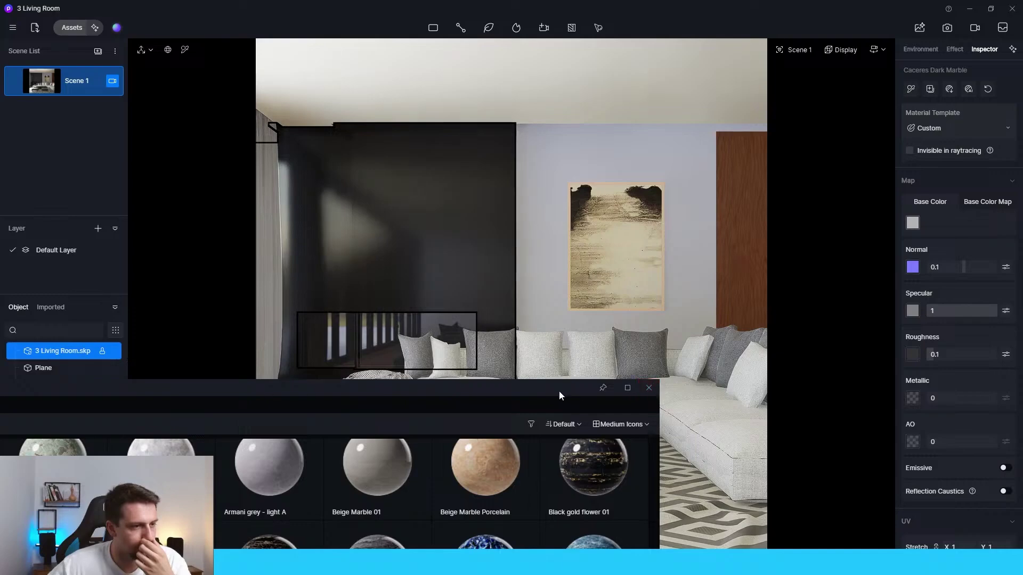
{"action": "left_click_drag", "start_coordinate": [558, 392], "coordinate": [464, 508]}
Set the wall marble's UV stretch to 0.061 in X and Y, and apply marble to the coffee table
{"action": "scroll", "coordinate": [960, 457], "scroll_direction": "down", "scroll_amount": 2}
{"action": "left_click_drag", "start_coordinate": [955, 426], "coordinate": [951, 425]}
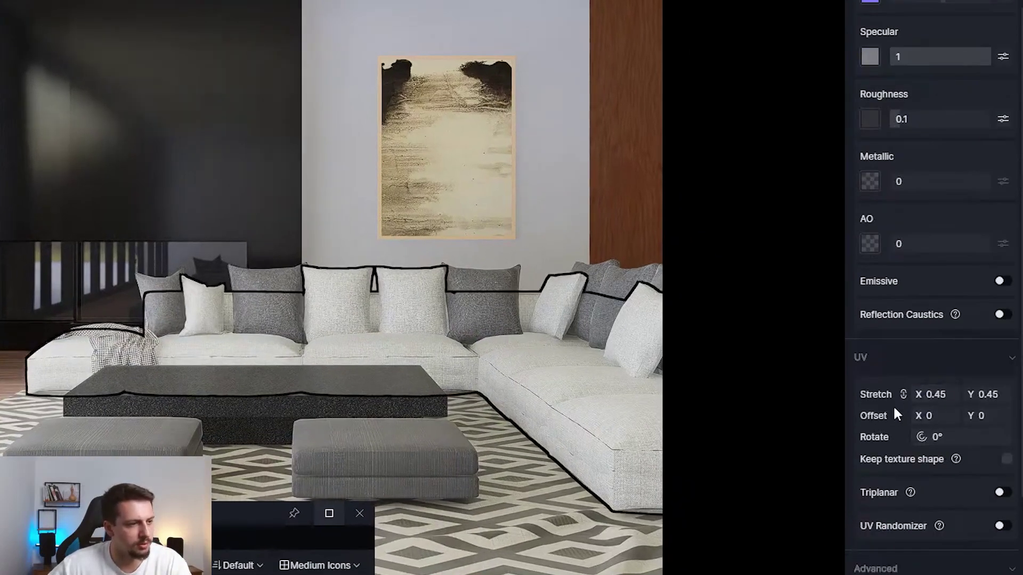
{"action": "left_click_drag", "start_coordinate": [861, 407], "coordinate": [933, 400]}
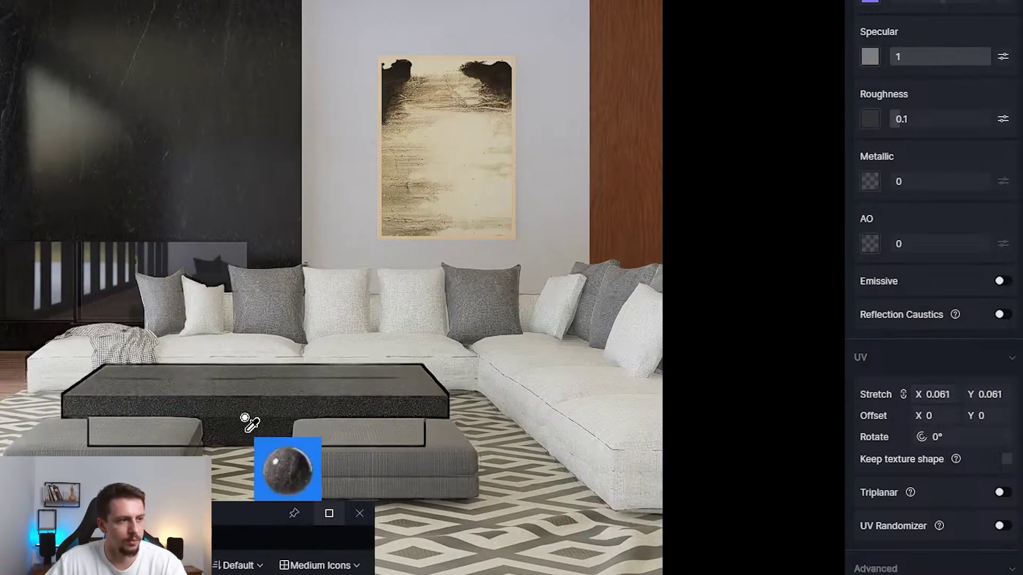
{"action": "left_click", "coordinate": [250, 465]}
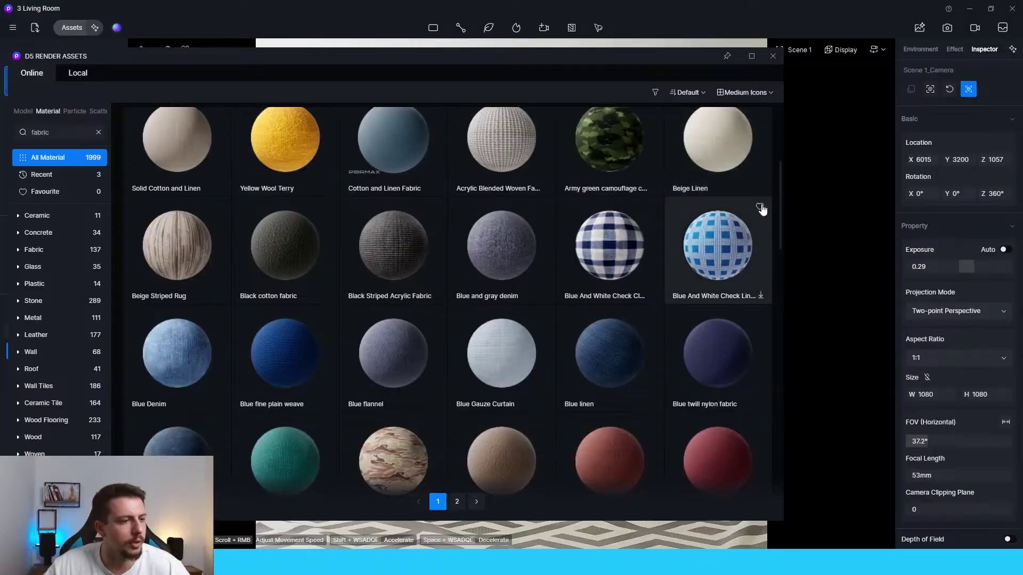
Browse the fabric materials and apply Beige Linen to the sectional sofa
{"action": "scroll", "coordinate": [746, 218], "scroll_direction": "down", "scroll_amount": 8}
{"action": "scroll", "coordinate": [695, 344], "scroll_direction": "down", "scroll_amount": 5}
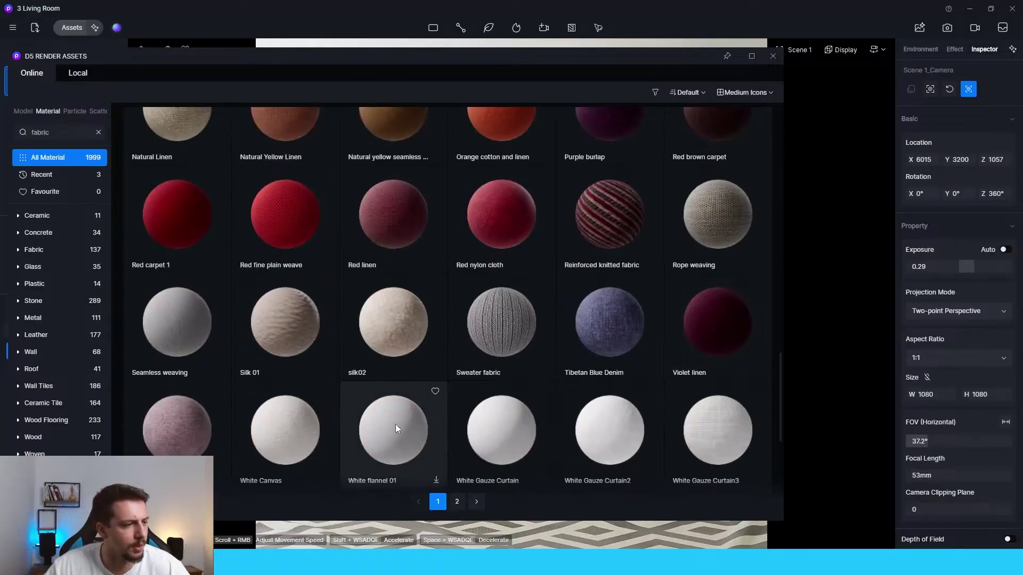
{"action": "scroll", "coordinate": [405, 422], "scroll_direction": "down", "scroll_amount": 6}
{"action": "left_click", "coordinate": [457, 501]}
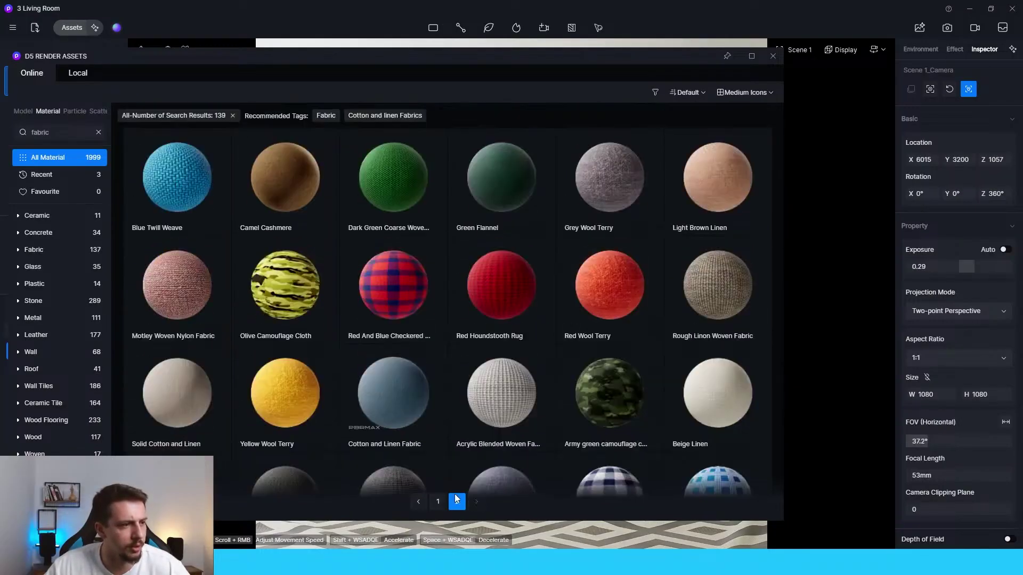
{"action": "scroll", "coordinate": [508, 375], "scroll_direction": "down", "scroll_amount": 6}
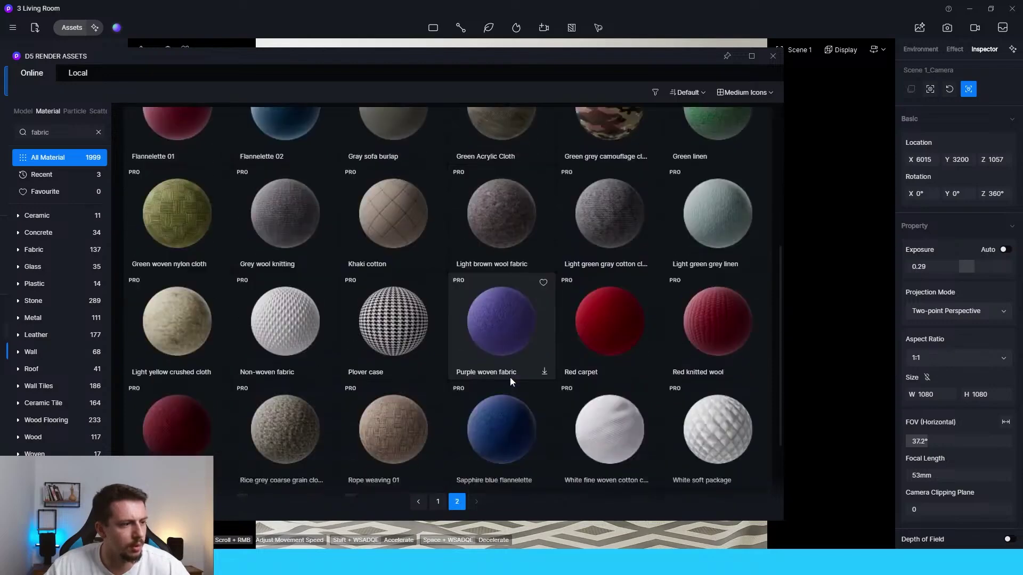
{"action": "left_click", "coordinate": [436, 501]}
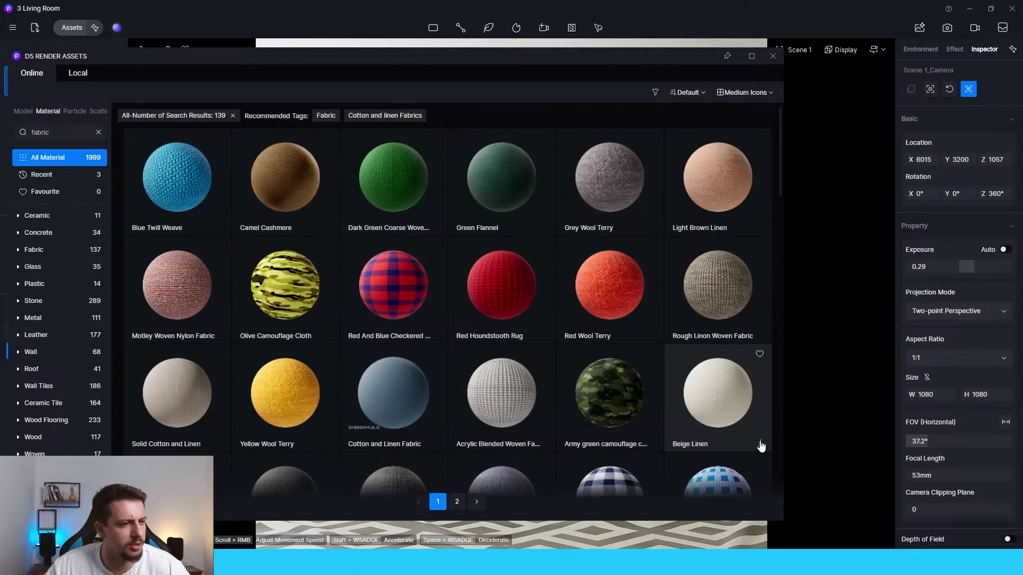
{"action": "left_click_drag", "start_coordinate": [322, 346], "coordinate": [304, 244]}
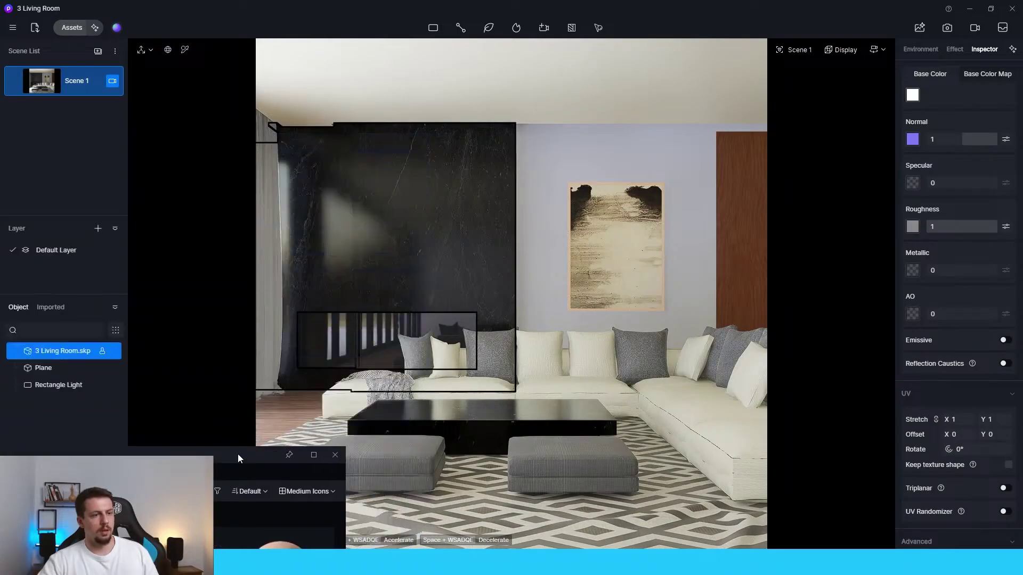
Tint the sofa linen's base color to a warm off-white, switching the color picker's color mode
{"action": "left_click", "coordinate": [912, 223]}
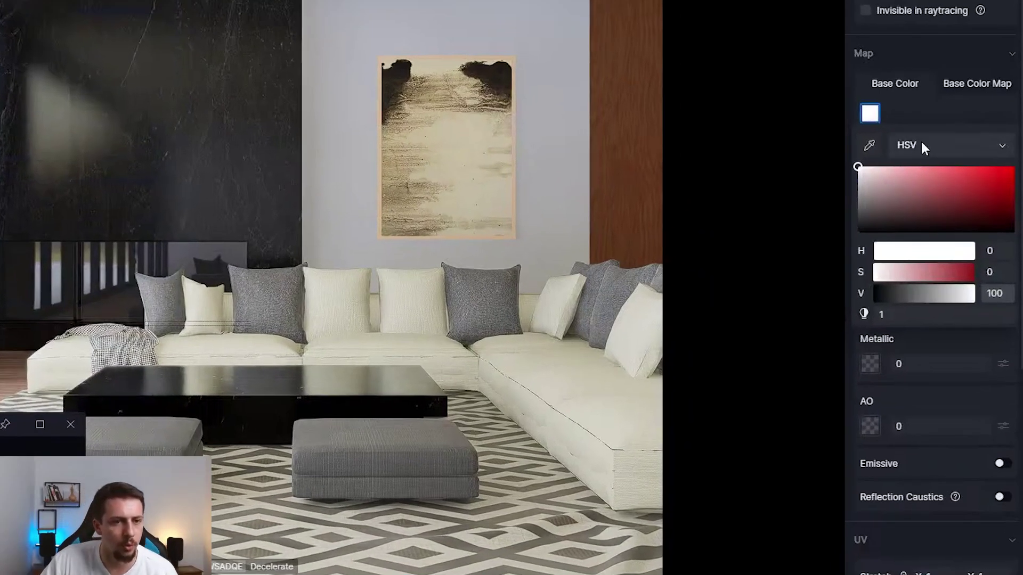
{"action": "left_click", "coordinate": [920, 142]}
{"action": "left_click", "coordinate": [925, 216]}
{"action": "left_click_drag", "start_coordinate": [889, 249], "coordinate": [875, 255]}
{"action": "left_click_drag", "start_coordinate": [888, 197], "coordinate": [870, 191]}
{"action": "left_click", "coordinate": [899, 93]}
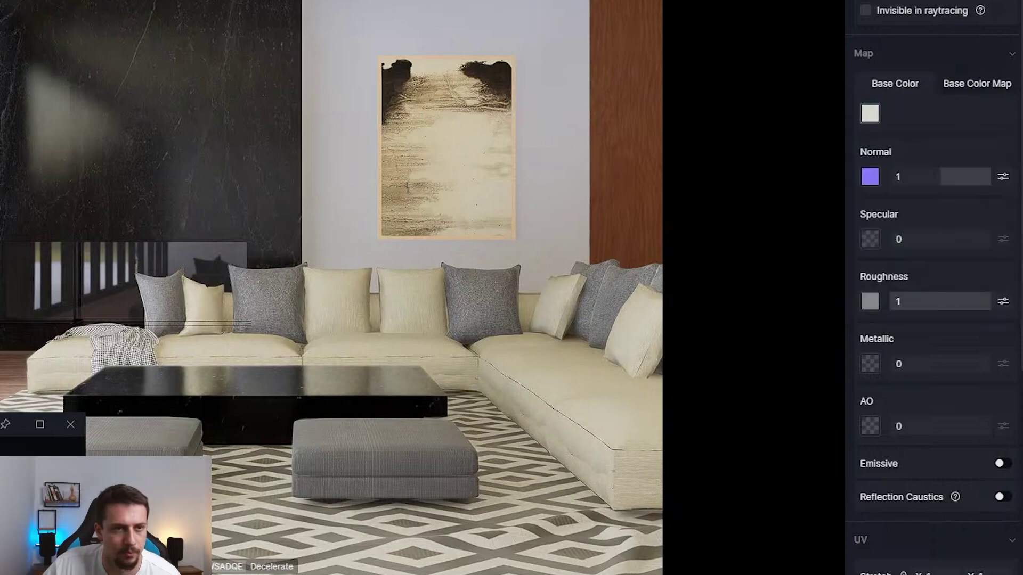
Apply Black Striped Acrylic Fabric to the two ottomans and close the asset library
{"action": "scroll", "coordinate": [939, 363], "scroll_direction": "up", "scroll_amount": 10}
{"action": "left_click", "coordinate": [944, 319]}
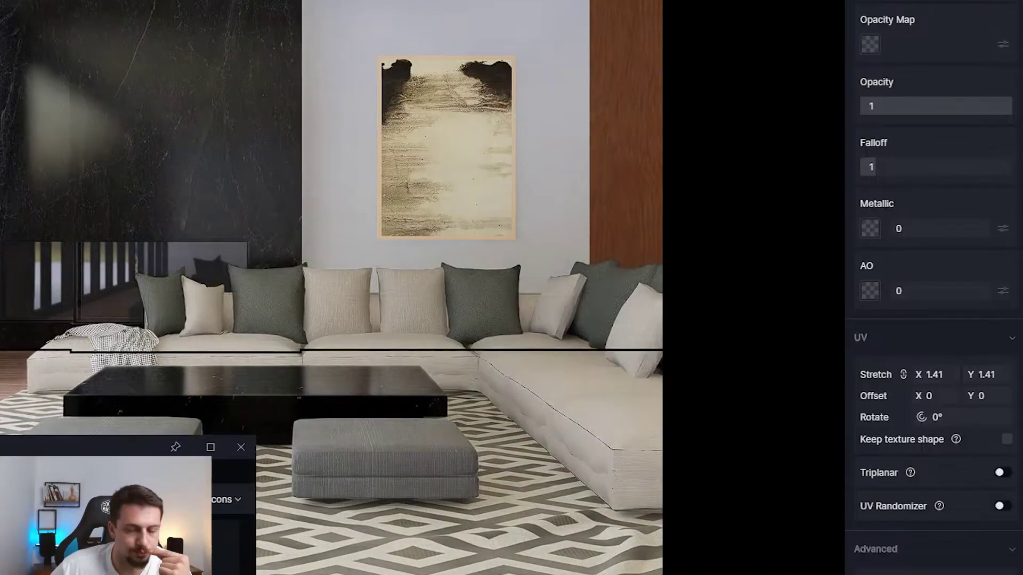
{"action": "left_click_drag", "start_coordinate": [418, 570], "coordinate": [367, 469]}
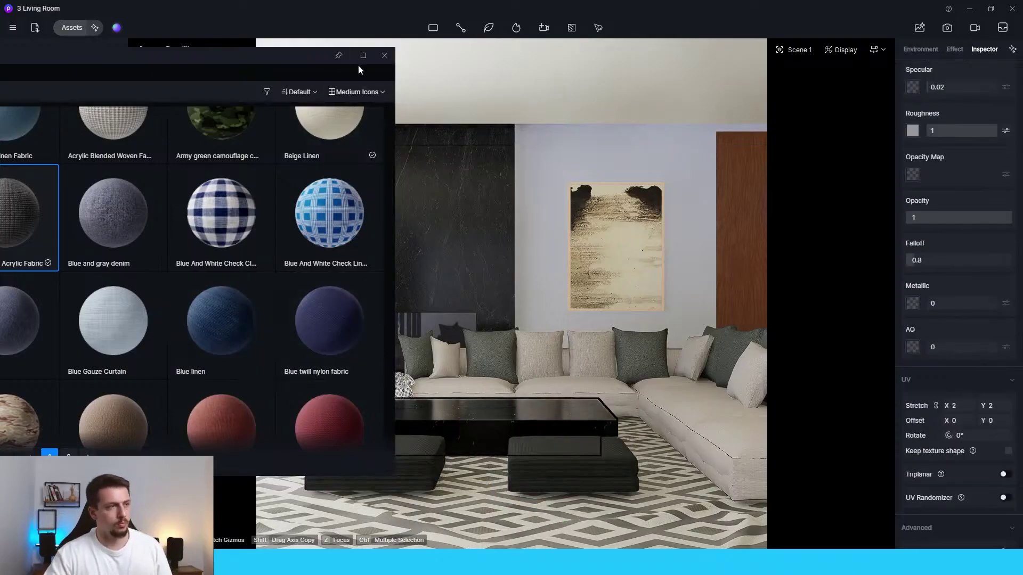
{"action": "left_click", "coordinate": [385, 55]}
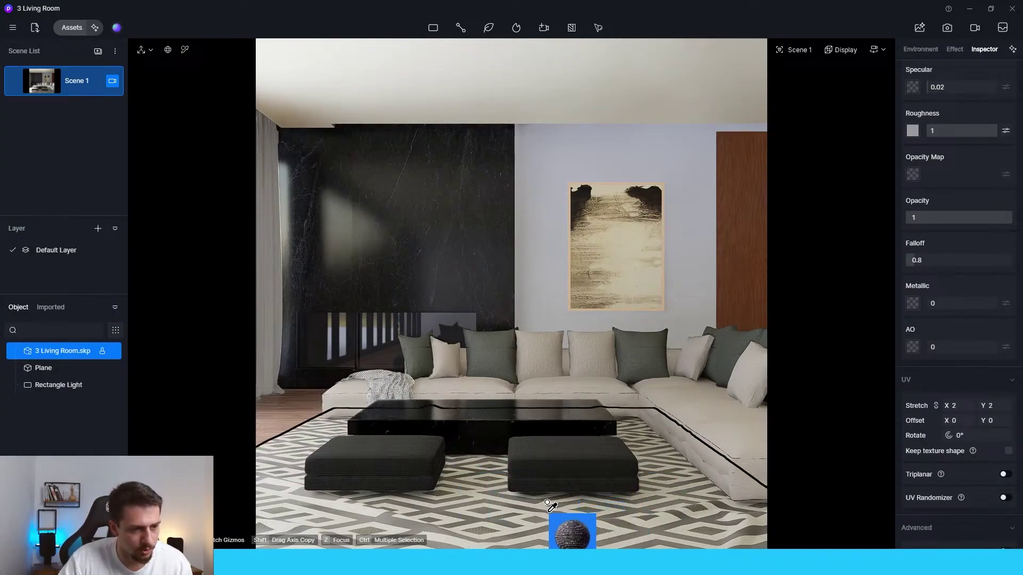
Pick the black marble on the fireplace wall and set its UV stretch to 0.02 in X and Y
{"action": "left_click", "coordinate": [184, 50]}
{"action": "left_click", "coordinate": [466, 251]}
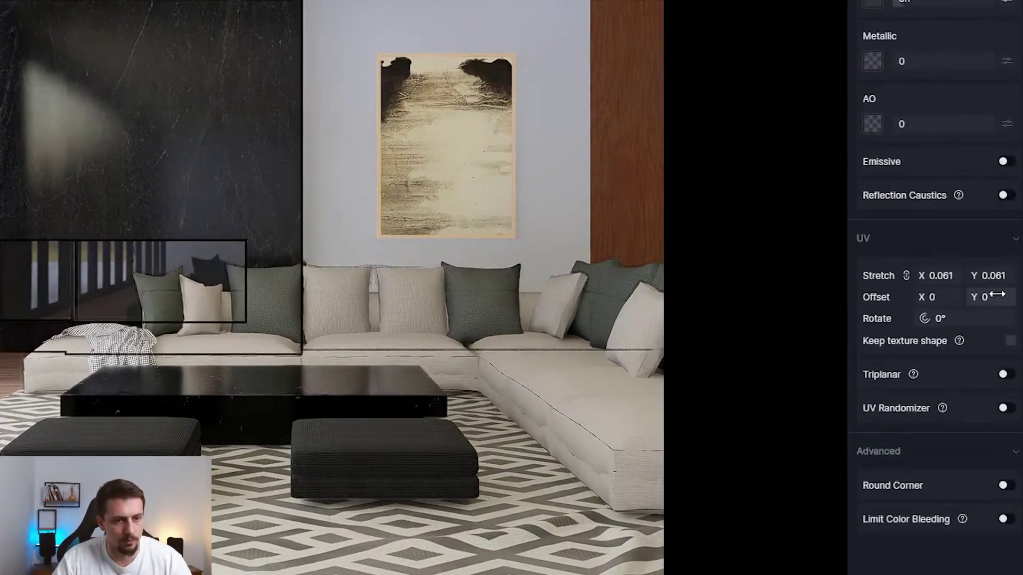
{"action": "left_click_drag", "start_coordinate": [957, 285], "coordinate": [946, 287]}
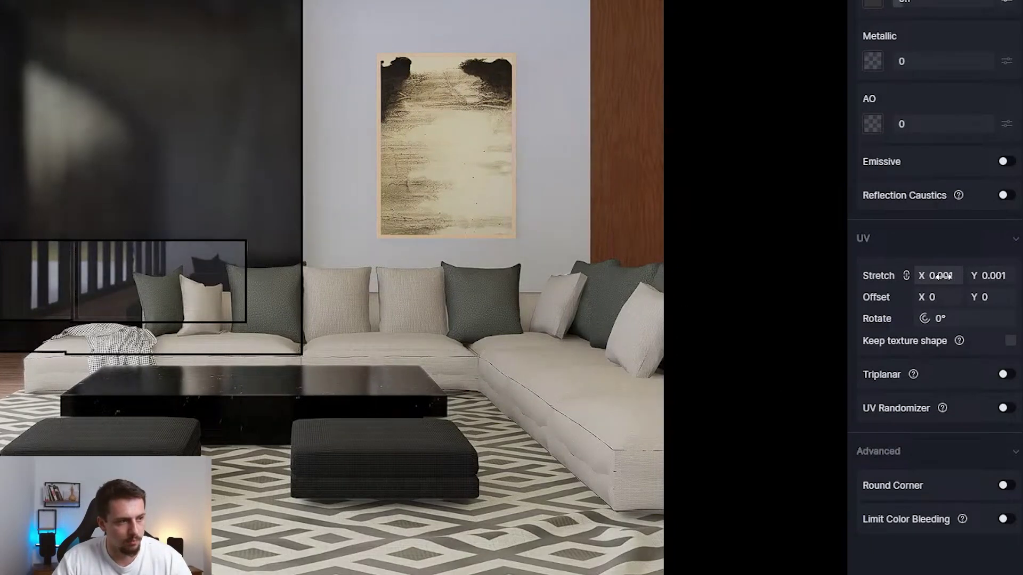
{"action": "left_click_drag", "start_coordinate": [946, 275], "coordinate": [950, 275]}
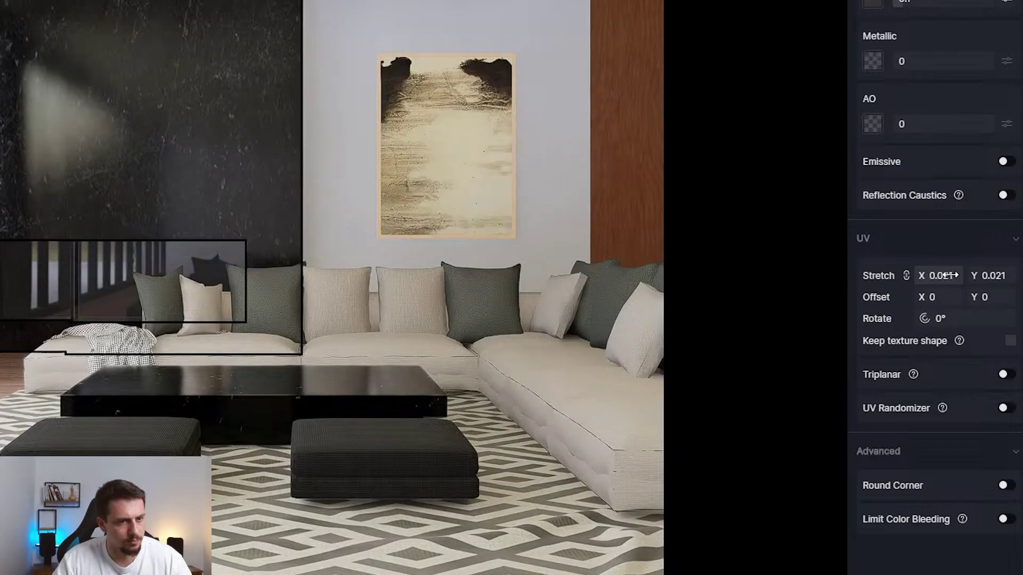
{"action": "left_click", "coordinate": [949, 275]}
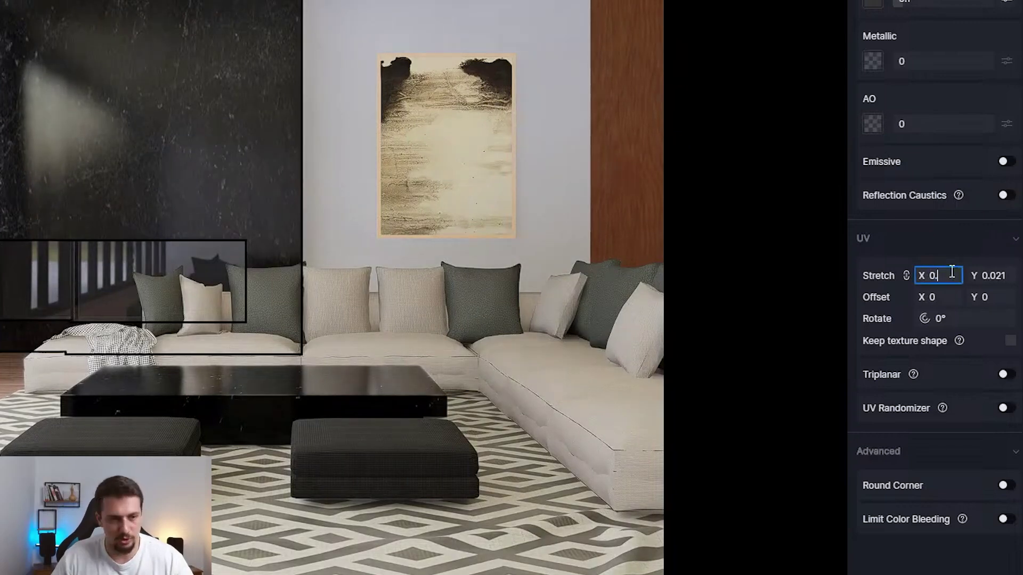
{"action": "type", "text": "0.015"}
{"action": "key", "text": "Return"}
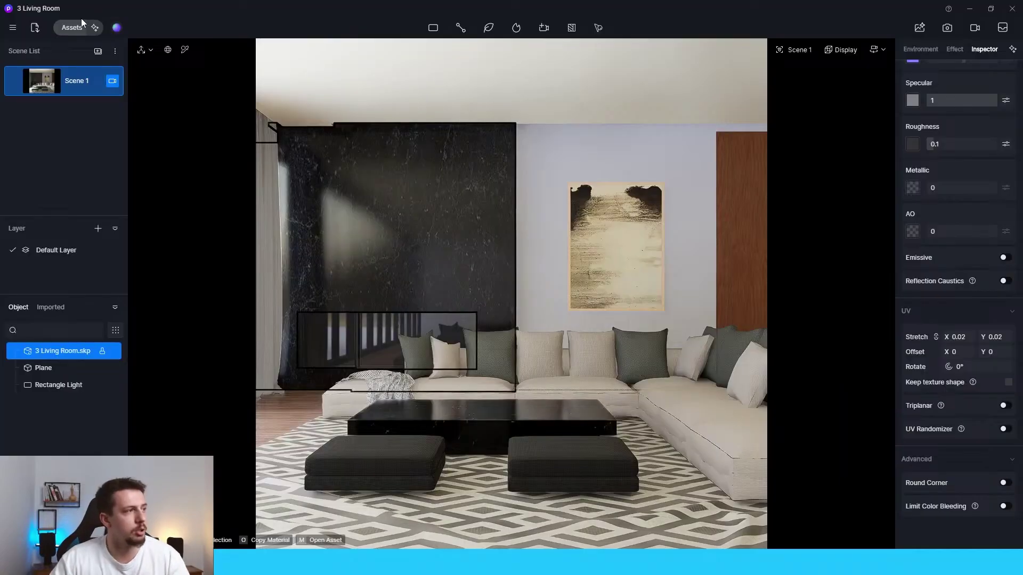
Search the materials for wall paint and apply Yellow bump wall paint to the wall behind the sofa
{"action": "left_click", "coordinate": [71, 27]}
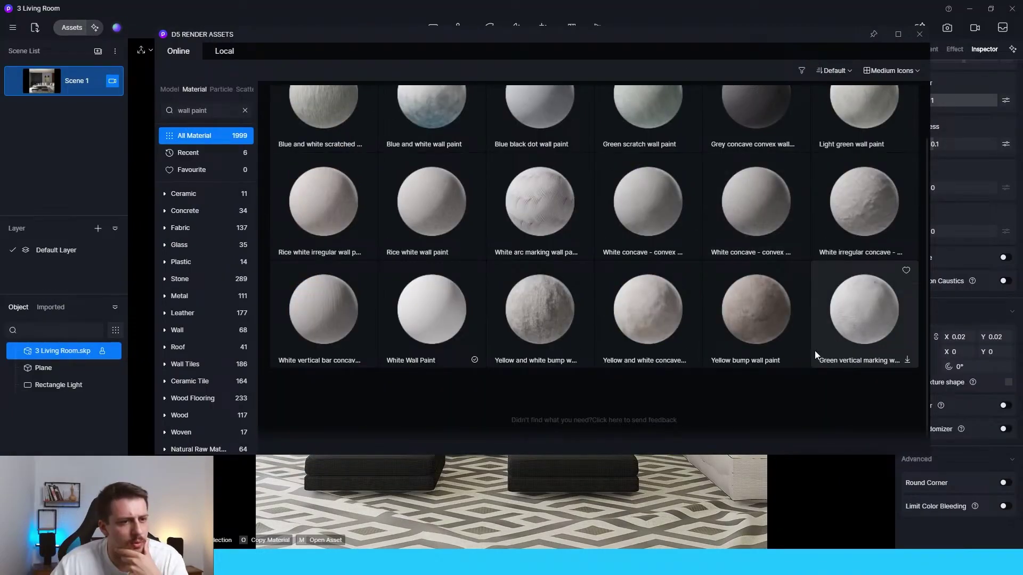
{"action": "left_click_drag", "start_coordinate": [788, 351], "coordinate": [707, 161]}
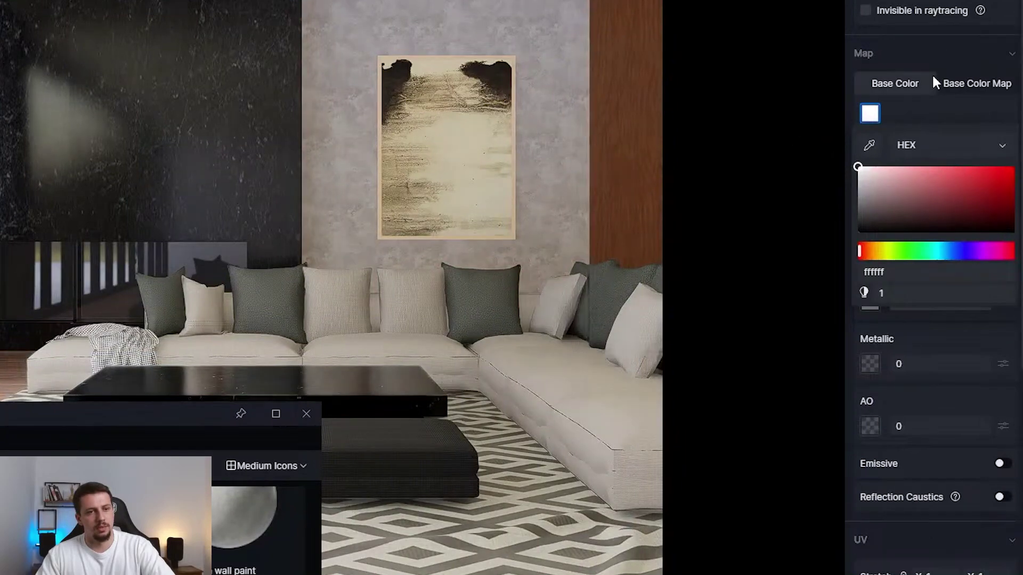
{"action": "left_click", "coordinate": [938, 53]}
{"action": "left_click", "coordinate": [941, 53]}
{"action": "left_click", "coordinate": [937, 54]}
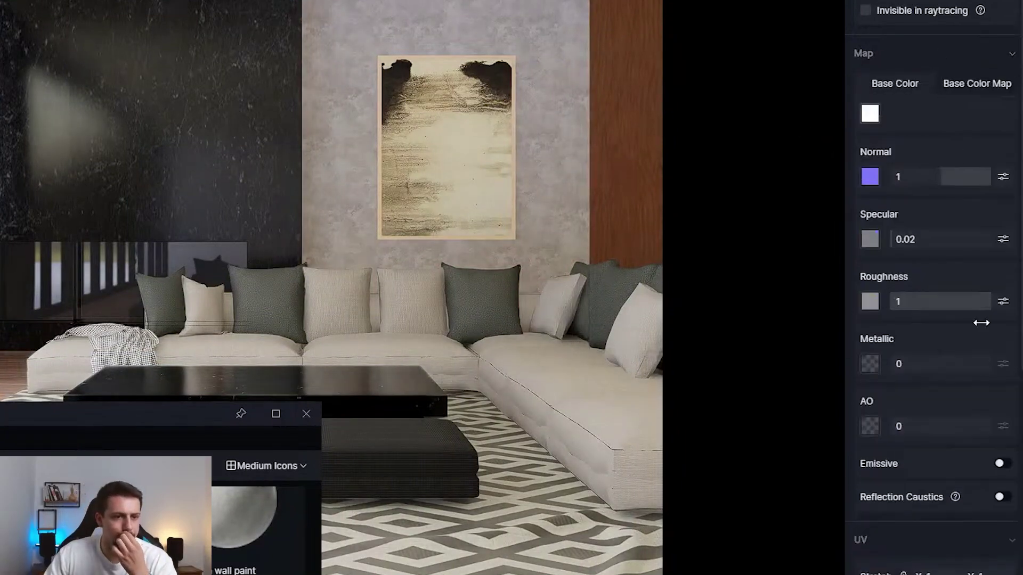
Enable Keep texture shape and UV Randomizer for the wall paint and set its UV stretch to 0.31
{"action": "scroll", "coordinate": [986, 489], "scroll_direction": "down", "scroll_amount": 2}
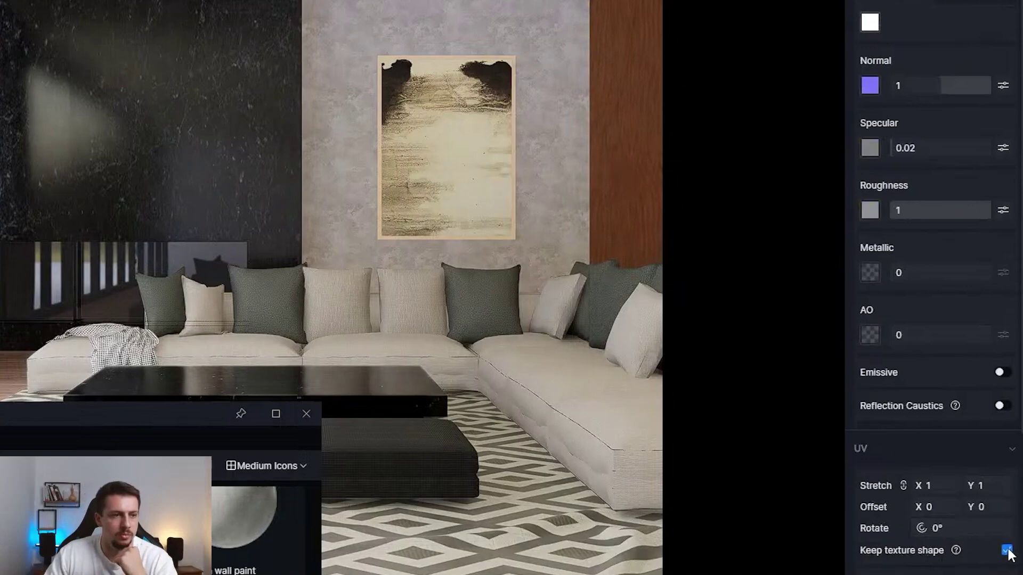
{"action": "scroll", "coordinate": [991, 548], "scroll_direction": "down", "scroll_amount": 2}
{"action": "left_click", "coordinate": [1002, 527]}
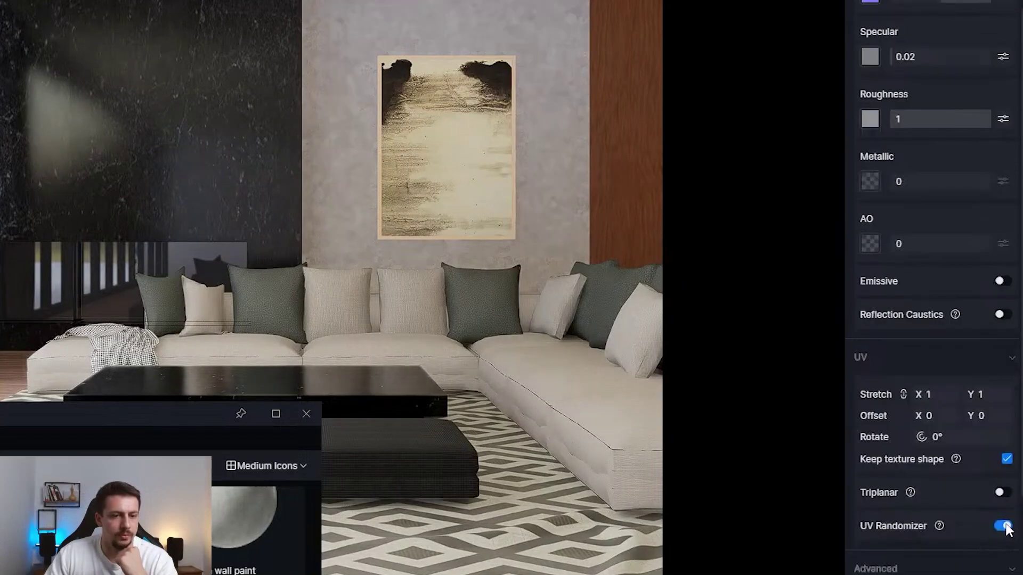
{"action": "left_click_drag", "start_coordinate": [954, 394], "coordinate": [885, 394]}
Tint the base color of the wall paint behind the sofa to a pale warm cream
{"action": "scroll", "coordinate": [882, 319], "scroll_direction": "up", "scroll_amount": 3}
{"action": "left_click", "coordinate": [872, 112]}
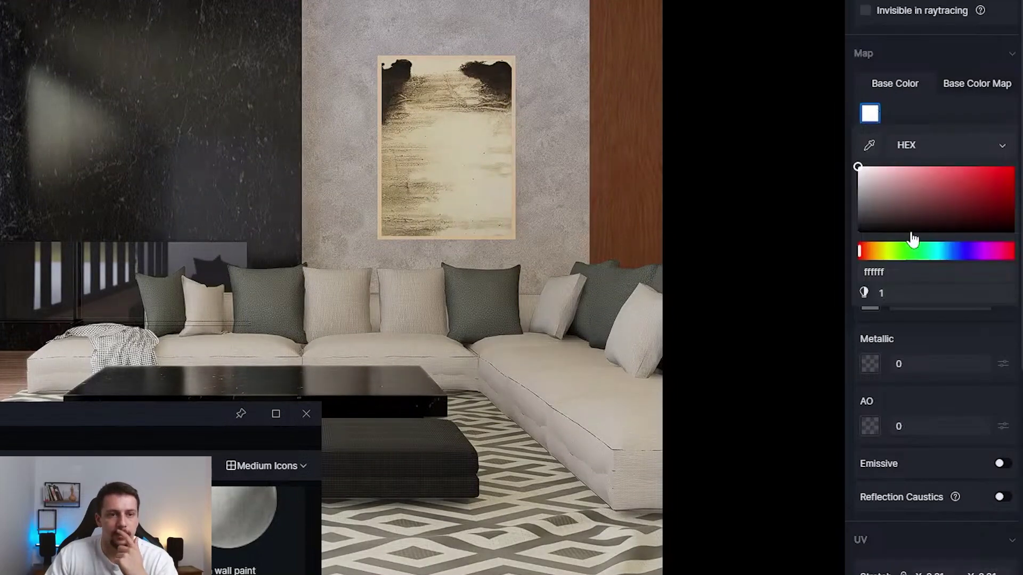
{"action": "left_click", "coordinate": [874, 251]}
{"action": "left_click_drag", "start_coordinate": [886, 188], "coordinate": [905, 177]}
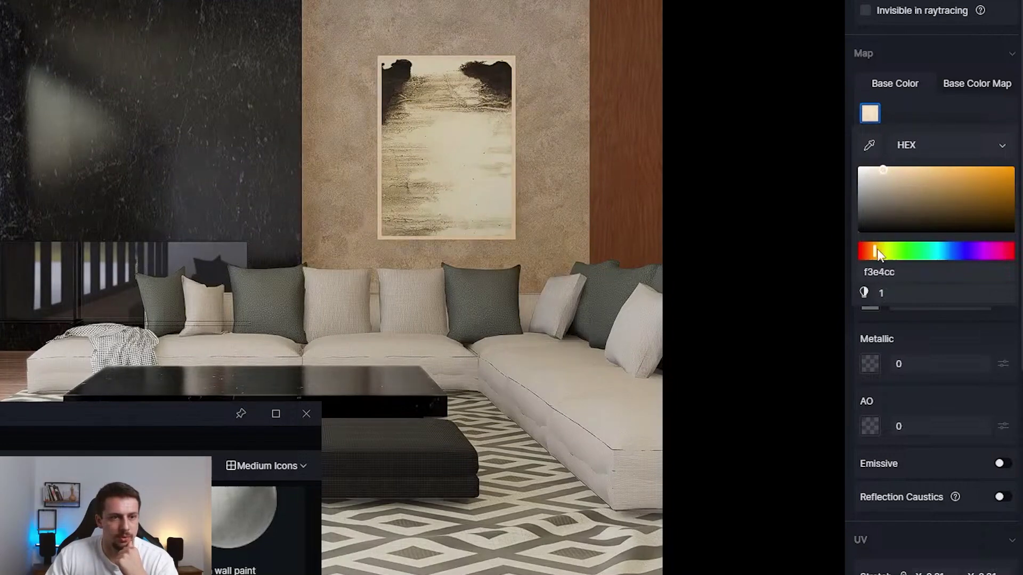
{"action": "left_click_drag", "start_coordinate": [875, 251], "coordinate": [878, 250]}
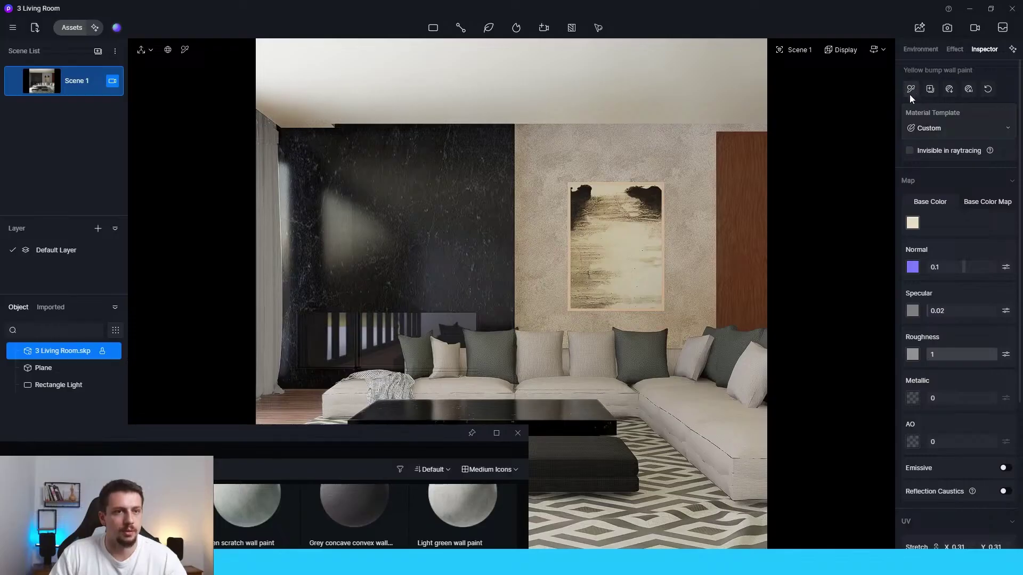
Copy the Yellow bump wall paint from the wall onto the ceiling
{"action": "left_click_drag", "start_coordinate": [909, 94], "coordinate": [597, 464]}
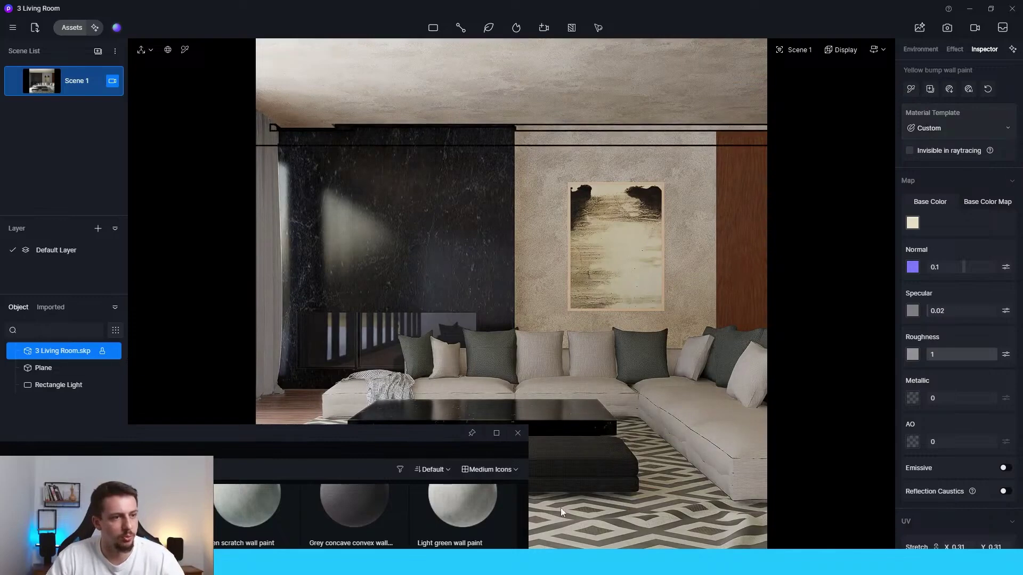
{"action": "left_click_drag", "start_coordinate": [424, 442], "coordinate": [421, 523]}
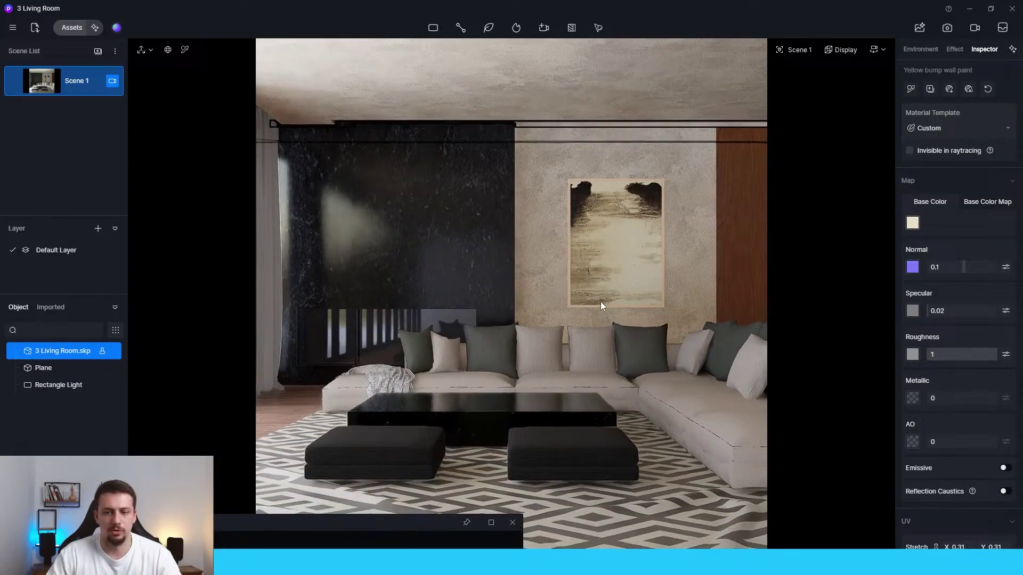
{"action": "scroll", "coordinate": [600, 302], "scroll_direction": "up", "scroll_amount": 3}
{"action": "right_click_drag", "start_coordinate": [601, 302], "coordinate": [601, 298]}
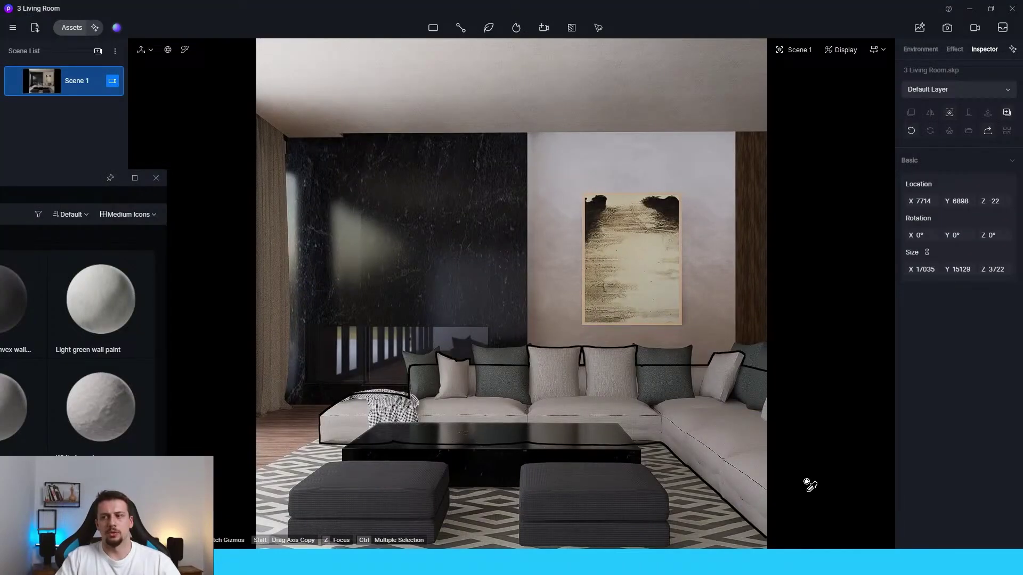
Pick the Blue and white wall paint on the artwork wall and set its base color to d9cebd
{"action": "left_click", "coordinate": [722, 203]}
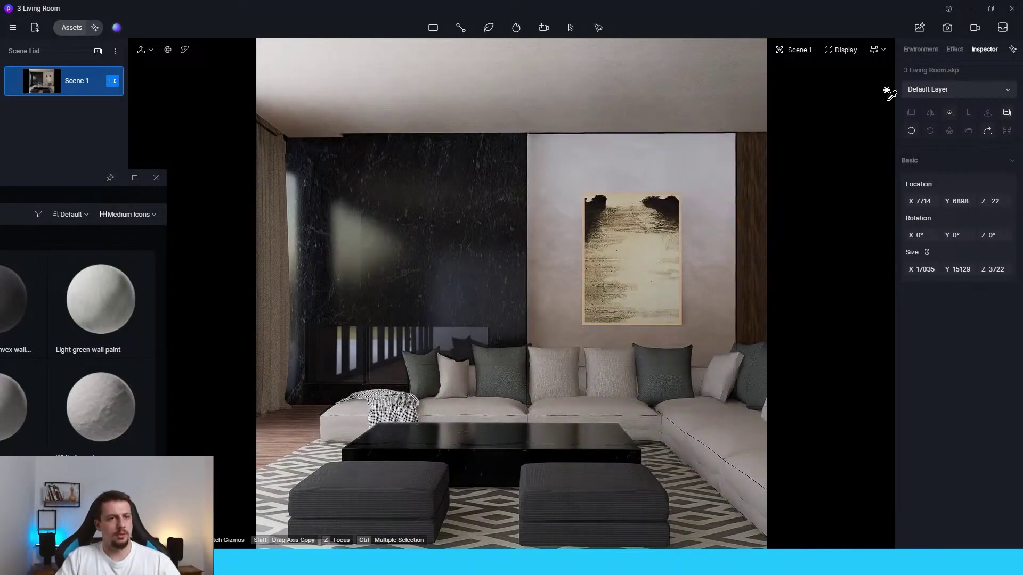
{"action": "left_click", "coordinate": [921, 49]}
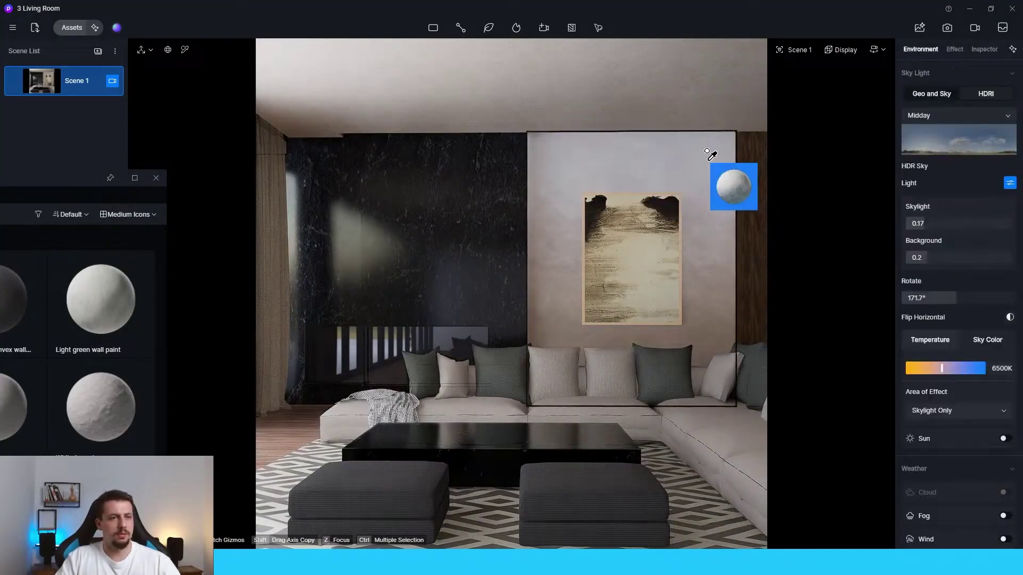
{"action": "left_click", "coordinate": [659, 178]}
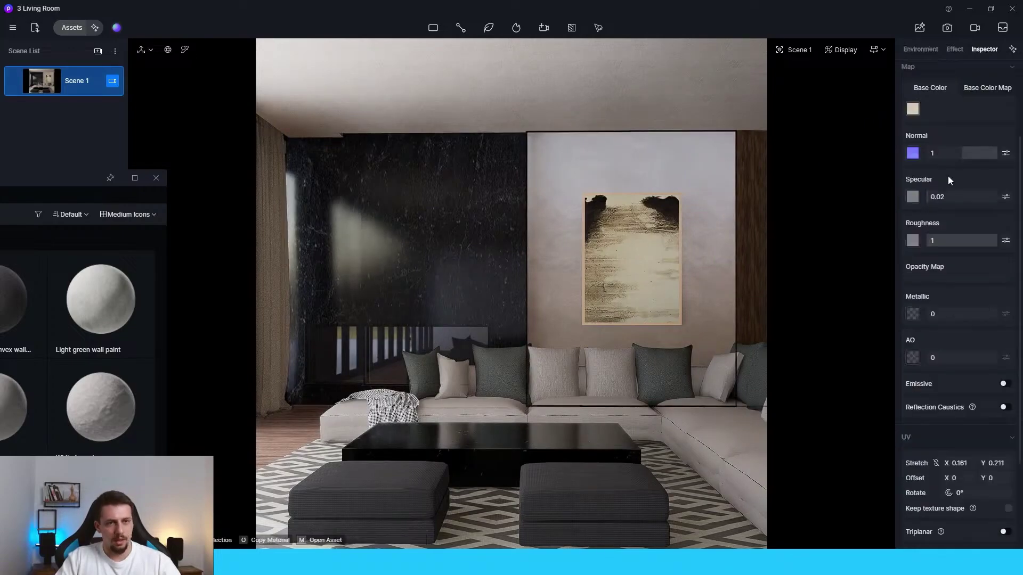
{"action": "left_click", "coordinate": [914, 110]}
{"action": "left_click_drag", "start_coordinate": [934, 154], "coordinate": [877, 165]}
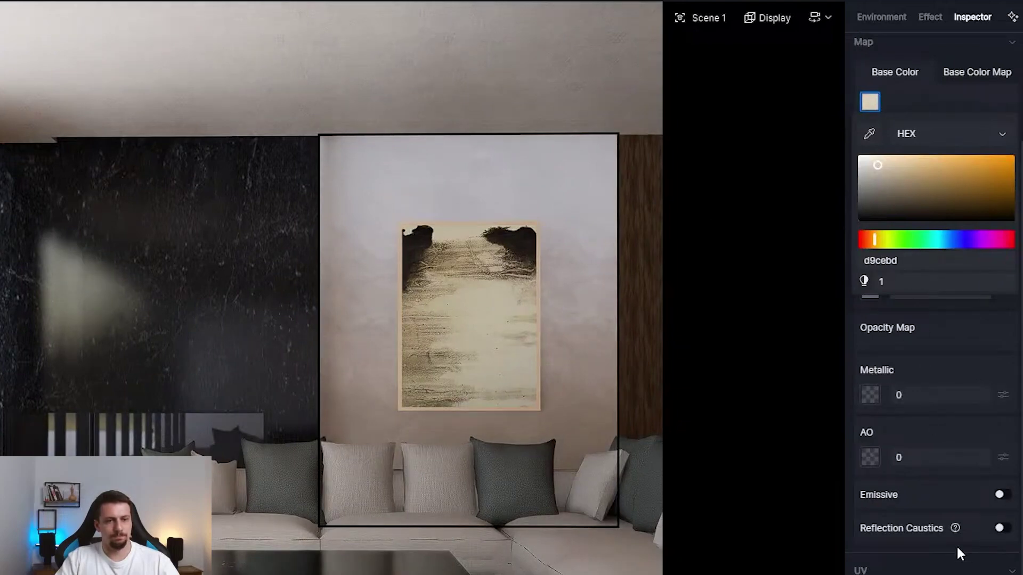
{"action": "scroll", "coordinate": [968, 569], "scroll_direction": "down", "scroll_amount": 1}
{"action": "scroll", "coordinate": [968, 570], "scroll_direction": "down", "scroll_amount": 2}
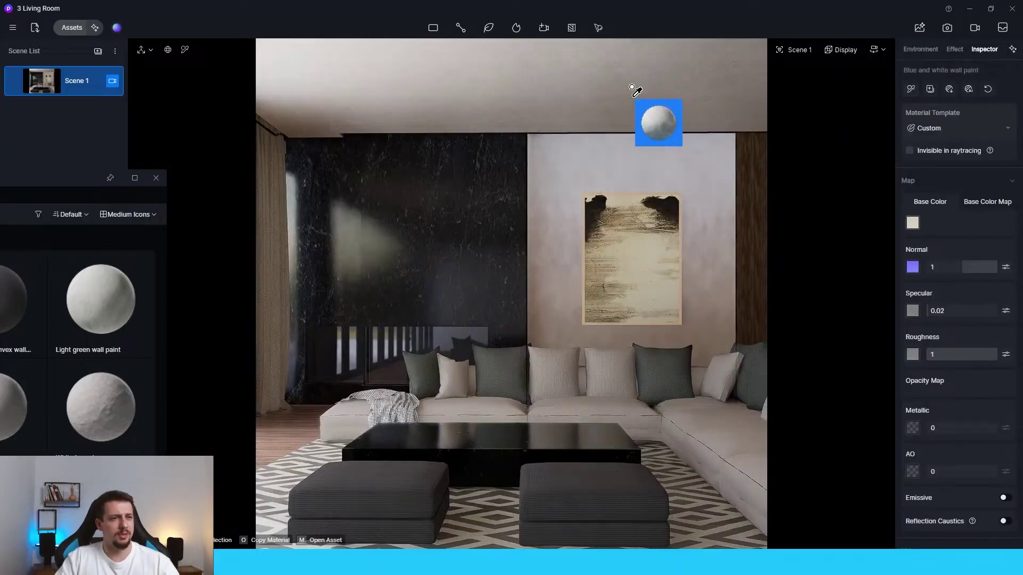
Copy the Blue and white wall paint from the artwork wall onto the ceiling
{"action": "left_click_drag", "start_coordinate": [632, 87], "coordinate": [674, 288]}
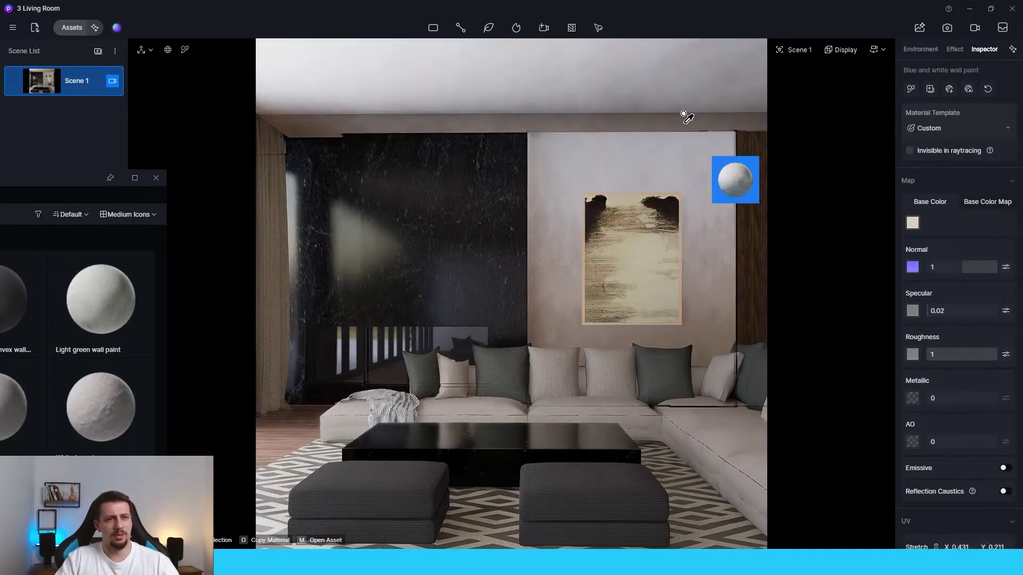
{"action": "right_click", "coordinate": [689, 90]}
{"action": "left_click", "coordinate": [911, 90]}
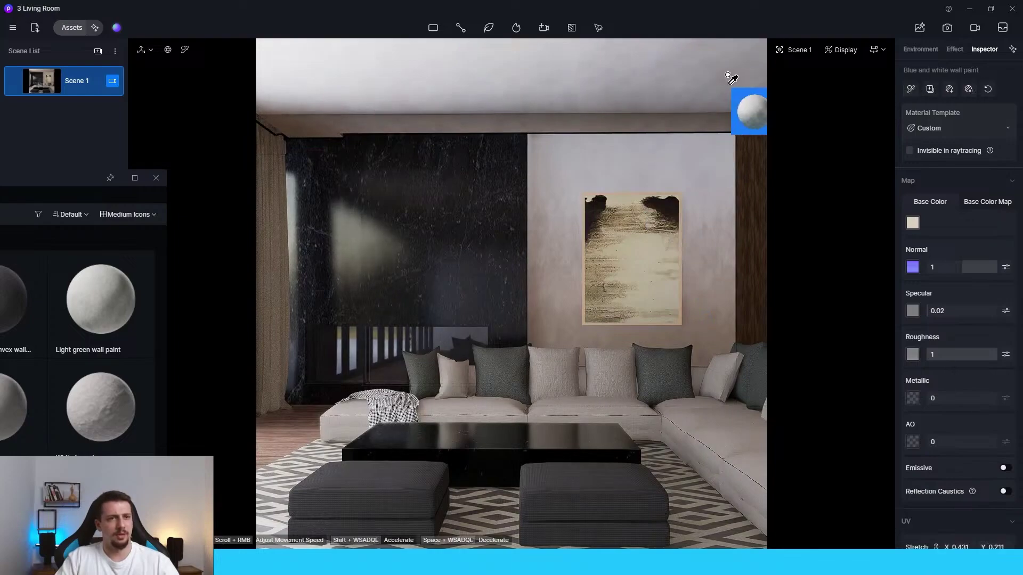
{"action": "left_click", "coordinate": [731, 79]}
Shift the wall paint's UV offset along X and set its texture rotation to 180°
{"action": "scroll", "coordinate": [936, 391], "scroll_direction": "down", "scroll_amount": 5}
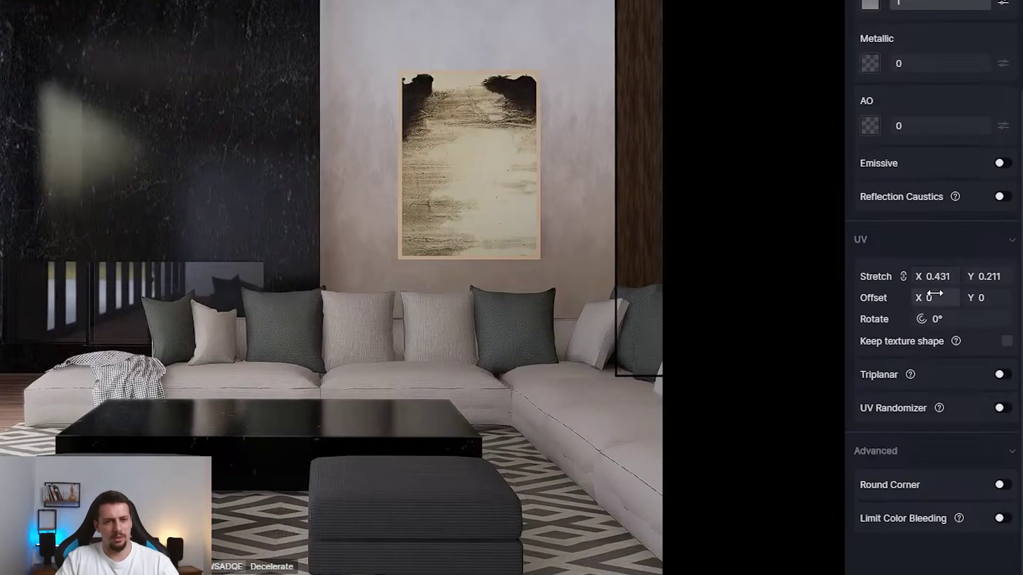
{"action": "mouse_move", "coordinate": [934, 293]}
{"action": "left_mouse_down"}
{"action": "mouse_move", "coordinate": [887, 299]}
{"action": "mouse_move", "coordinate": [923, 298]}
{"action": "left_mouse_up"}
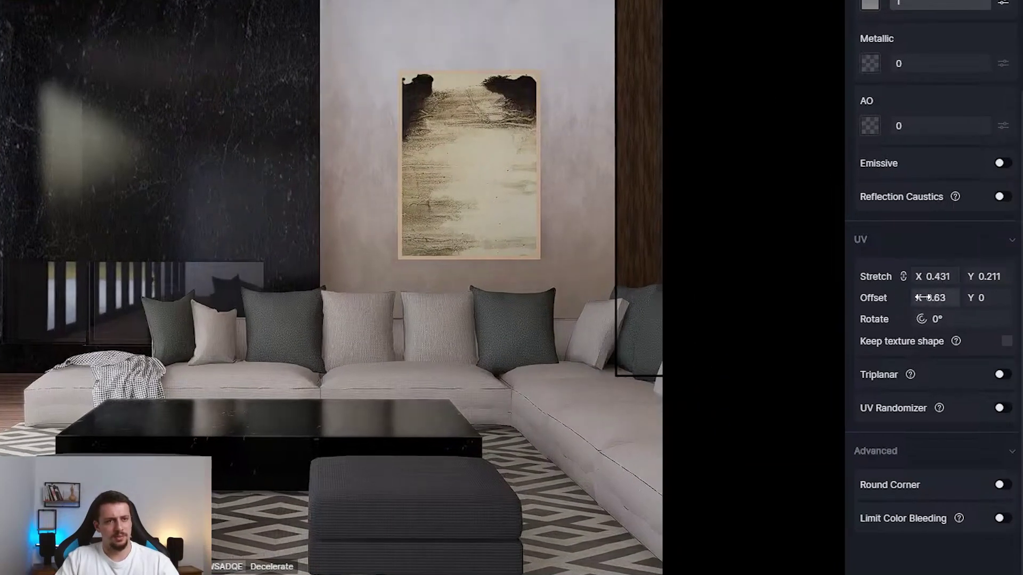
{"action": "left_click", "coordinate": [966, 322]}
{"action": "type", "text": "180"}
{"action": "key", "text": "Return"}
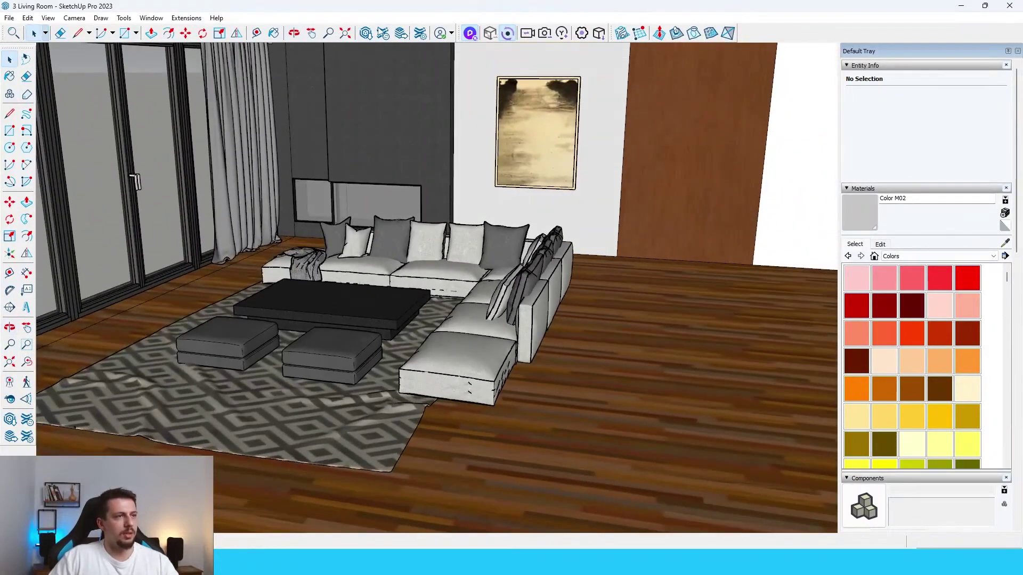
In SketchUp, load an L shape Sofa from the 3D Warehouse results for "l shaped sofa" and place it around the coffee table
{"action": "left_click", "coordinate": [365, 33]}
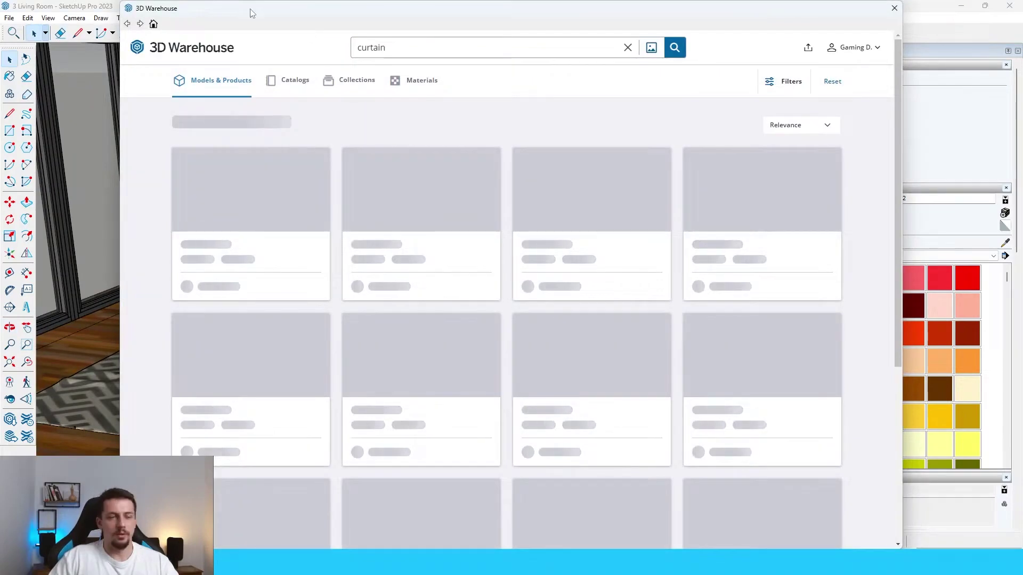
{"action": "scroll", "coordinate": [745, 284], "scroll_direction": "down", "scroll_amount": 3}
{"action": "scroll", "coordinate": [746, 284], "scroll_direction": "down", "scroll_amount": 1}
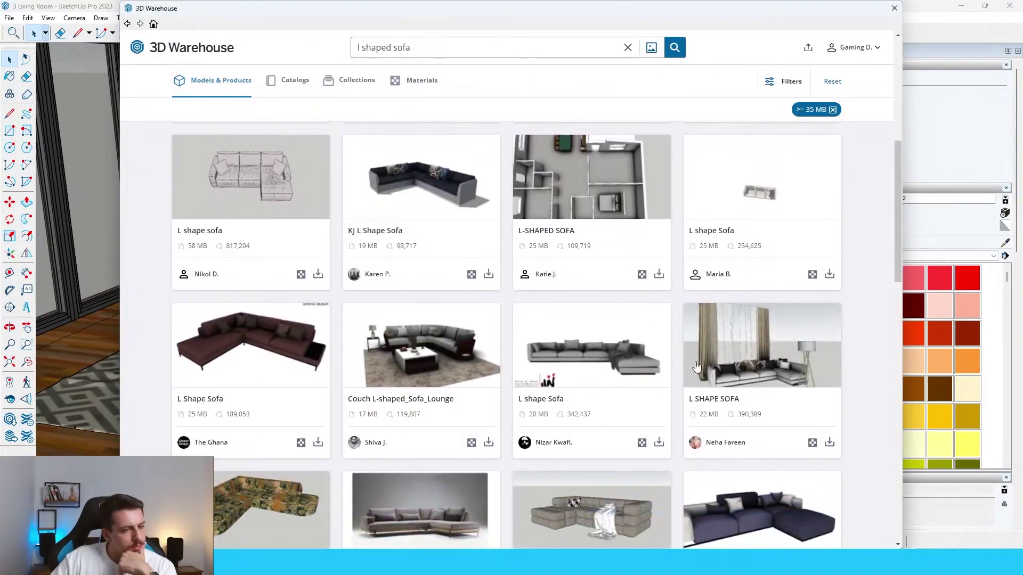
{"action": "left_click", "coordinate": [489, 310]}
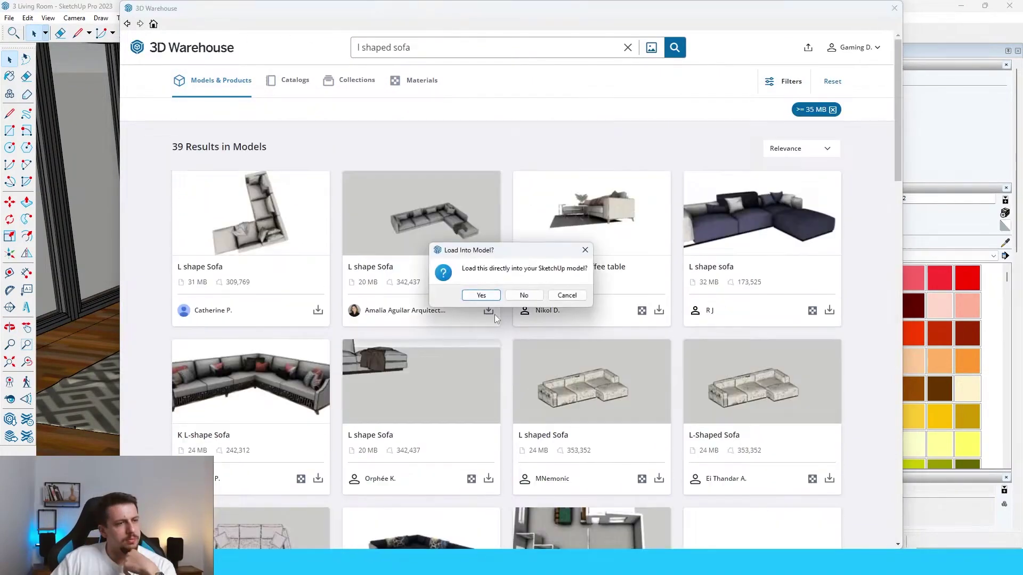
{"action": "left_click", "coordinate": [489, 293]}
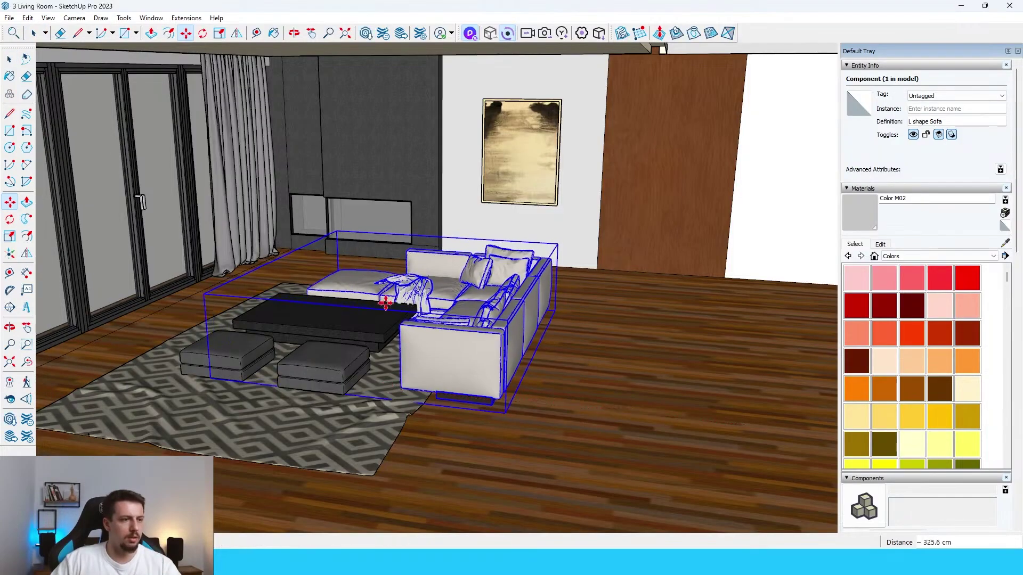
{"action": "scroll", "coordinate": [424, 334], "scroll_direction": "up", "scroll_amount": 2}
{"action": "scroll", "coordinate": [392, 331], "scroll_direction": "down", "scroll_amount": 3}
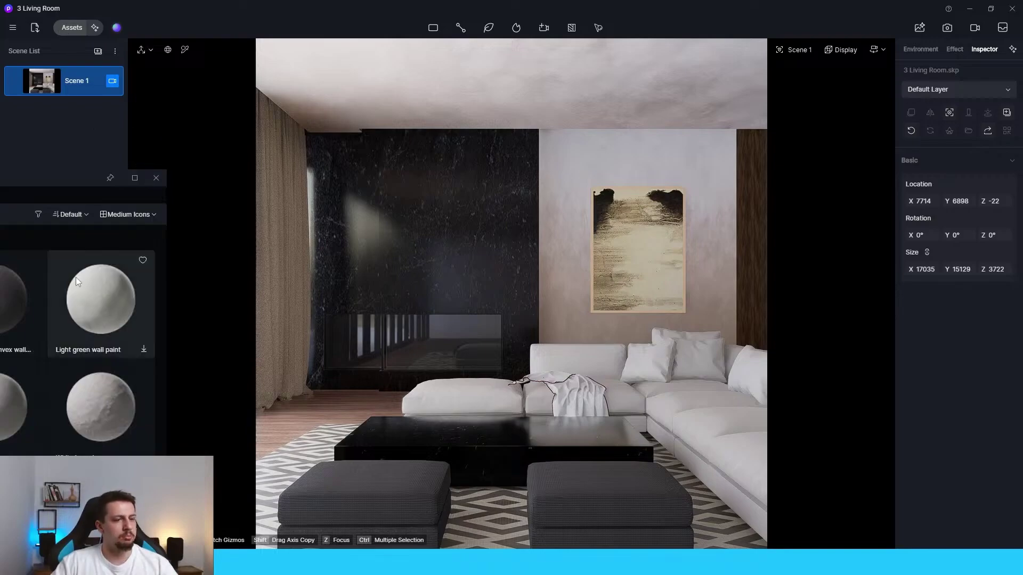
In D5 Render, find the Dark gray burlap fabric in the material library and apply it to the new sofa's cushions
{"action": "left_click_drag", "start_coordinate": [67, 182], "coordinate": [633, 68]}
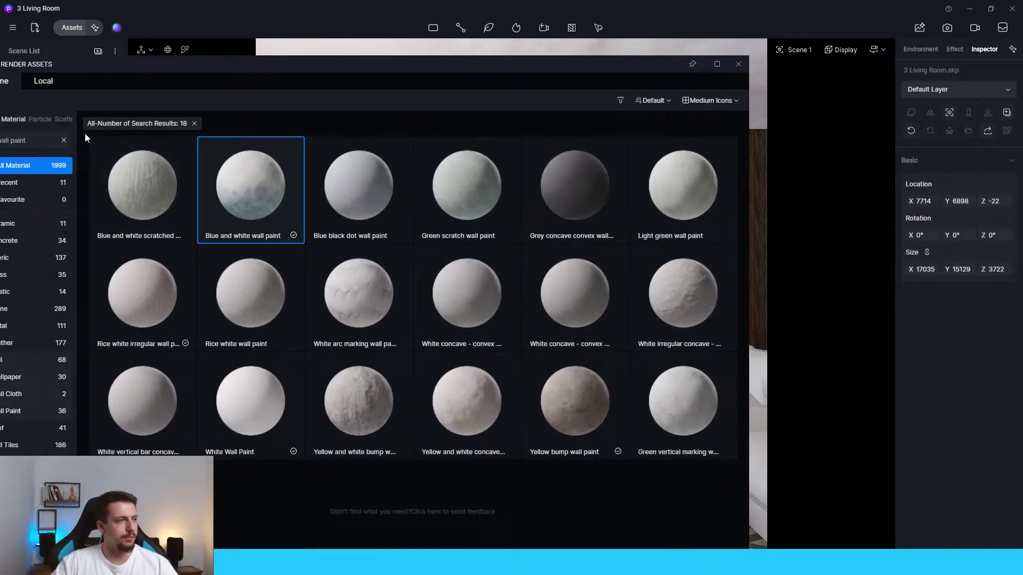
{"action": "left_click", "coordinate": [30, 142]}
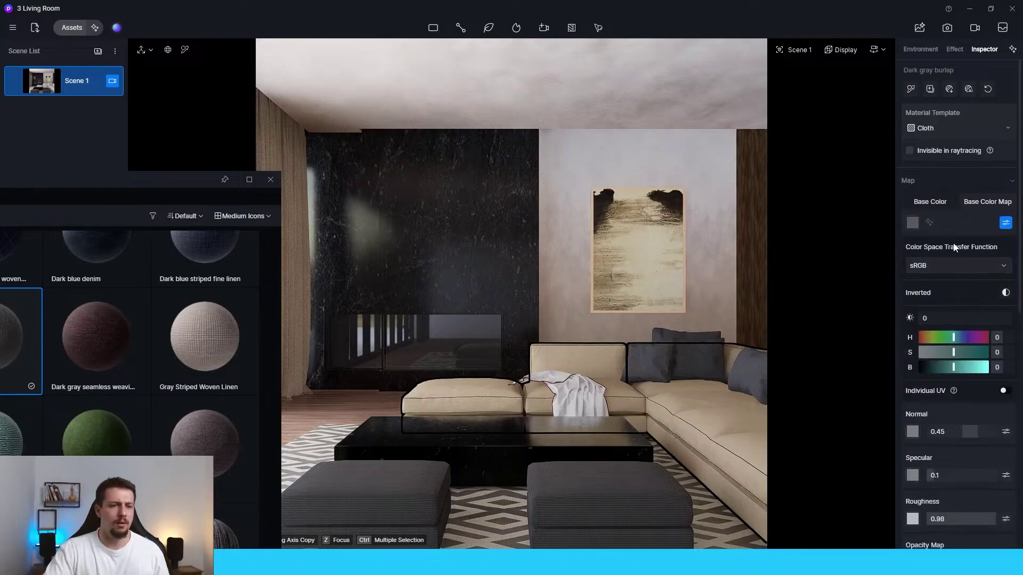
{"action": "left_click_drag", "start_coordinate": [22, 335], "coordinate": [633, 400]}
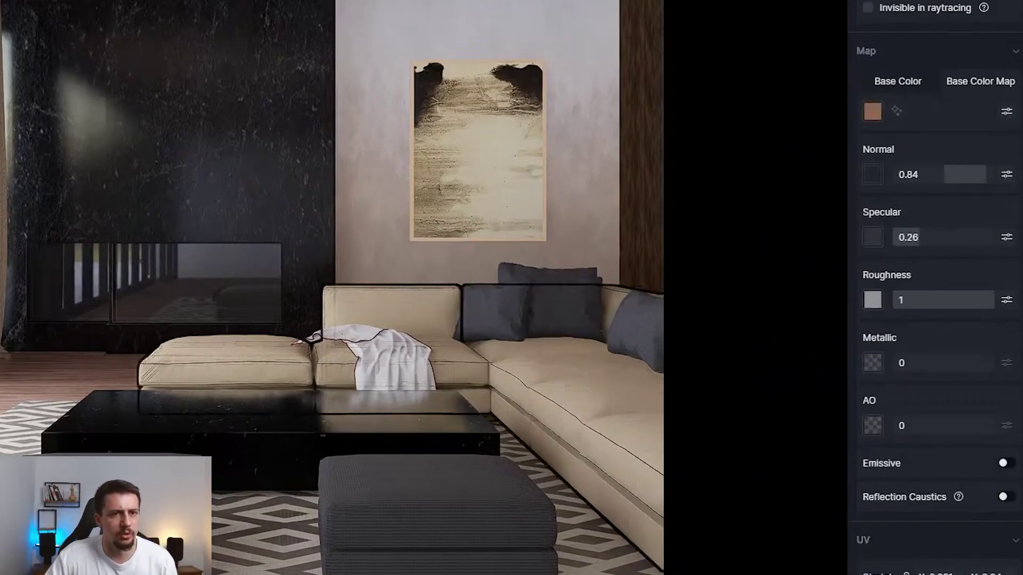
Change the sofa material's template to Cloth and tint its base color to a muted warm beige
{"action": "scroll", "coordinate": [922, 206], "scroll_direction": "up", "scroll_amount": 5}
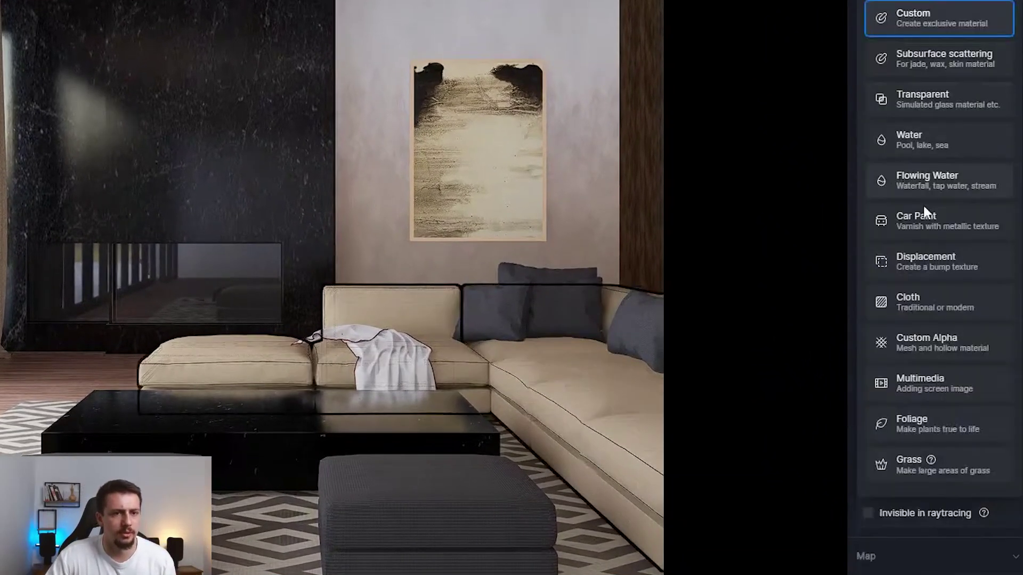
{"action": "left_click", "coordinate": [934, 299]}
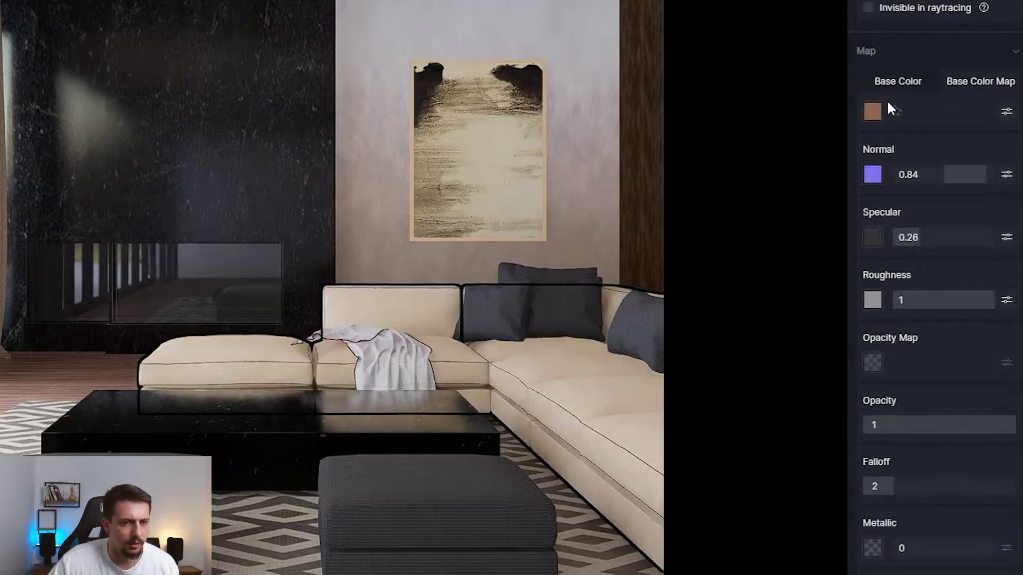
{"action": "left_click", "coordinate": [873, 111]}
{"action": "left_click", "coordinate": [885, 181]}
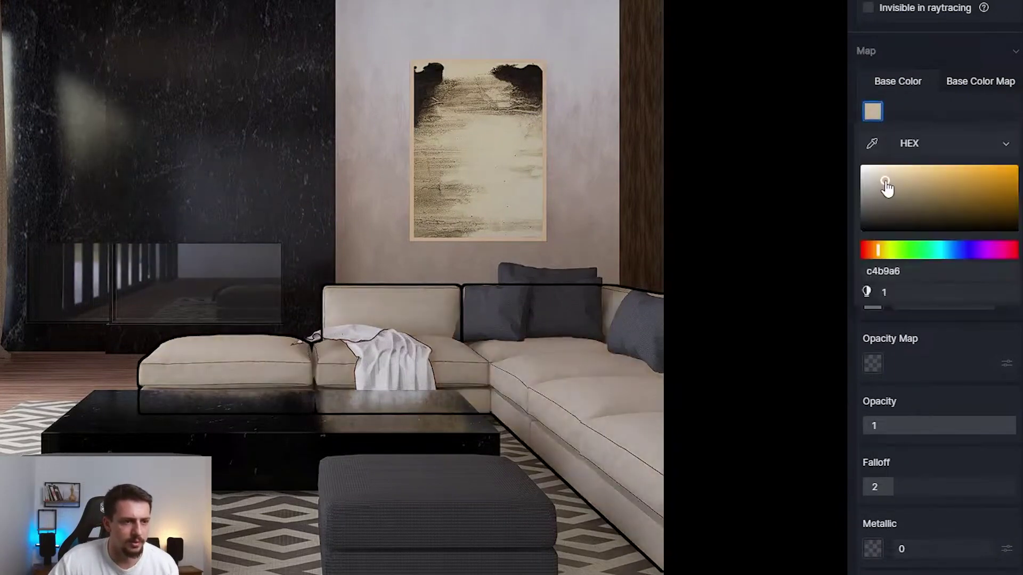
{"action": "left_click_drag", "start_coordinate": [885, 182], "coordinate": [896, 187]}
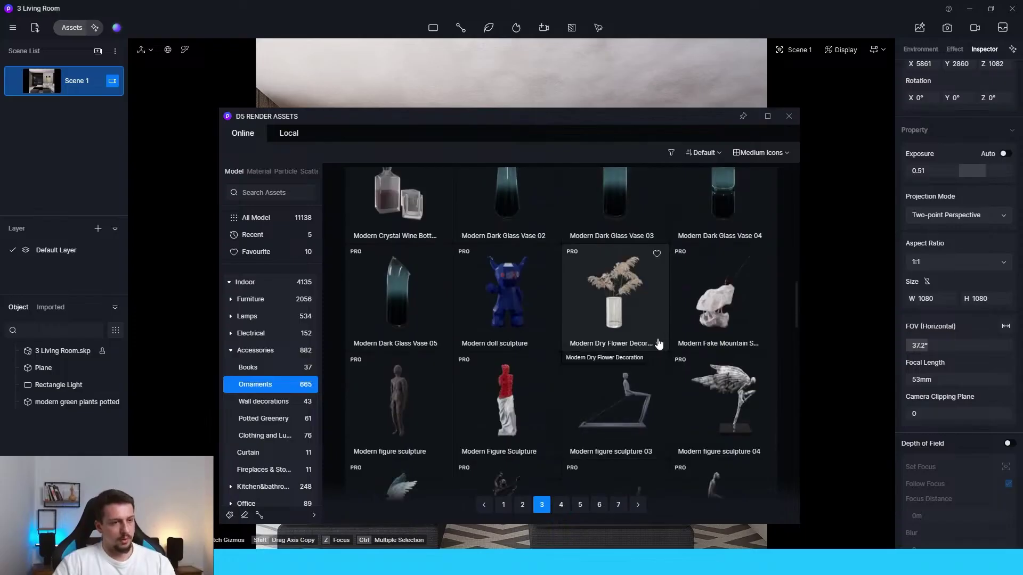
Place the Modern Dry Flower Decoration behind the sofa near the black marble wall and enlarge it
{"action": "left_click", "coordinate": [659, 344]}
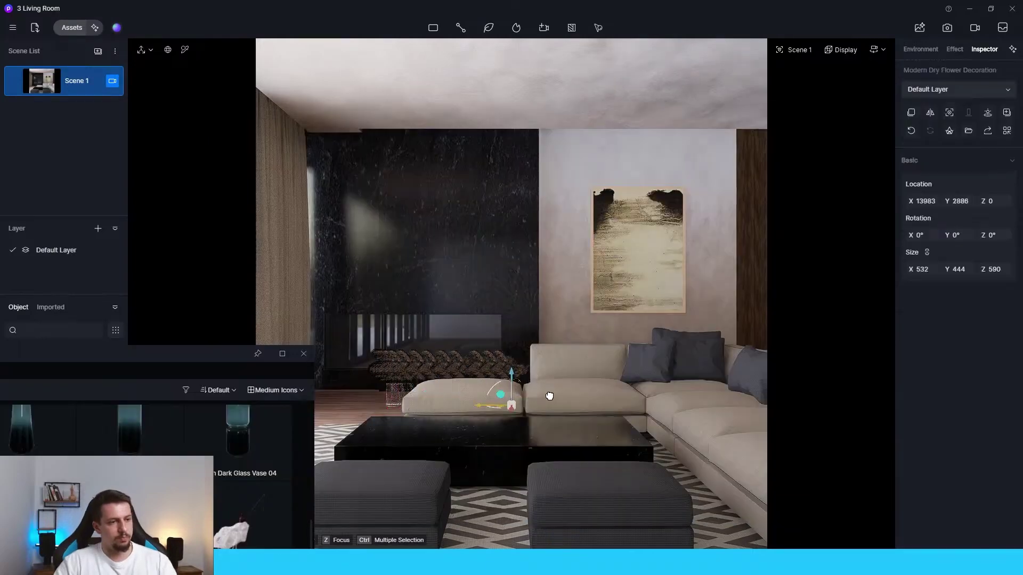
{"action": "left_click", "coordinate": [554, 405]}
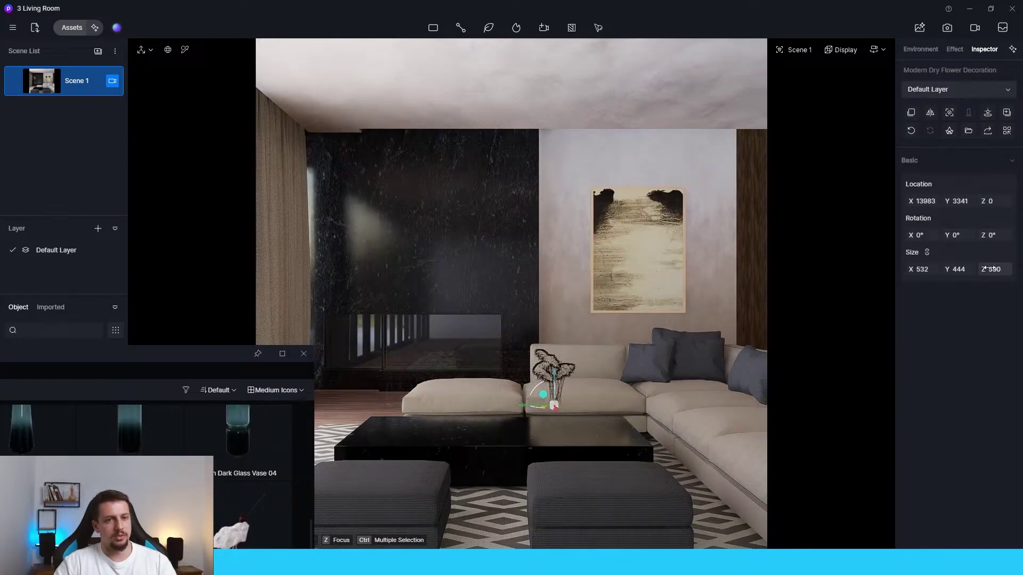
{"action": "left_click_drag", "start_coordinate": [989, 267], "coordinate": [1019, 268]}
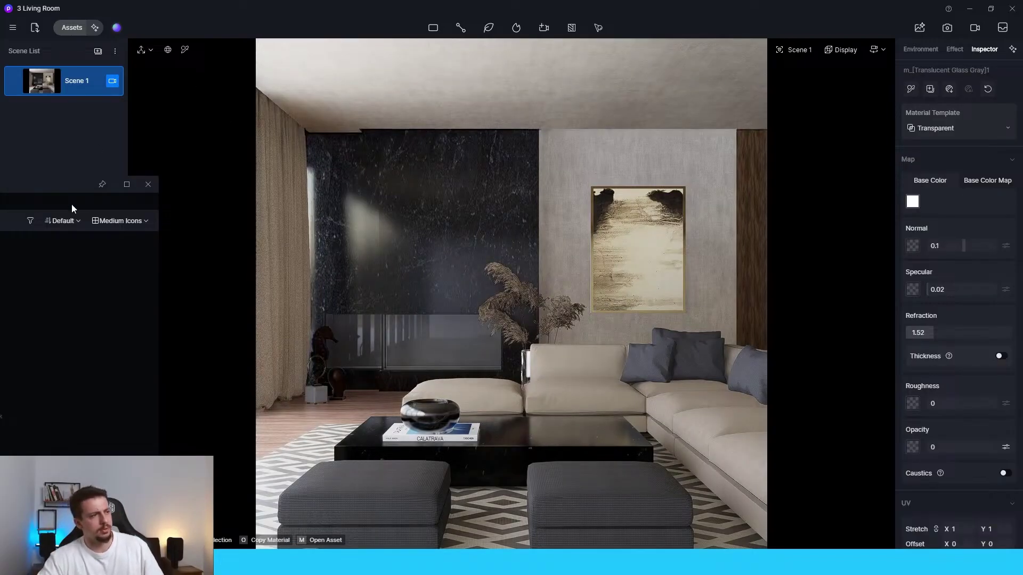
Close the asset library and raise the intensity of the Rectangle Light at the window
{"action": "left_click", "coordinate": [148, 185]}
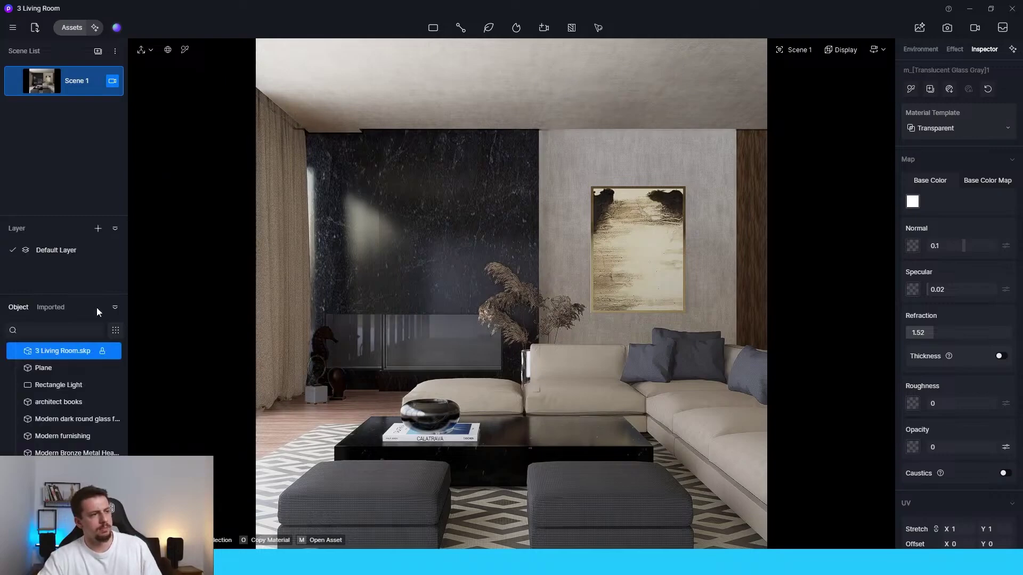
{"action": "left_click", "coordinate": [68, 372]}
{"action": "left_click", "coordinate": [64, 385]}
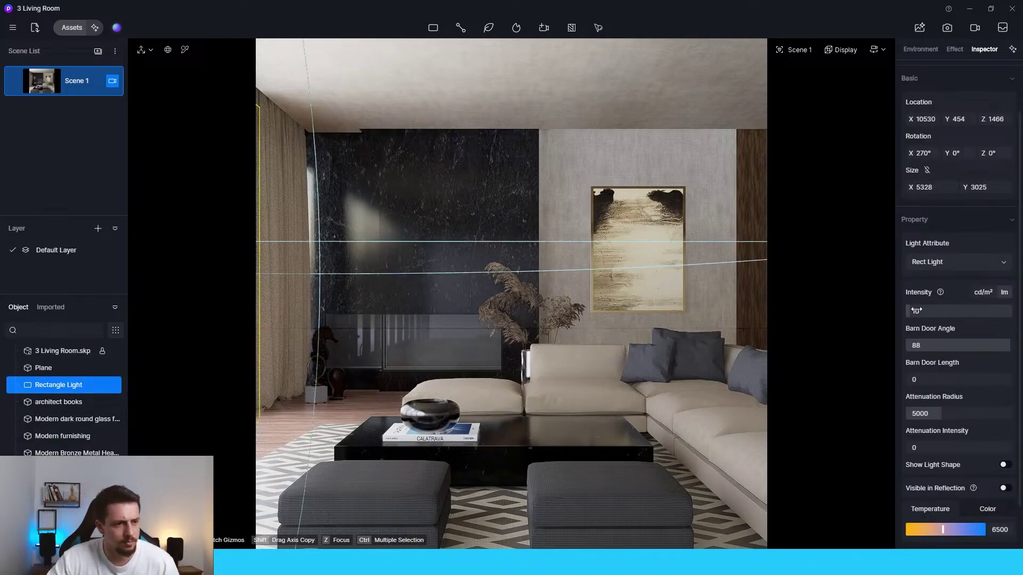
{"action": "left_click_drag", "start_coordinate": [916, 311], "coordinate": [933, 310]}
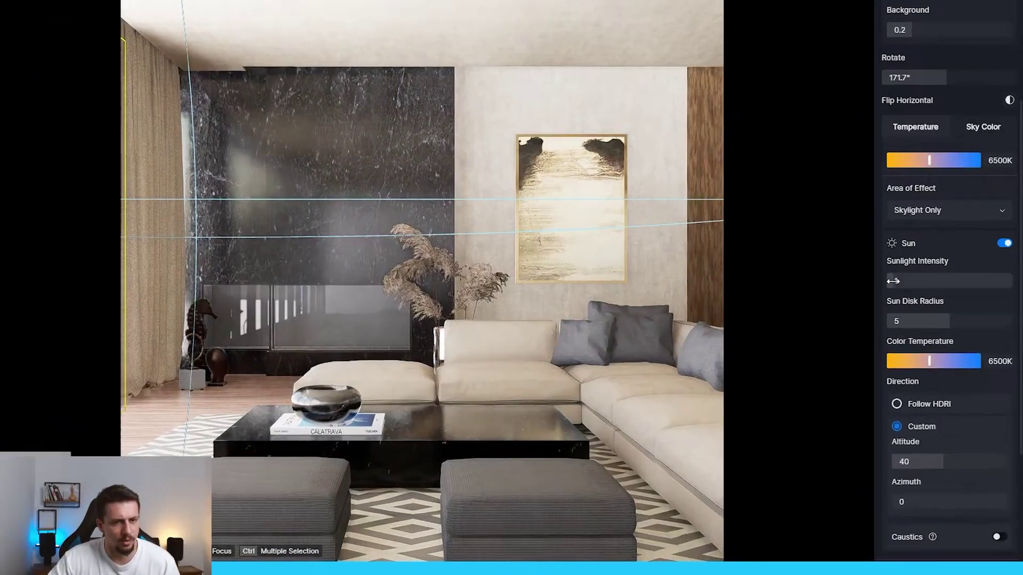
Set the sunlight intensity to 0.05 and adjust the sun's custom altitude
{"action": "left_click", "coordinate": [920, 312]}
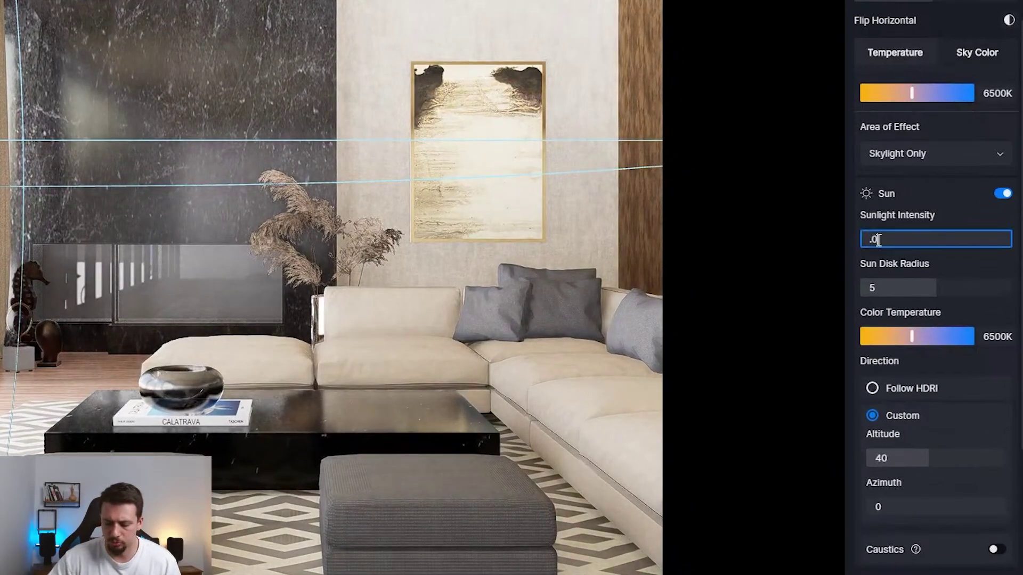
{"action": "key", "text": "Return"}
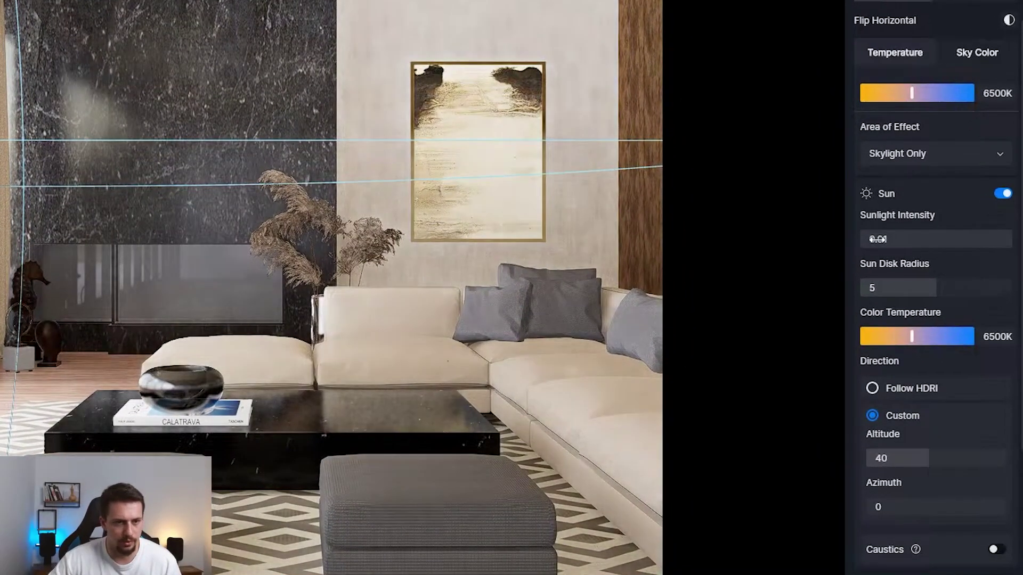
{"action": "left_click", "coordinate": [879, 240]}
{"action": "type", "text": "."}
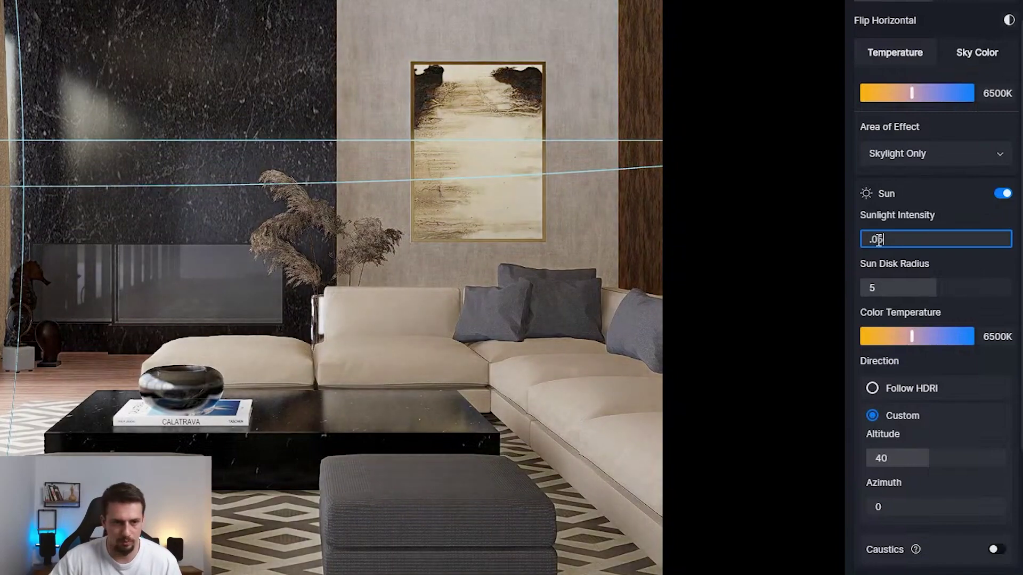
{"action": "type", "text": "05"}
{"action": "key", "text": "Return"}
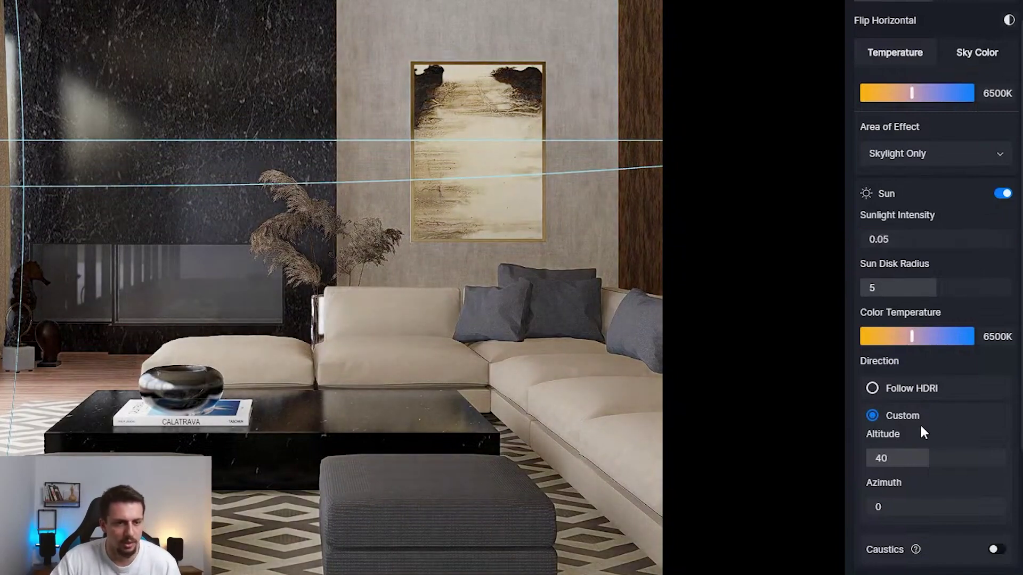
{"action": "left_click_drag", "start_coordinate": [904, 459], "coordinate": [959, 462]}
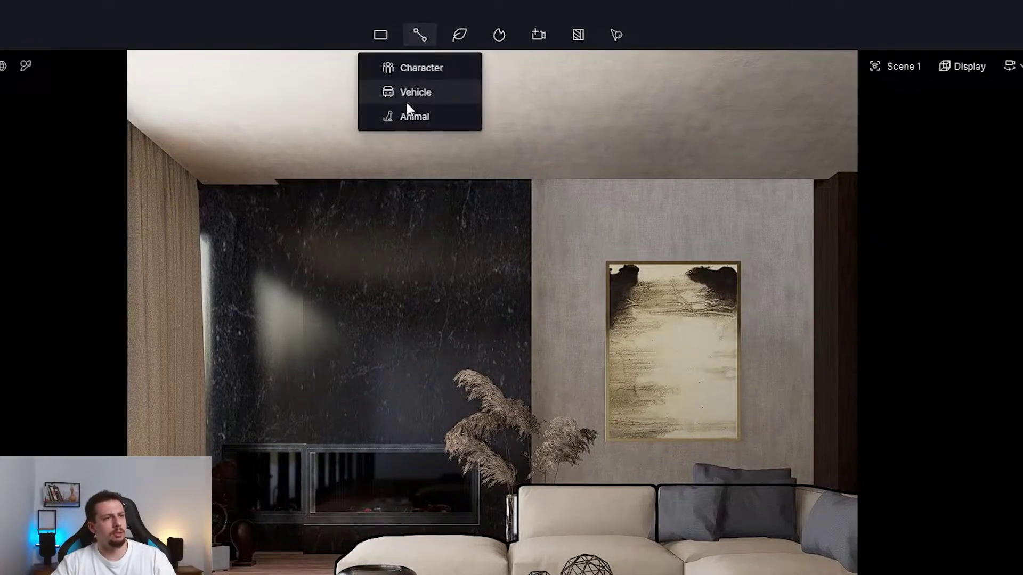
Add a rectangle light at the ceiling edge above the back wall, level with the ceiling and sized 300 by 4617
{"action": "left_click", "coordinate": [509, 32]}
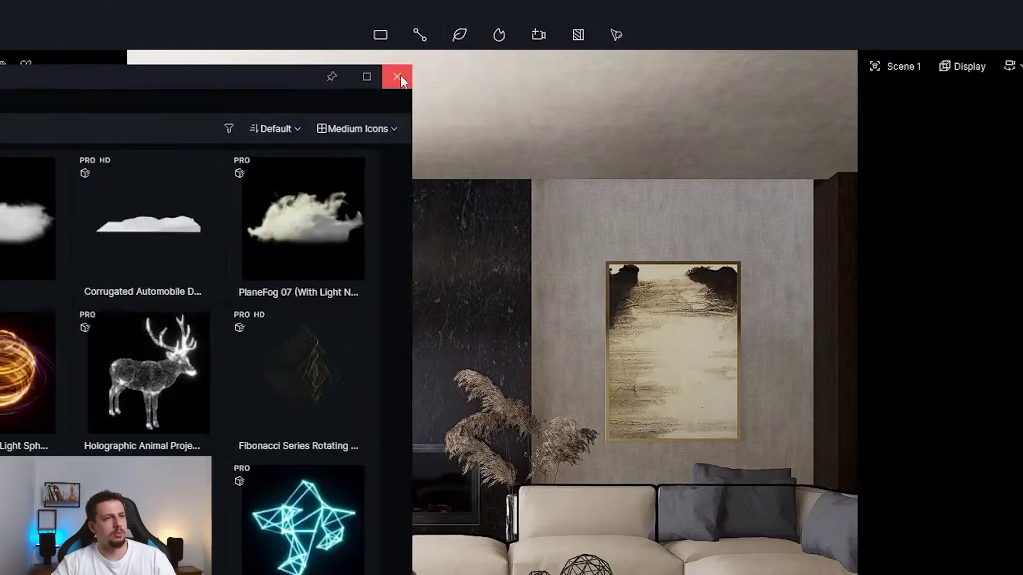
{"action": "left_click", "coordinate": [399, 76]}
{"action": "left_click", "coordinate": [391, 38]}
{"action": "left_click", "coordinate": [392, 142]}
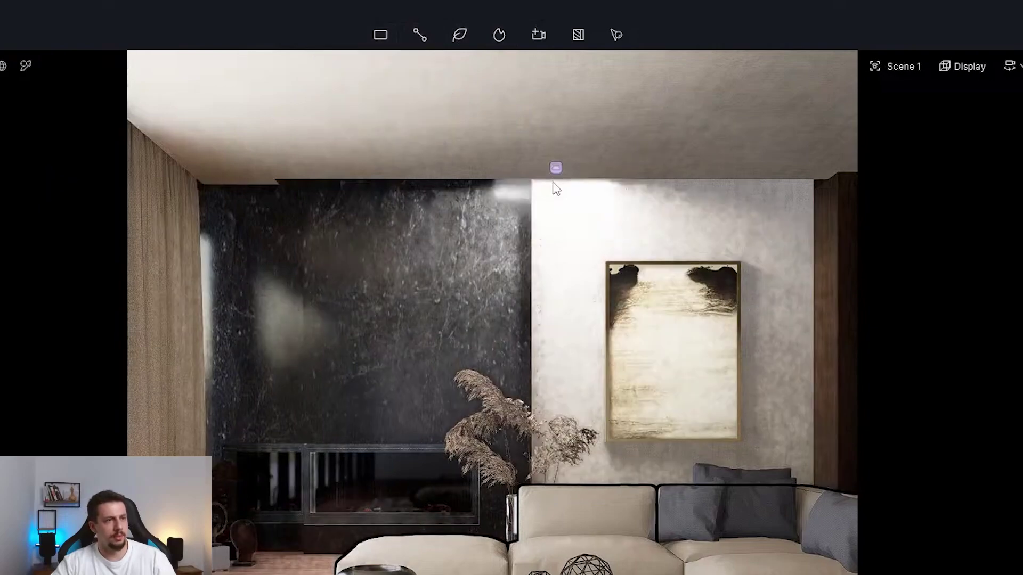
{"action": "left_click", "coordinate": [552, 178]}
{"action": "left_click_drag", "start_coordinate": [554, 170], "coordinate": [552, 179]}
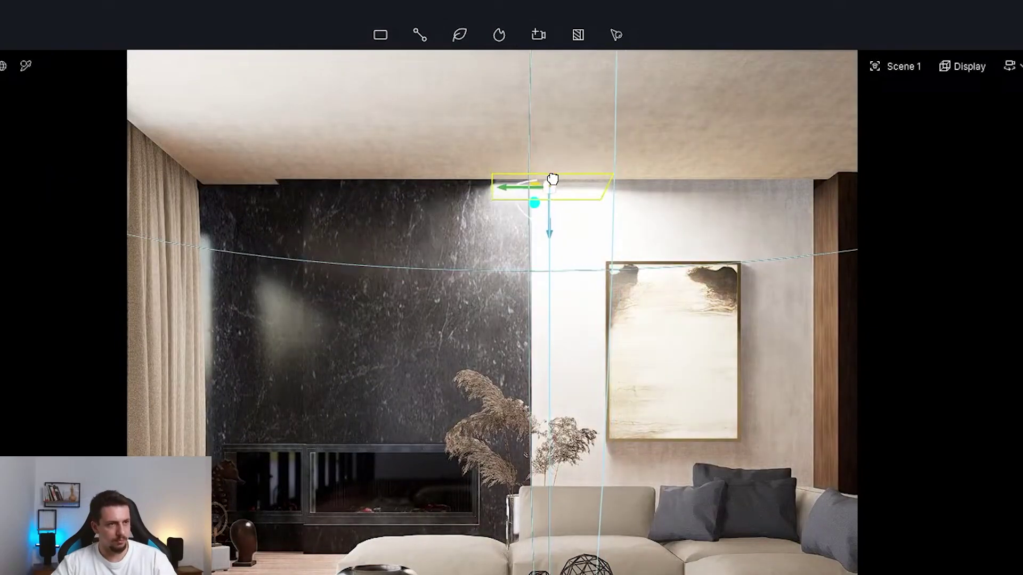
{"action": "left_click_drag", "start_coordinate": [549, 228], "coordinate": [550, 218]}
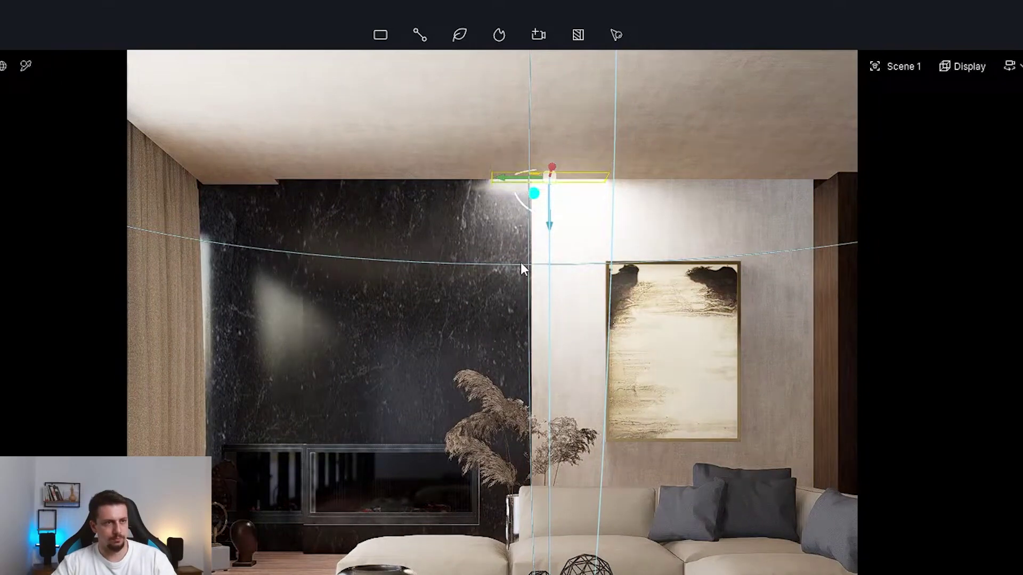
{"action": "mouse_move", "coordinate": [1022, 245]}
{"action": "left_mouse_down"}
{"action": "mouse_move", "coordinate": [642, 245]}
{"action": "mouse_move", "coordinate": [1022, 245]}
{"action": "left_mouse_up"}
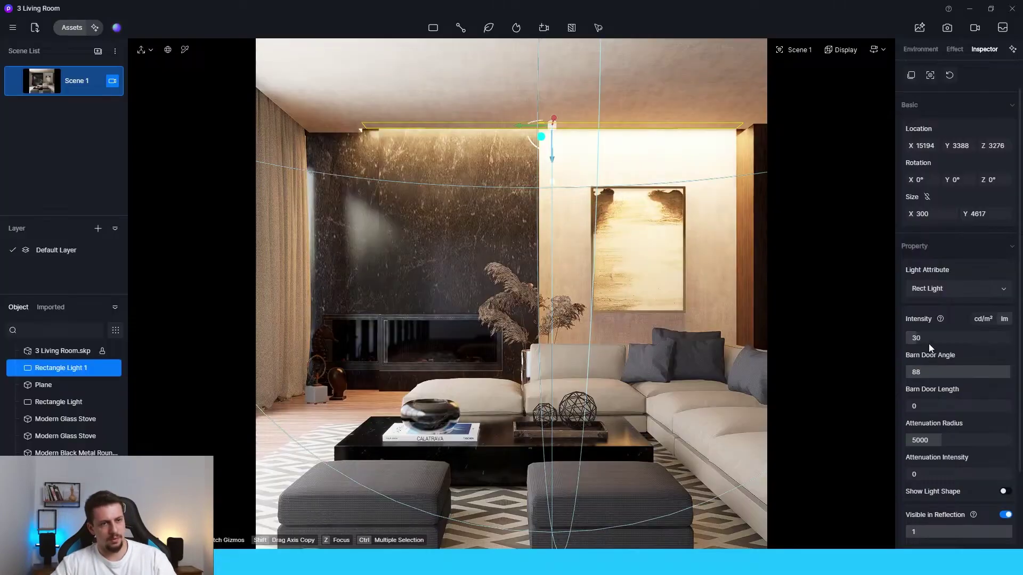
Set the ceiling light's intensity to 15 lm and move it toward the back wall to X 15309
{"action": "left_click", "coordinate": [929, 338]}
{"action": "type", "text": "15"}
{"action": "key", "text": "Return"}
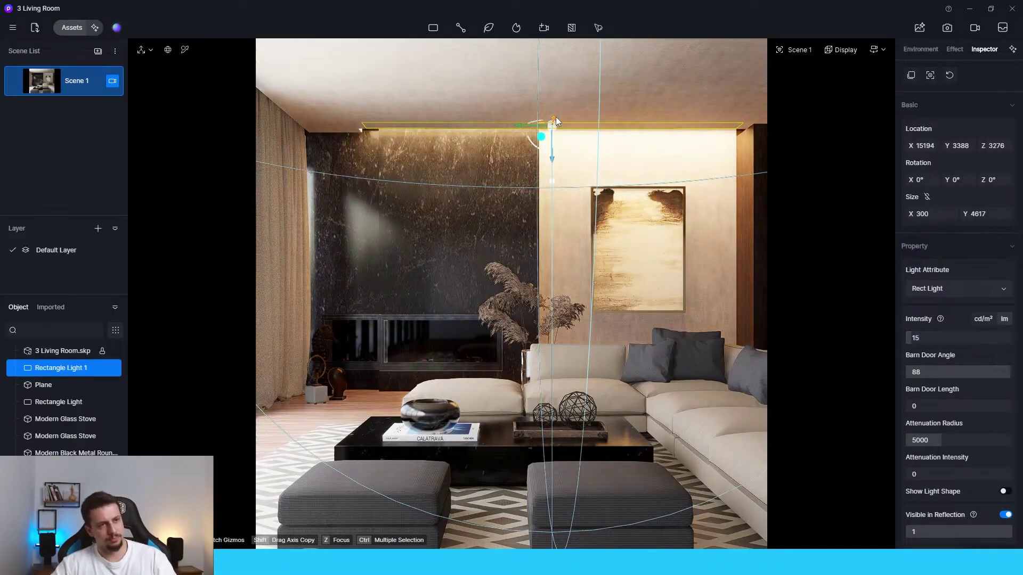
{"action": "left_click_drag", "start_coordinate": [553, 118], "coordinate": [551, 113]}
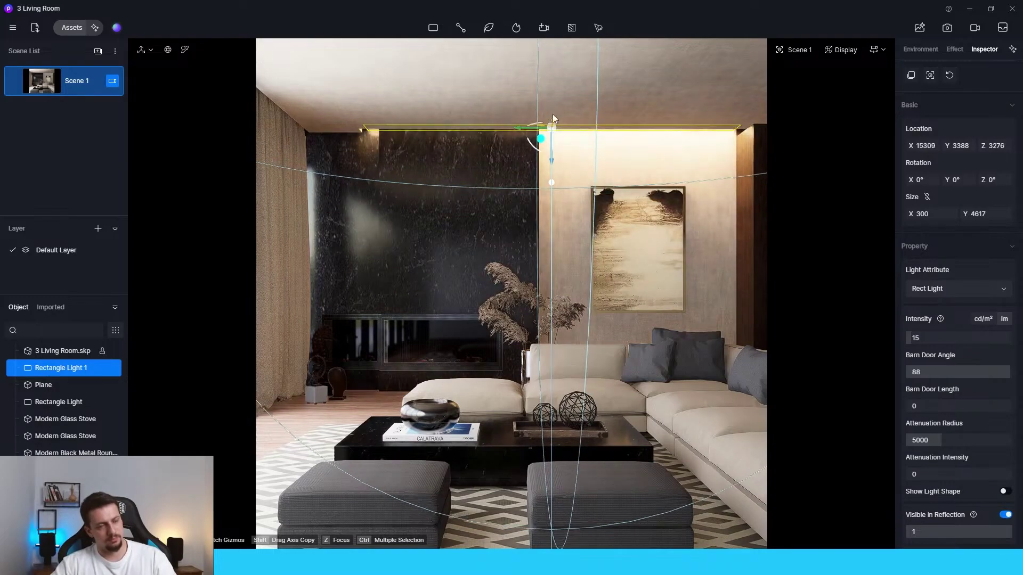
Reselect the rectangle light along the ceiling edge and set its intensity to 8 lm
{"action": "left_click", "coordinate": [717, 327]}
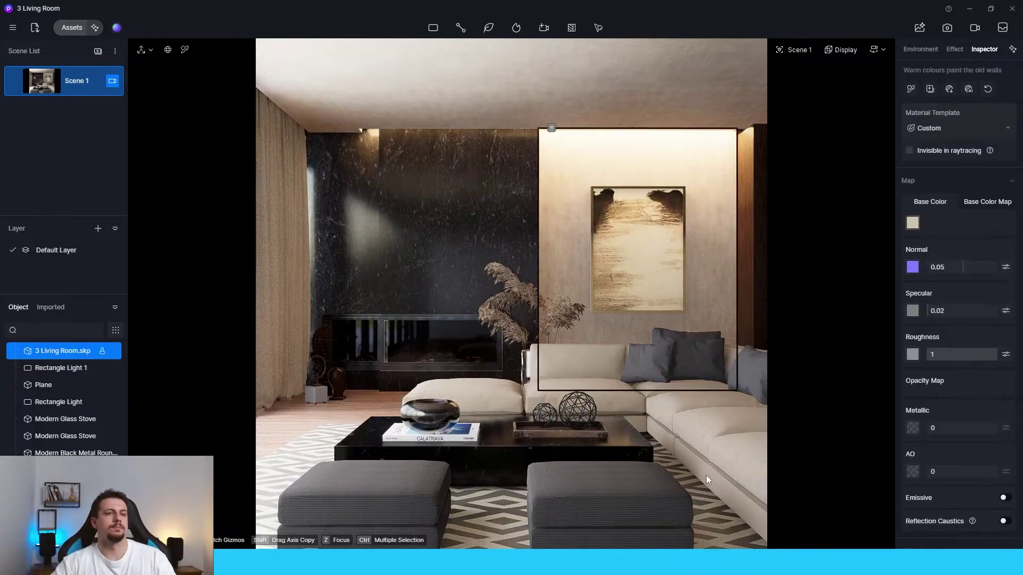
{"action": "left_click", "coordinate": [552, 129]}
{"action": "double_click", "coordinate": [933, 339]}
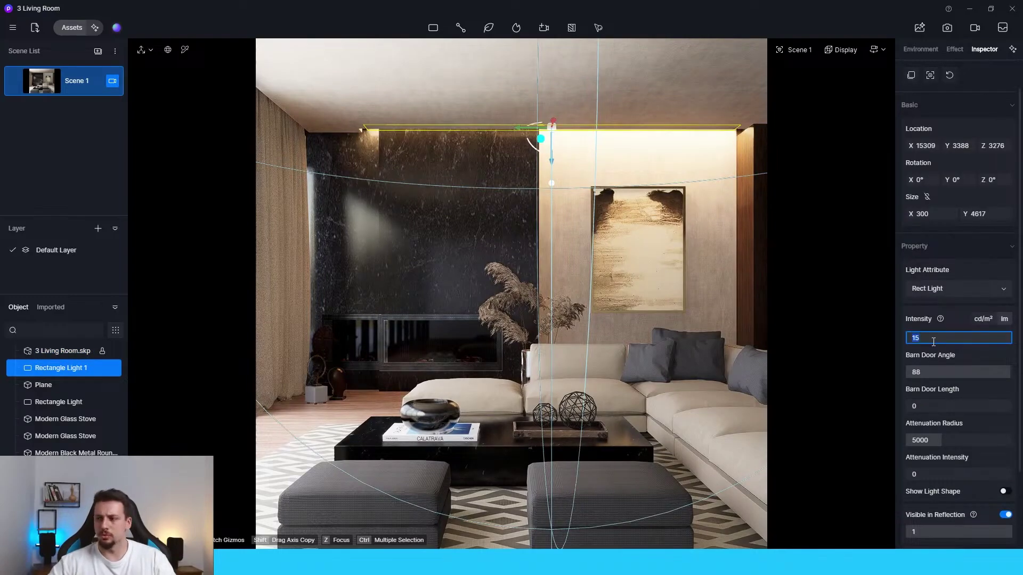
{"action": "type", "text": "8"}
{"action": "key", "text": "Return"}
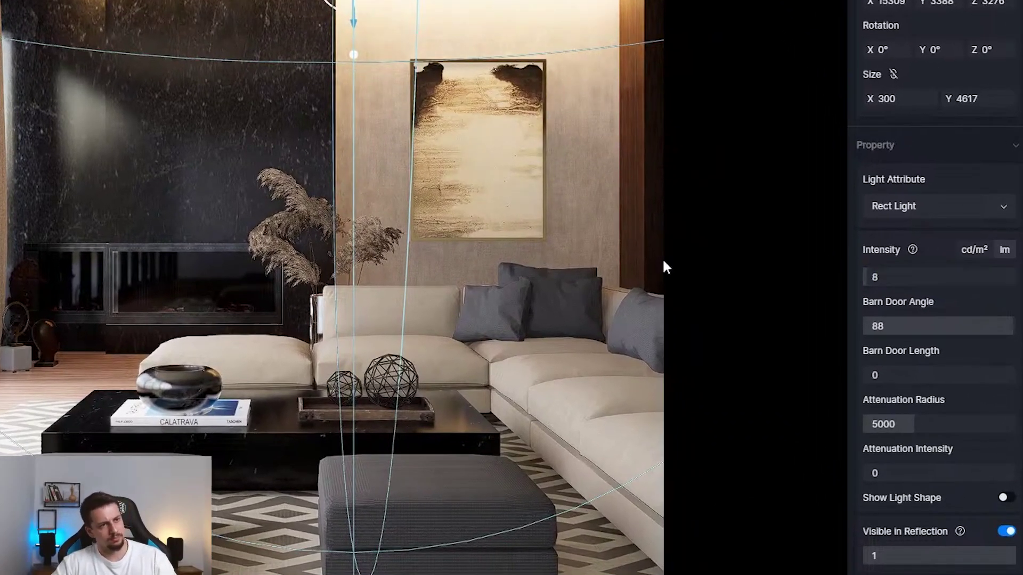
{"action": "left_click", "coordinate": [691, 341]}
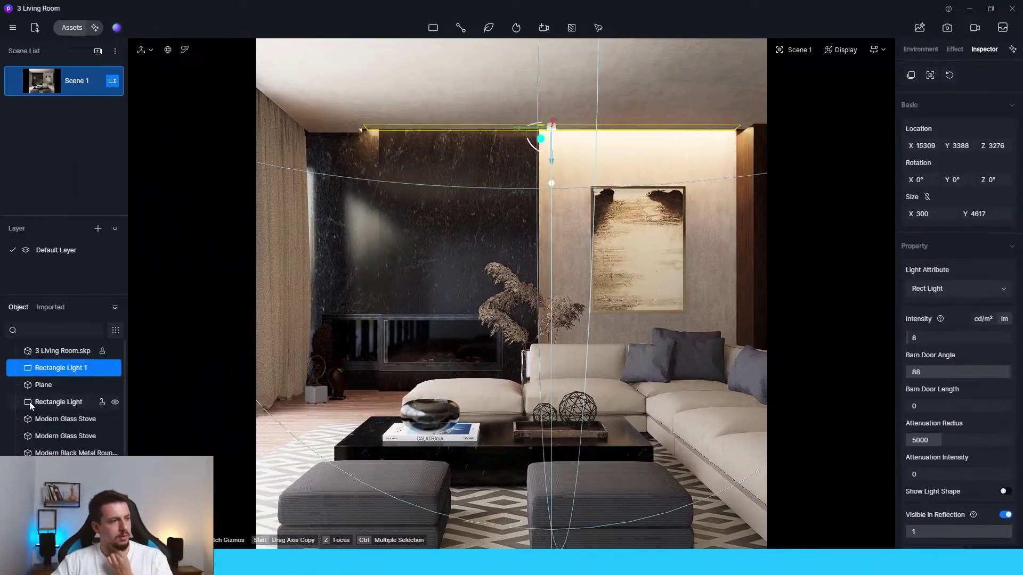
Set the window rectangle light's intensity to 27 lm and its attenuation radius to 13575
{"action": "left_click", "coordinate": [30, 403]}
{"action": "left_click_drag", "start_coordinate": [915, 338], "coordinate": [946, 340]}
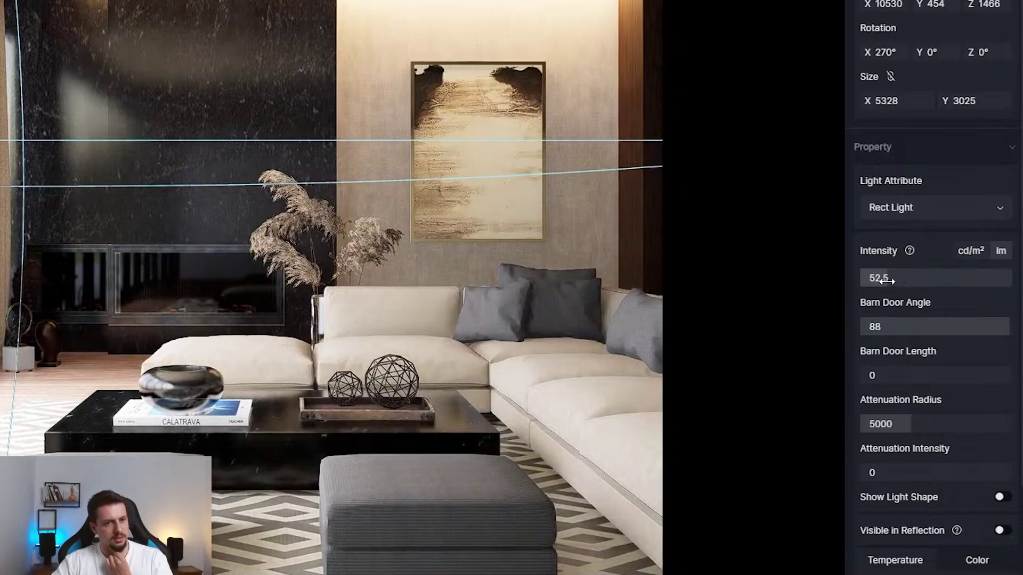
{"action": "left_click_drag", "start_coordinate": [912, 424], "coordinate": [997, 404]}
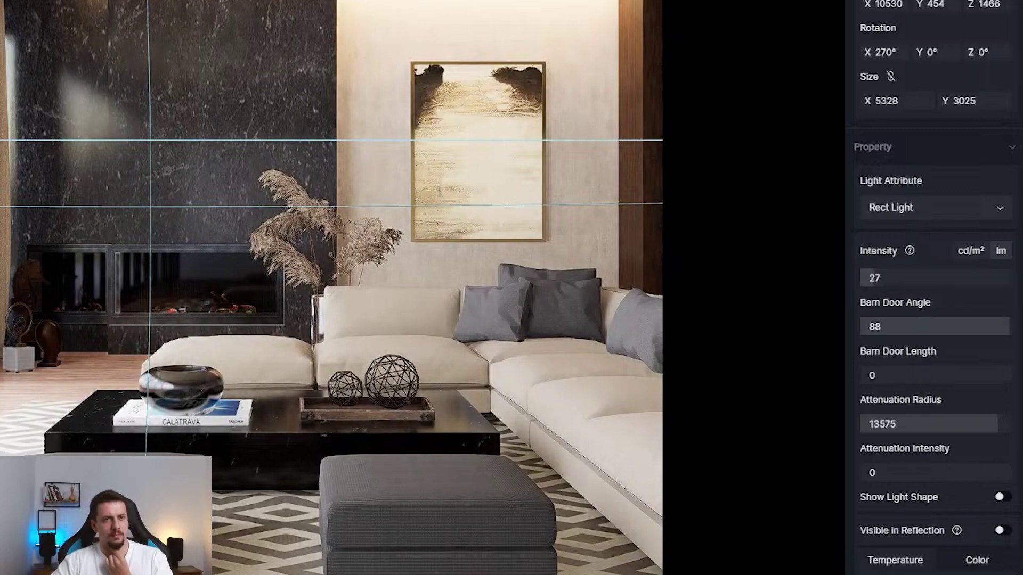
Set the post-processing exposure to 0.48 and raise the skylight intensity to 0.35
{"action": "scroll", "coordinate": [916, 213], "scroll_direction": "down", "scroll_amount": 10}
{"action": "mouse_move", "coordinate": [969, 114]}
{"action": "left_mouse_down"}
{"action": "mouse_move", "coordinate": [935, 114]}
{"action": "mouse_move", "coordinate": [970, 118]}
{"action": "left_mouse_up"}
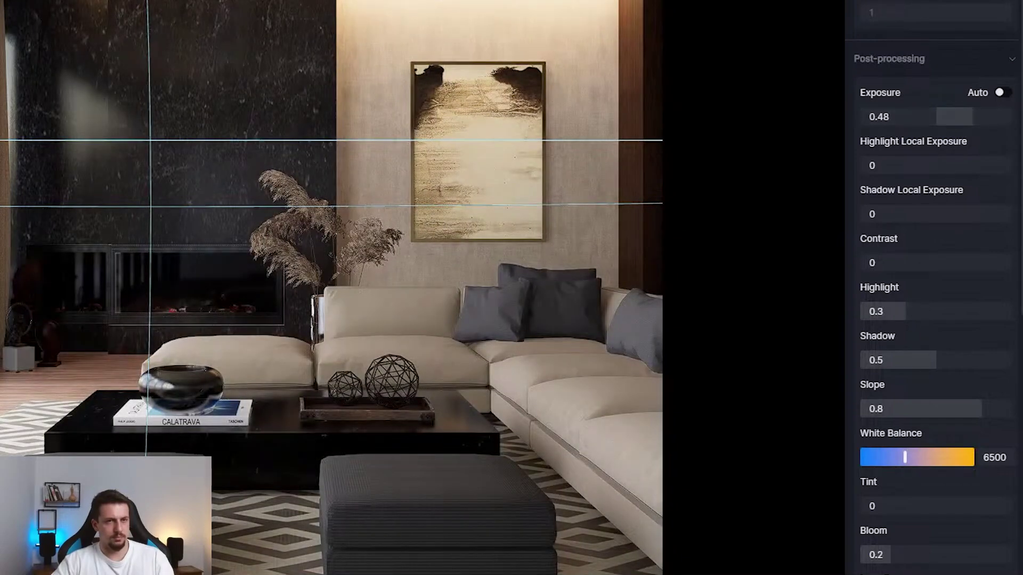
{"action": "scroll", "coordinate": [933, 288], "scroll_direction": "up", "scroll_amount": 6}
{"action": "scroll", "coordinate": [932, 287], "scroll_direction": "up", "scroll_amount": 4}
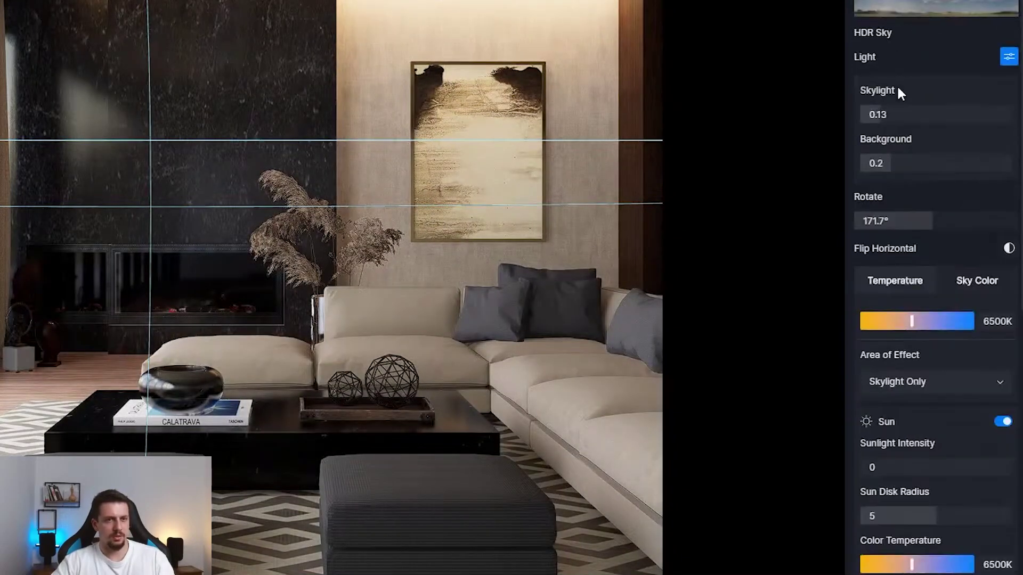
{"action": "left_click_drag", "start_coordinate": [884, 114], "coordinate": [916, 114]}
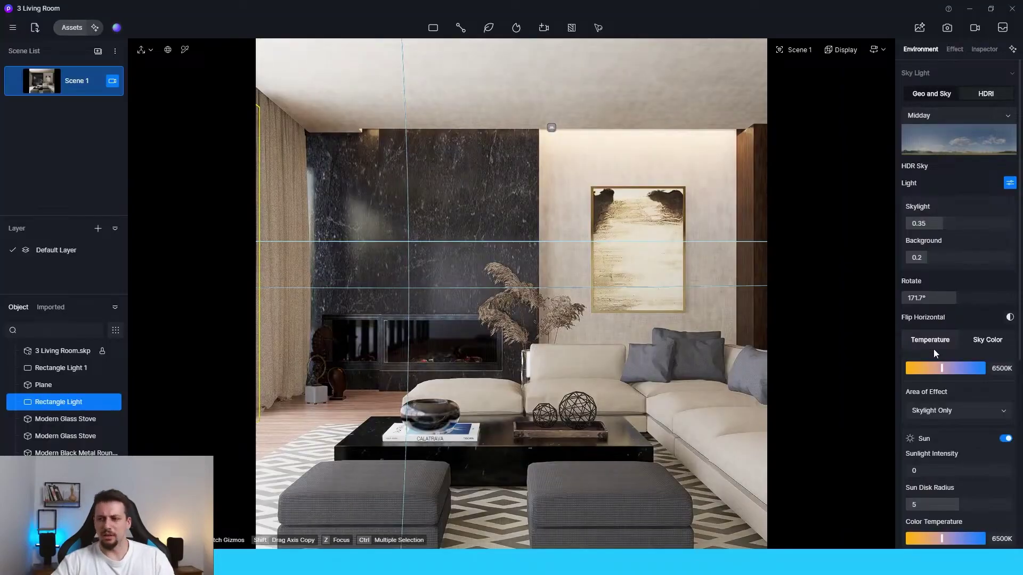
Adjust the post-processing shadow to 0.51 and hide the window rectangle light
{"action": "left_click", "coordinate": [954, 49]}
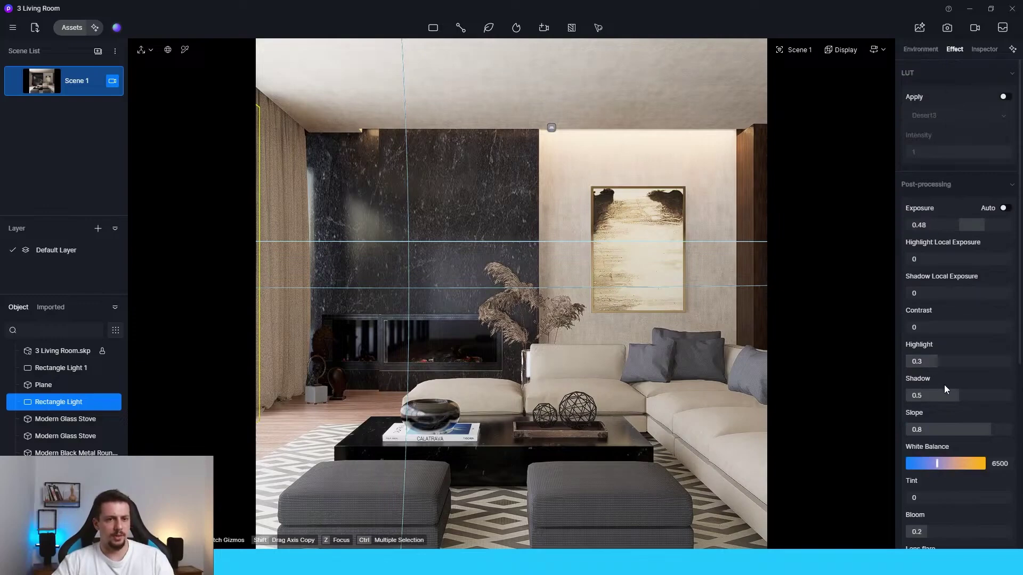
{"action": "left_click_drag", "start_coordinate": [976, 398], "coordinate": [966, 401]}
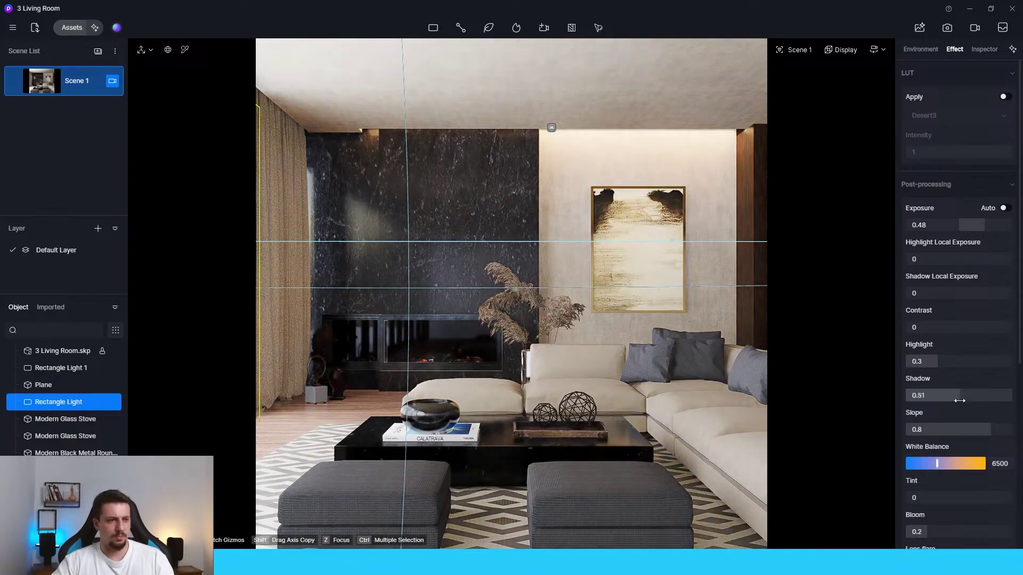
{"action": "left_click", "coordinate": [112, 406]}
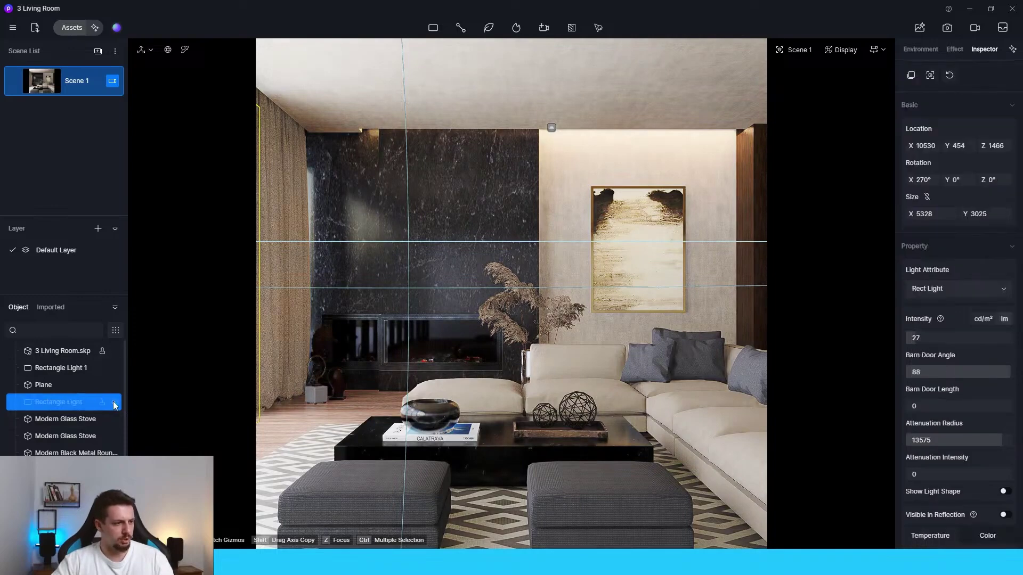
{"action": "left_click", "coordinate": [115, 402]}
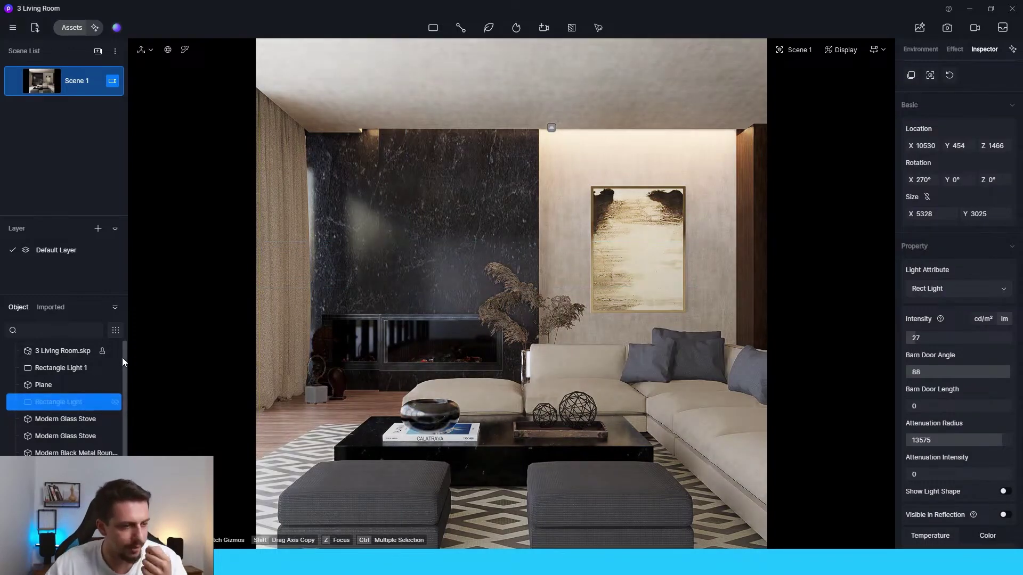
Set the skylight to 0.3 and import the Sunset 1 and meadow_2_4k (1) HDR skies, applying the meadow one
{"action": "left_click", "coordinate": [920, 49]}
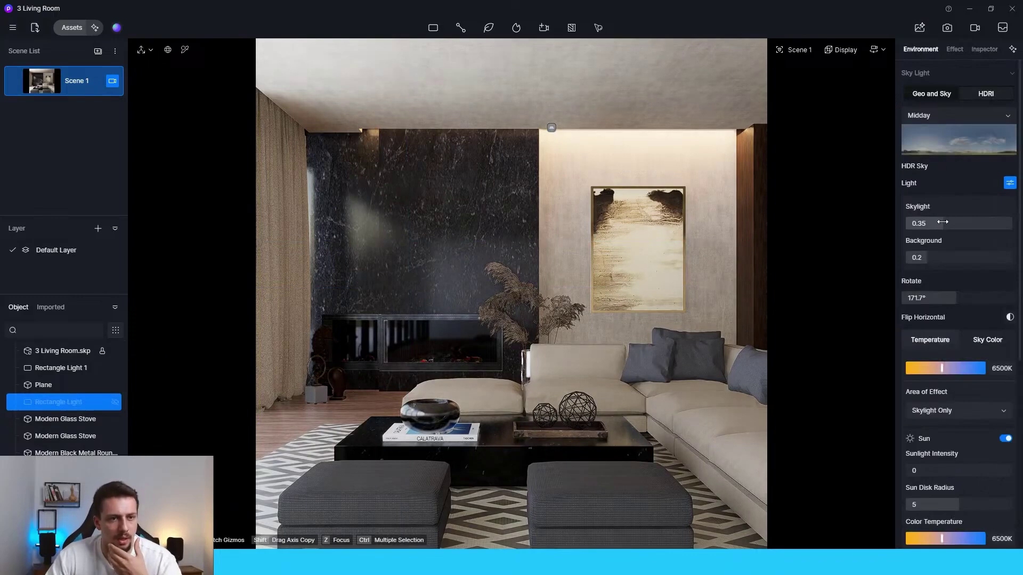
{"action": "left_click_drag", "start_coordinate": [961, 226], "coordinate": [938, 233]}
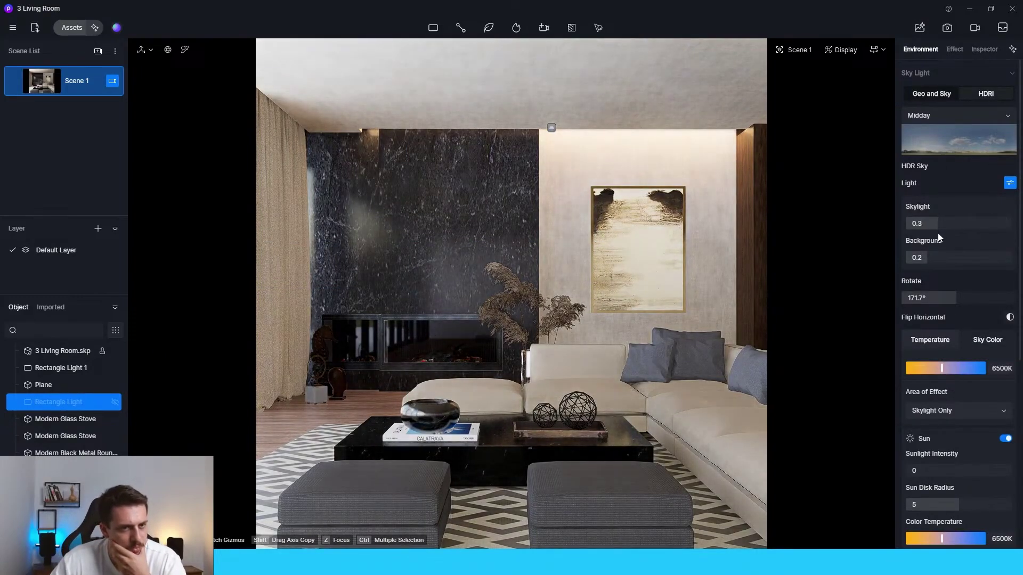
{"action": "left_click", "coordinate": [973, 116]}
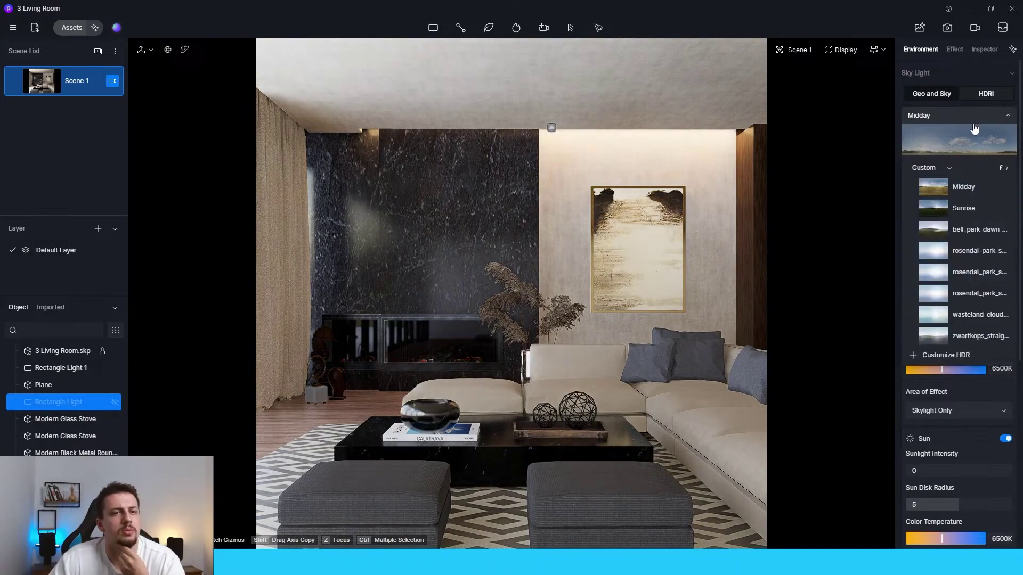
{"action": "left_click", "coordinate": [939, 359]}
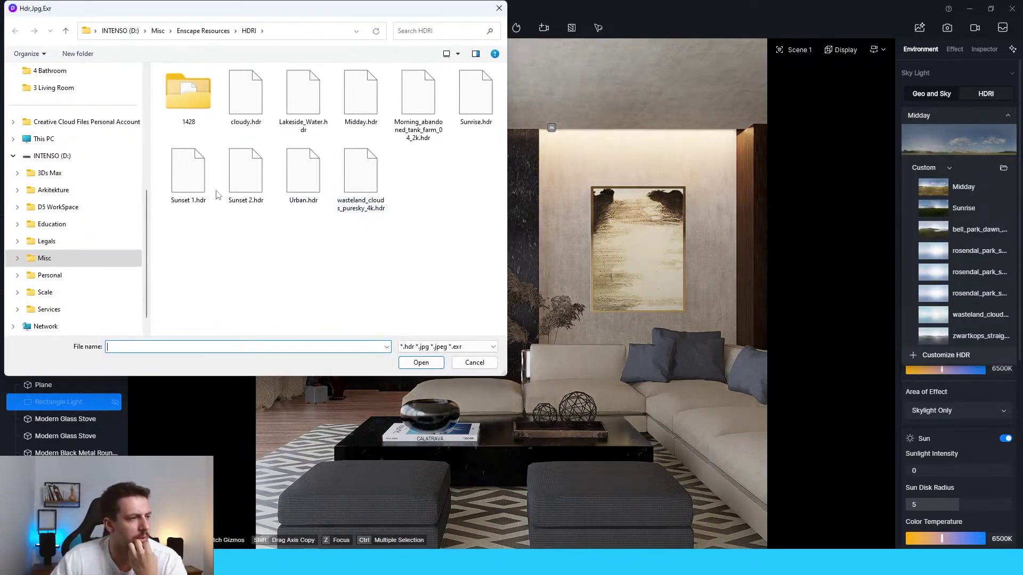
{"action": "double_click", "coordinate": [188, 173]}
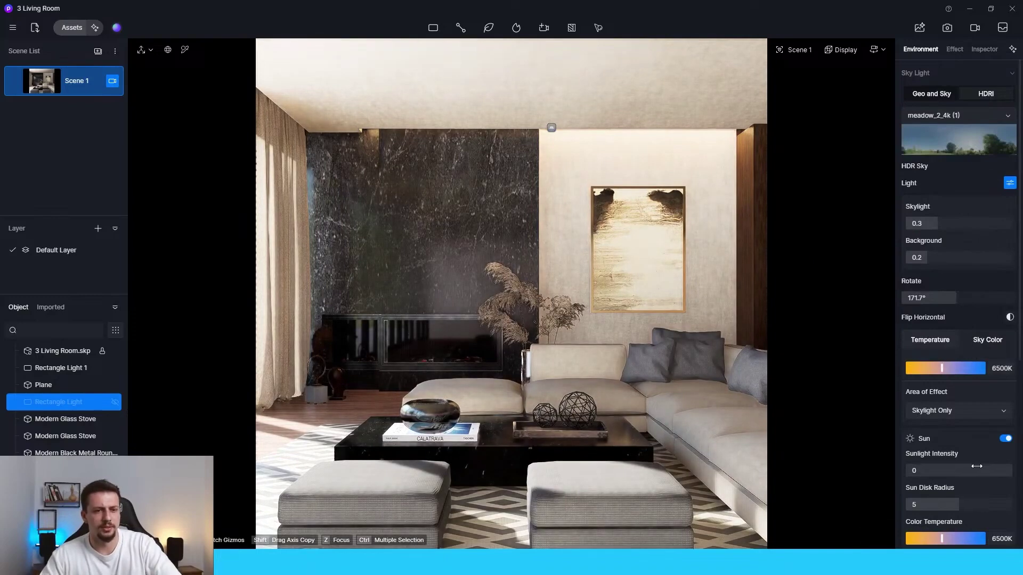
Switch off the sun and set the skylight intensity to 0.05
{"action": "left_click", "coordinate": [1005, 438]}
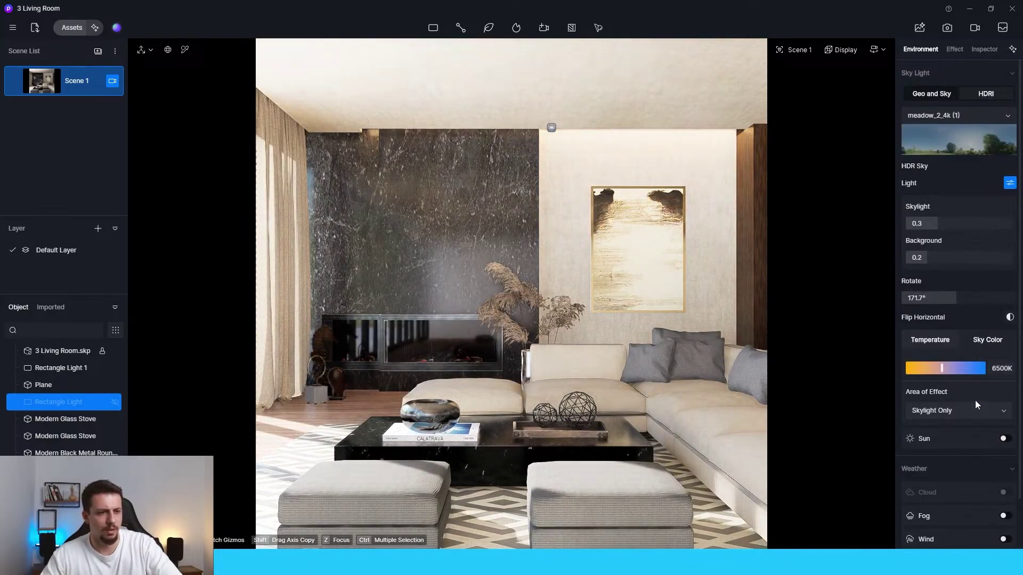
{"action": "left_click", "coordinate": [938, 223]}
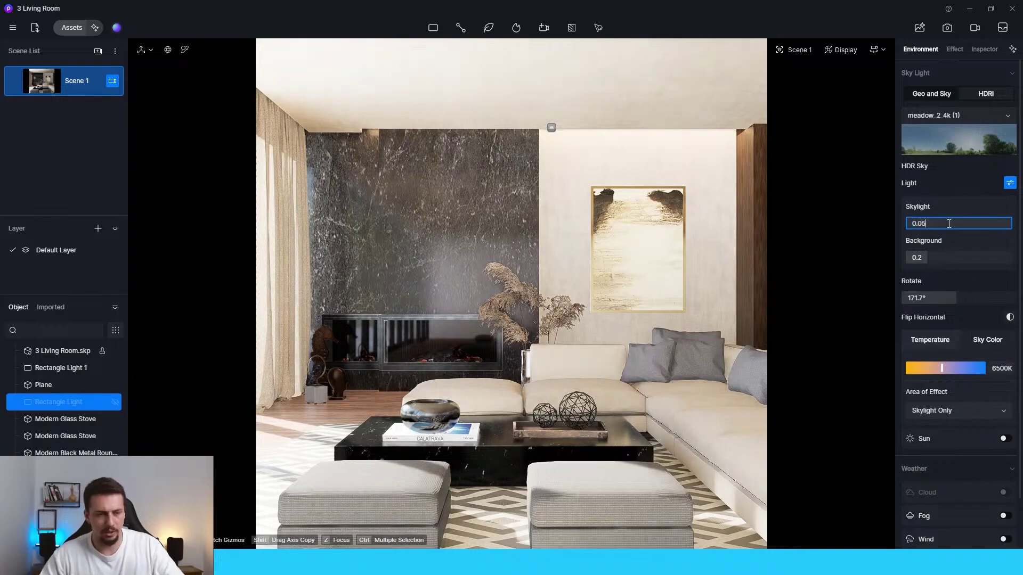
{"action": "type", "text": "0.05"}
{"action": "key", "text": "Return"}
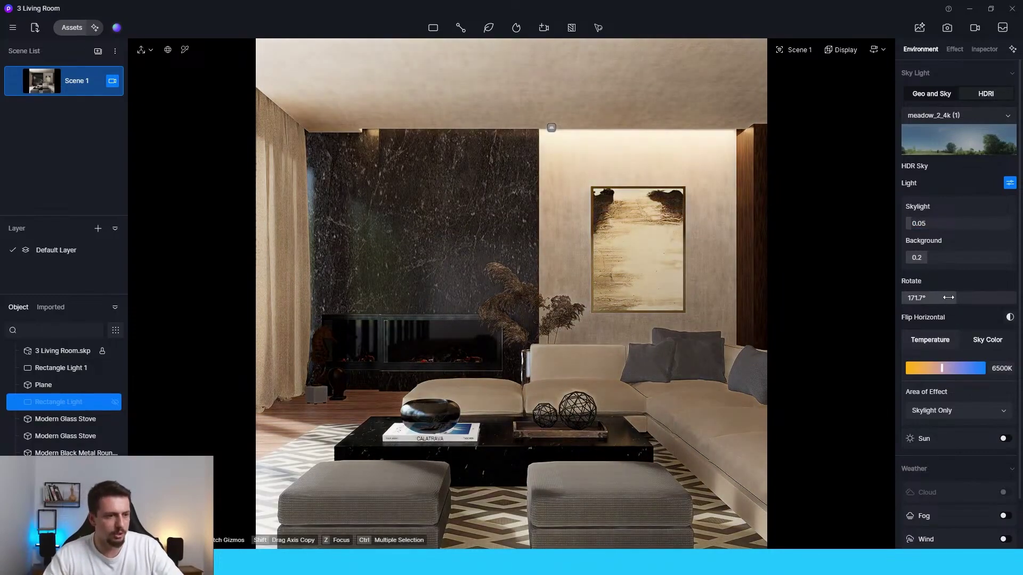
Rotate the HDR sky to 193.3° at a temperature of 9400K and lower the skylight to 0.01
{"action": "left_click_drag", "start_coordinate": [948, 298], "coordinate": [965, 293]}
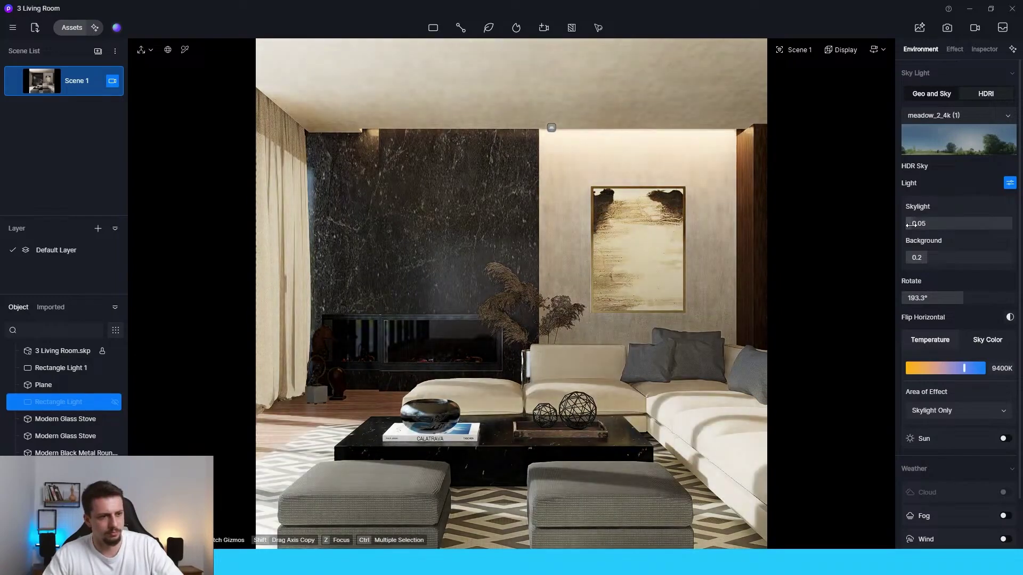
{"action": "left_click_drag", "start_coordinate": [909, 224], "coordinate": [906, 225]}
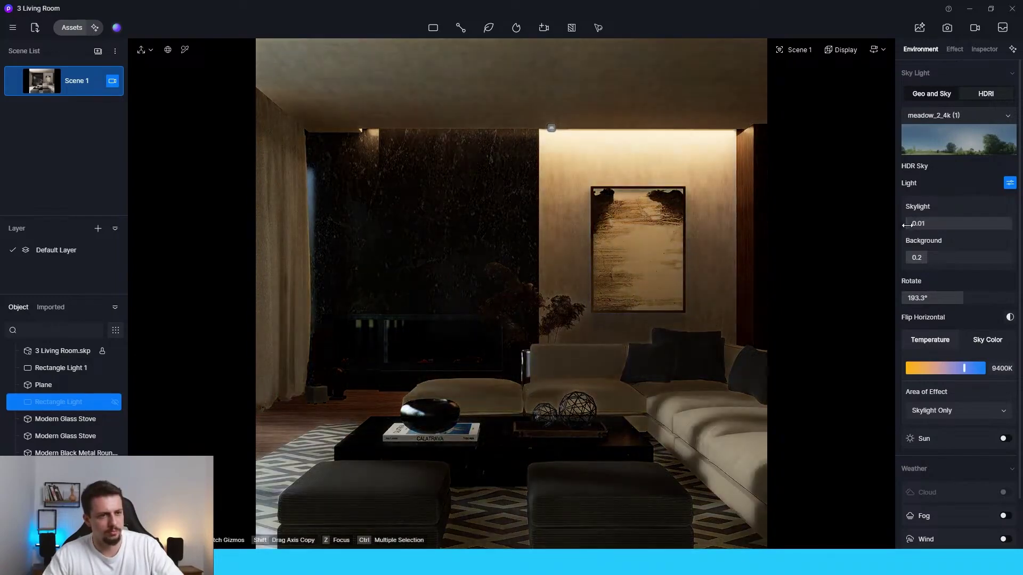
Try the second rosendal_park sky from the custom HDR collection with a stronger skylight
{"action": "left_click", "coordinate": [953, 115]}
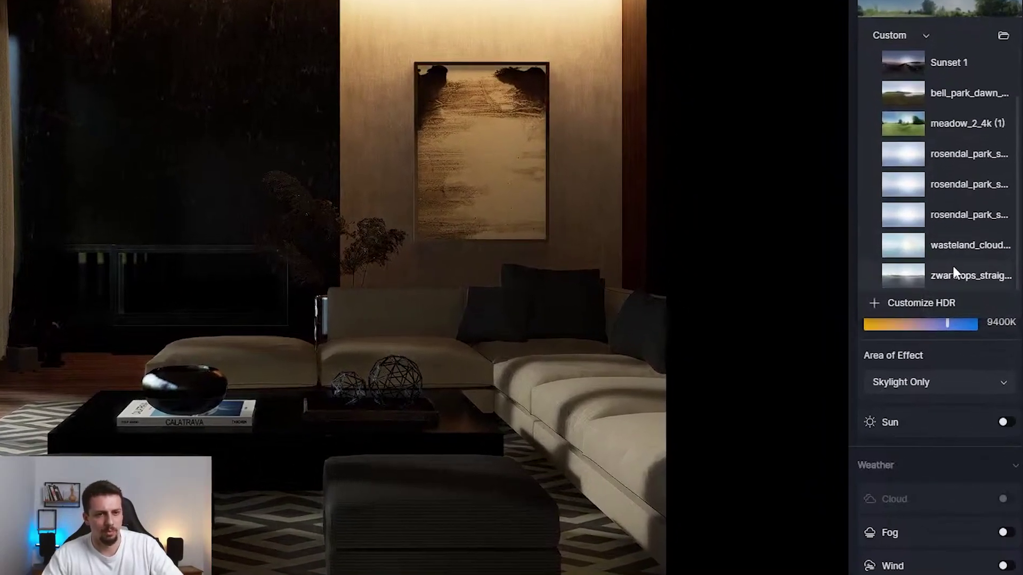
{"action": "scroll", "coordinate": [961, 301], "scroll_direction": "up", "scroll_amount": 2}
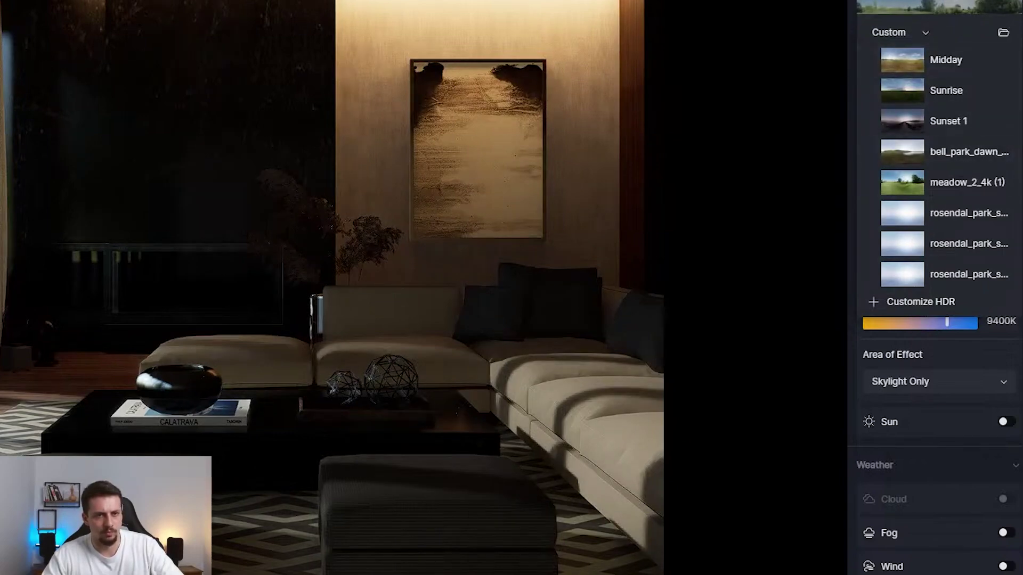
{"action": "scroll", "coordinate": [959, 160], "scroll_direction": "down", "scroll_amount": 2}
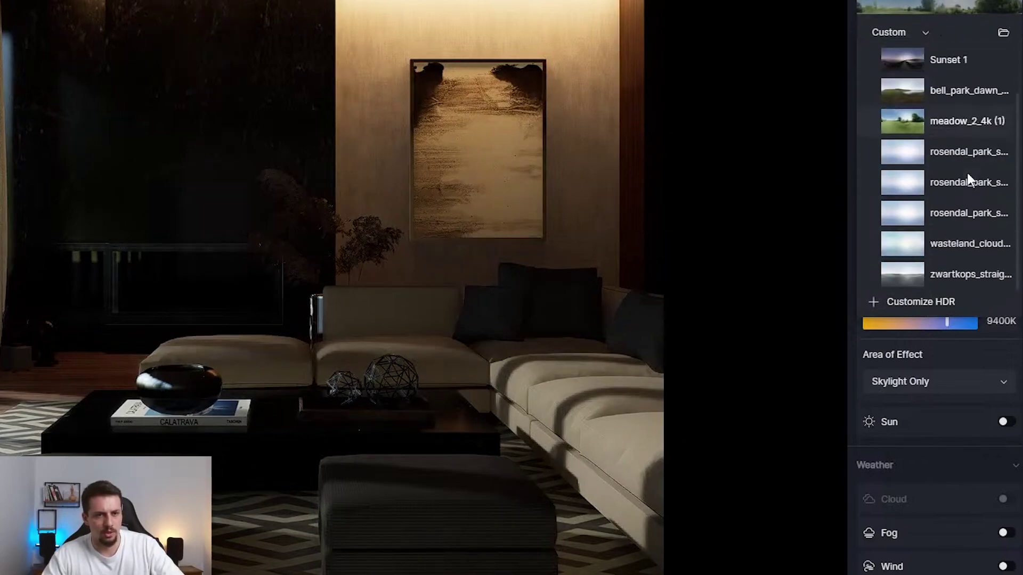
{"action": "left_click", "coordinate": [971, 183]}
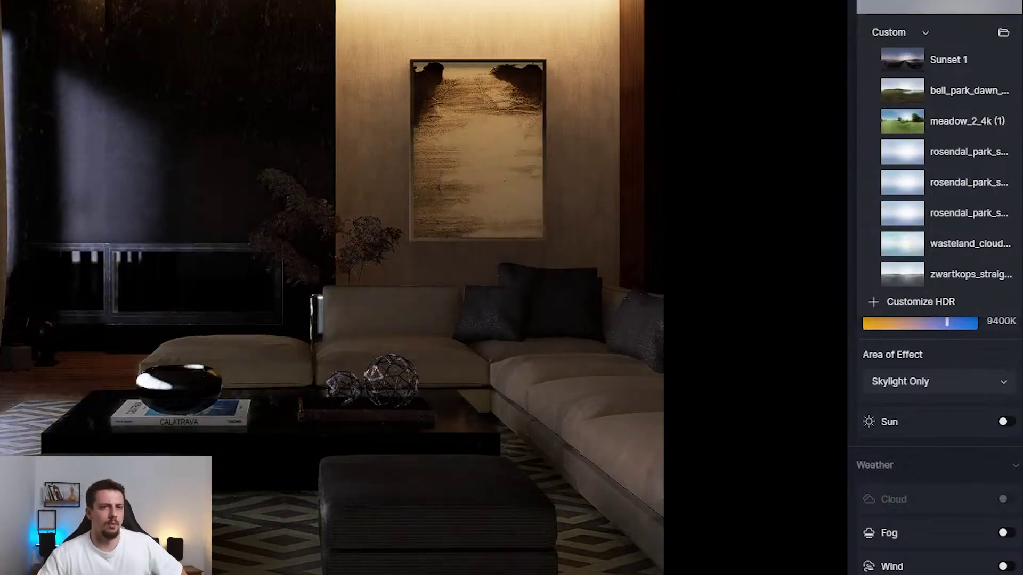
{"action": "left_click", "coordinate": [1012, 54]}
{"action": "left_click_drag", "start_coordinate": [870, 113], "coordinate": [921, 112]}
Apply the bell_park_dawn HDR sky and set the skylight intensity to 0.09
{"action": "left_click", "coordinate": [900, 29]}
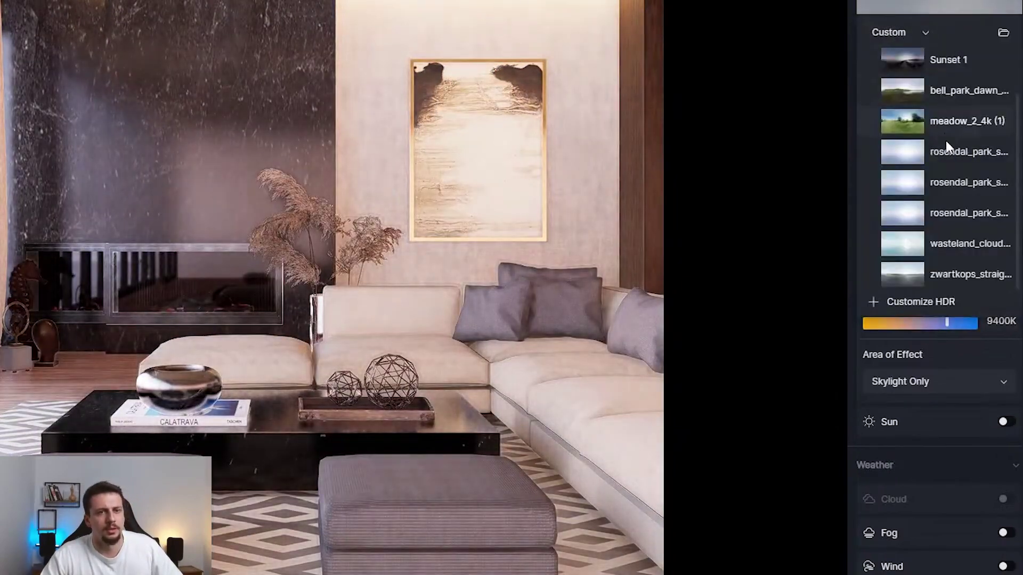
{"action": "left_click", "coordinate": [961, 84]}
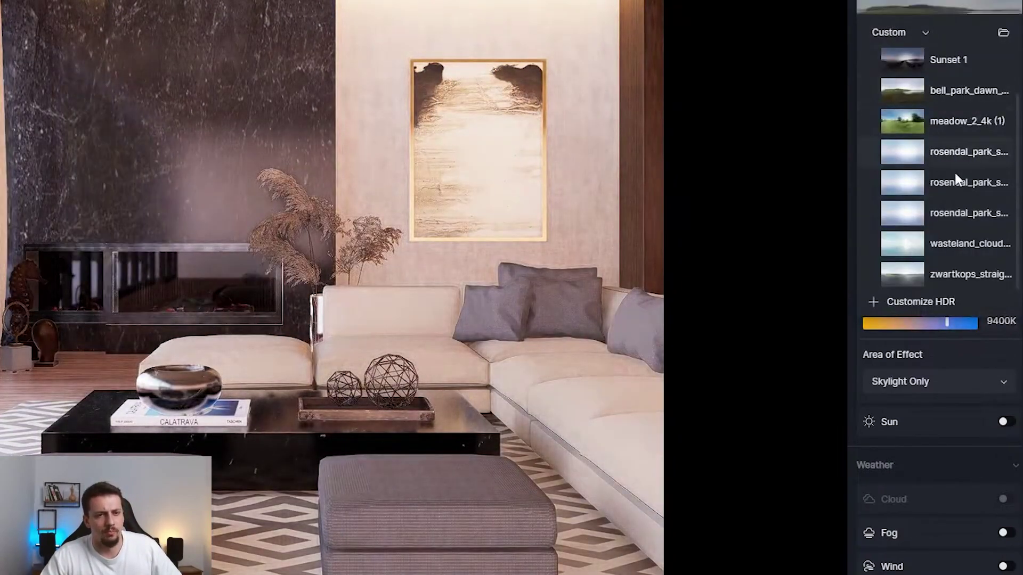
{"action": "left_click", "coordinate": [966, 3]}
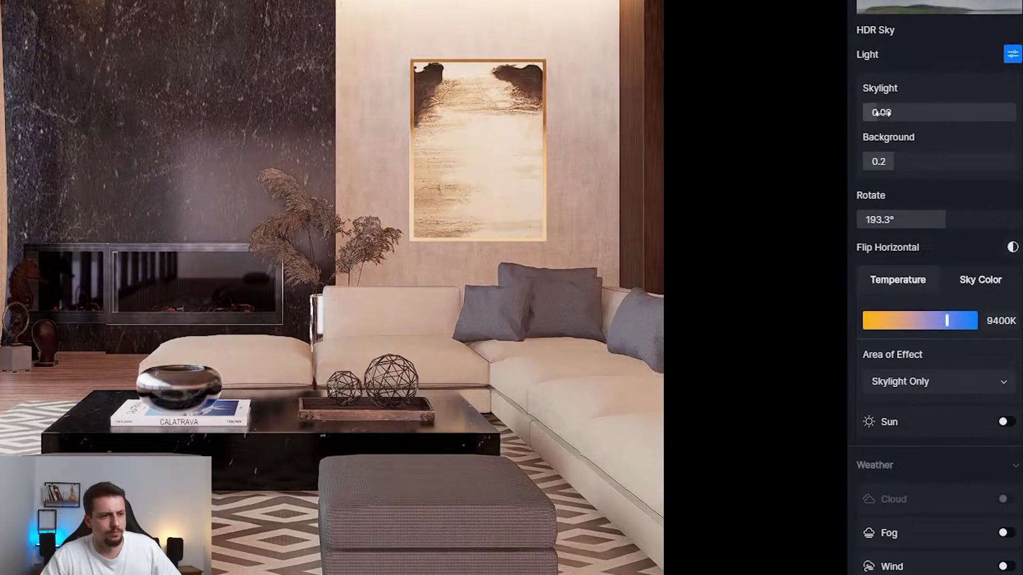
{"action": "mouse_move", "coordinate": [882, 113]}
{"action": "left_mouse_down"}
{"action": "mouse_move", "coordinate": [902, 114]}
{"action": "mouse_move", "coordinate": [876, 113]}
{"action": "left_mouse_up"}
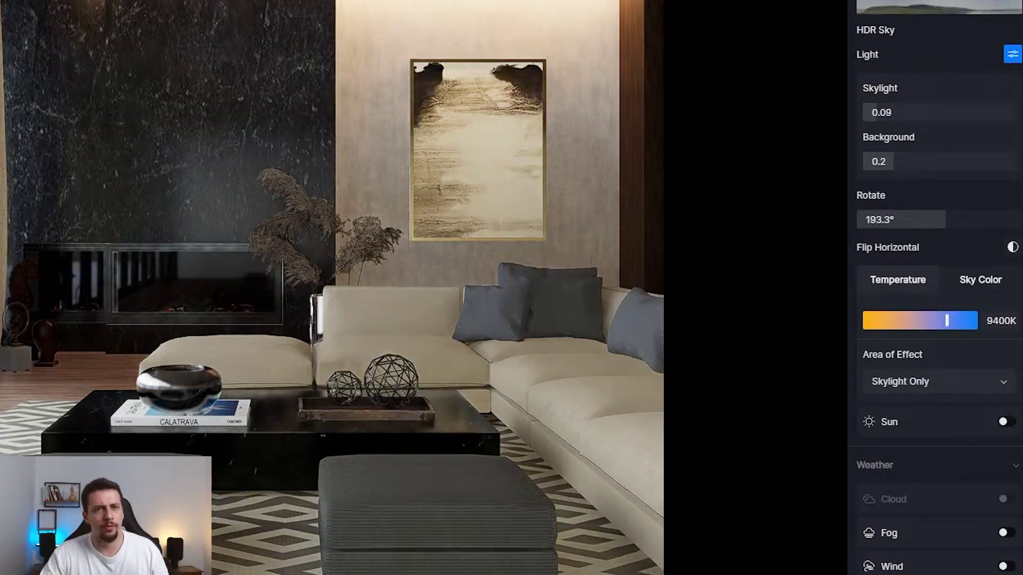
Load the living room reference image for AI generation, snap the current view and start generating
{"action": "left_click", "coordinate": [927, 37]}
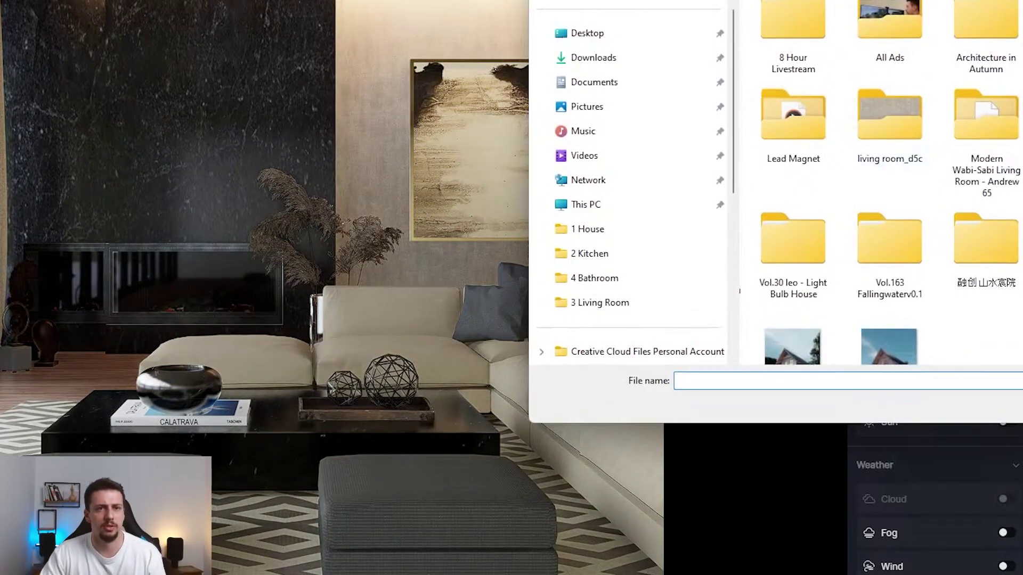
{"action": "key", "text": "Escape"}
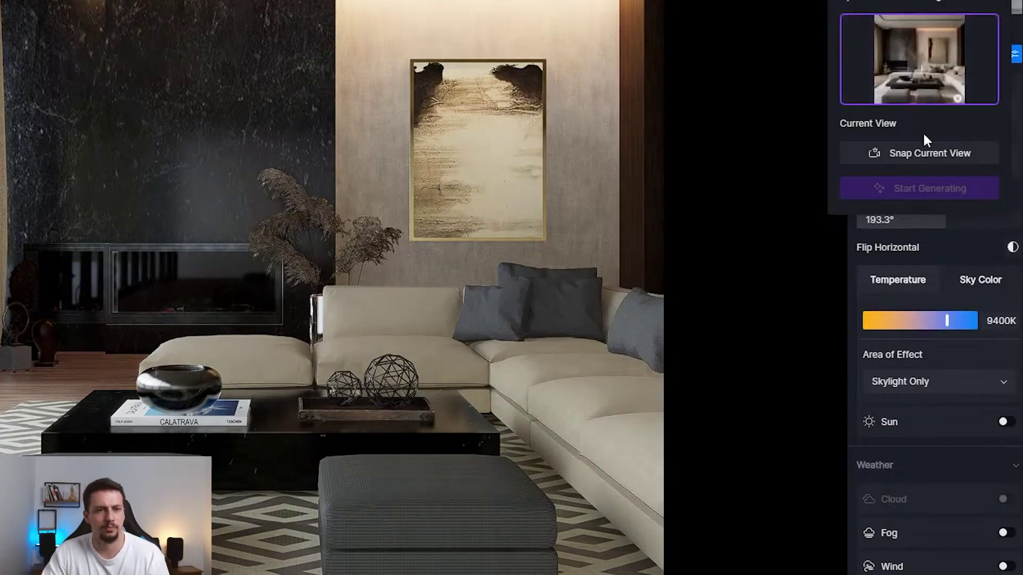
{"action": "left_click", "coordinate": [930, 155]}
{"action": "left_click", "coordinate": [944, 288]}
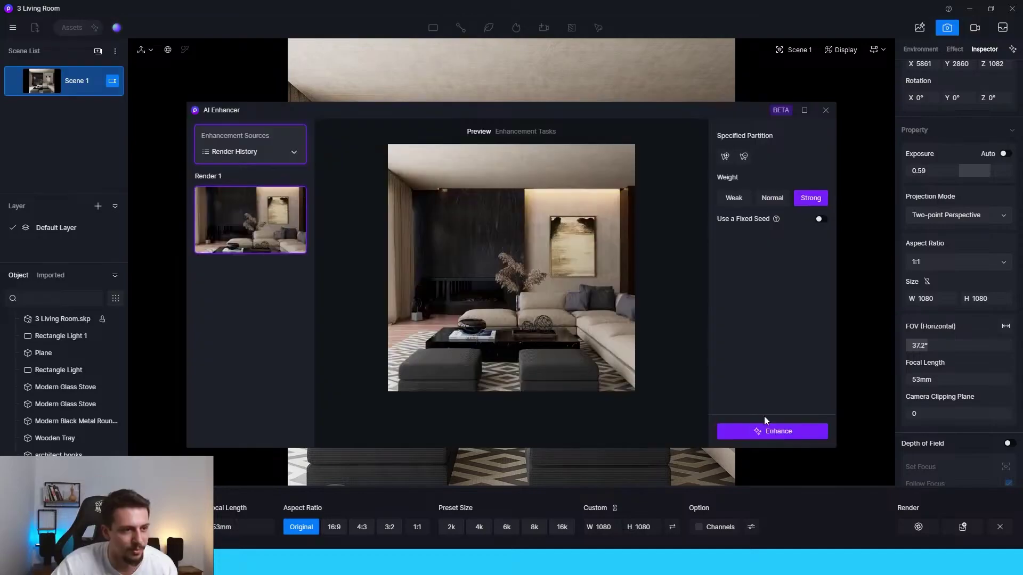
Enhance the finished render with the AI Enhancer at Strong weight
{"action": "left_click", "coordinate": [769, 431]}
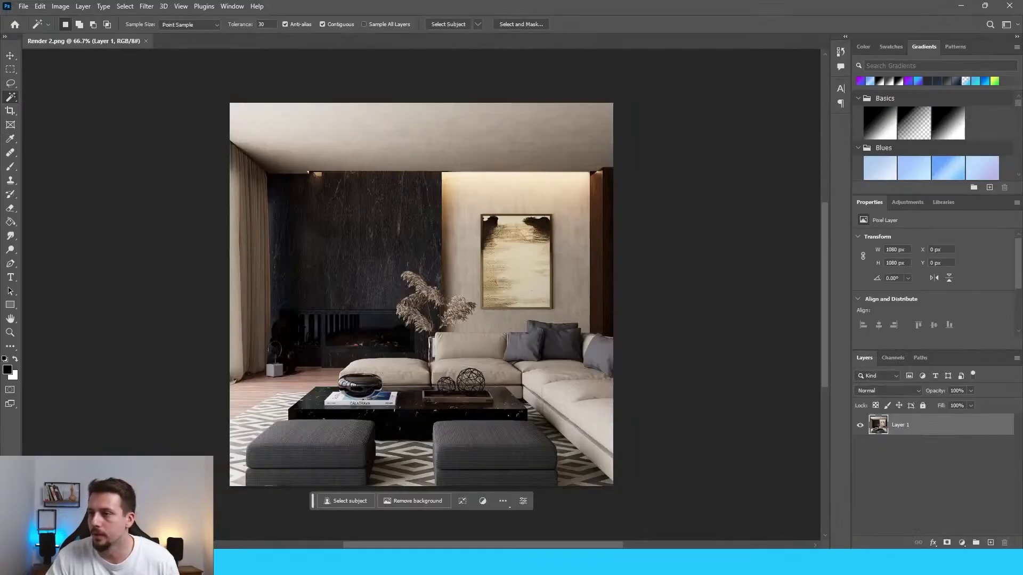
Place the Render 2_MaterialID image into the render document and move its layer below Layer 1
{"action": "left_click_drag", "start_coordinate": [670, 229], "coordinate": [668, 230]}
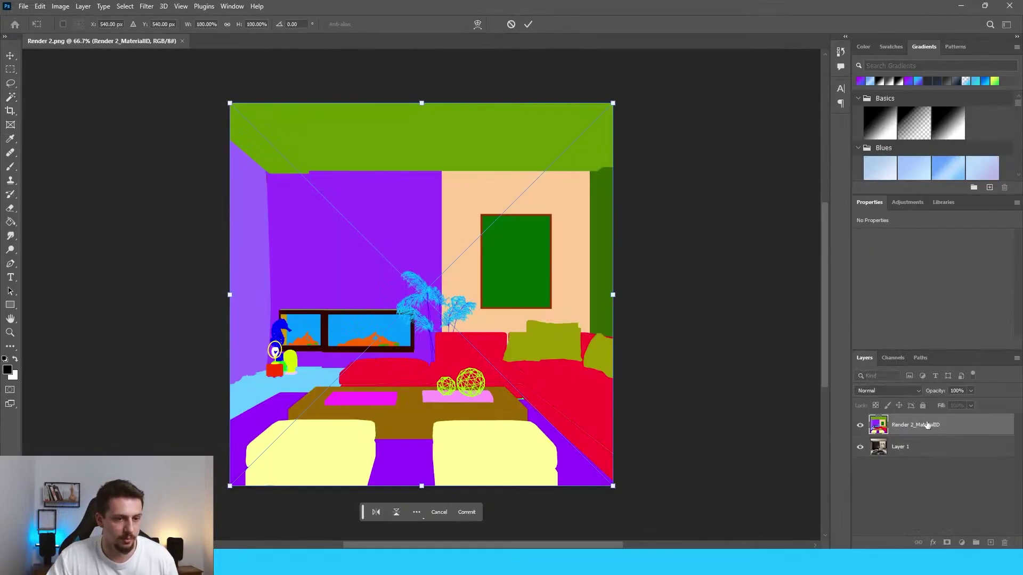
{"action": "left_click_drag", "start_coordinate": [926, 424], "coordinate": [926, 452]}
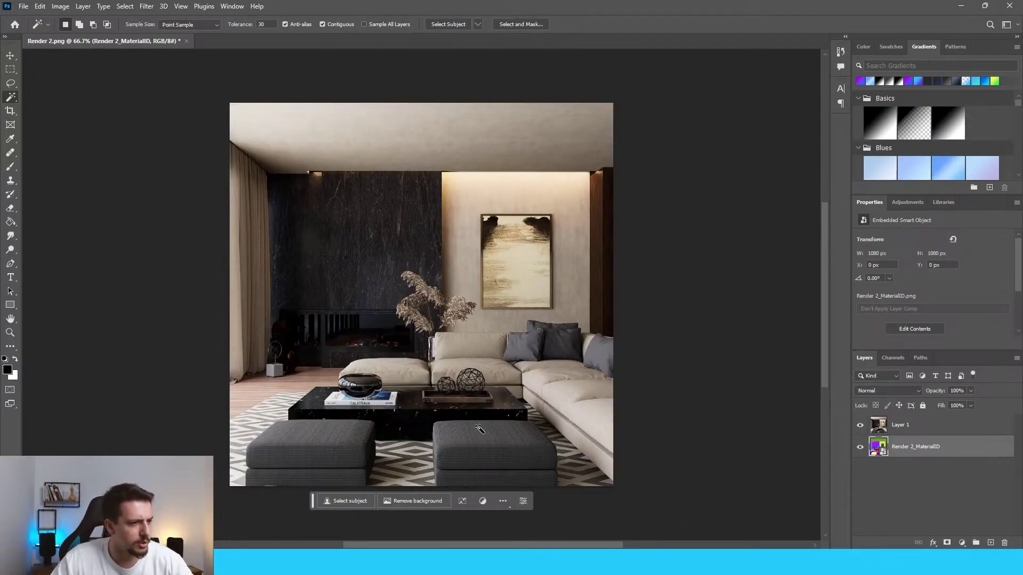
Examine the render up close and at full view, checking the furniture, fireplace wall and ceiling
{"action": "scroll", "coordinate": [483, 427], "scroll_direction": "up", "scroll_amount": 4, "text": "alt"}
{"action": "scroll", "coordinate": [569, 438], "scroll_direction": "down", "scroll_amount": 3, "text": "alt"}
{"action": "scroll", "coordinate": [524, 434], "scroll_direction": "up", "scroll_amount": 1, "text": "alt"}
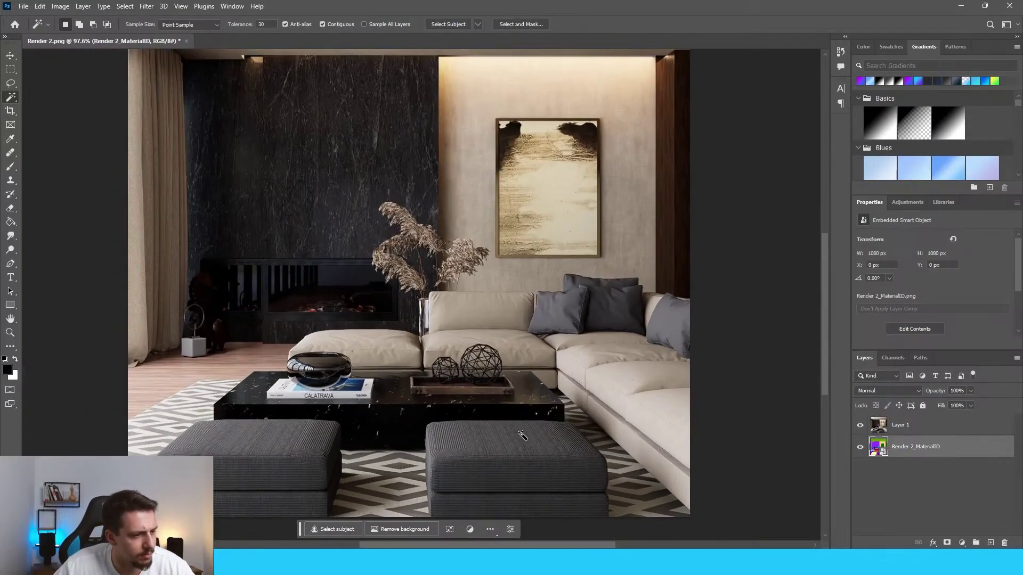
{"action": "scroll", "coordinate": [555, 450], "scroll_direction": "down", "scroll_amount": 1, "text": "alt"}
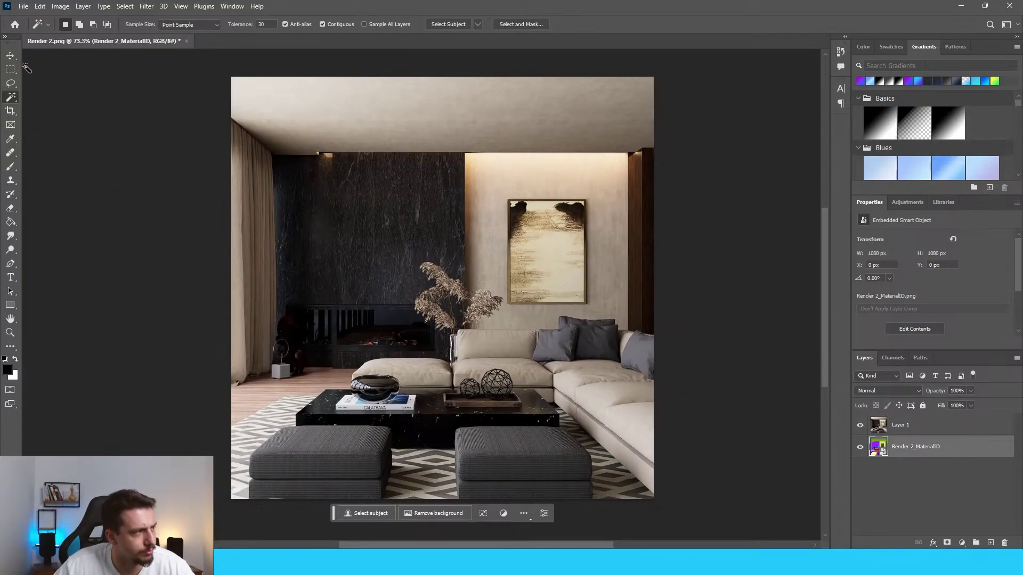
{"action": "scroll", "coordinate": [425, 344], "scroll_direction": "up", "scroll_amount": 1}
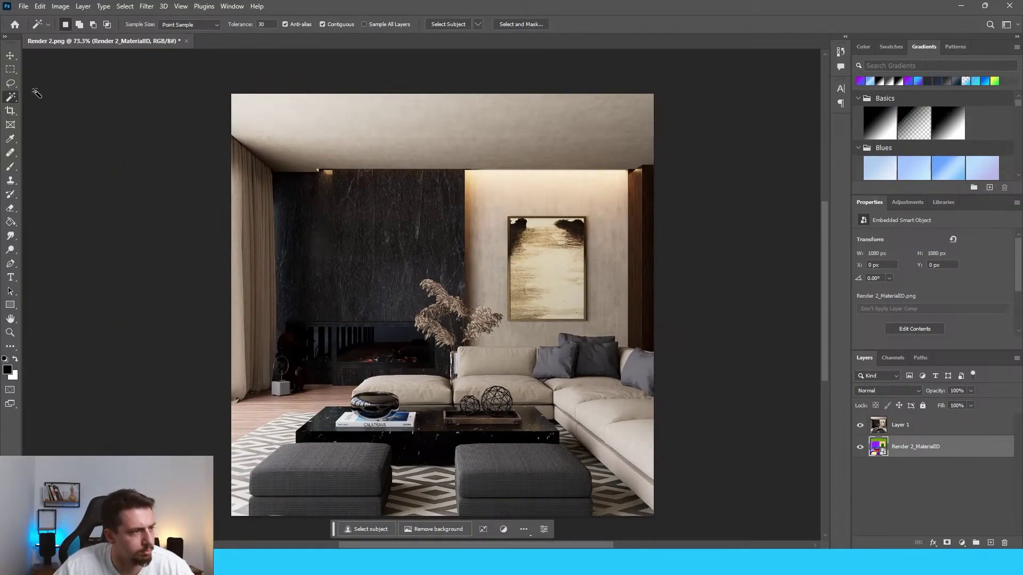
{"action": "left_click", "coordinate": [10, 55]}
{"action": "scroll", "coordinate": [358, 290], "scroll_direction": "up", "scroll_amount": 7, "text": "alt"}
{"action": "scroll", "coordinate": [371, 292], "scroll_direction": "down", "scroll_amount": 5, "text": "alt"}
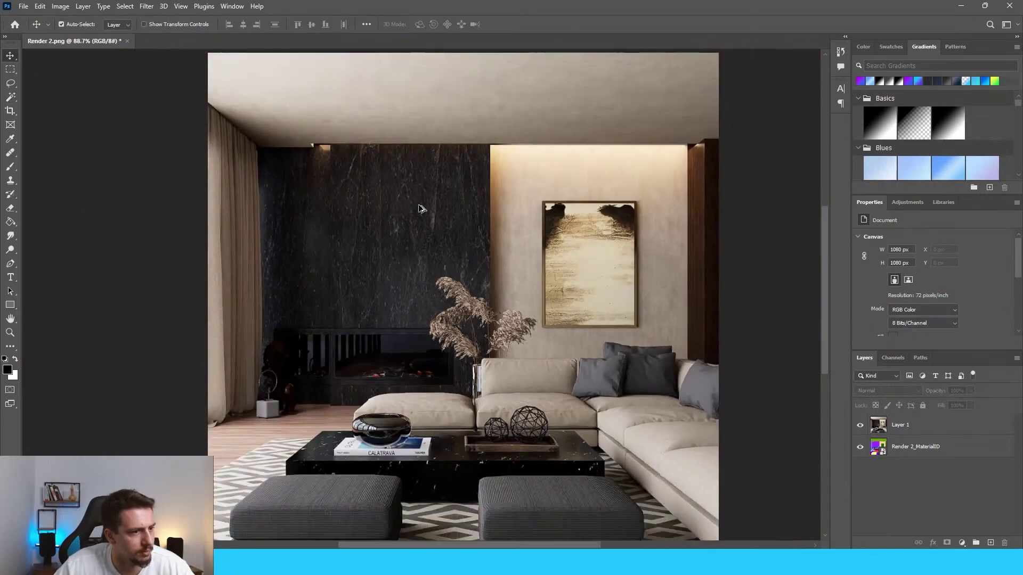
{"action": "scroll", "coordinate": [532, 250], "scroll_direction": "down", "scroll_amount": 3, "text": "alt"}
{"action": "scroll", "coordinate": [640, 343], "scroll_direction": "up", "scroll_amount": 3, "text": "alt"}
{"action": "scroll", "coordinate": [671, 367], "scroll_direction": "down", "scroll_amount": 3, "text": "alt"}
{"action": "scroll", "coordinate": [484, 368], "scroll_direction": "up", "scroll_amount": 6, "text": "alt"}
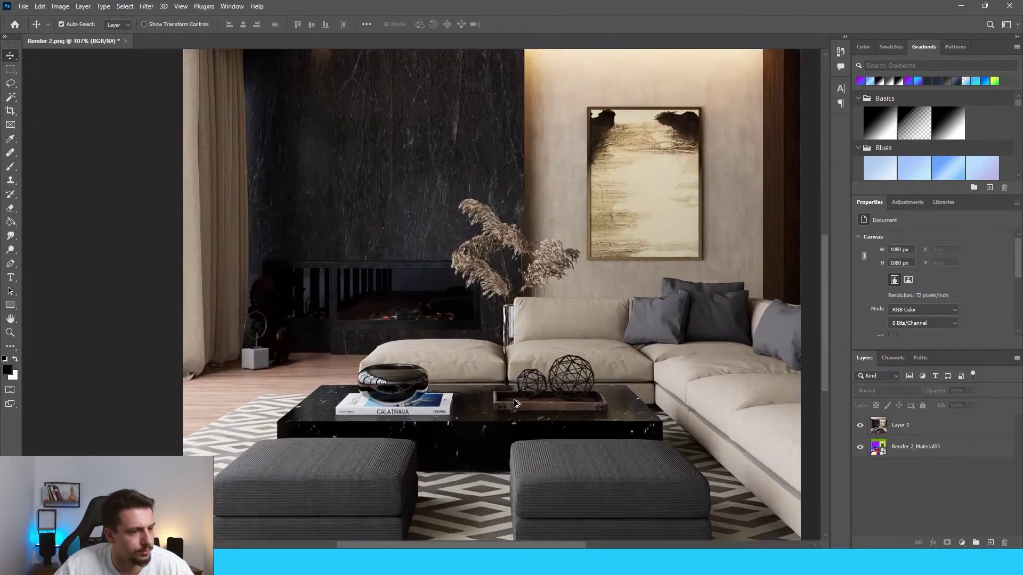
{"action": "scroll", "coordinate": [523, 407], "scroll_direction": "down", "scroll_amount": 5, "text": "alt"}
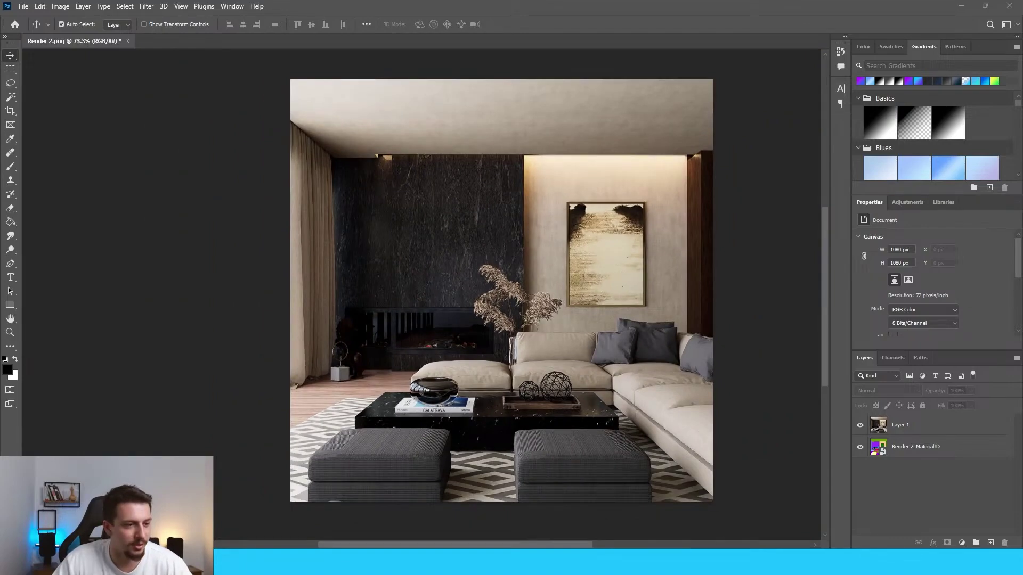
Switch to D5 Render and save the AI-enhanced image as a PNG named Render 2 AI in the channels folder
{"action": "key", "text": "alt+Tab"}
{"action": "left_click", "coordinate": [528, 435]}
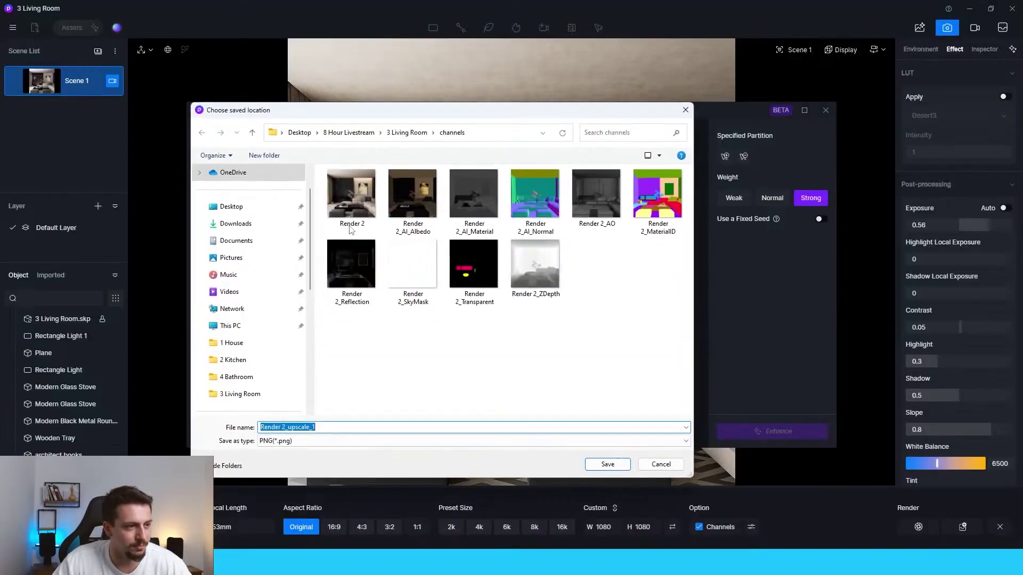
{"action": "left_click", "coordinate": [352, 426]}
{"action": "left_click_drag", "start_coordinate": [352, 426], "coordinate": [286, 427]}
{"action": "key", "text": "BackSpace"}
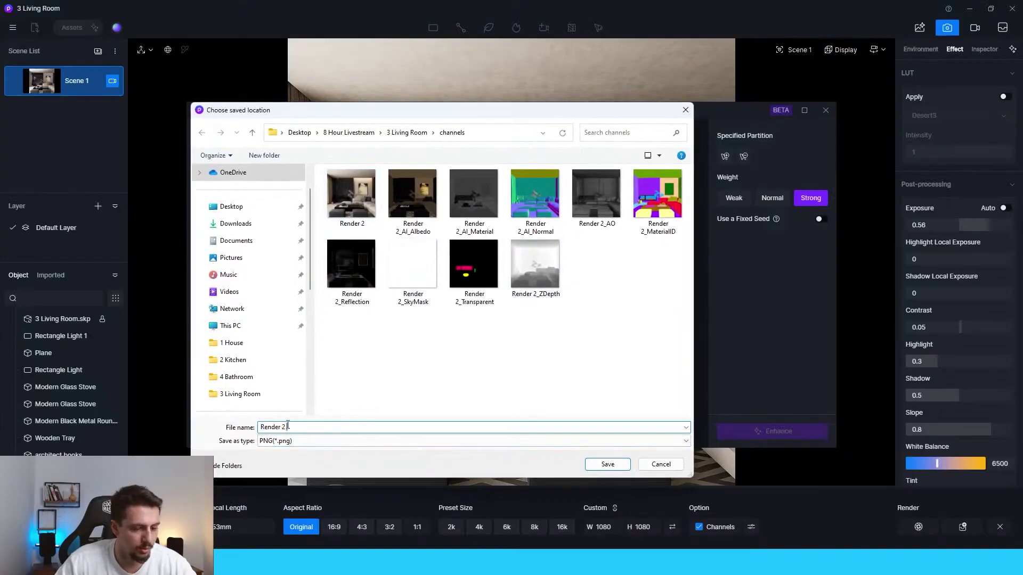
{"action": "type", "text": "A"}
{"action": "key", "text": "Return"}
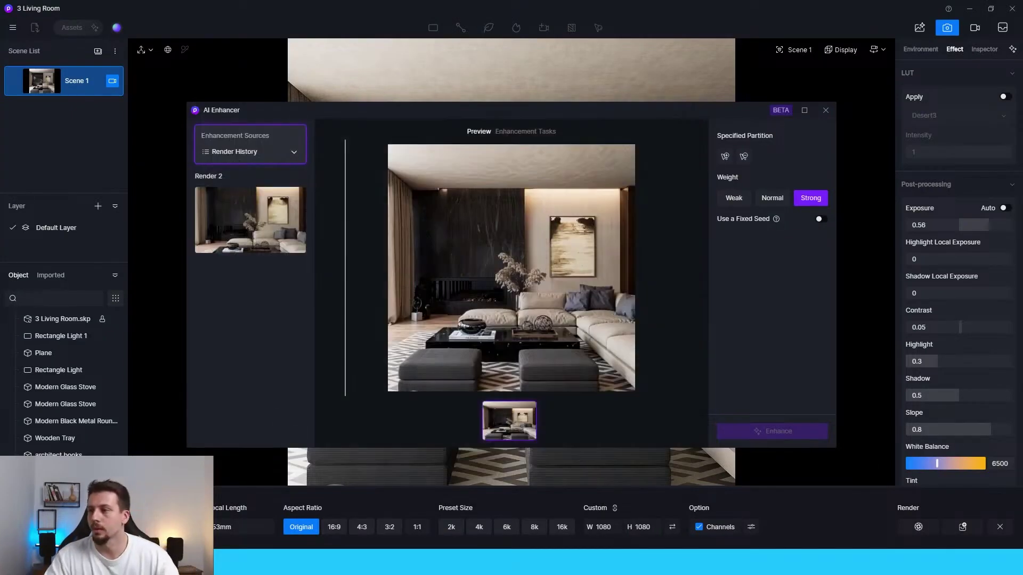
Switch to Photoshop and try placing the Render 2 AI image over the render with the Screen blend mode
{"action": "left_click_drag", "start_coordinate": [1022, 373], "coordinate": [948, 477]}
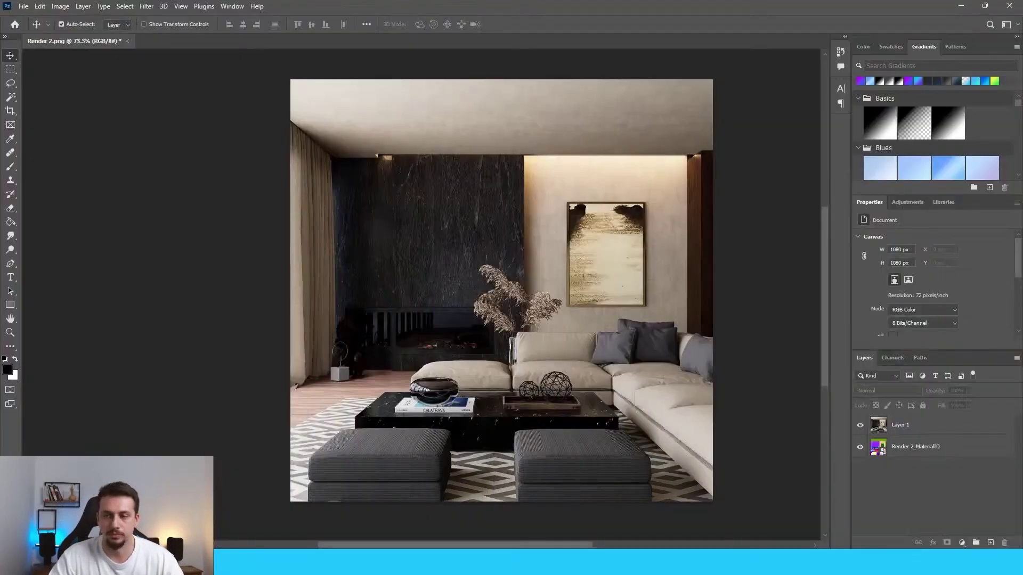
{"action": "left_click_drag", "start_coordinate": [1021, 298], "coordinate": [635, 284]}
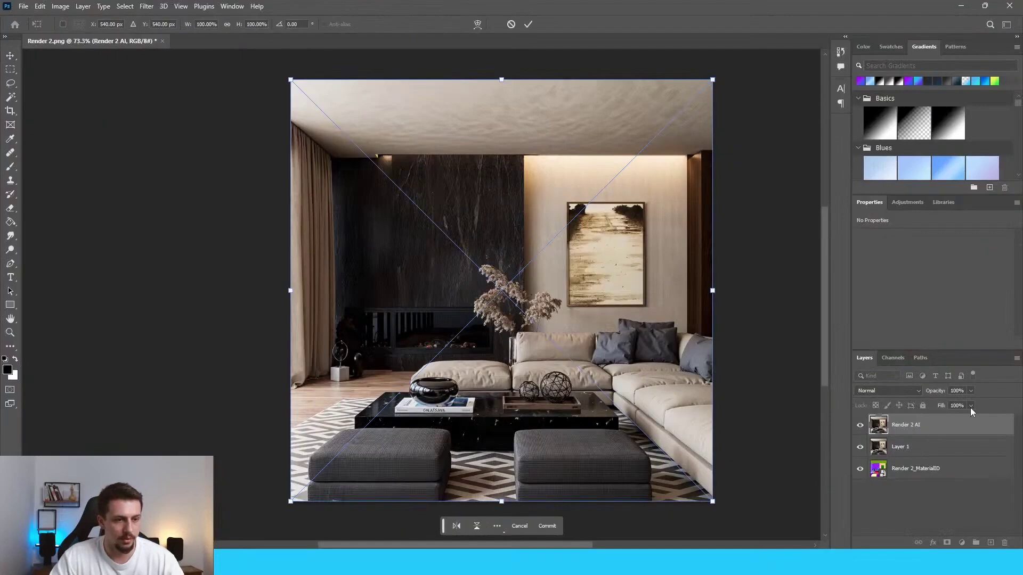
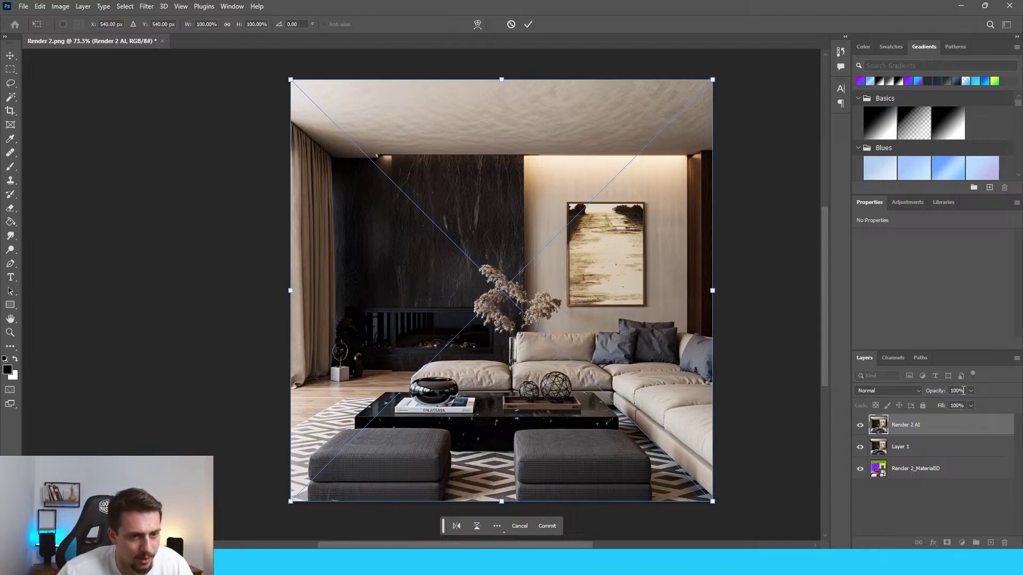
{"action": "left_click", "coordinate": [908, 390]}
{"action": "left_click", "coordinate": [895, 374]}
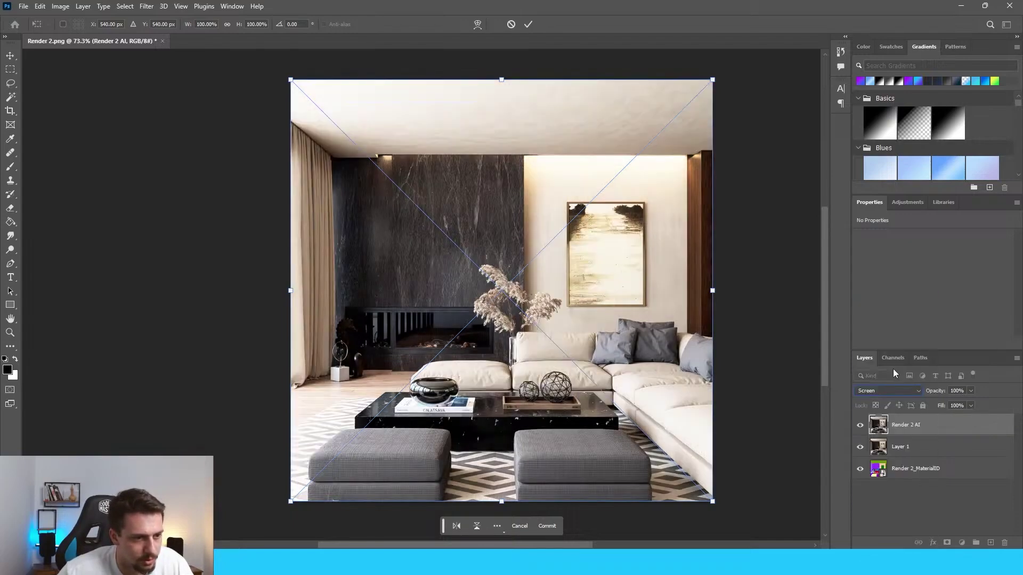
{"action": "left_click", "coordinate": [908, 390]}
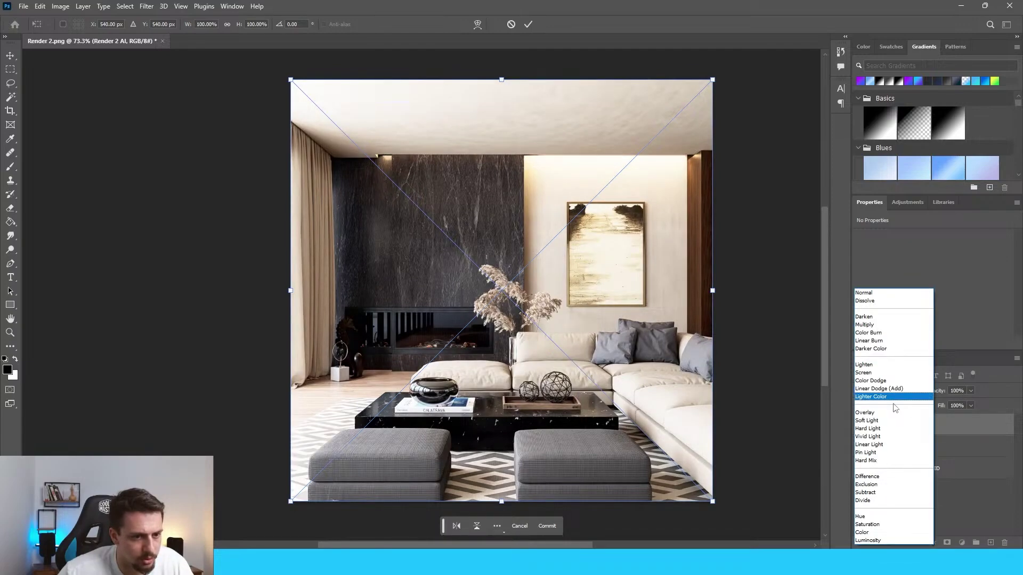
{"action": "left_click", "coordinate": [878, 374]}
{"action": "key", "text": "Escape"}
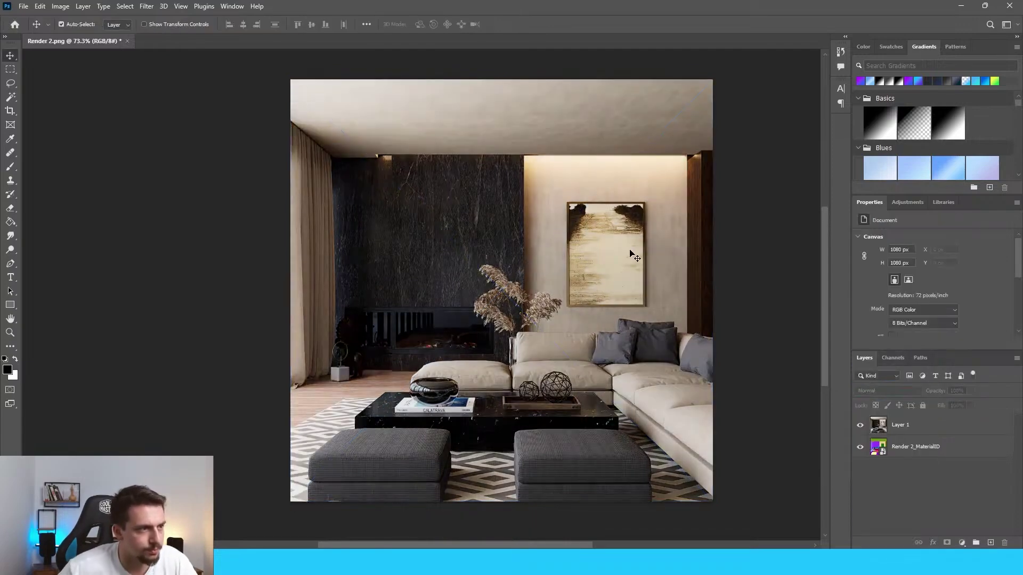
{"action": "scroll", "coordinate": [570, 333], "scroll_direction": "up", "scroll_amount": 2, "text": "alt"}
{"action": "left_click", "coordinate": [859, 432]}
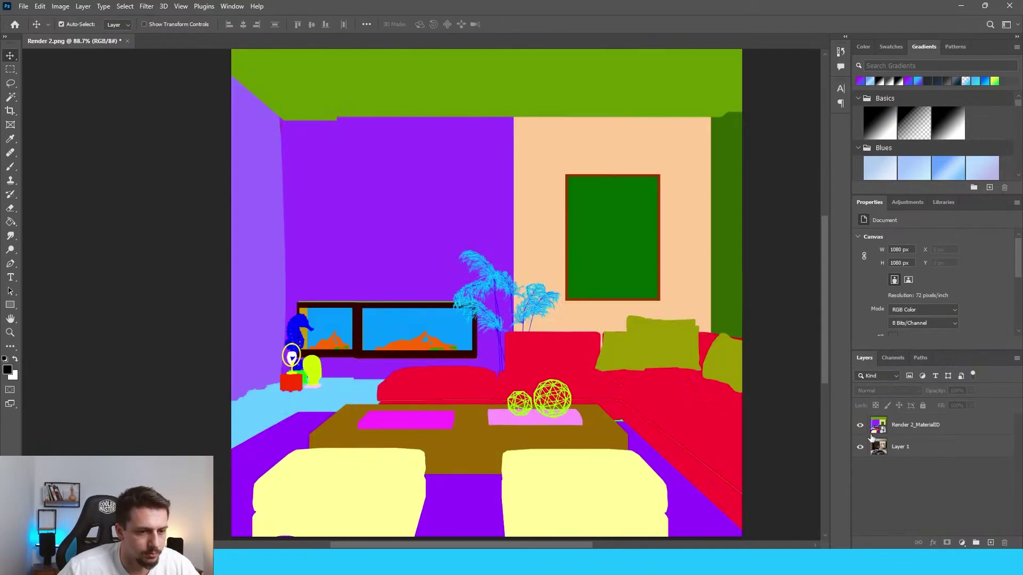
{"action": "left_click", "coordinate": [863, 434]}
{"action": "key", "text": "ctrl"}
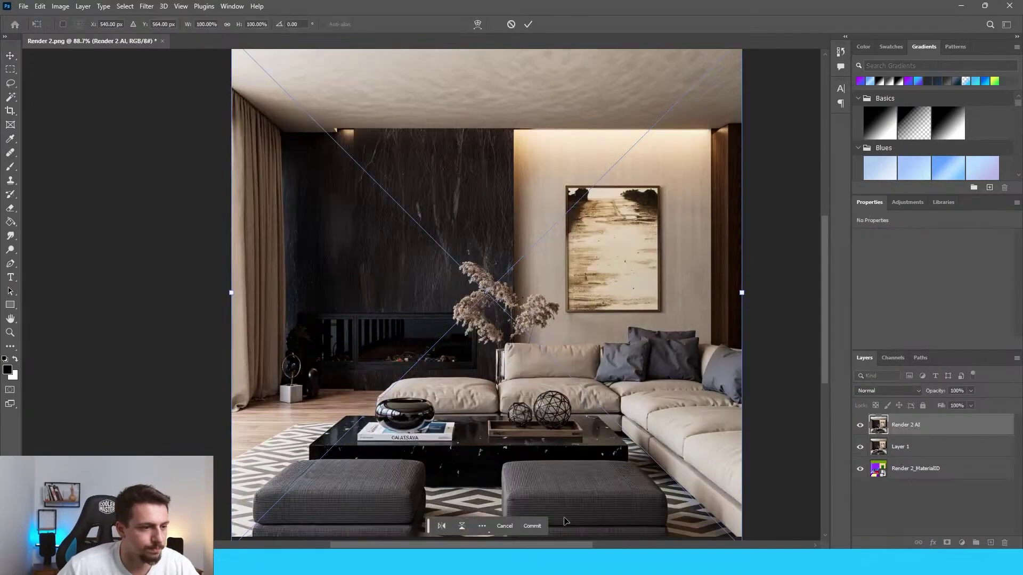
Place the Render 2 AI image above Layer 1 with the Lighten blend mode and align it exactly with the render
{"action": "left_click", "coordinate": [534, 528]}
{"action": "scroll", "coordinate": [772, 379], "scroll_direction": "down", "scroll_amount": 2, "text": "alt"}
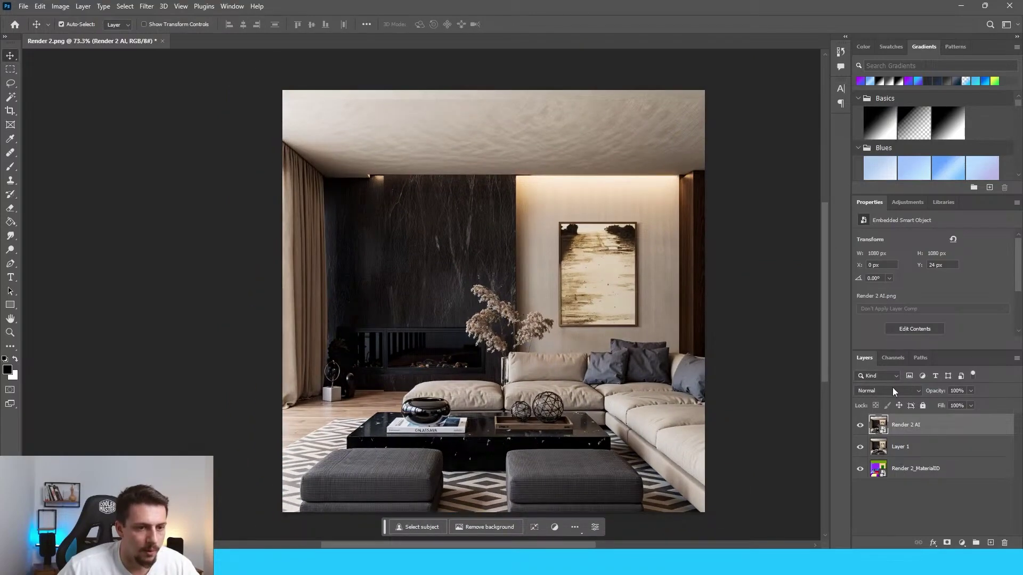
{"action": "left_click", "coordinate": [893, 391]}
{"action": "left_click", "coordinate": [879, 364]}
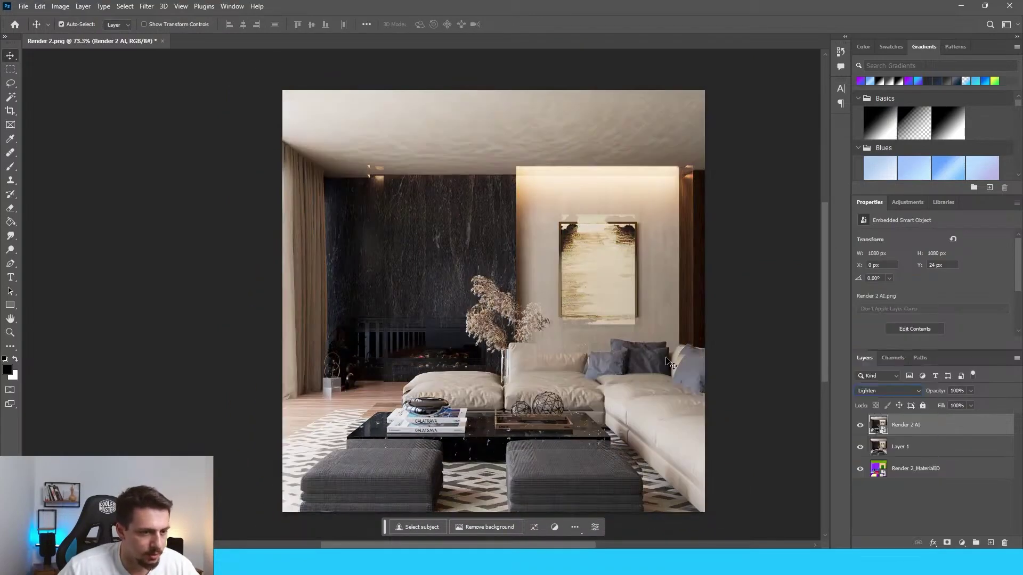
{"action": "left_click_drag", "start_coordinate": [660, 303], "coordinate": [658, 282]}
Examine the blended image closely, checking the plant, sofa, cushions and ceiling texture
{"action": "scroll", "coordinate": [586, 362], "scroll_direction": "up", "scroll_amount": 5, "text": "alt"}
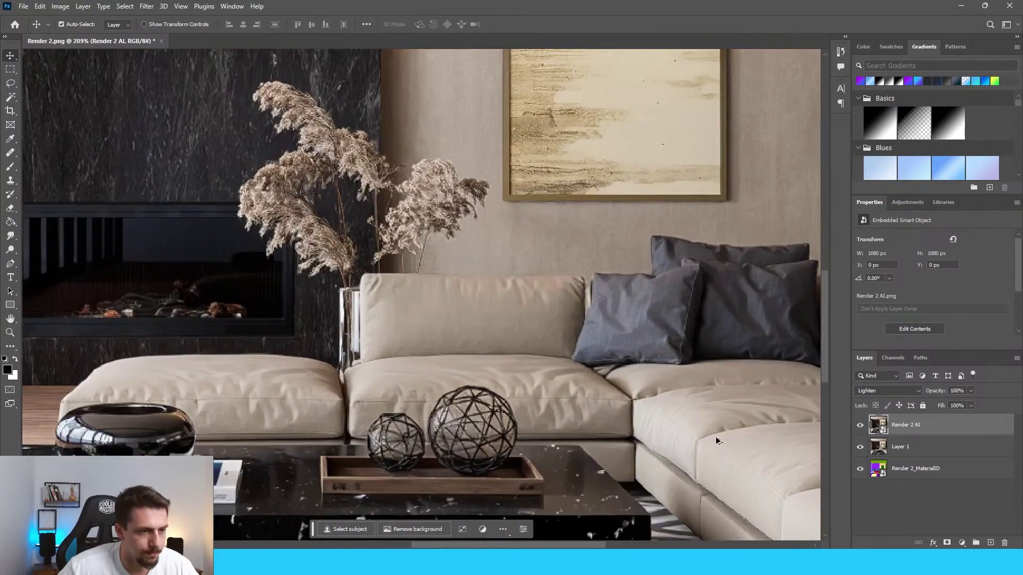
{"action": "scroll", "coordinate": [716, 440], "scroll_direction": "down", "scroll_amount": 4, "text": "alt"}
{"action": "scroll", "coordinate": [598, 307], "scroll_direction": "down", "scroll_amount": 1, "text": "alt"}
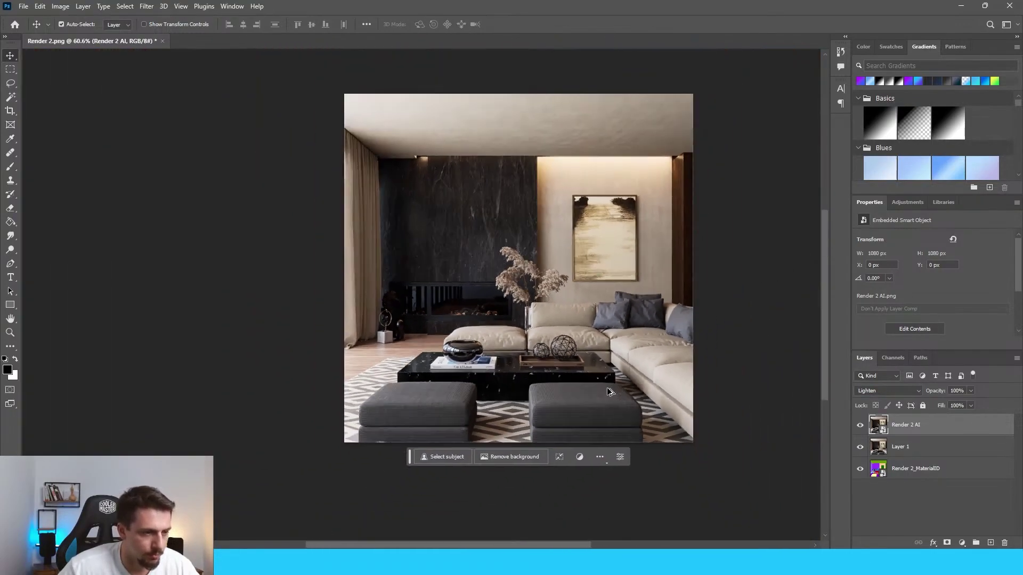
{"action": "scroll", "coordinate": [550, 117], "scroll_direction": "up", "scroll_amount": 1, "text": "alt"}
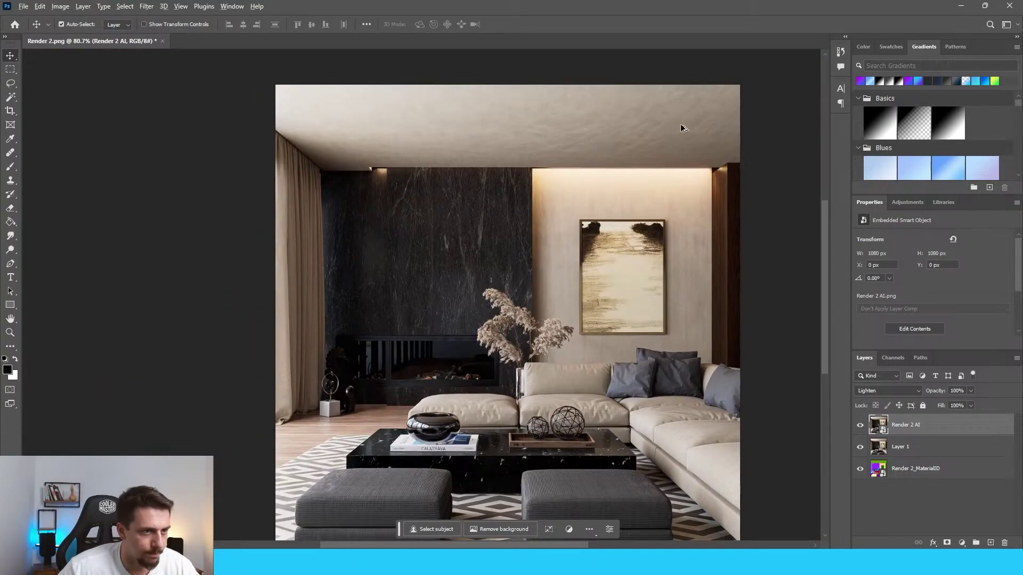
{"action": "scroll", "coordinate": [676, 123], "scroll_direction": "up", "scroll_amount": 2, "text": "alt"}
{"action": "scroll", "coordinate": [694, 148], "scroll_direction": "down", "scroll_amount": 2, "text": "alt"}
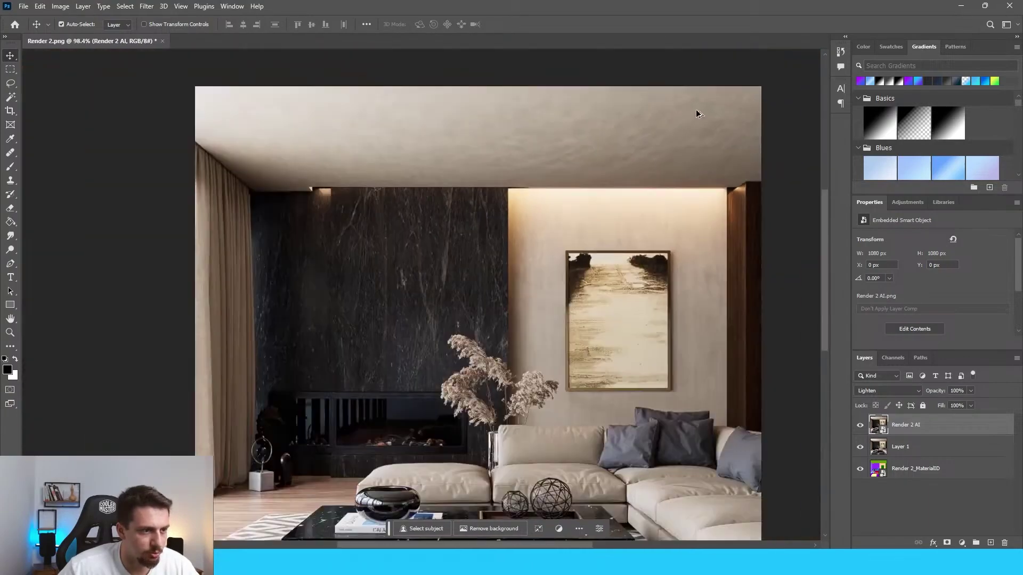
{"action": "scroll", "coordinate": [686, 260], "scroll_direction": "down", "scroll_amount": 2, "text": "alt"}
{"action": "scroll", "coordinate": [685, 261], "scroll_direction": "up", "scroll_amount": 2, "text": "alt"}
{"action": "scroll", "coordinate": [687, 240], "scroll_direction": "down", "scroll_amount": 2, "text": "alt"}
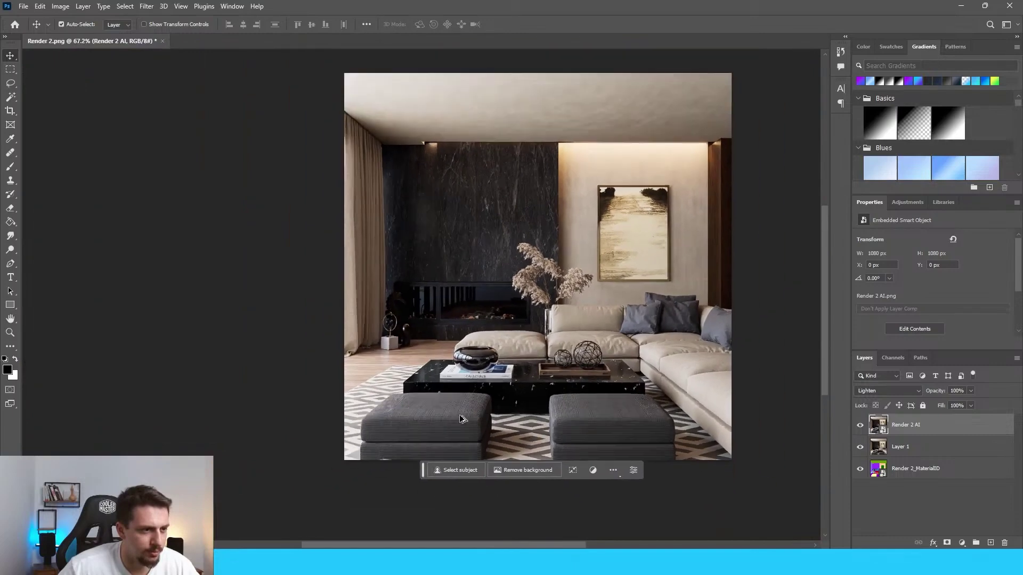
{"action": "scroll", "coordinate": [664, 407], "scroll_direction": "up", "scroll_amount": 2, "text": "alt"}
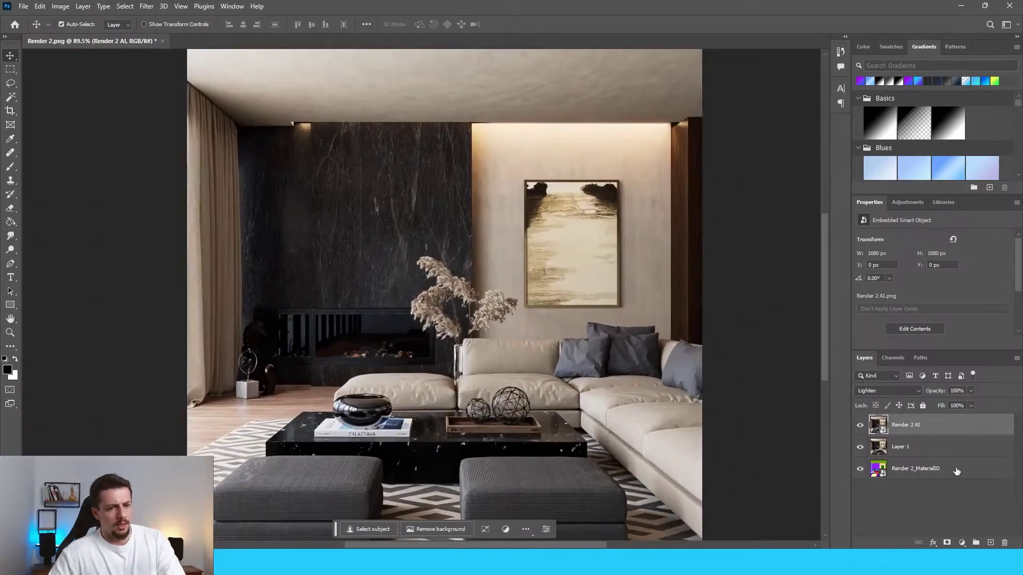
Move the Render 2_MaterialID layer to the top of the layer stack
{"action": "left_click_drag", "start_coordinate": [956, 471], "coordinate": [932, 426]}
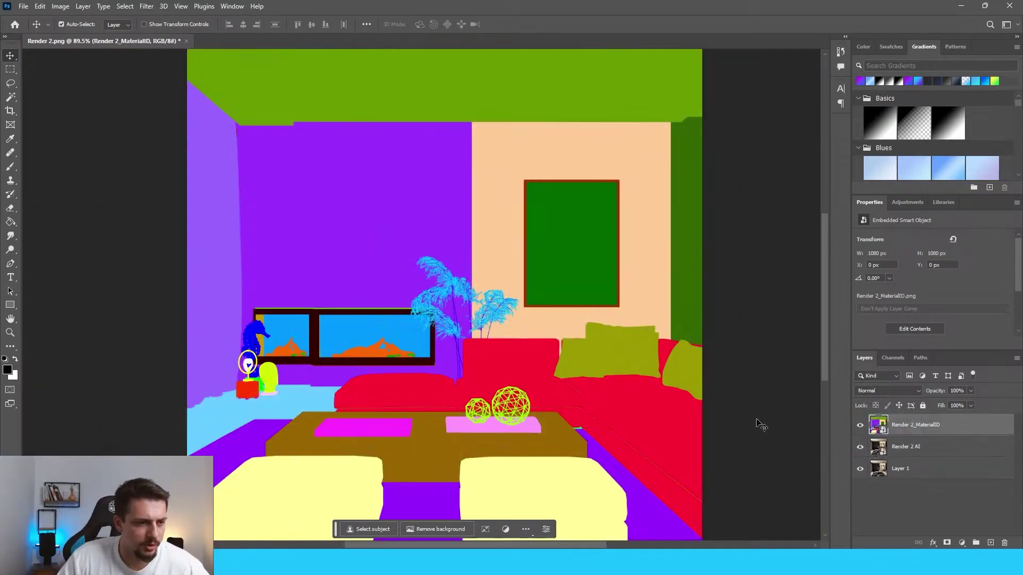
{"action": "scroll", "coordinate": [555, 345], "scroll_direction": "down", "scroll_amount": 2, "text": "alt"}
{"action": "scroll", "coordinate": [576, 357], "scroll_direction": "up", "scroll_amount": 3, "text": "alt"}
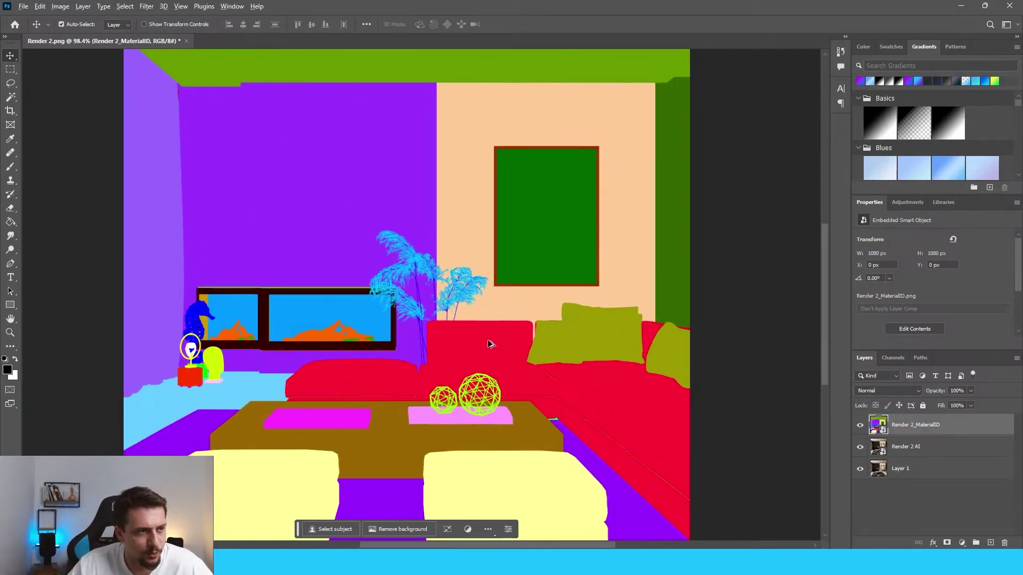
{"action": "scroll", "coordinate": [490, 344], "scroll_direction": "down", "scroll_amount": 2, "text": "alt"}
Select the ceiling by sampling its green material ID colour with Color Range
{"action": "left_click", "coordinate": [40, 7]}
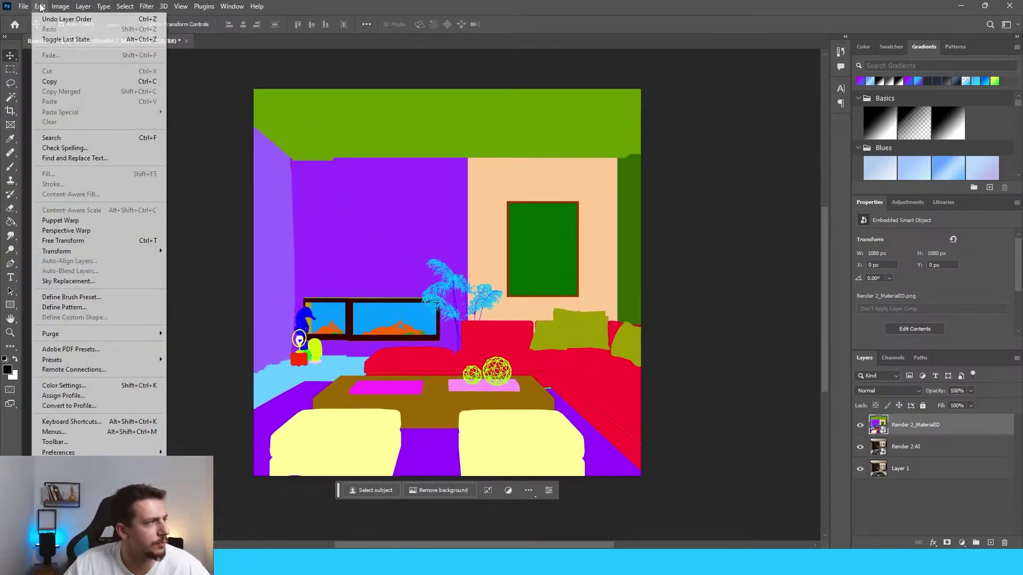
{"action": "mouse_move", "coordinate": [125, 7]}
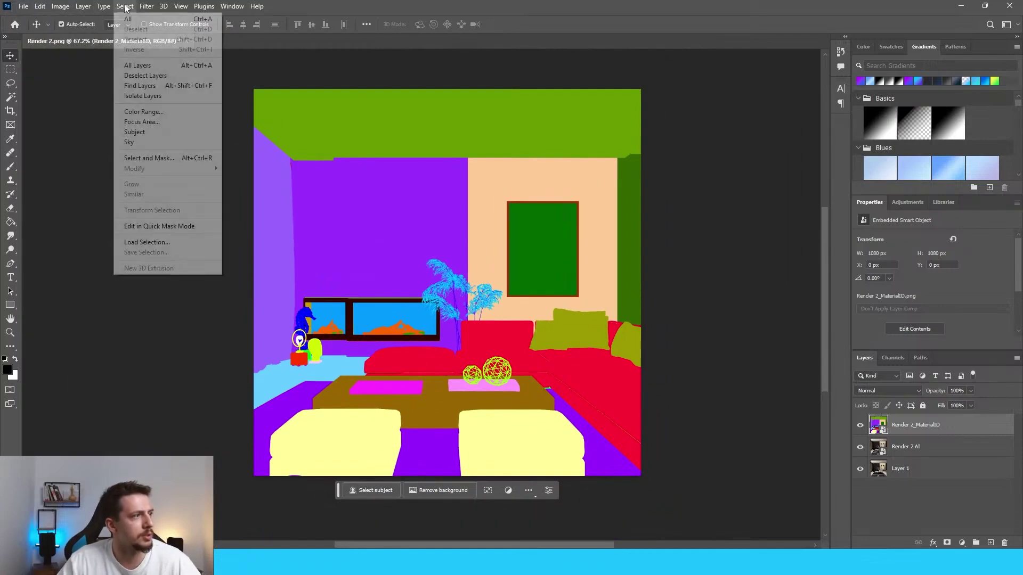
{"action": "left_click", "coordinate": [143, 111]}
{"action": "left_click", "coordinate": [330, 117]}
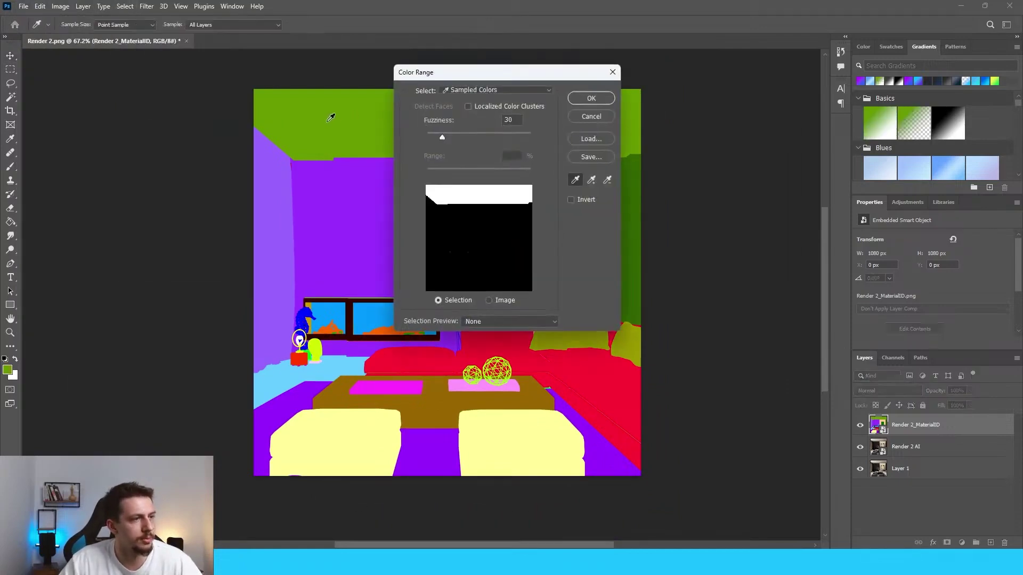
{"action": "left_click", "coordinate": [591, 98]}
Delete the selected ceiling area from the rasterized Render 2 AI layer and hide the Render 2_MaterialID layer
{"action": "left_click", "coordinate": [916, 454]}
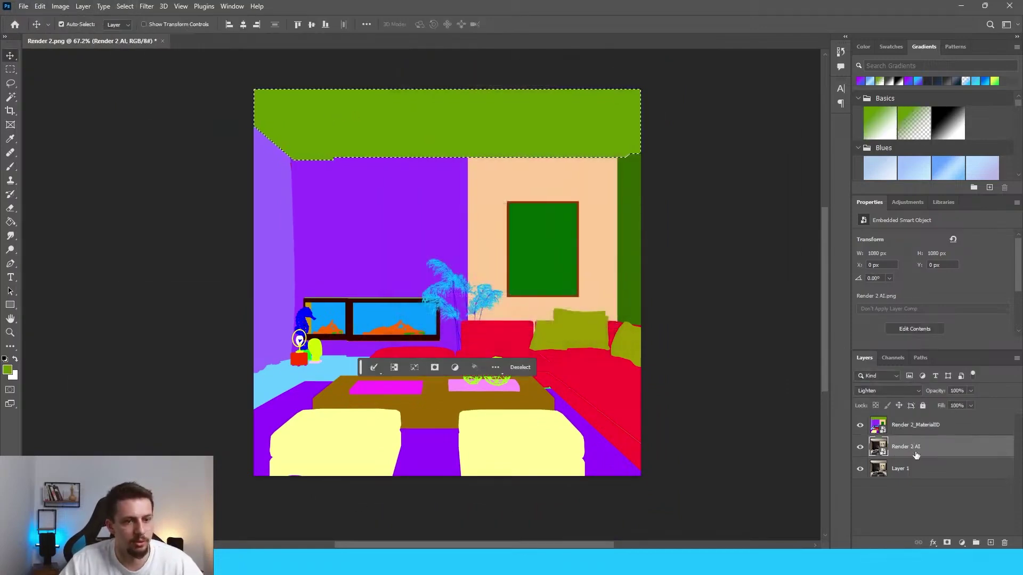
{"action": "right_click", "coordinate": [899, 448]}
{"action": "left_click", "coordinate": [932, 217]}
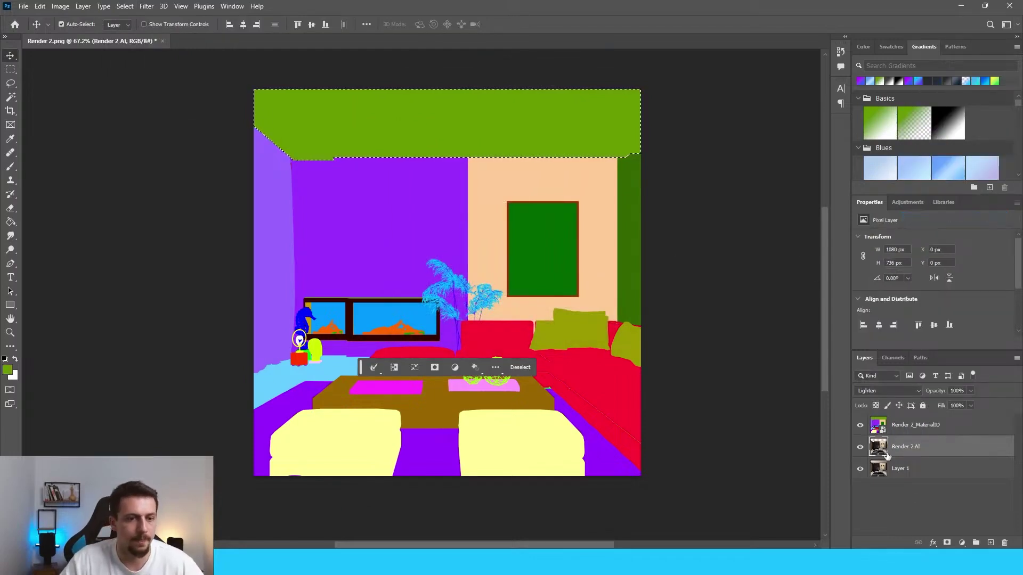
{"action": "left_click", "coordinate": [861, 426]}
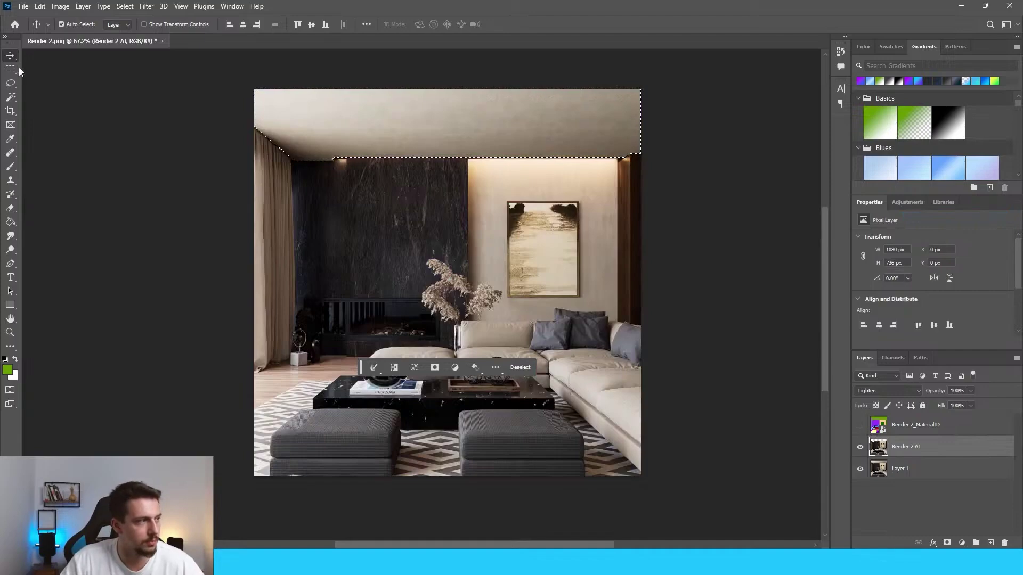
Clear the ceiling selection and examine the sofa, cushions, plant and coffee table up close
{"action": "left_click", "coordinate": [10, 69]}
{"action": "left_click", "coordinate": [79, 124]}
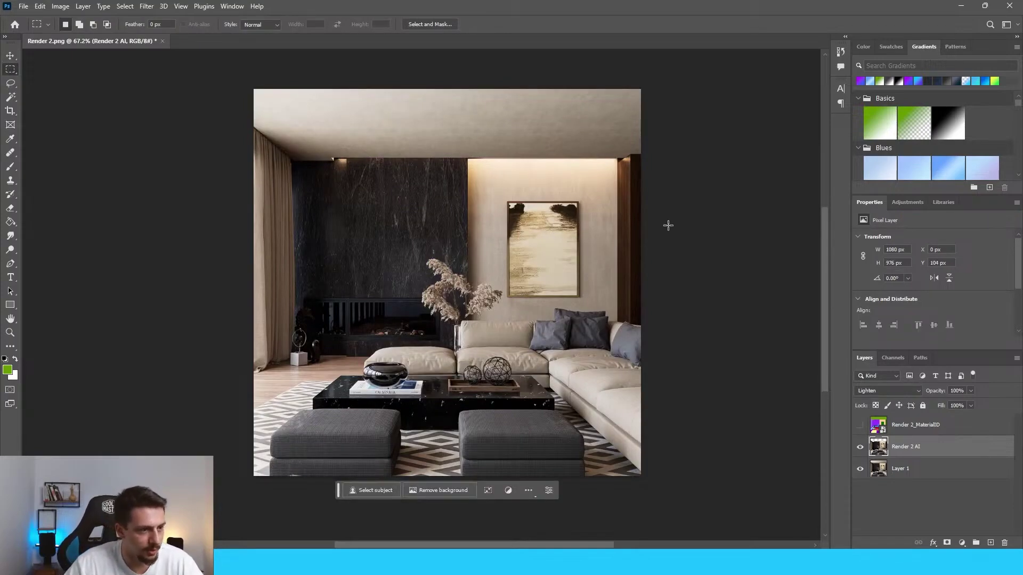
{"action": "scroll", "coordinate": [537, 356], "scroll_direction": "up", "scroll_amount": 3, "text": "alt"}
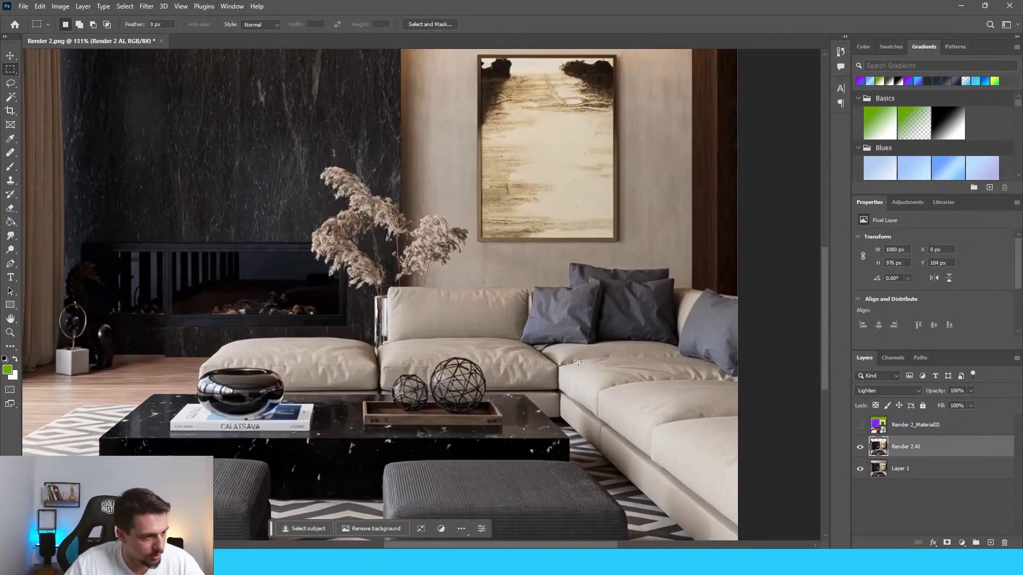
{"action": "scroll", "coordinate": [579, 360], "scroll_direction": "down", "scroll_amount": 5, "text": "alt"}
{"action": "scroll", "coordinate": [334, 388], "scroll_direction": "up", "scroll_amount": 4, "text": "alt"}
{"action": "scroll", "coordinate": [331, 388], "scroll_direction": "down", "scroll_amount": 5, "text": "alt"}
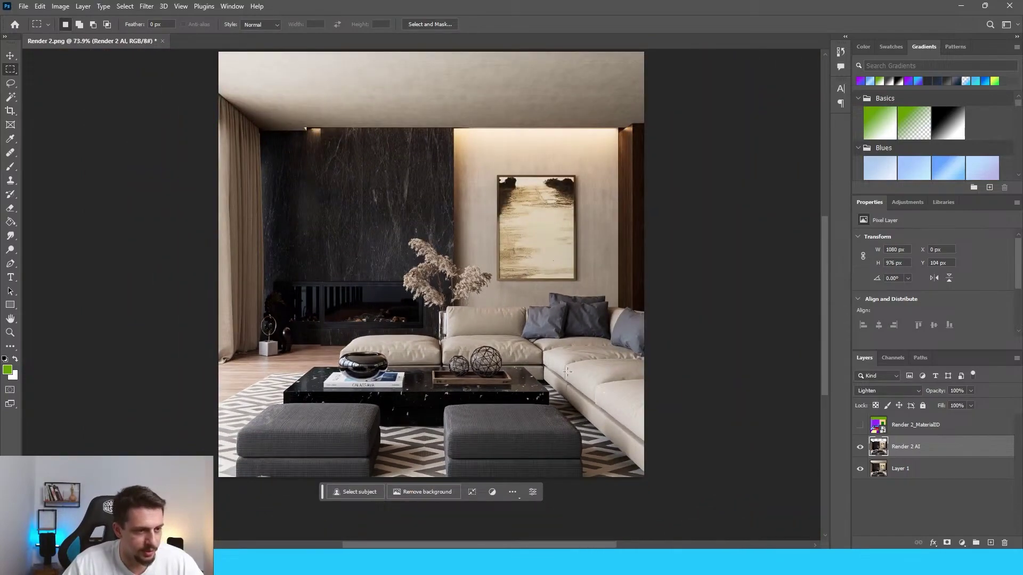
{"action": "scroll", "coordinate": [533, 320], "scroll_direction": "up", "scroll_amount": 3, "text": "alt"}
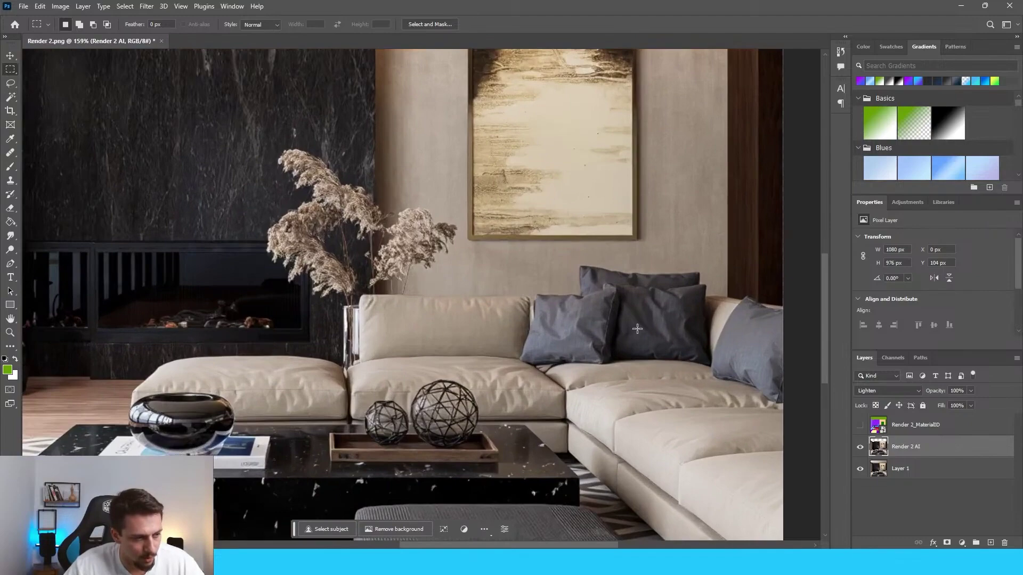
{"action": "scroll", "coordinate": [637, 329], "scroll_direction": "down", "scroll_amount": 3, "text": "alt"}
{"action": "scroll", "coordinate": [646, 340], "scroll_direction": "up", "scroll_amount": 4, "text": "alt"}
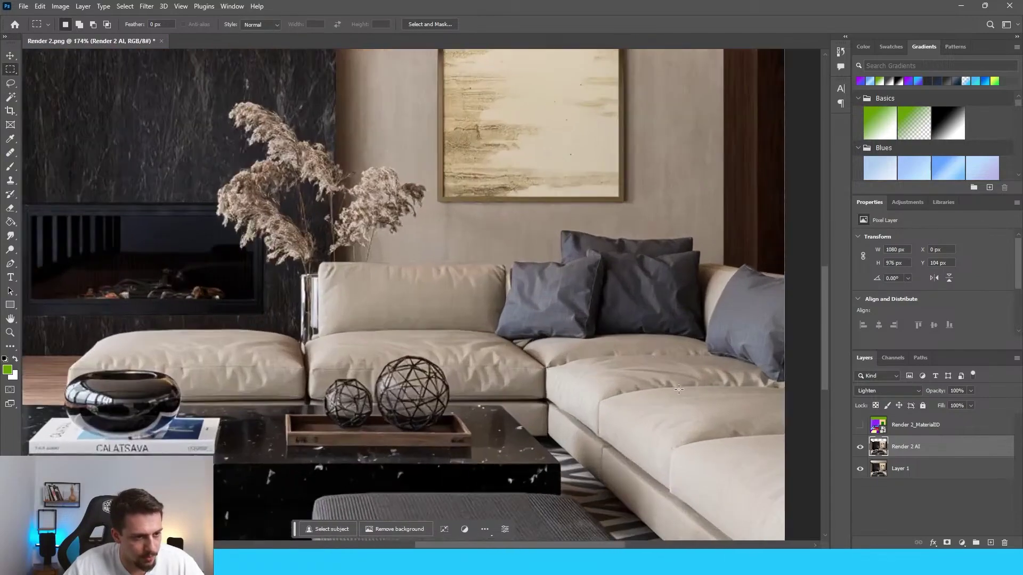
{"action": "scroll", "coordinate": [678, 389], "scroll_direction": "down", "scroll_amount": 3, "text": "alt"}
Show the Render 2_MaterialID layer and select the sofa by sampling its red material ID colour with Color Range
{"action": "left_click", "coordinate": [905, 424]}
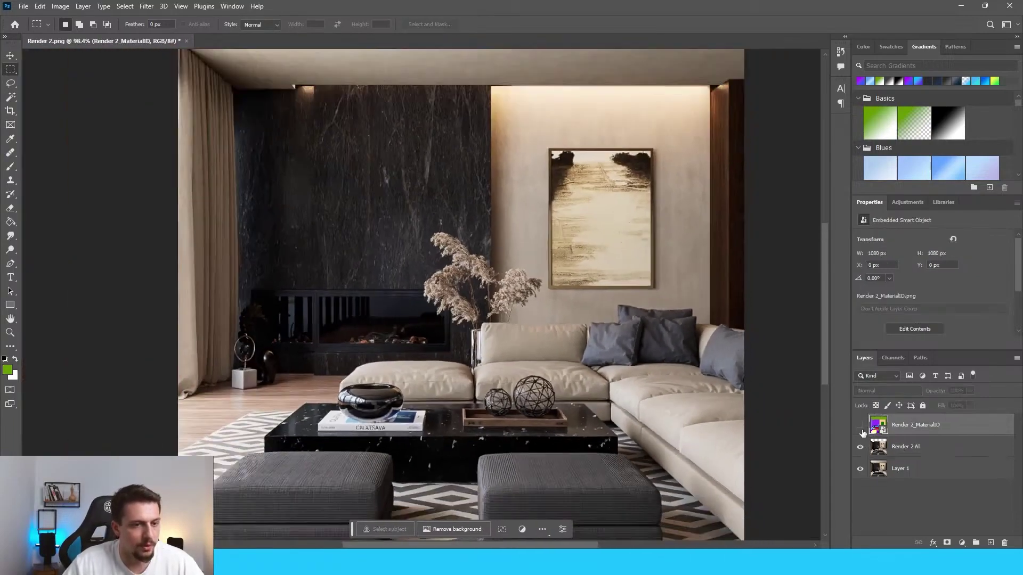
{"action": "left_click", "coordinate": [860, 425]}
{"action": "left_click", "coordinate": [145, 8]}
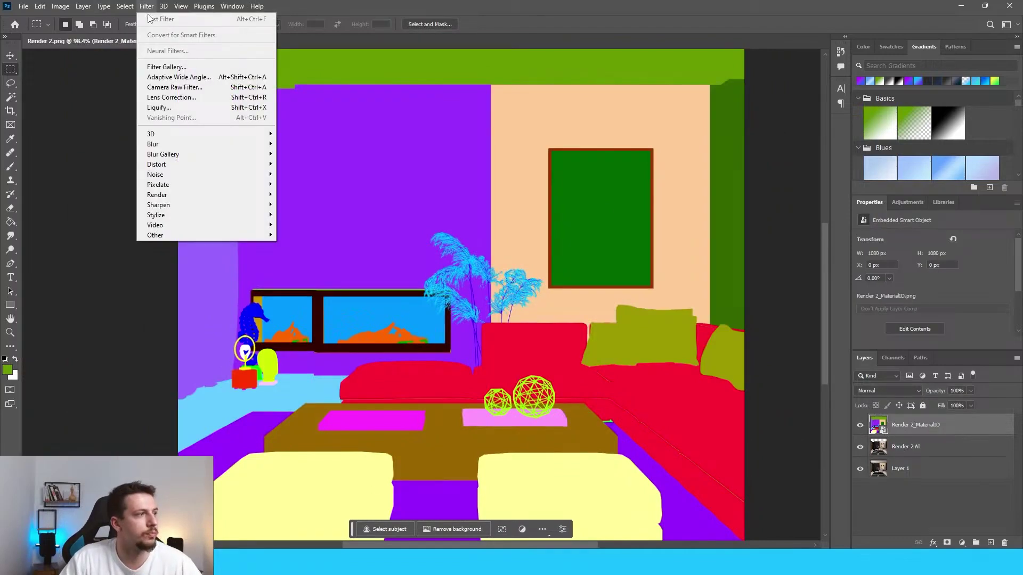
{"action": "left_click", "coordinate": [155, 114]}
{"action": "left_click", "coordinate": [588, 350]}
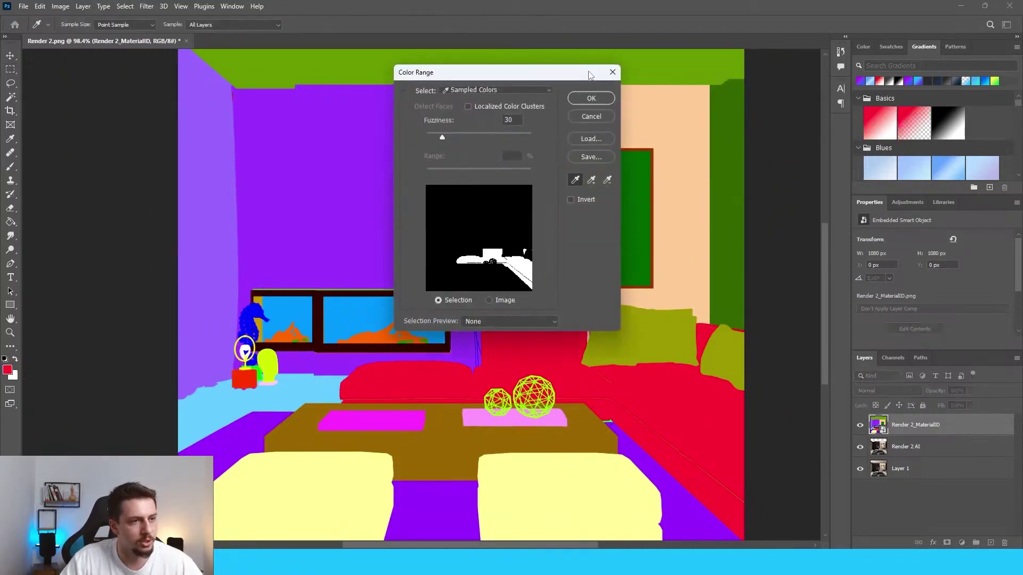
{"action": "left_click", "coordinate": [591, 98]}
Make Render 2 AI the active layer, hide the Render 2_MaterialID layer and clear the sofa selection
{"action": "left_click", "coordinate": [930, 448]}
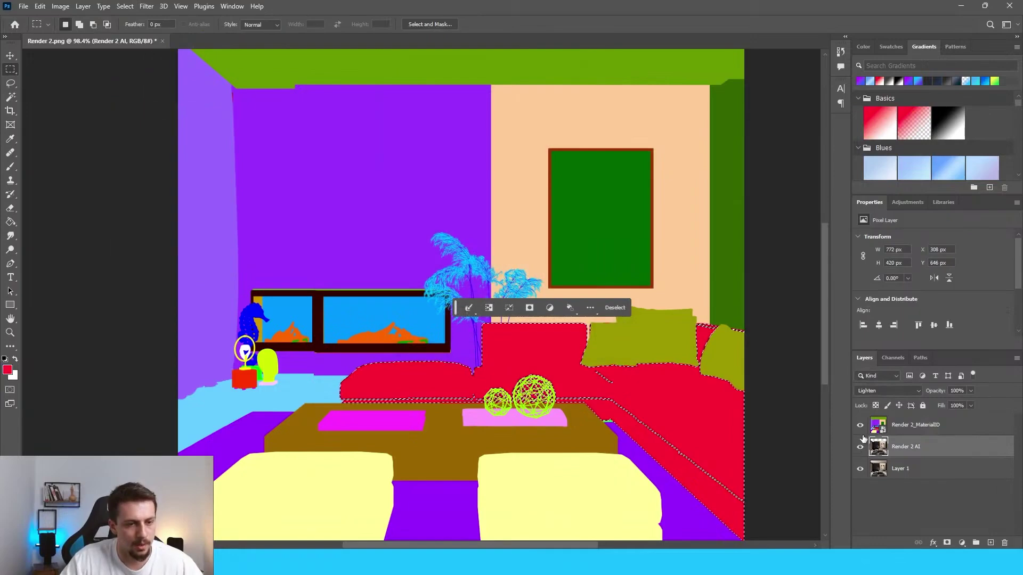
{"action": "left_click", "coordinate": [859, 425]}
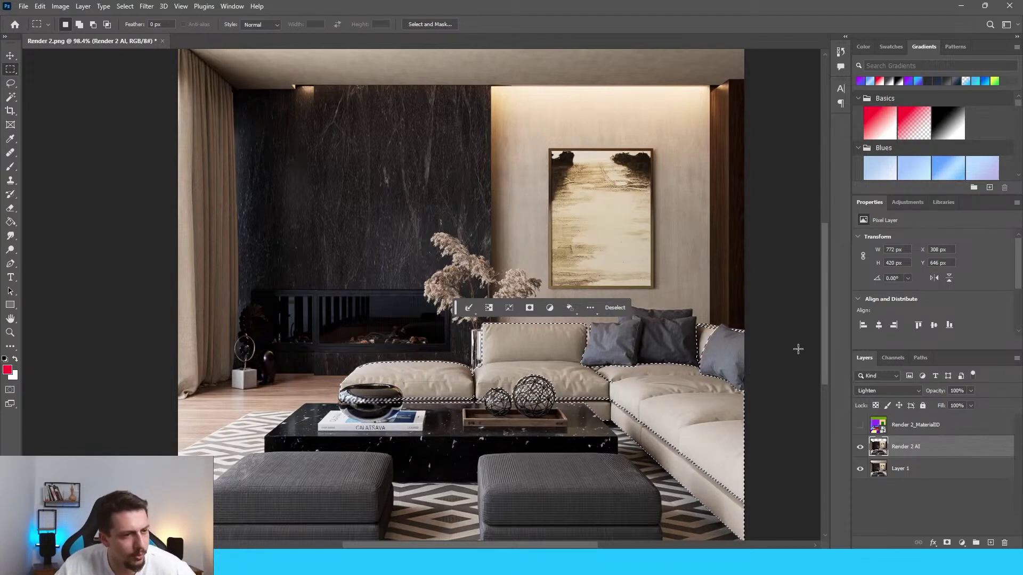
{"action": "key", "text": "ctrl+d"}
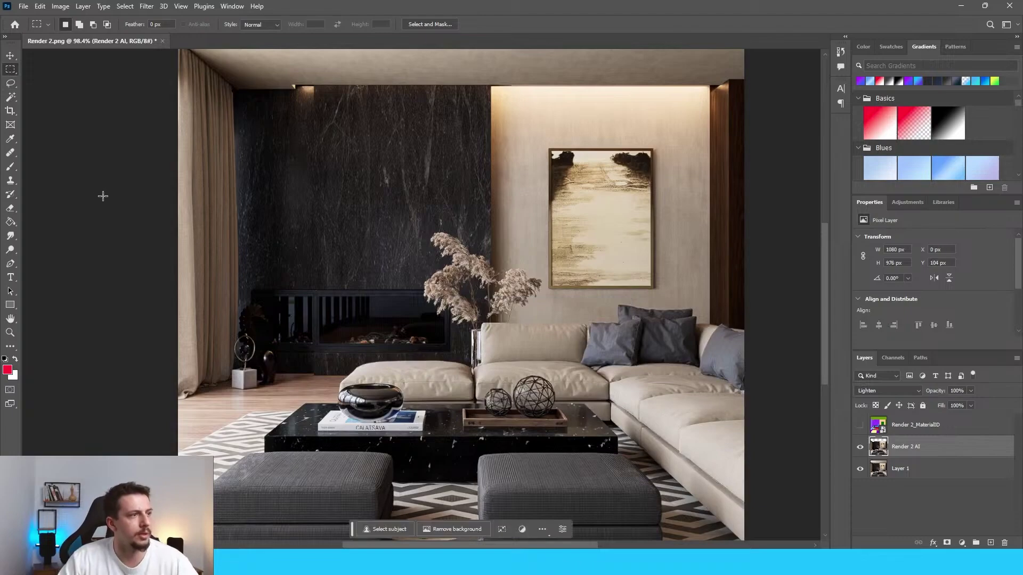
Review the whole blended living room image and start exporting it
{"action": "scroll", "coordinate": [380, 195], "scroll_direction": "down", "scroll_amount": 5, "text": "alt"}
{"action": "scroll", "coordinate": [462, 283], "scroll_direction": "up", "scroll_amount": 2, "text": "alt"}
{"action": "left_click_drag", "start_coordinate": [468, 274], "coordinate": [514, 305]}
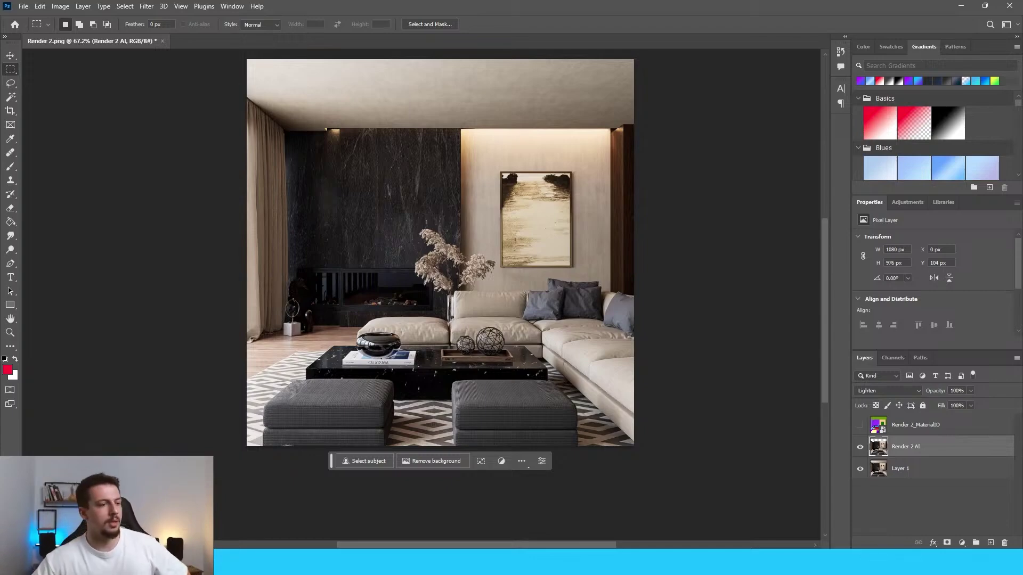
{"action": "scroll", "coordinate": [682, 239], "scroll_direction": "up", "scroll_amount": 1}
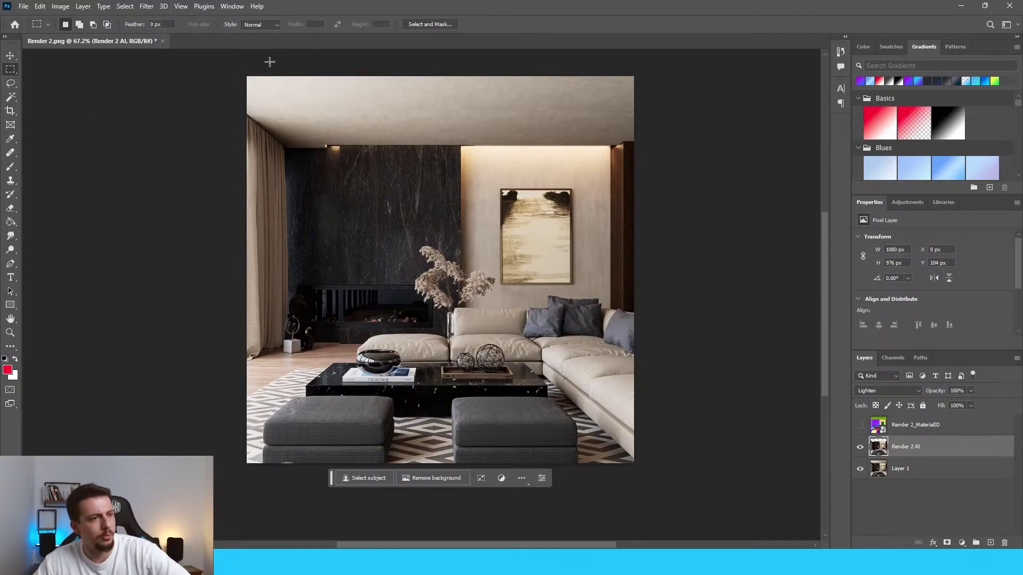
{"action": "left_click", "coordinate": [24, 8]}
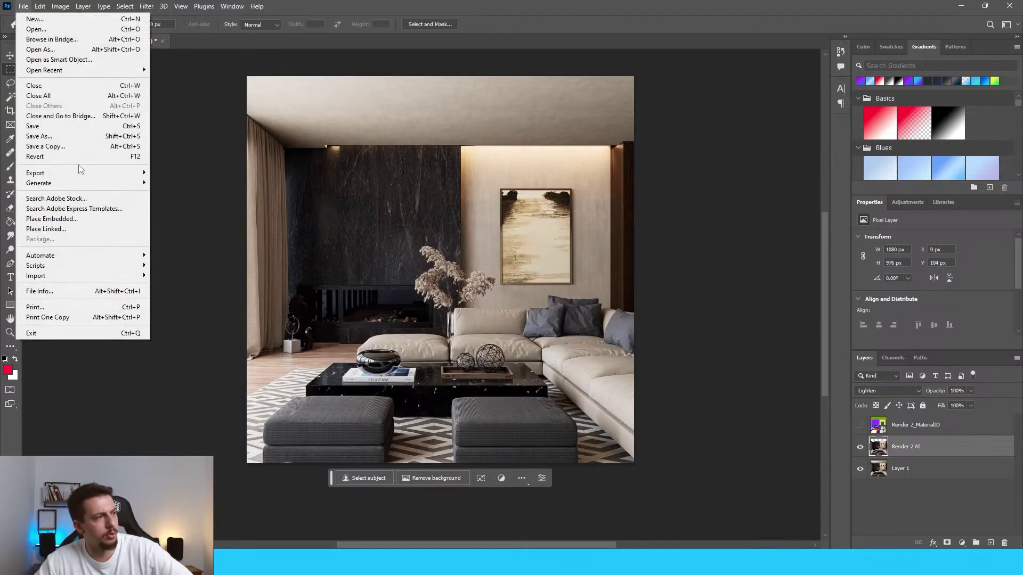
{"action": "mouse_move", "coordinate": [83, 173]}
{"action": "left_click", "coordinate": [172, 182]}
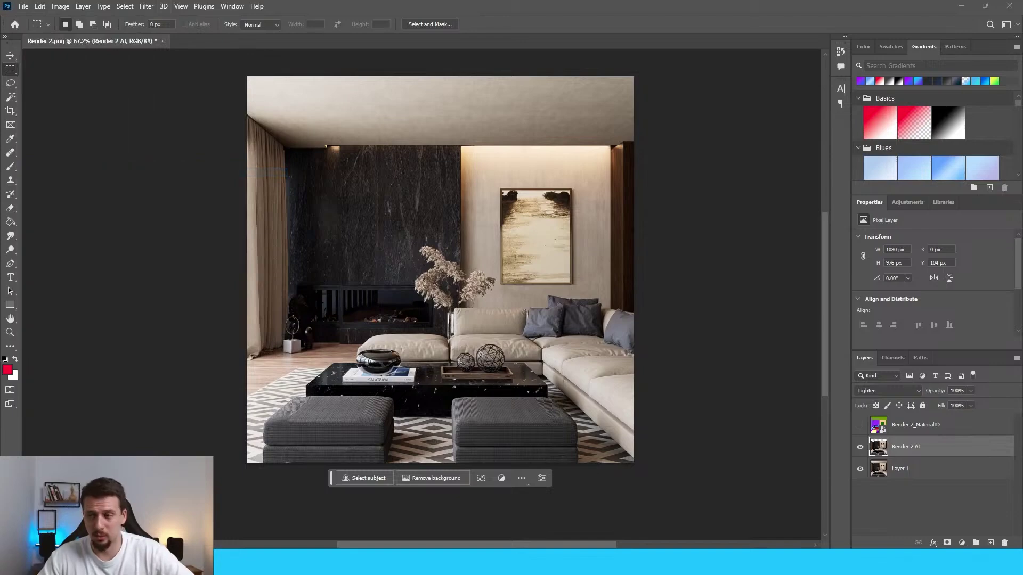